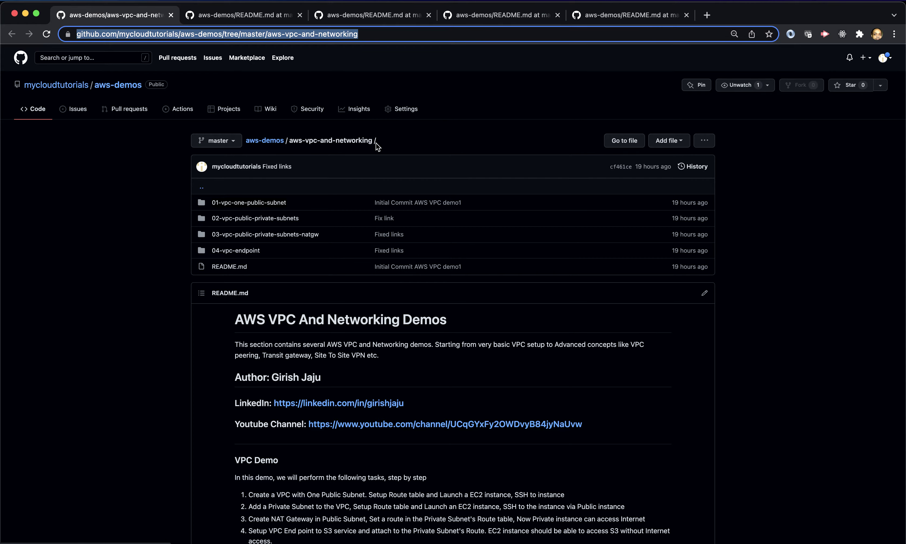
Open the README for the 01-vpc-one-public-subnet demo and read its detailed steps
left_click(245, 15)
scroll(474, 326, "down", 5)
scroll(474, 326, "down", 10)
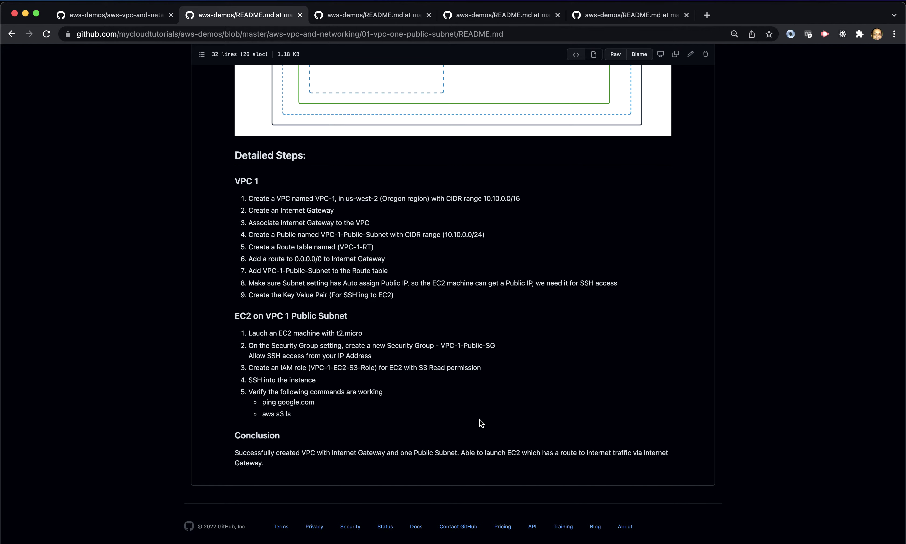
Switch to the AWS Management Console and open the form for creating a new VPC in the VPC service
key("super+grave")
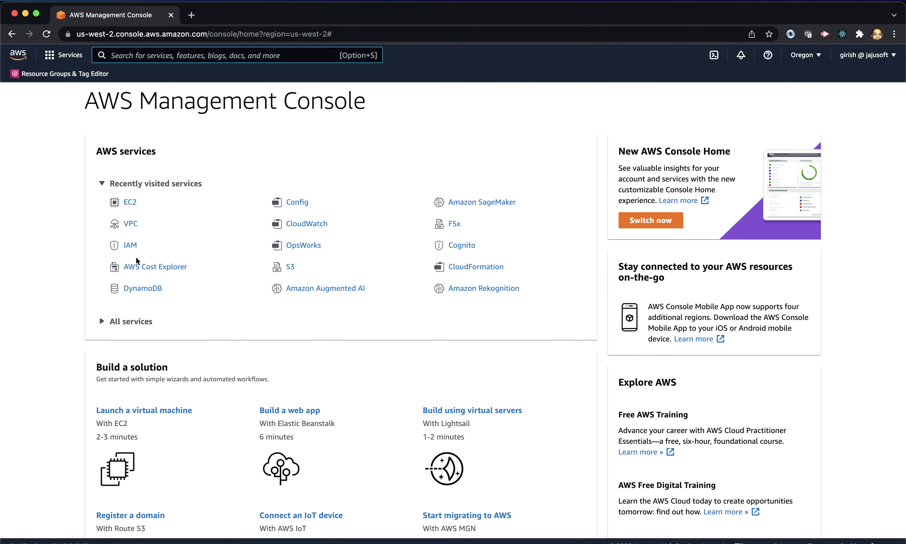
scroll(209, 229, "up", 1)
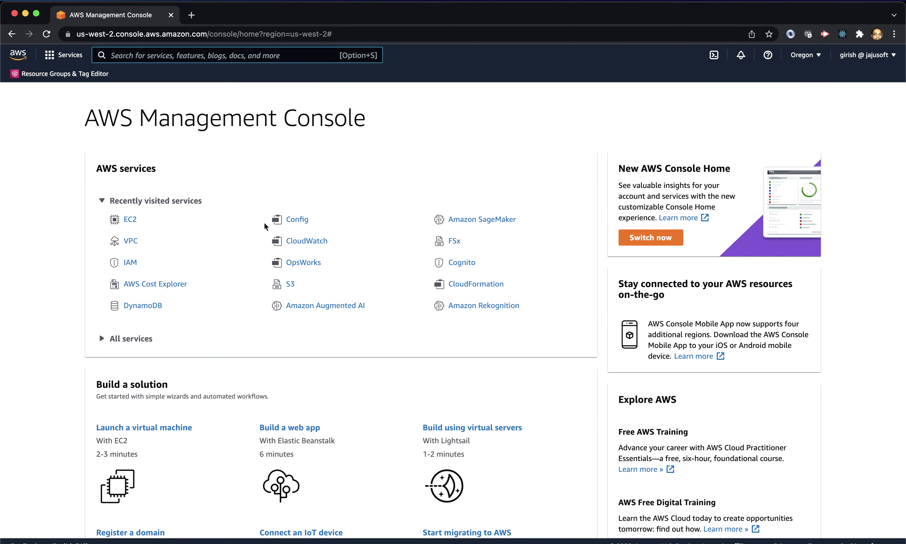
left_click(130, 241)
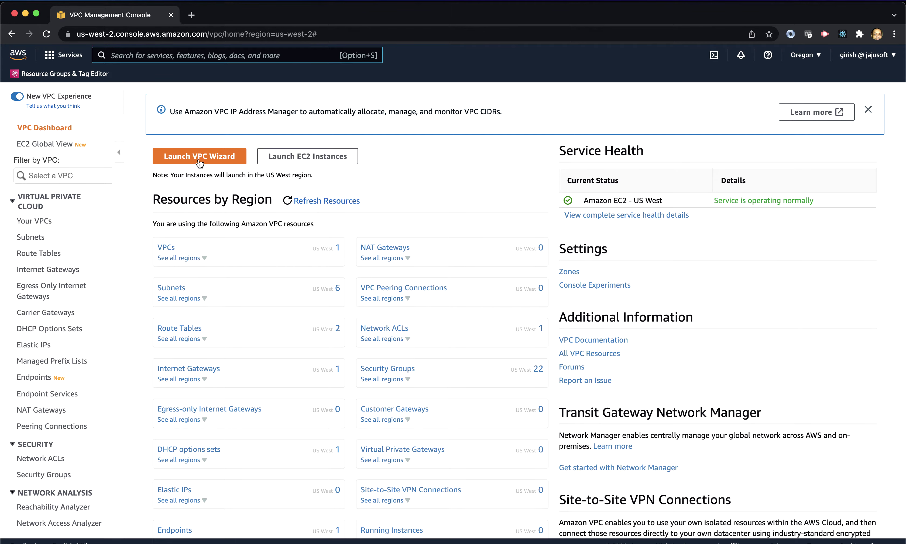
left_click(34, 224)
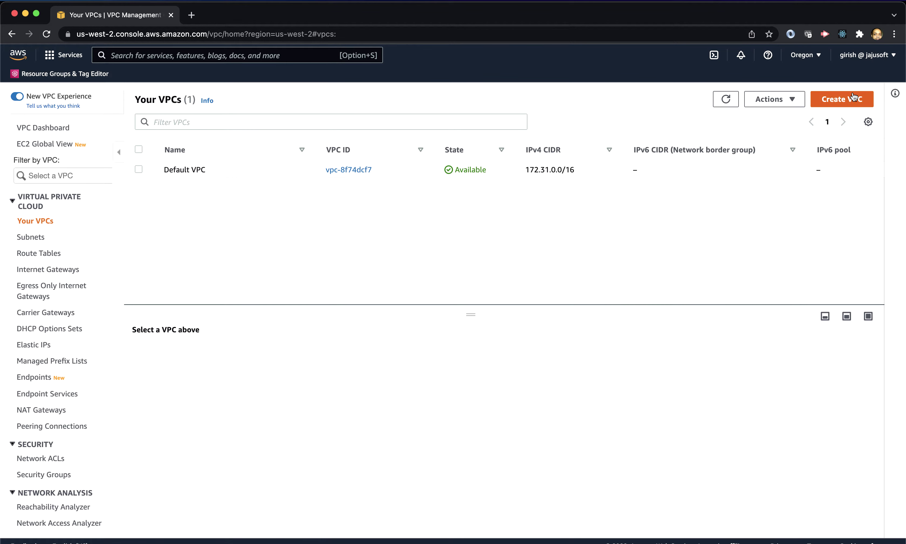
left_click(842, 100)
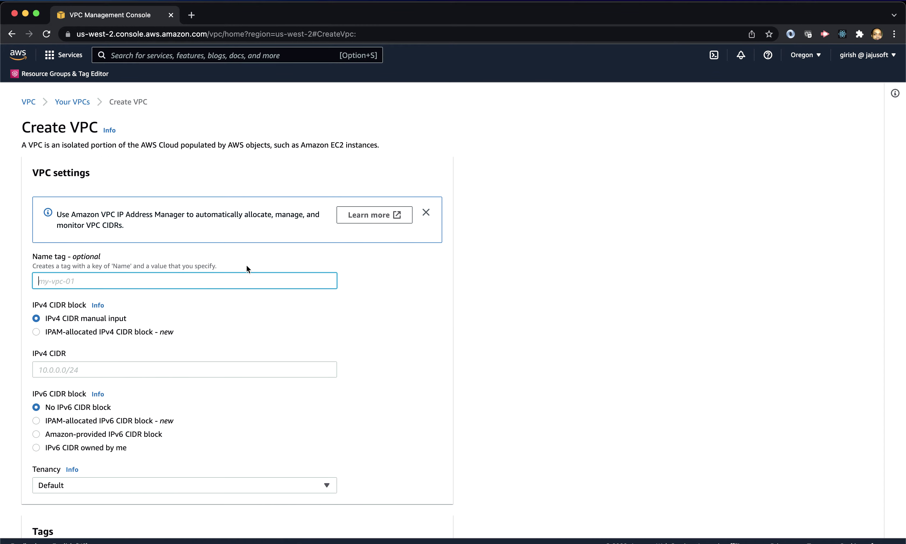
Create the VPC with the name tag VPC-1 and the IPv4 CIDR 10.10.0.0/16
left_click(243, 281)
type("VPC")
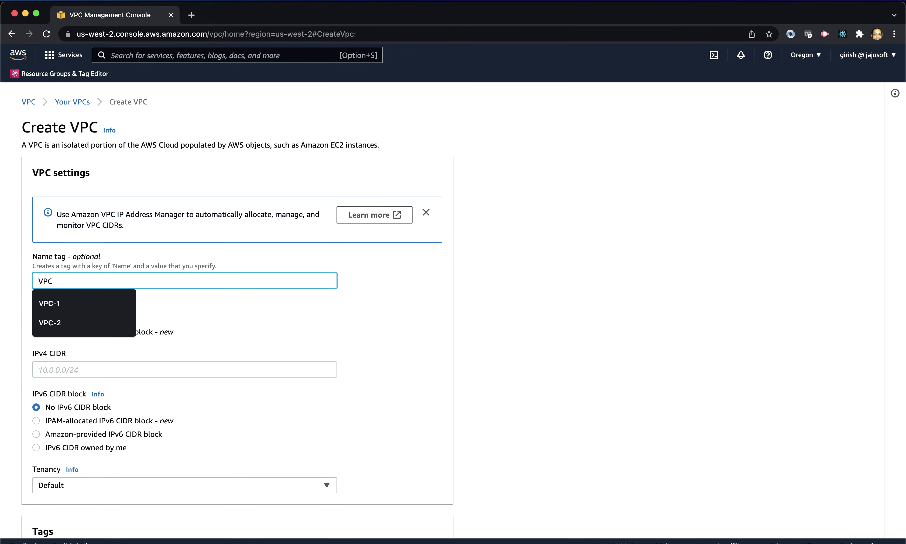
type("-1")
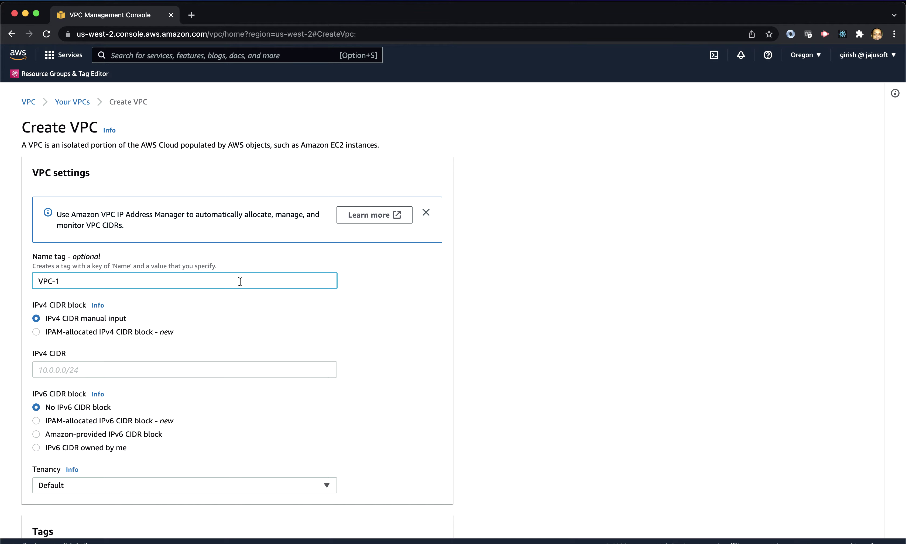
left_click(144, 369)
type("10")
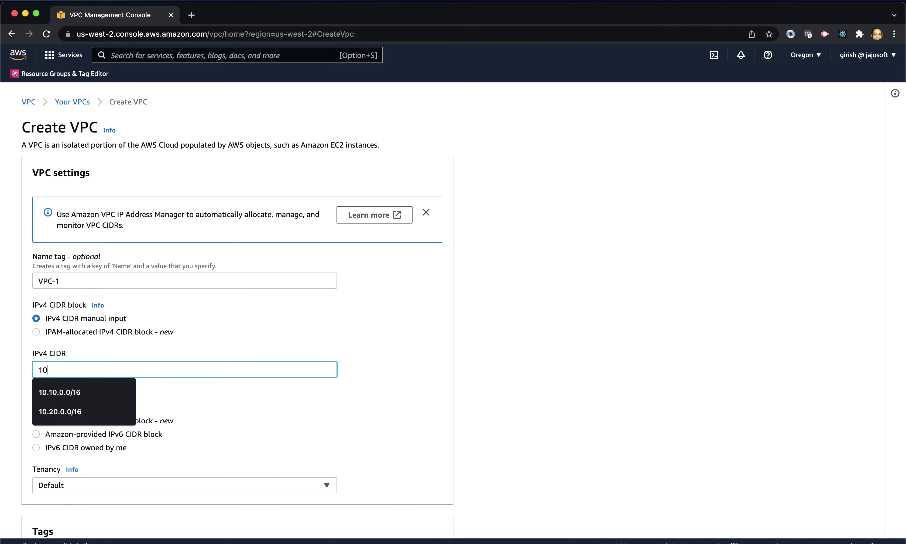
type(".10.0.0/16")
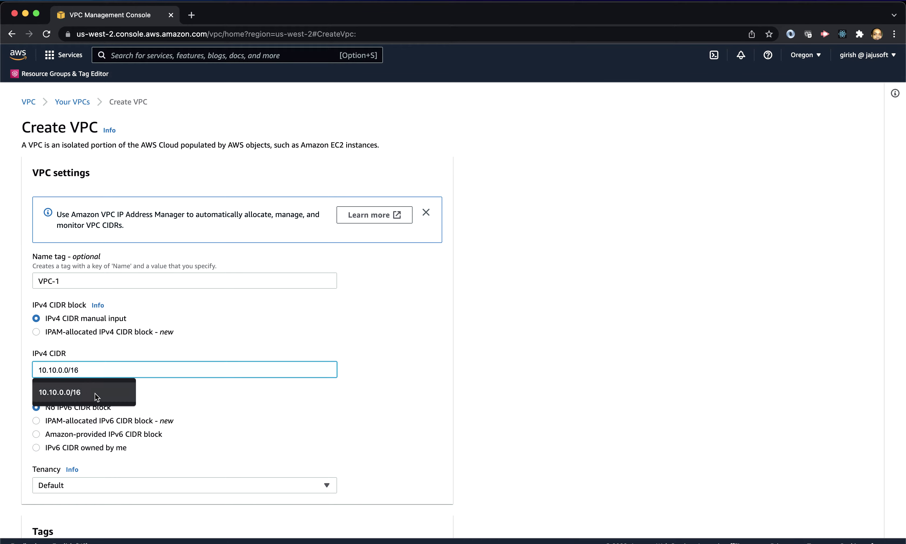
left_click(65, 392)
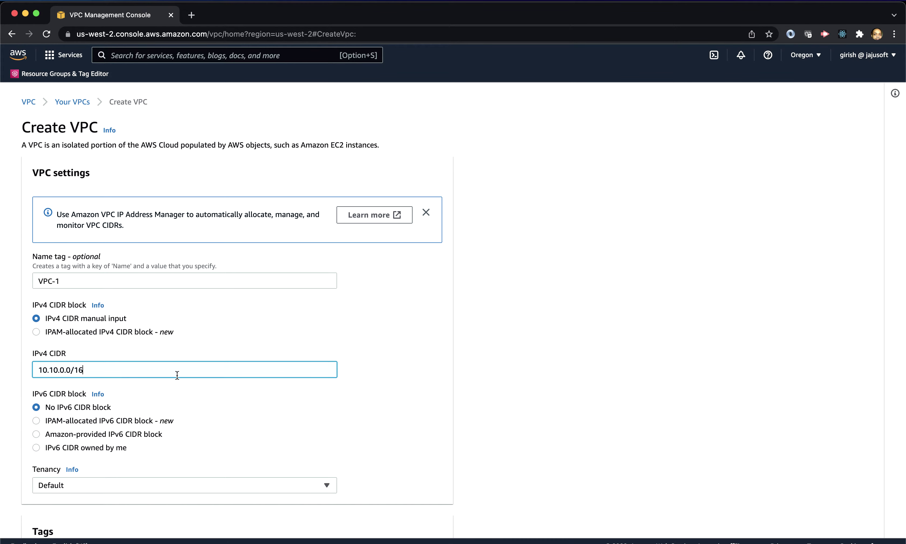
key("super+grave")
scroll(305, 356, "down", 5)
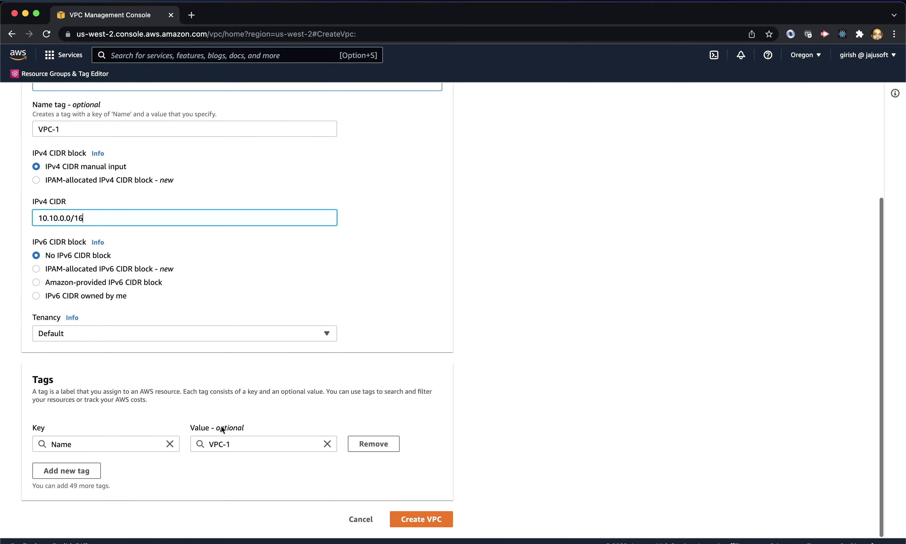
left_click(432, 519)
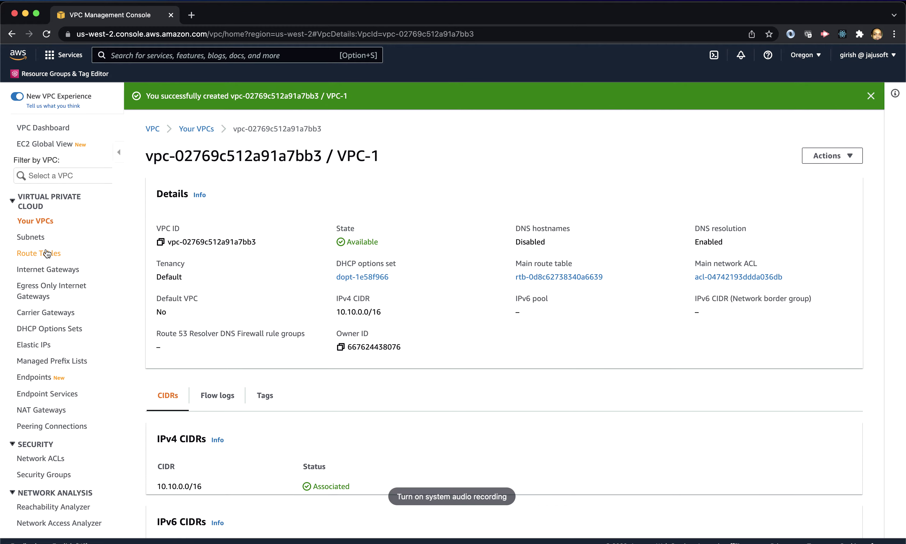
Create an internet gateway with the name tag VPC-1-IGW
left_click(34, 272)
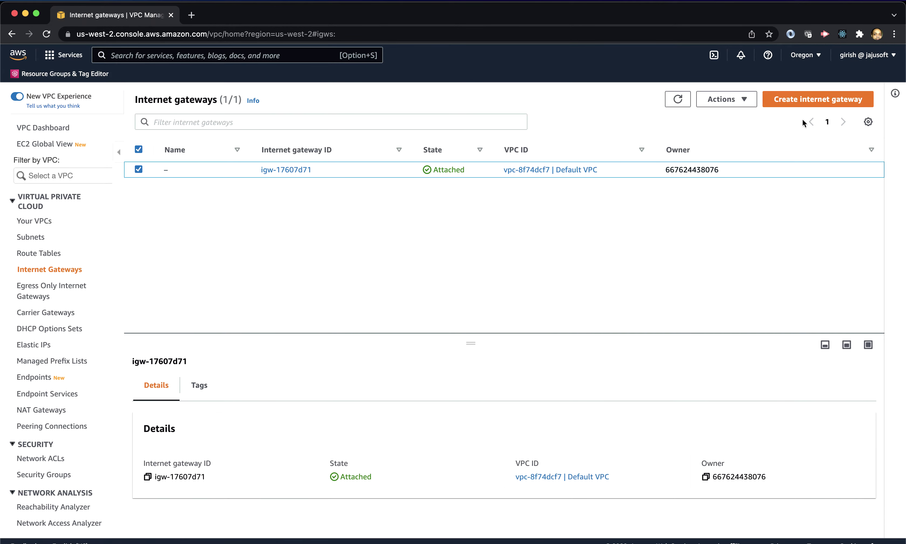
left_click(814, 102)
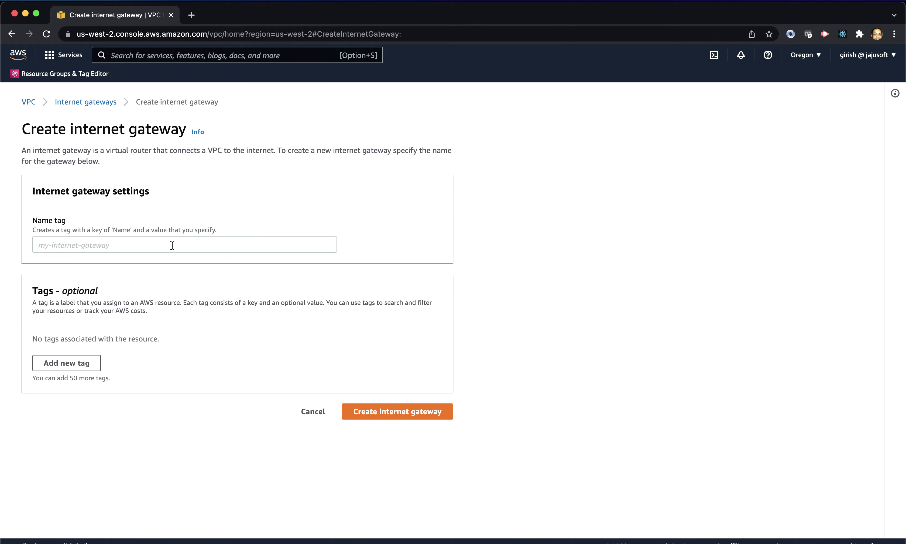
left_click(172, 246)
left_click(61, 267)
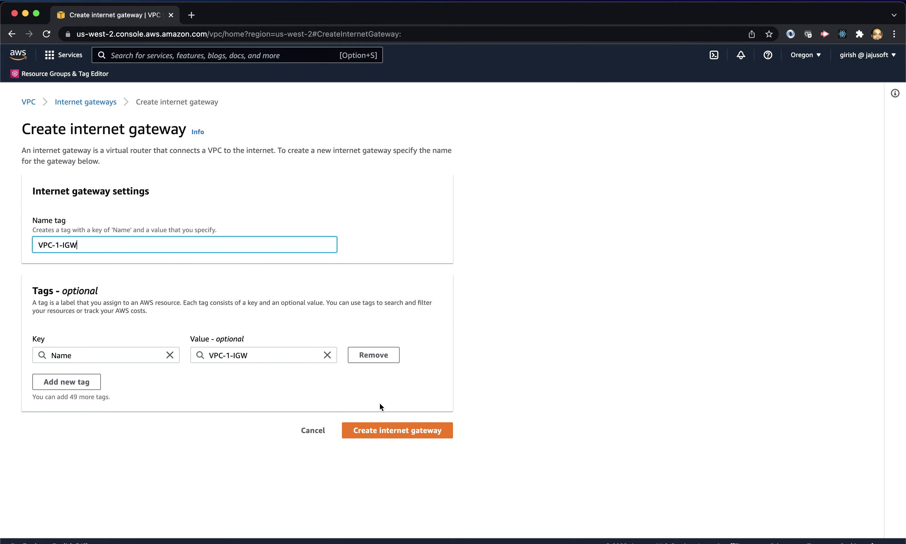
left_click(379, 430)
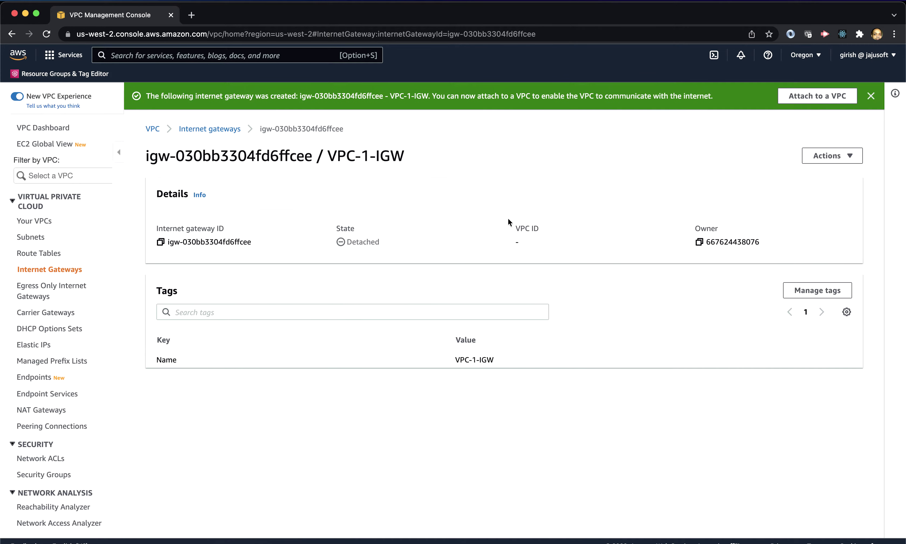
Attach the new internet gateway to VPC-1
left_click(814, 98)
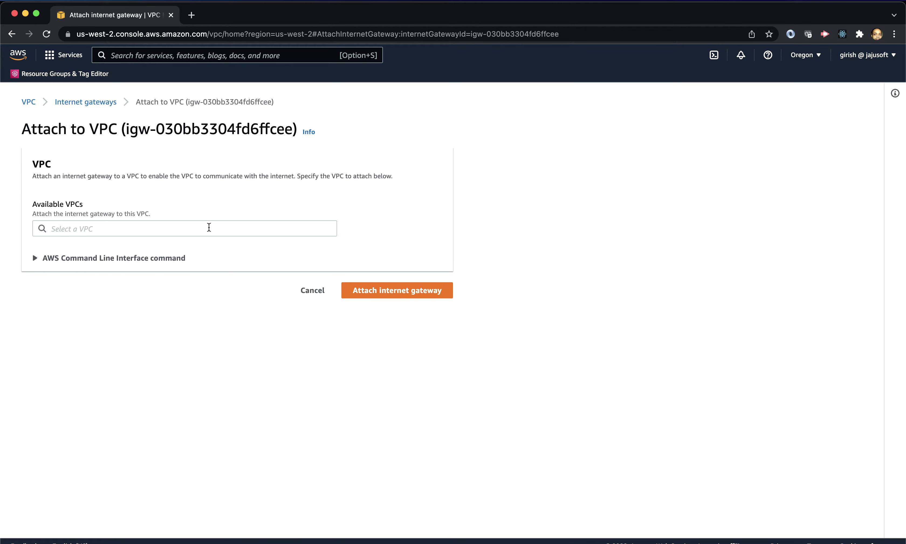
left_click(209, 227)
left_click(154, 246)
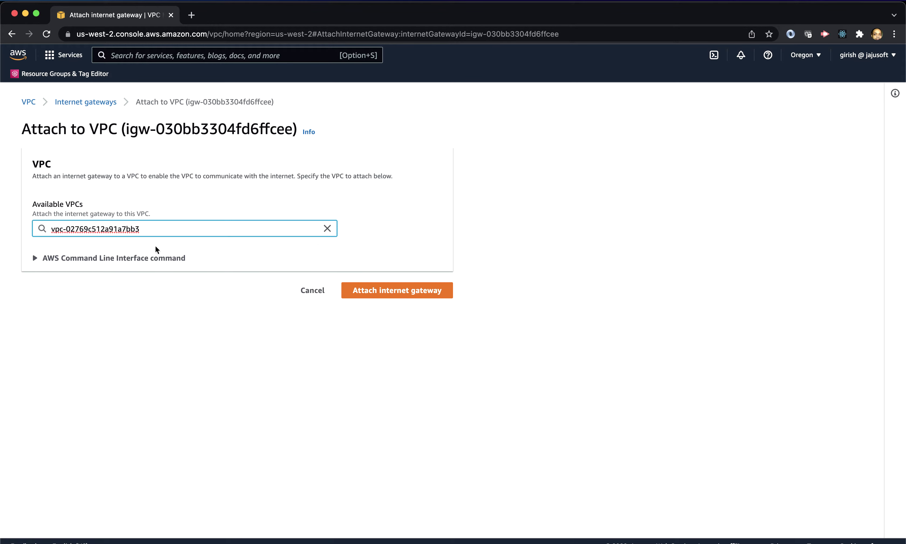
left_click(397, 291)
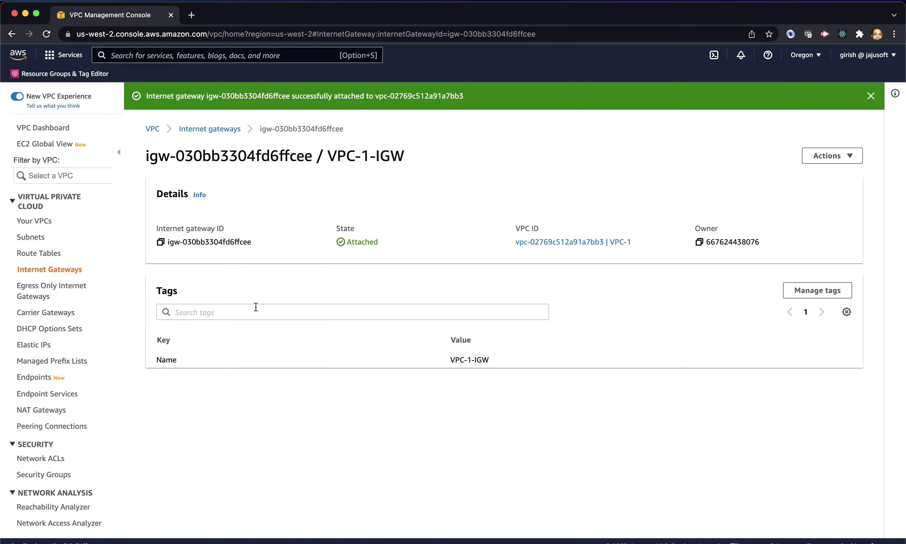
Copy the subnet name VPC-1-Public-Subnet from the GitHub README's VPC 1 steps and return to the AWS console
key("super+grave")
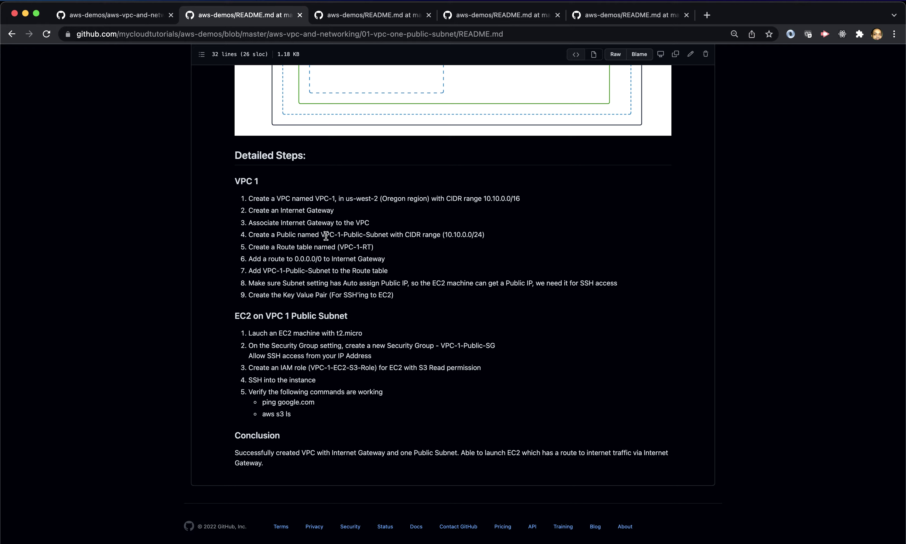
left_click_drag(322, 236, 387, 238)
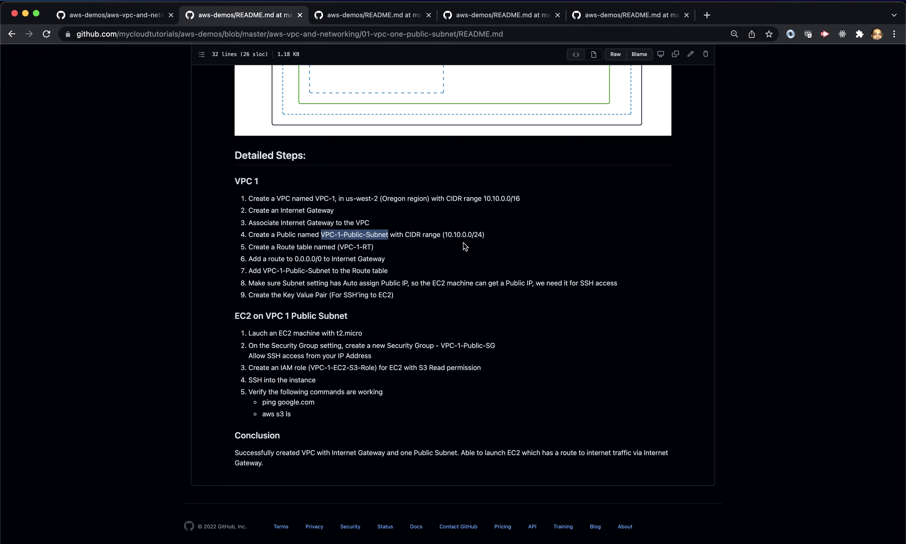
key("super+grave")
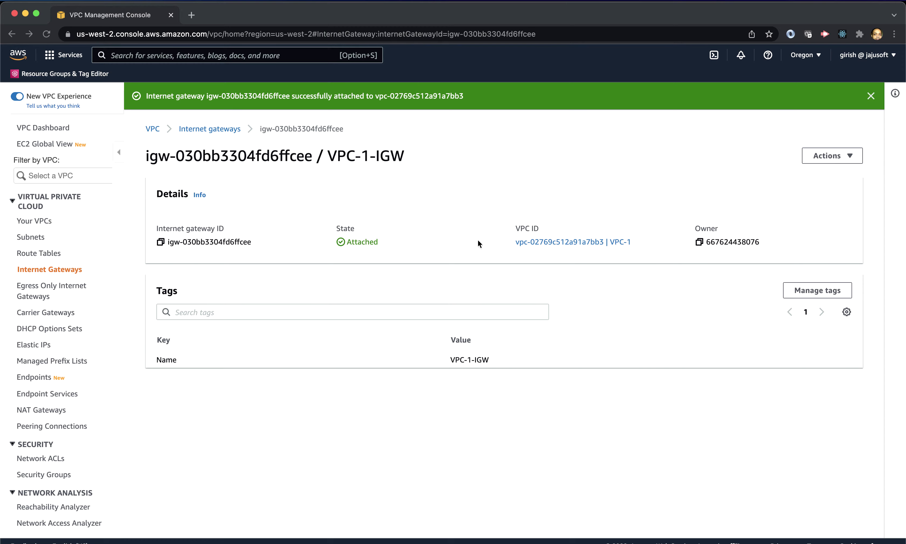
Start a new subnet and choose VPC-1 as its VPC
left_click(37, 238)
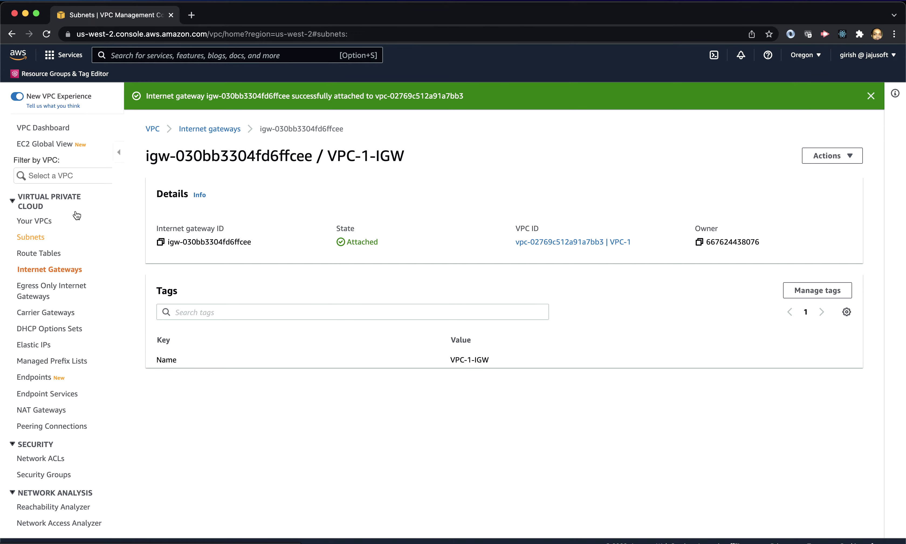
left_click(825, 106)
left_click(310, 214)
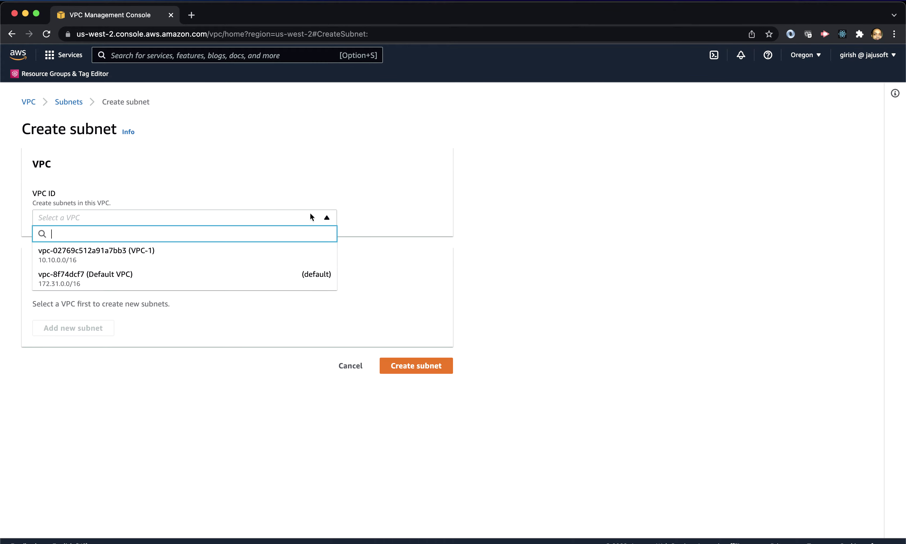
left_click(174, 258)
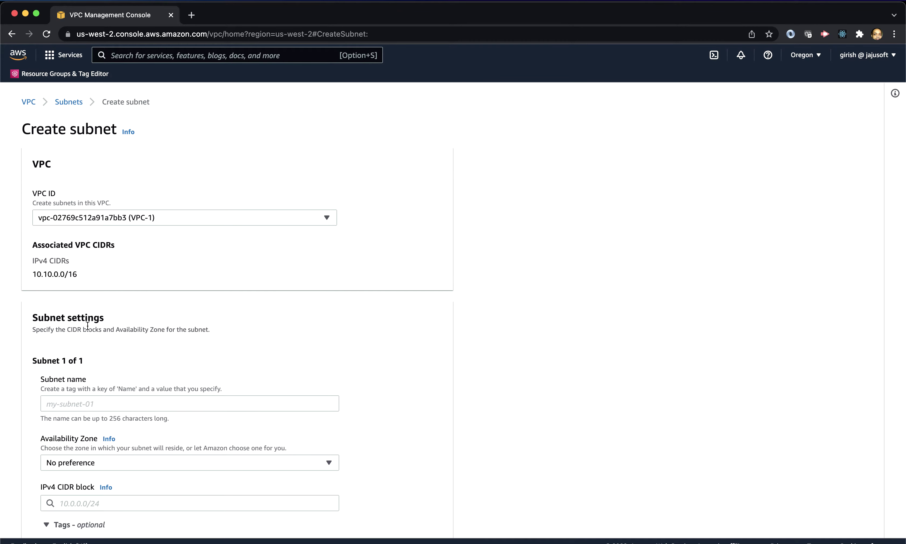
Create the subnet as VPC-1-Public-Subnet in availability zone us-west-2a with the IPv4 CIDR block 10.10.0.0/24
scroll(251, 334, "down", 3)
left_click(177, 292)
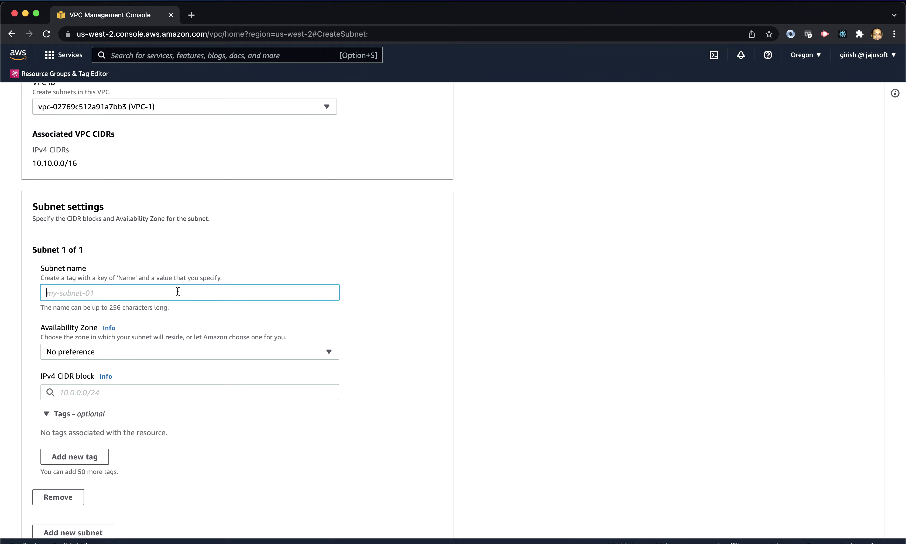
type("VPC-1-Public-Subnet")
scroll(239, 317, "down", 2)
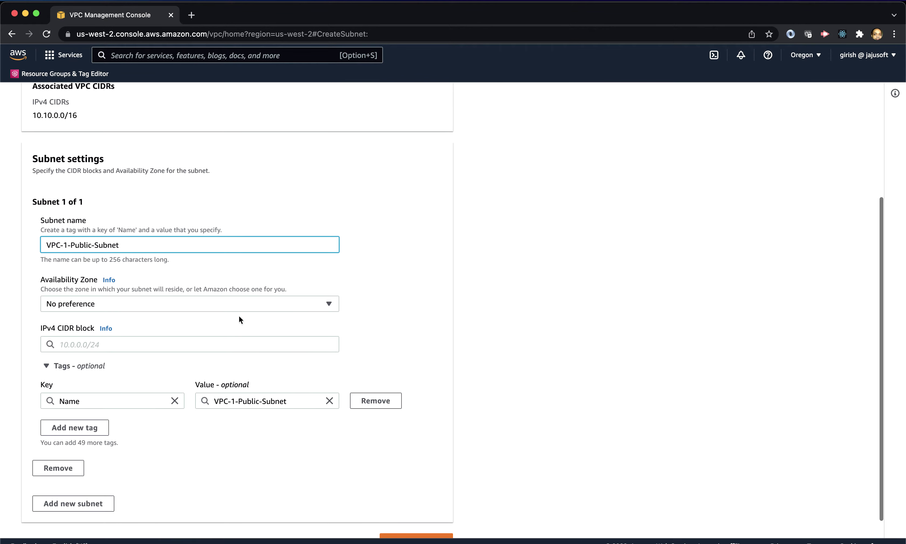
left_click(203, 304)
left_click(152, 347)
scroll(392, 280, "down", 1)
left_click(211, 319)
type("10.10.0.0/24")
left_click(77, 339)
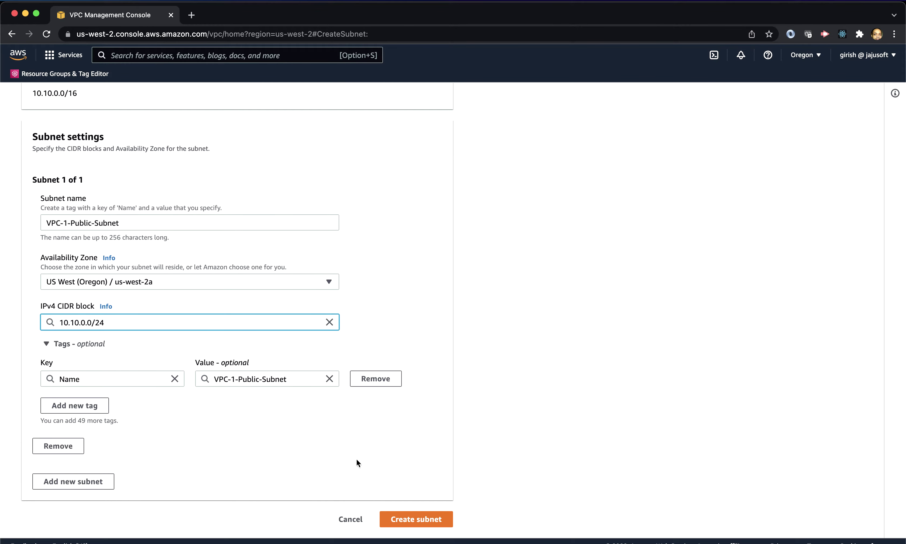
left_click(425, 519)
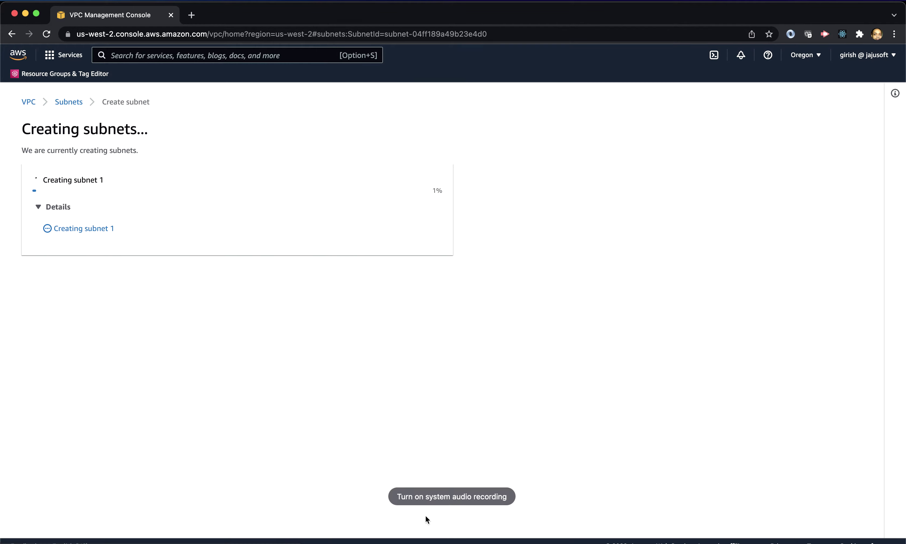
Start a new route table and copy its name VPC-1-RT from the GitHub README's VPC 1 steps, returning to the AWS console
key("super+grave")
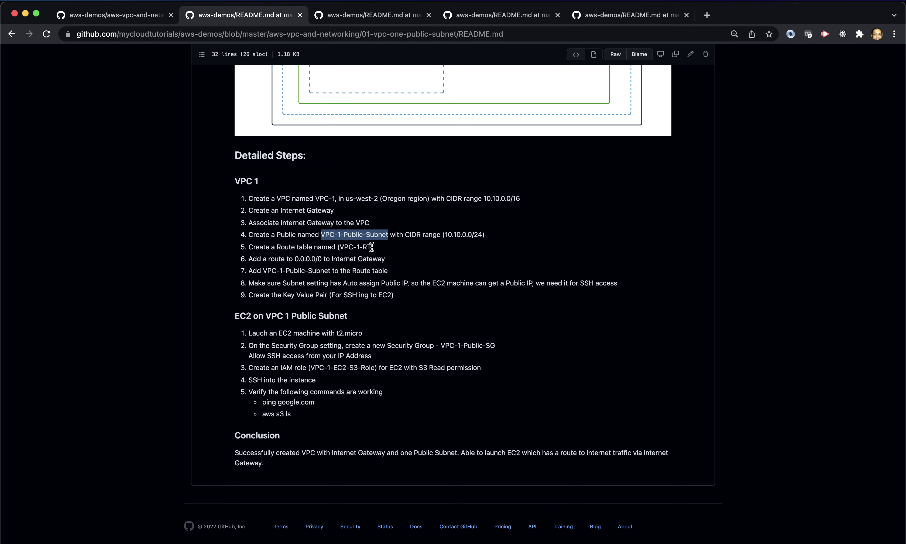
key("super+grave")
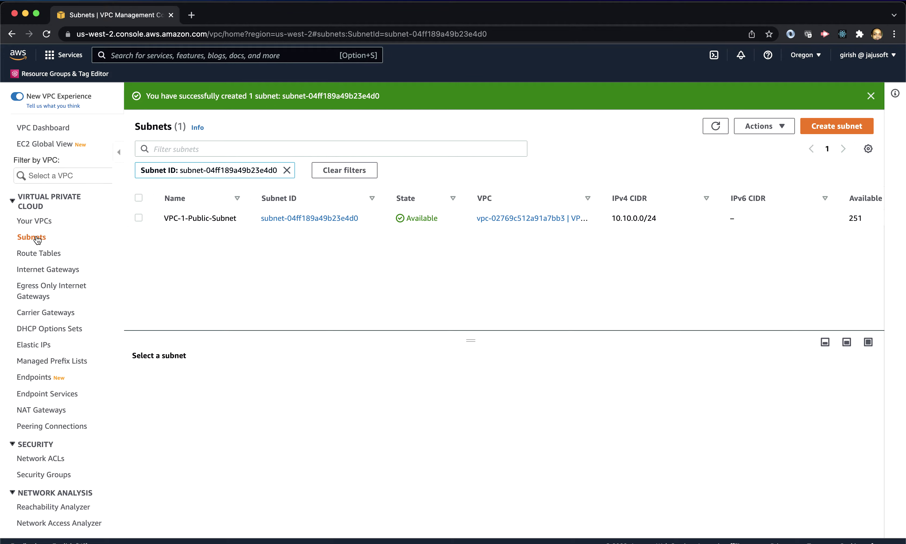
left_click(40, 254)
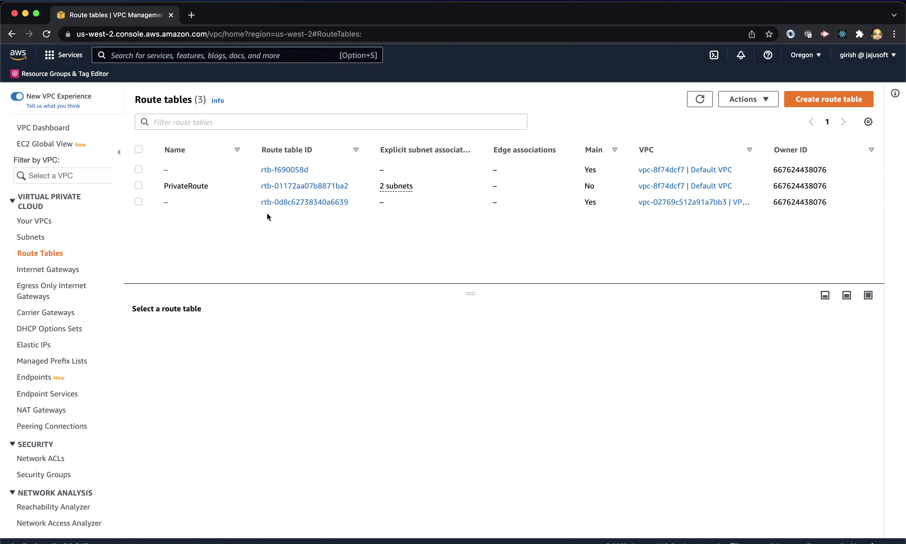
left_click(816, 100)
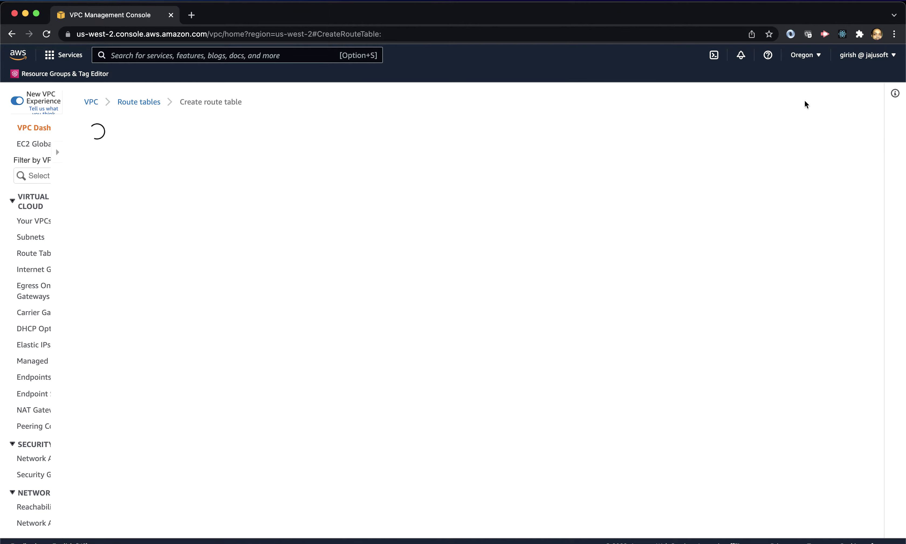
left_click(204, 244)
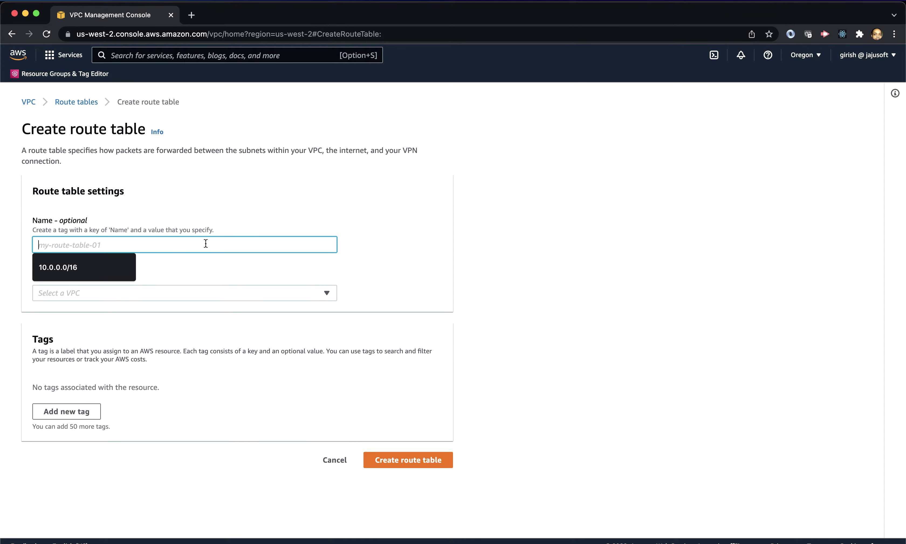
key("super+grave")
left_click_drag(340, 246, 370, 247)
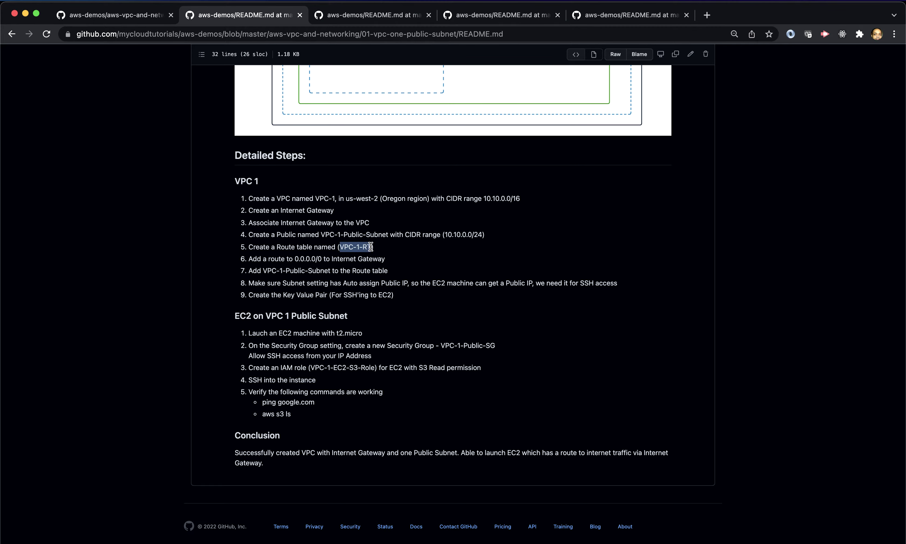
key("super+c")
key("super+grave")
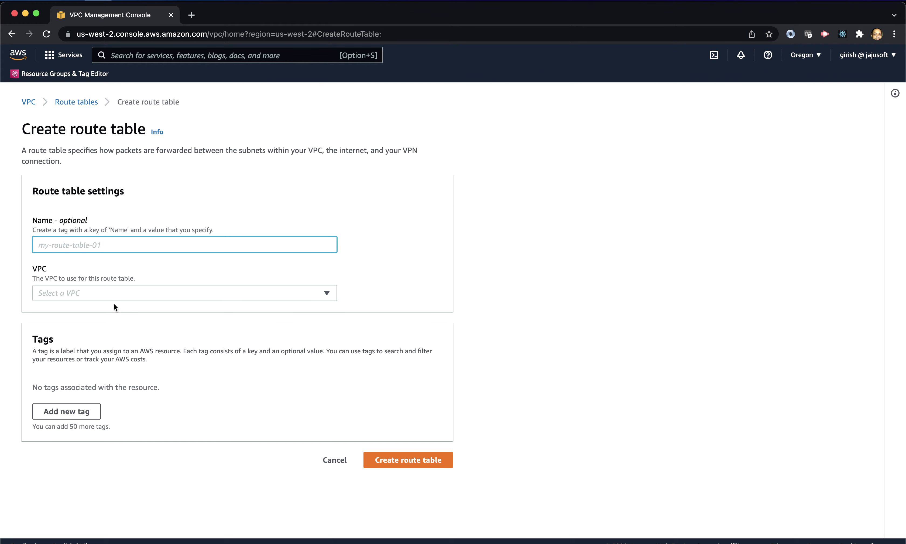
Create the route table with the copied name VPC-1-RT in VPC-1
key("super+v")
left_click(127, 293)
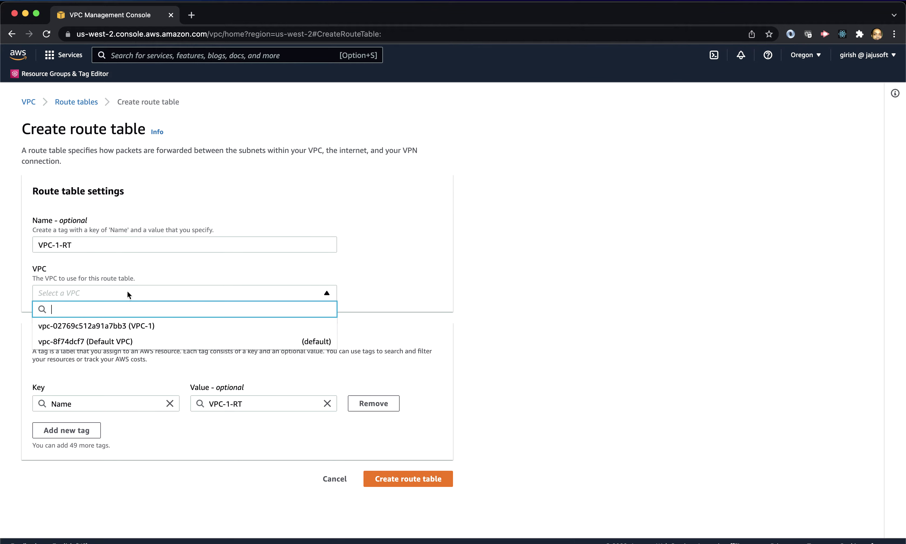
left_click(139, 326)
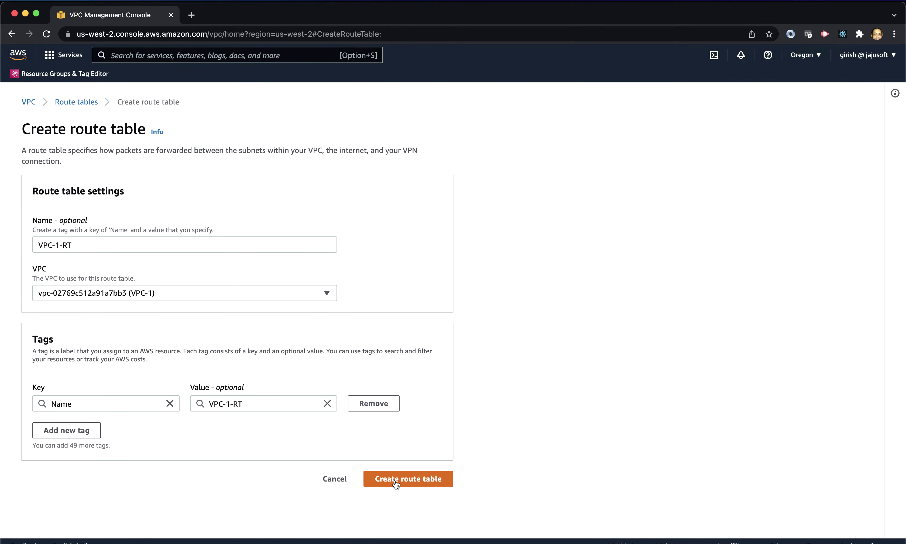
left_click(396, 479)
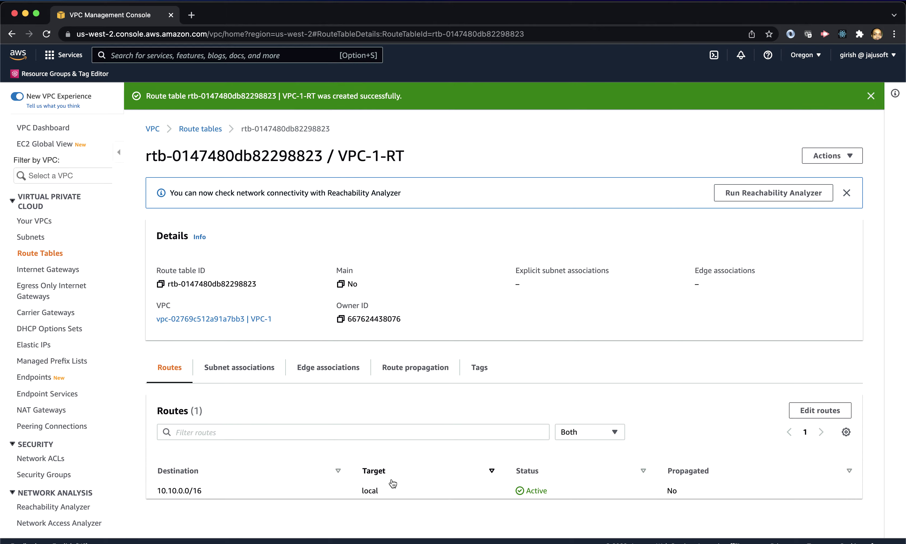
Open VPC-1-RT's routes for editing and check the Public Route Table in the PowerPoint diagram before returning to the AWS console
scroll(468, 463, "down", 1)
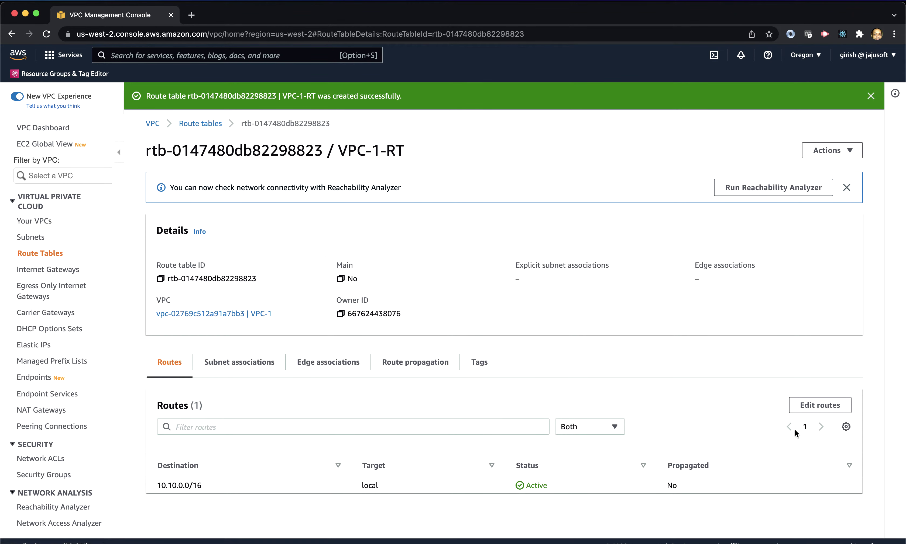
left_click(818, 406)
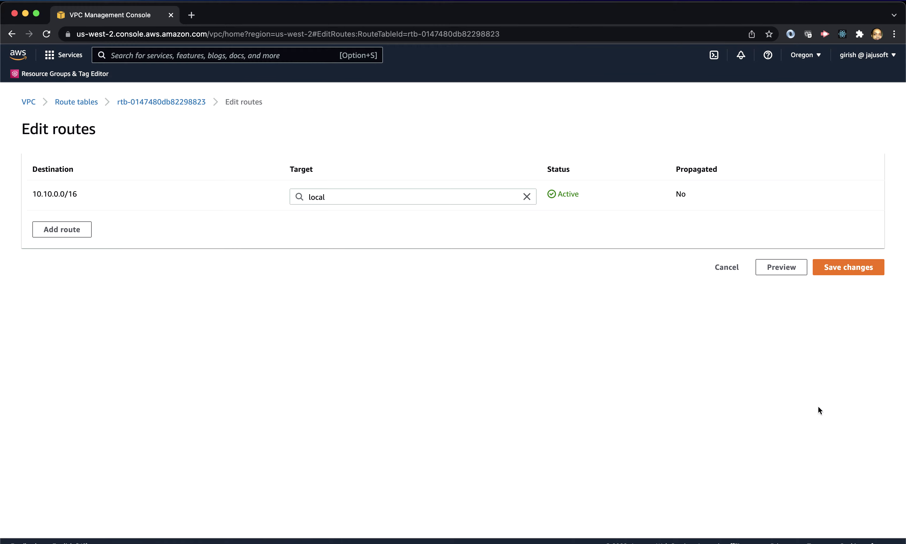
key("super+Tab")
key("super+Tab")
key("super+Tab")
key("super+Tab")
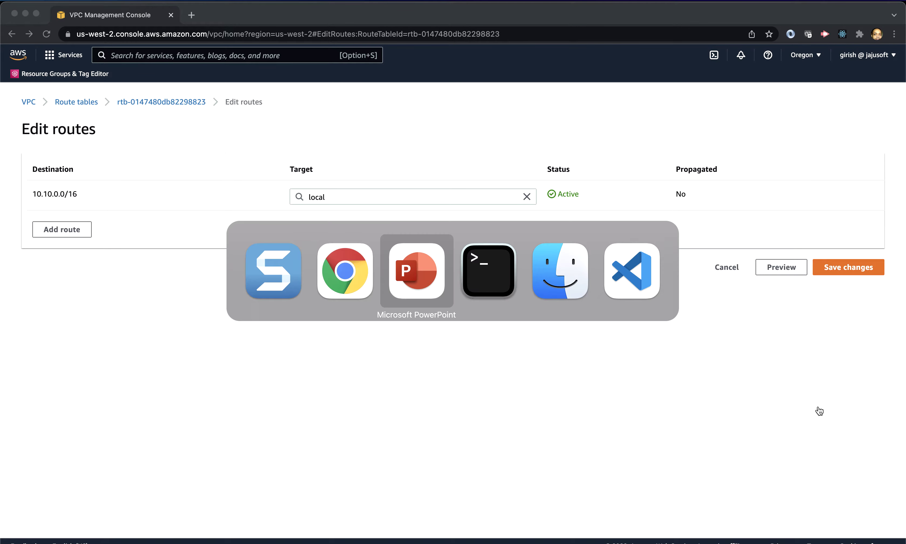
left_click(658, 364)
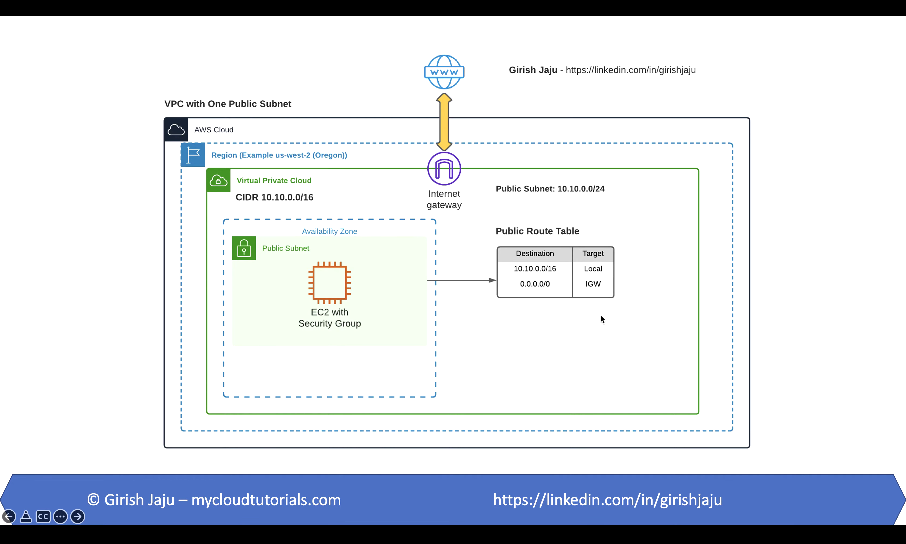
key("super+Tab")
key("super+Tab")
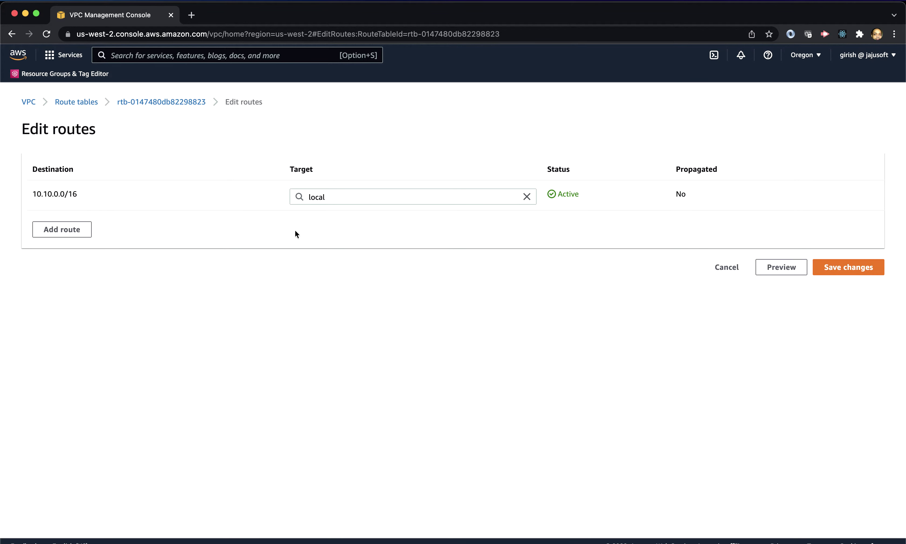
Add a route for 0.0.0.0/0 targeting the internet gateway VPC-1-IGW and save the route changes
left_click(72, 234)
left_click(64, 231)
left_click(66, 245)
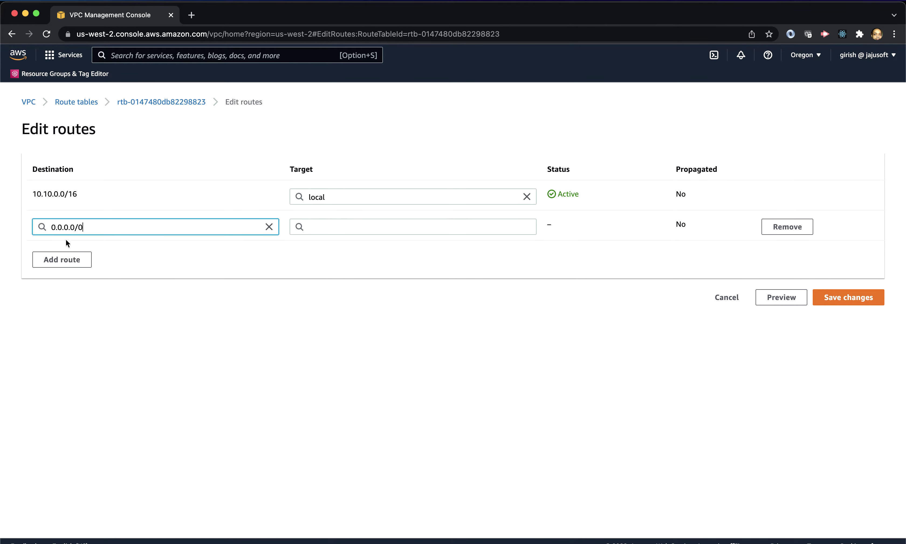
left_click(348, 228)
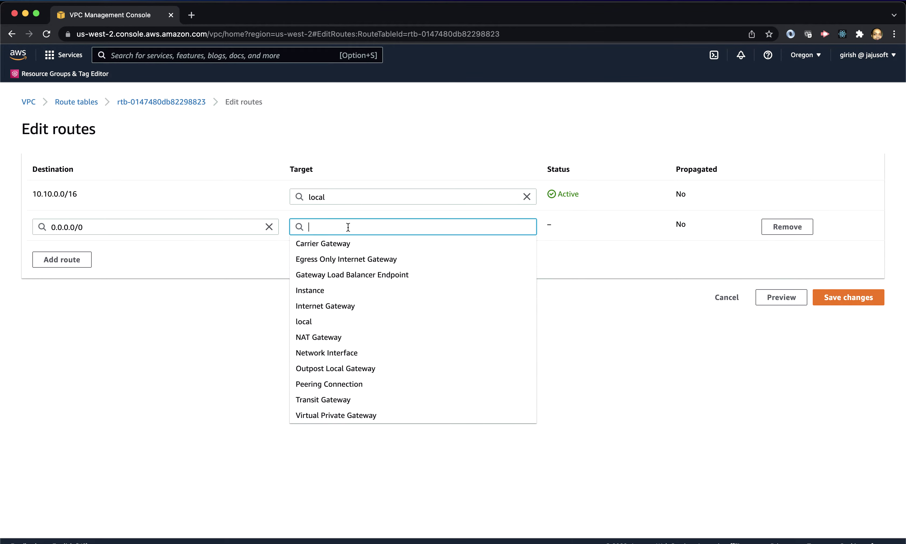
type("In")
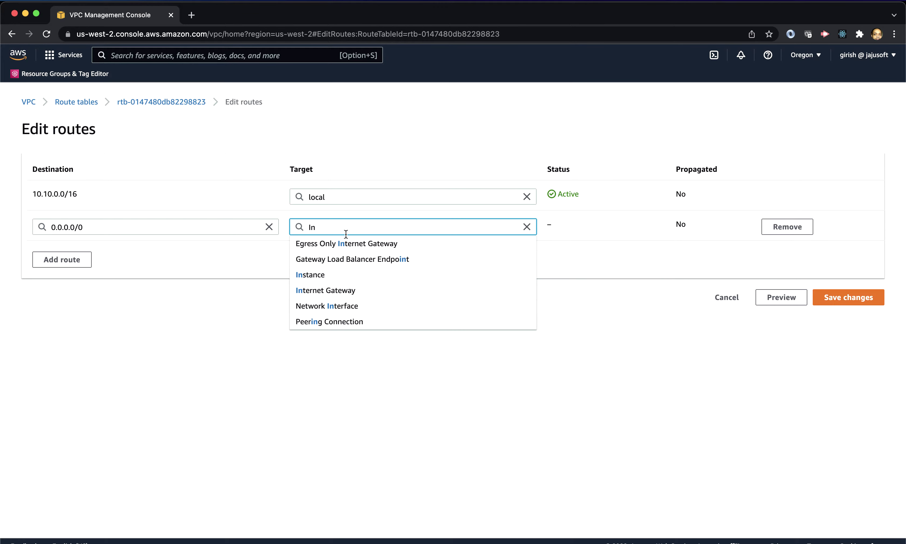
left_click(329, 290)
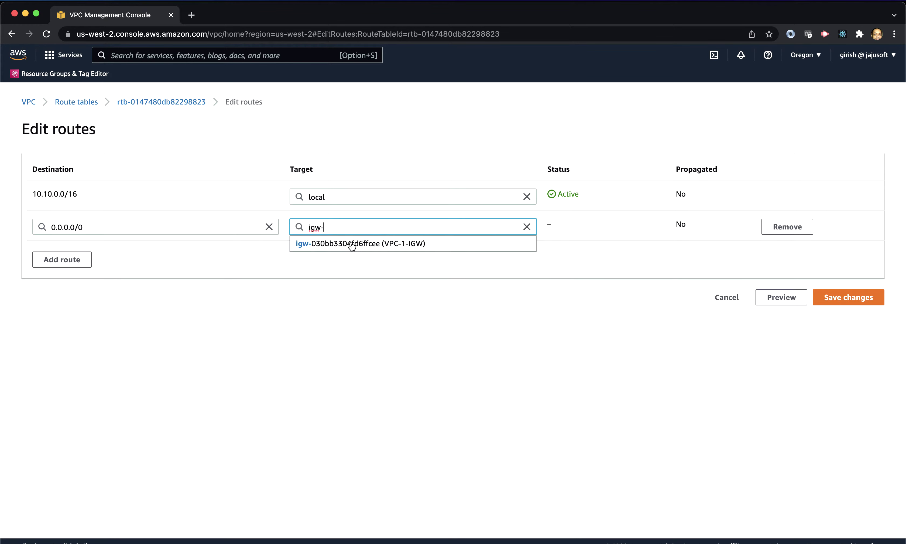
left_click(352, 244)
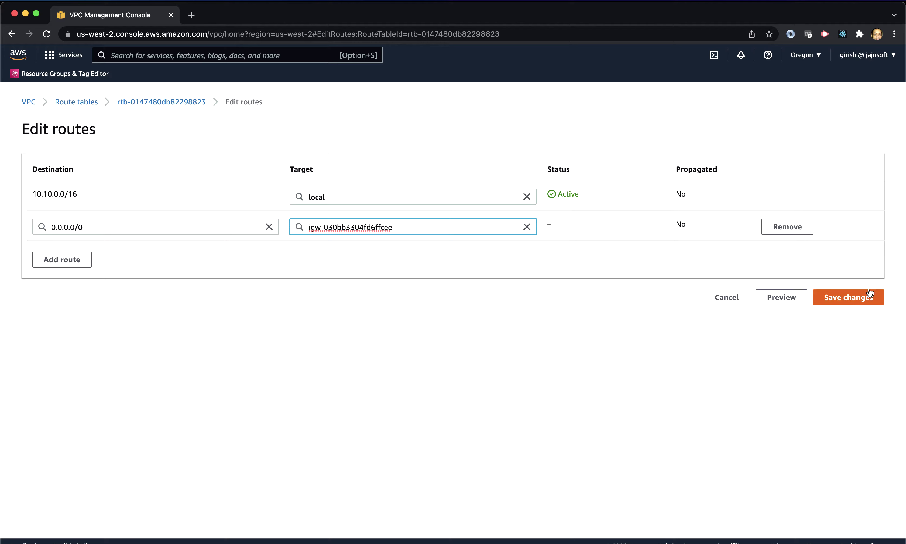
left_click(854, 296)
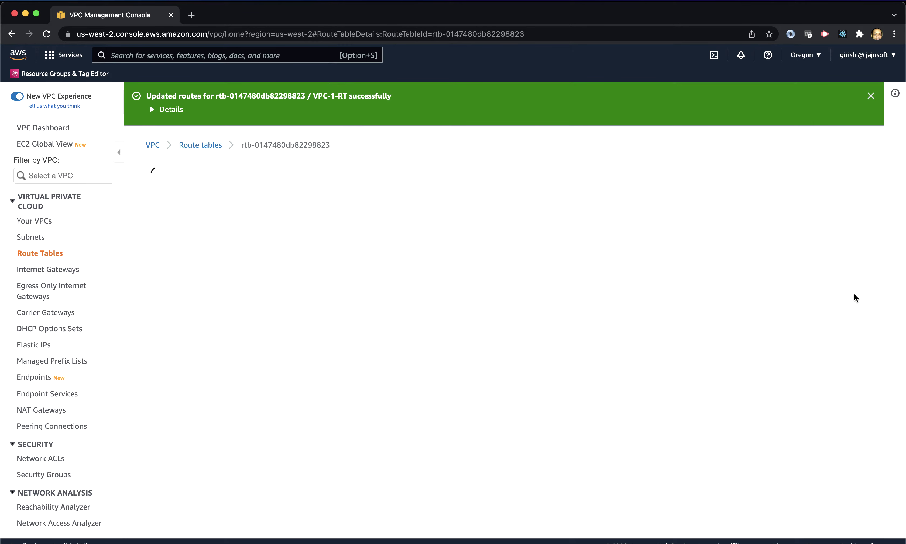
Associate VPC-1-Public-Subnet with the VPC-1-RT route table and save the association
scroll(641, 449, "down", 1)
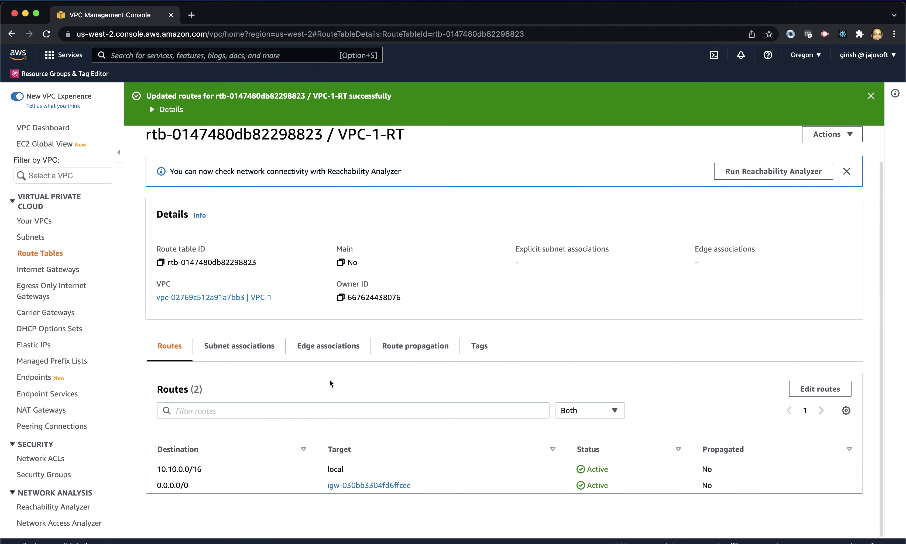
left_click(255, 351)
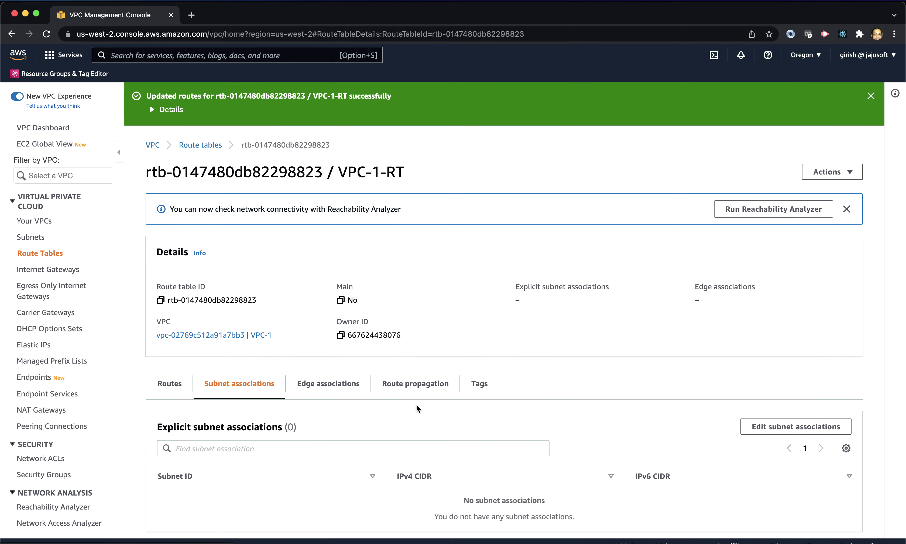
scroll(418, 410, "down", 3)
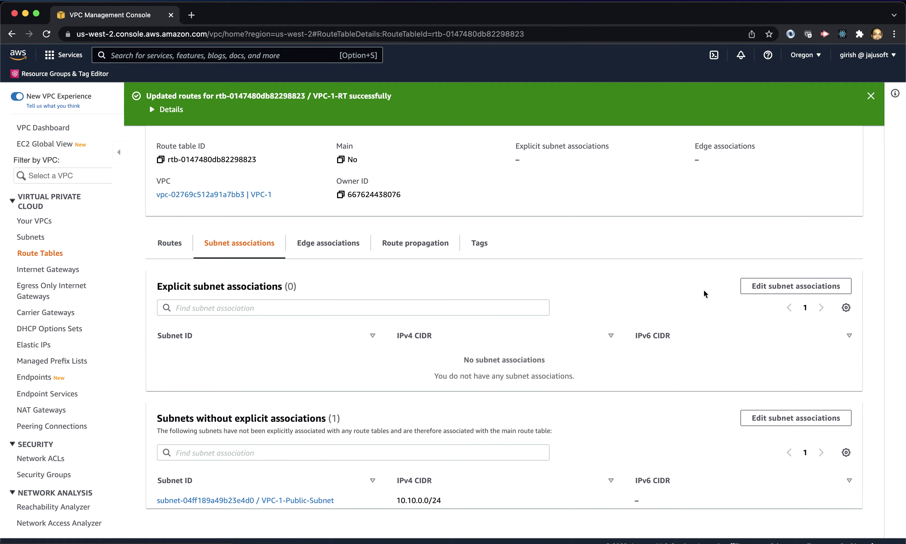
left_click(822, 287)
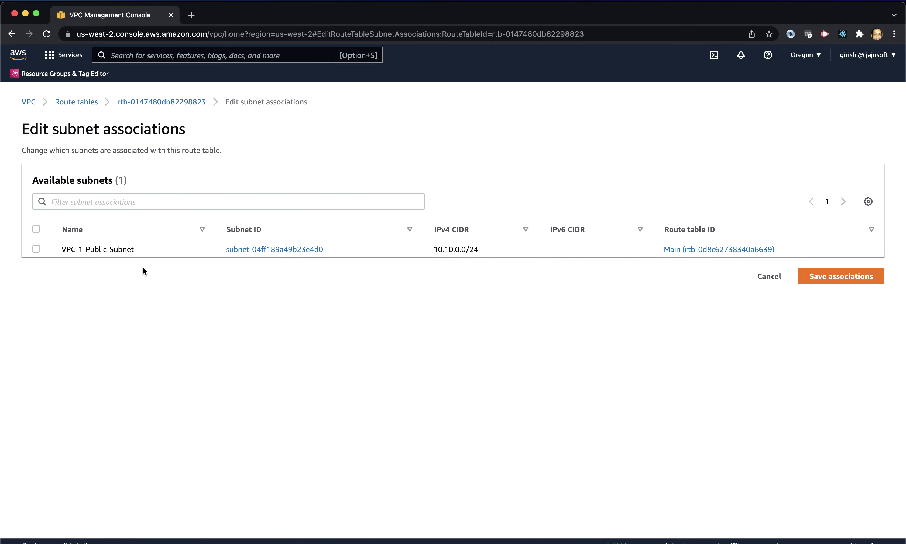
left_click(36, 250)
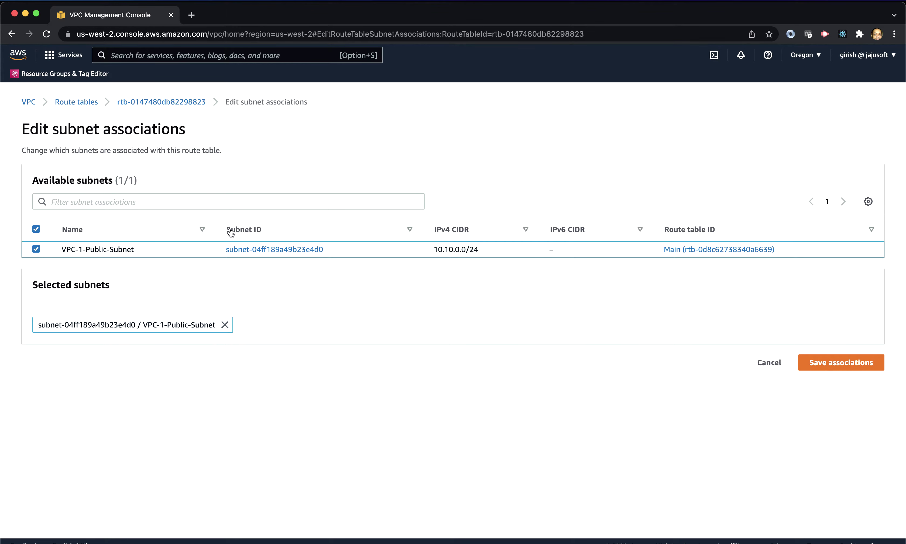
left_click(826, 363)
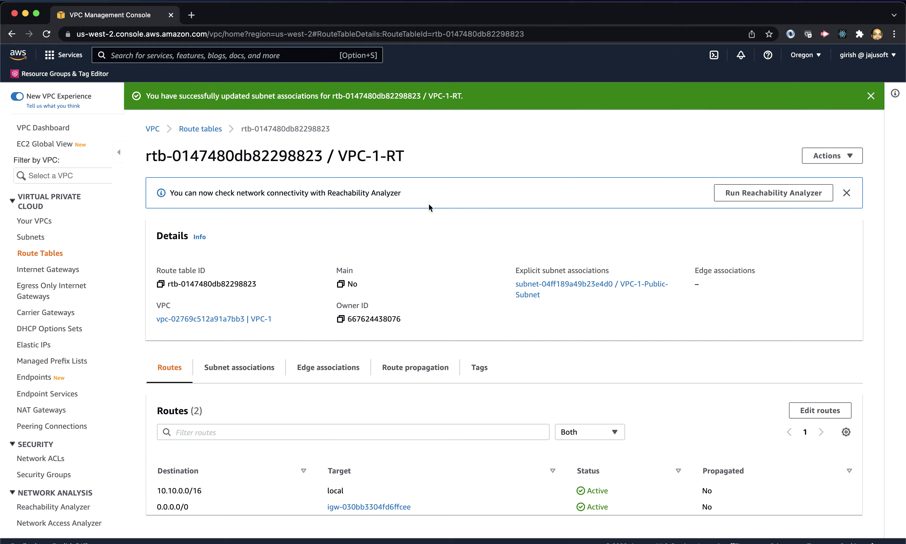
Read the README's step on auto-assigning public IPs in the subnet settings and return to the AWS console
key("super+grave")
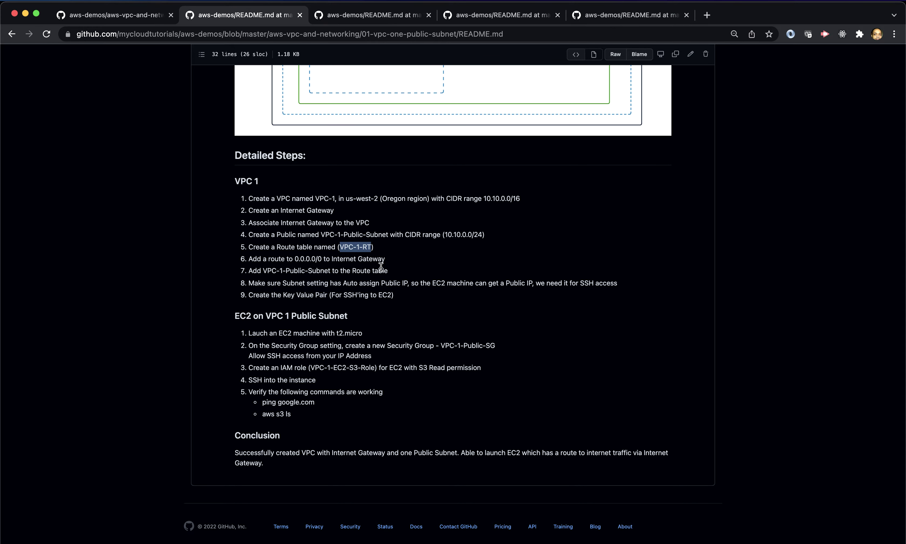
left_click_drag(264, 284, 395, 283)
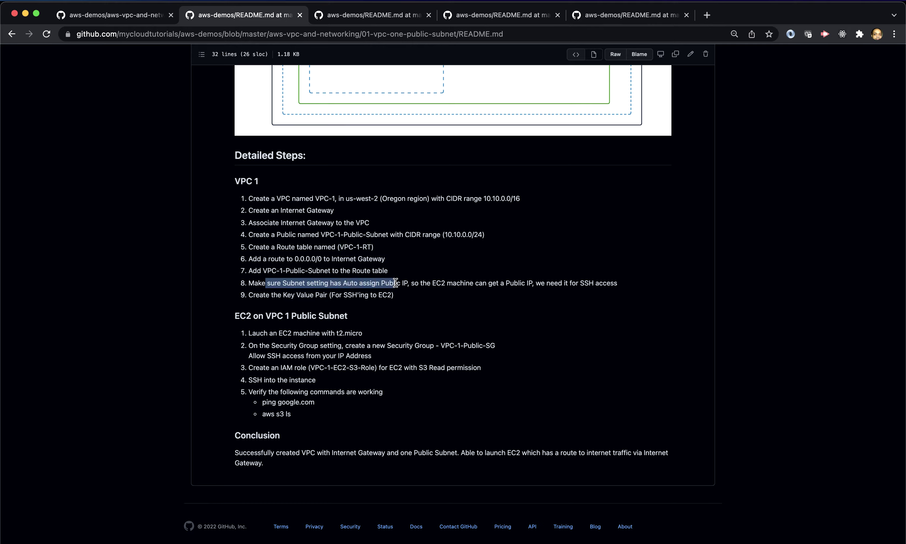
key("super+Tab")
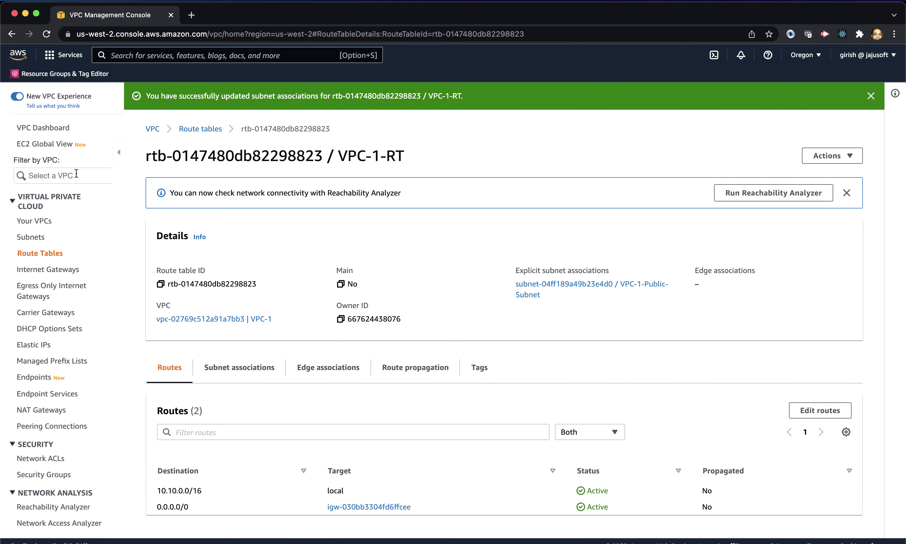
Enable auto-assign public IPv4 address in VPC-1-Public-Subnet's settings and save them
left_click(42, 238)
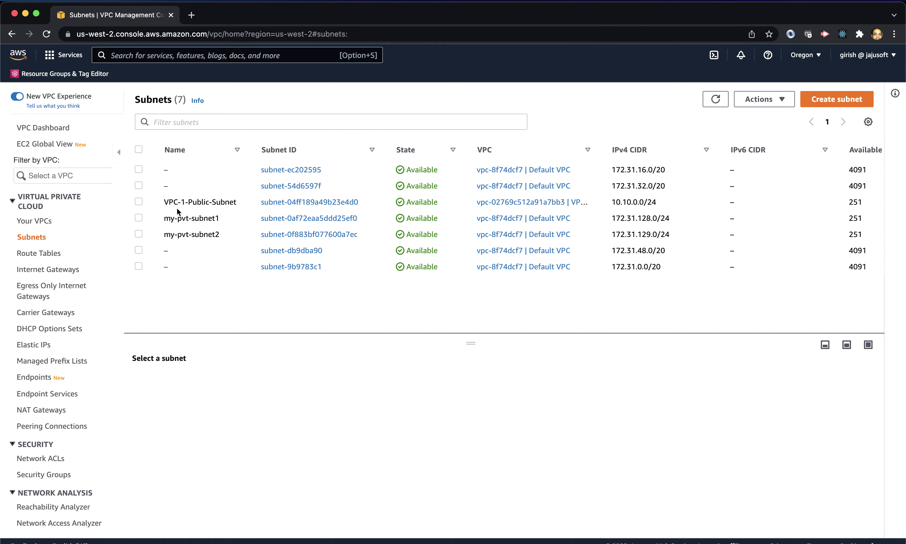
left_click(139, 202)
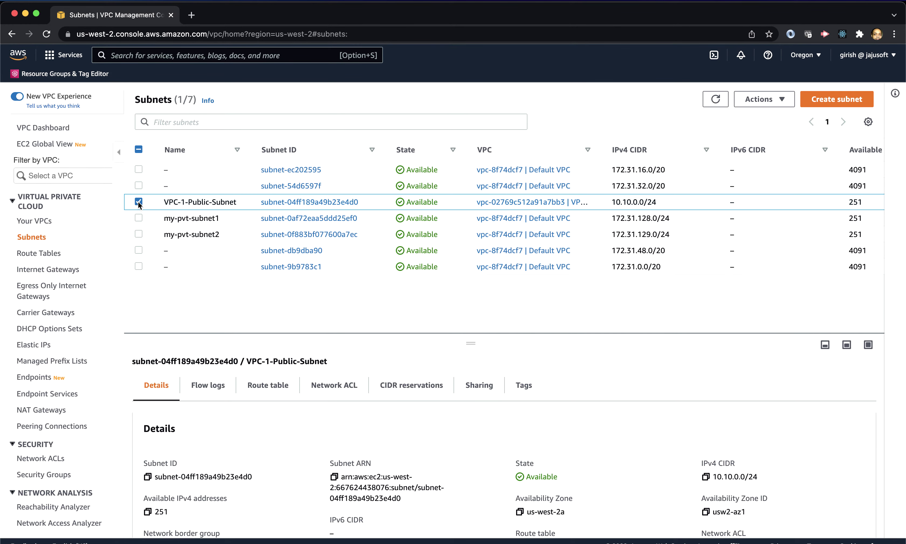
left_click(783, 104)
left_click(776, 144)
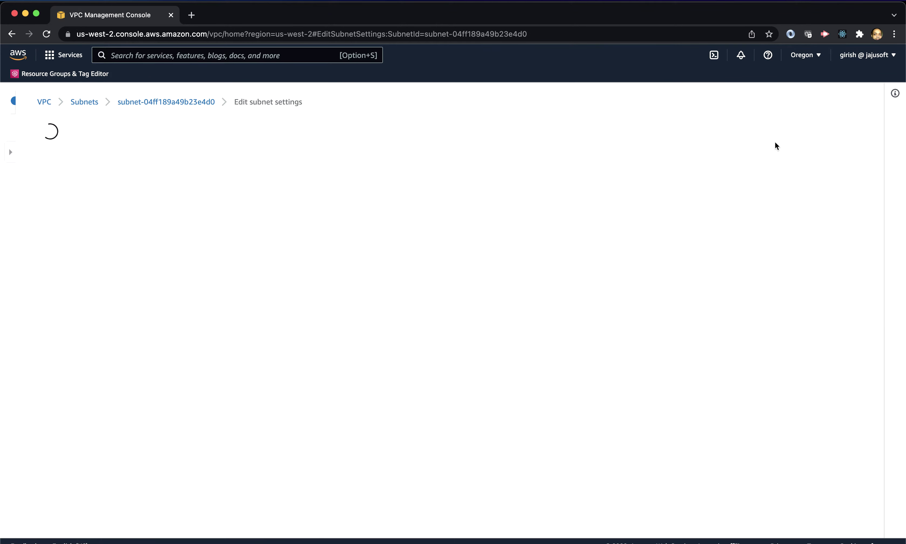
scroll(407, 348, "down", 2)
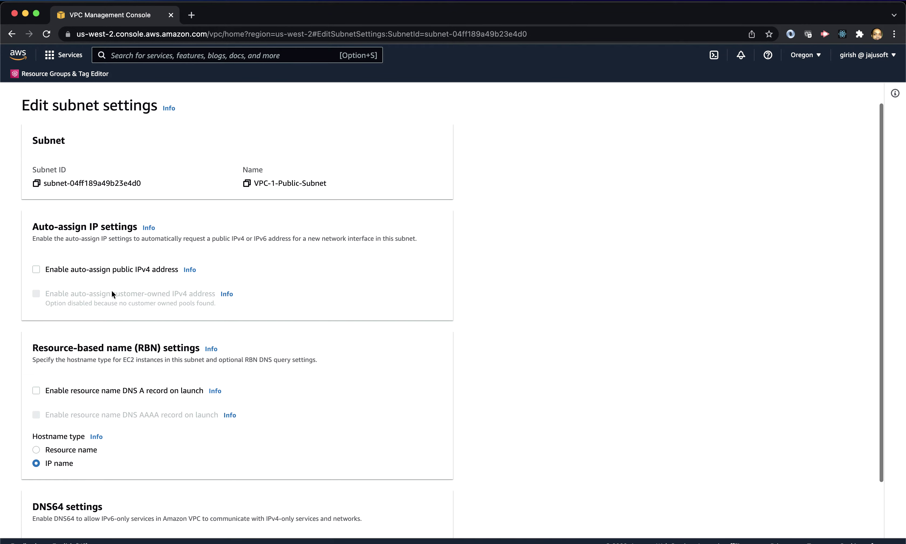
scroll(505, 286, "down", 4)
left_click(431, 521)
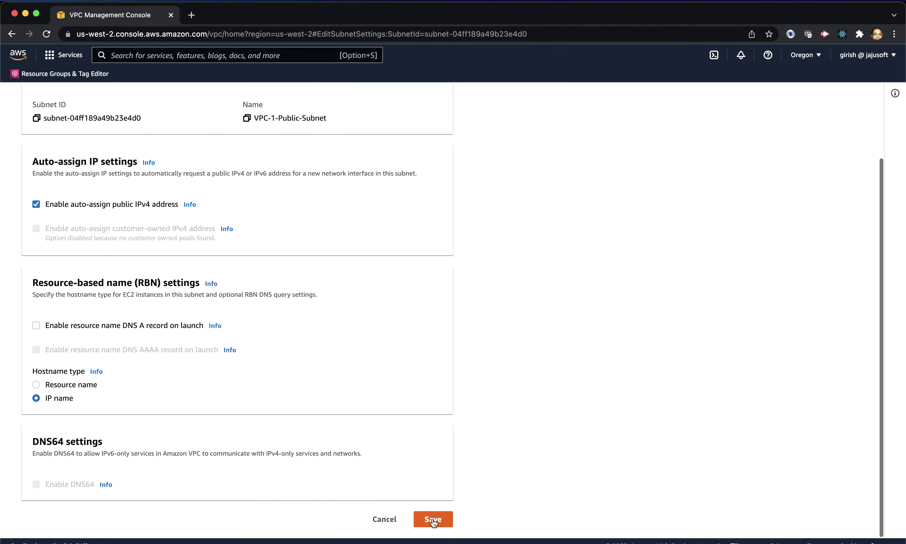
Check the README's step on creating the key pair for SSH access and return to the AWS console
key("super+grave")
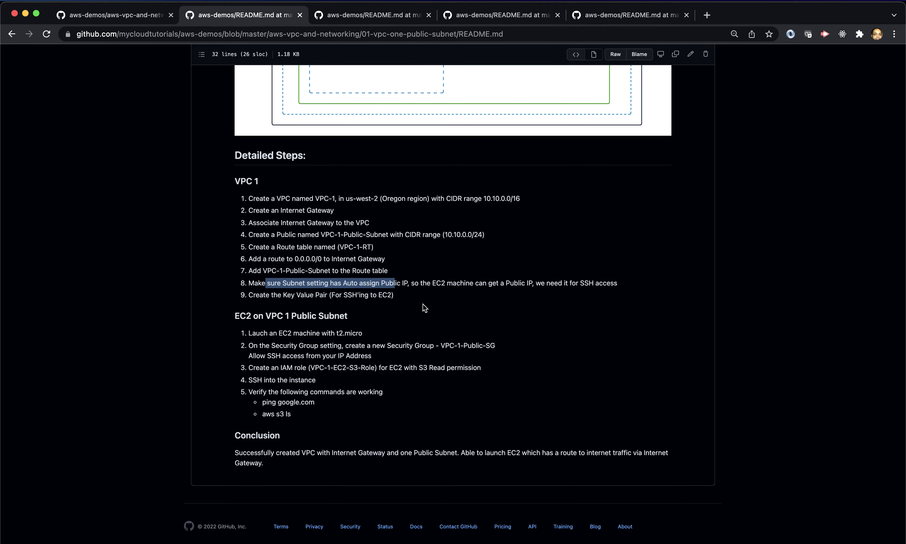
key("super+Tab")
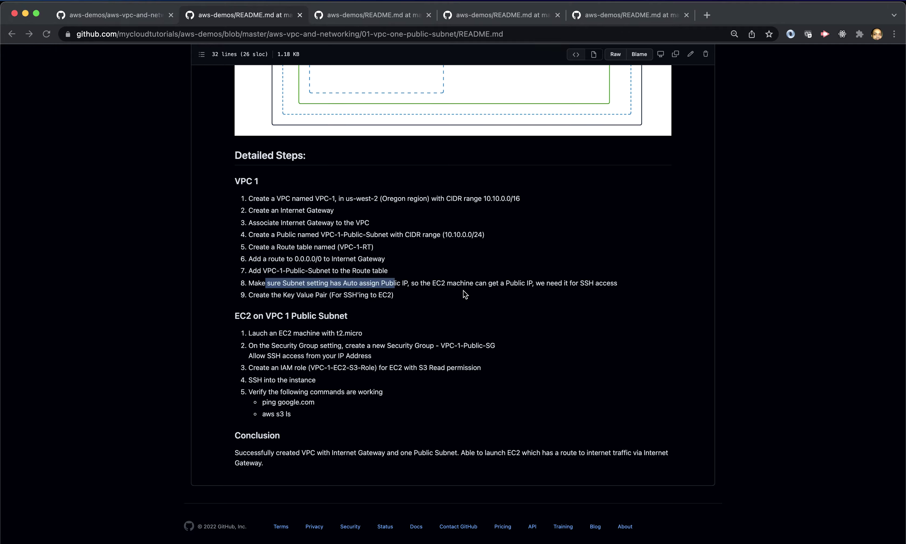
key("super+grave")
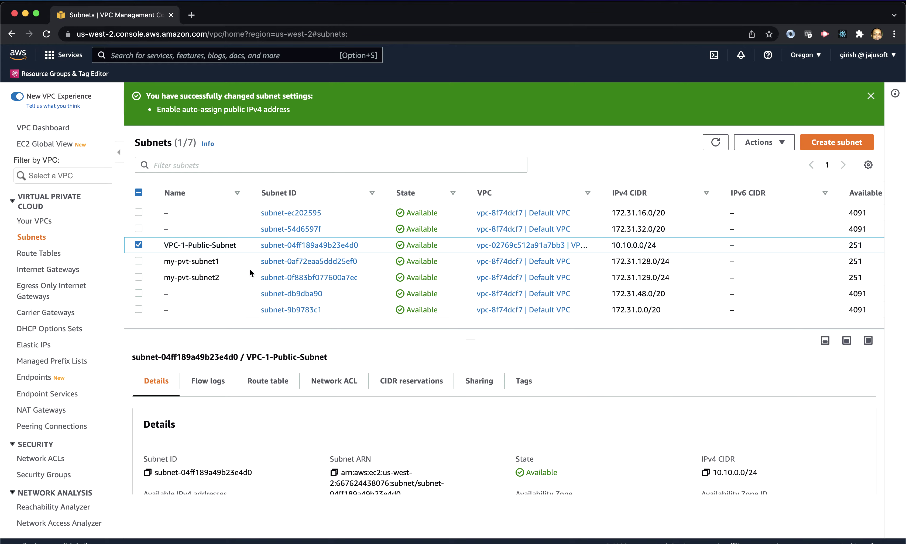
Open the AWS console home in a second browser tab and go to the EC2 key pairs list
right_click(17, 56)
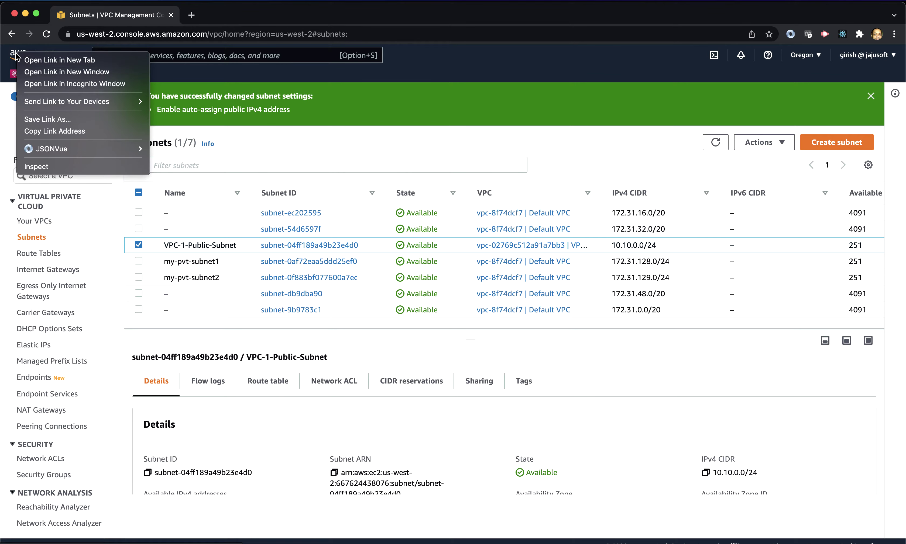
left_click(33, 59)
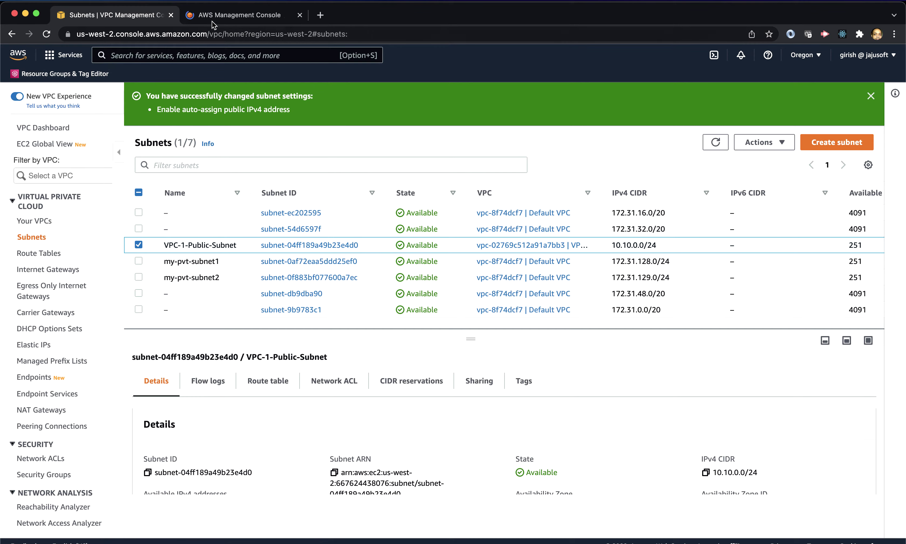
left_click(217, 15)
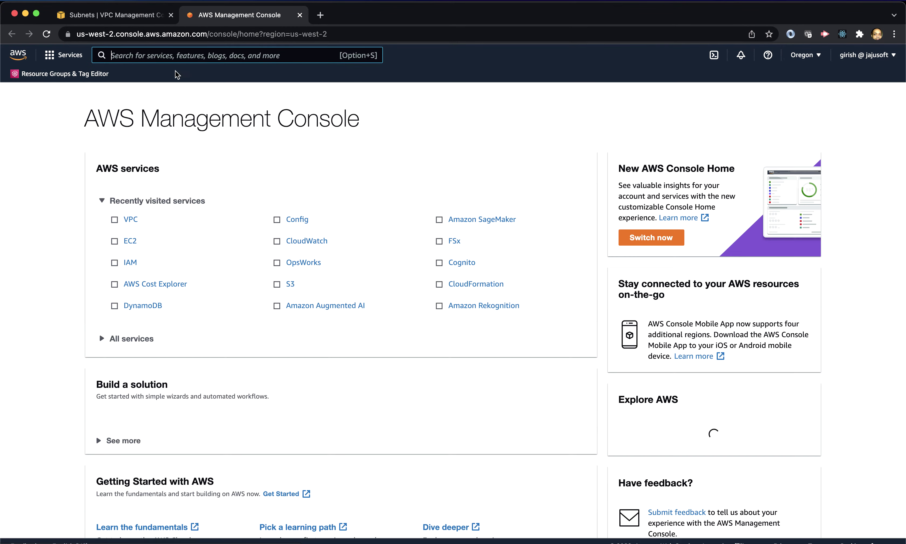
left_click(128, 243)
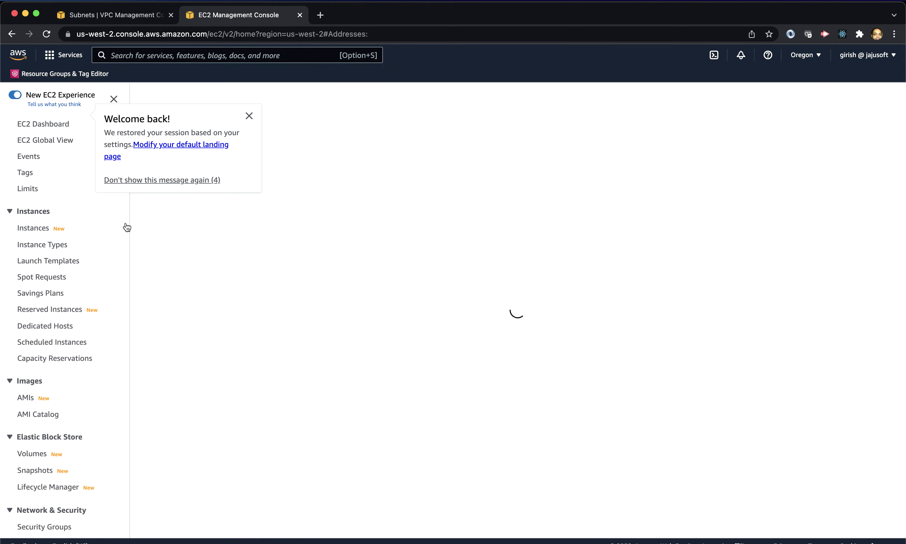
left_click(249, 116)
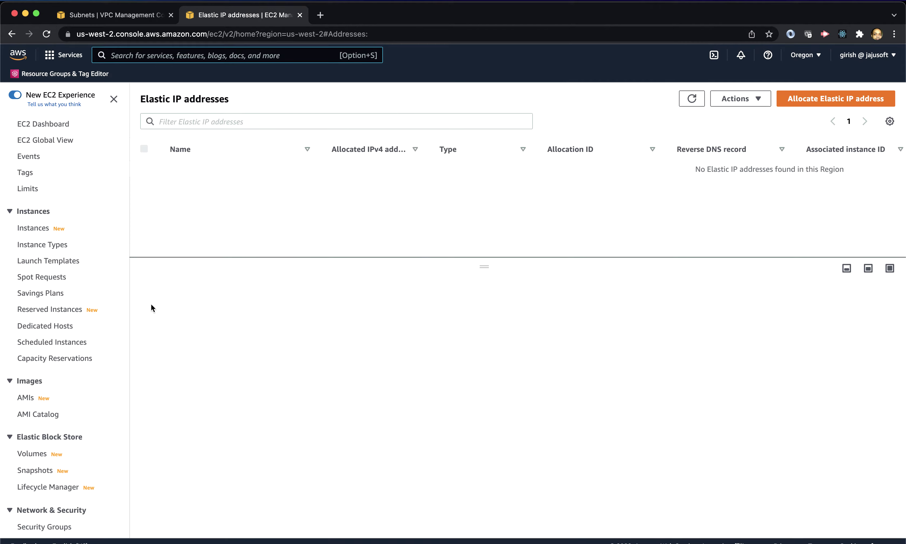
scroll(83, 360, "down", 10)
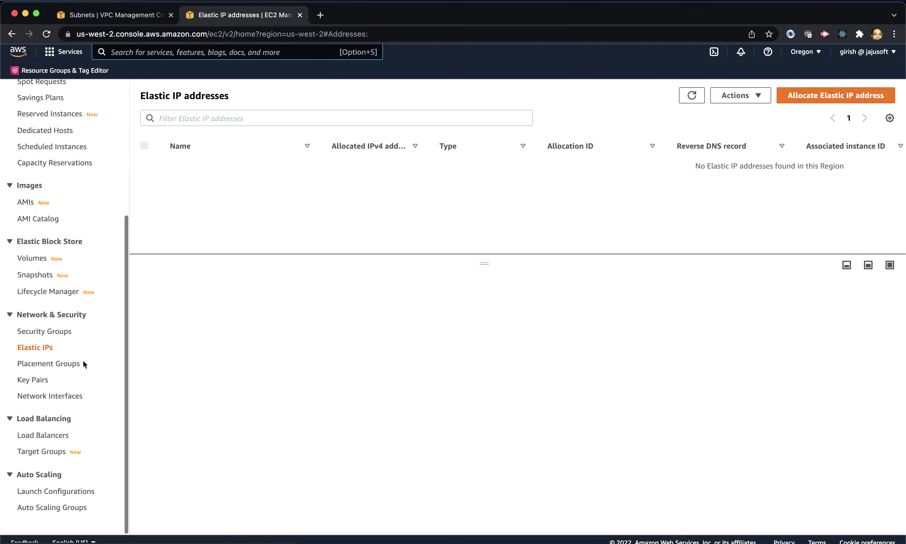
left_click(45, 383)
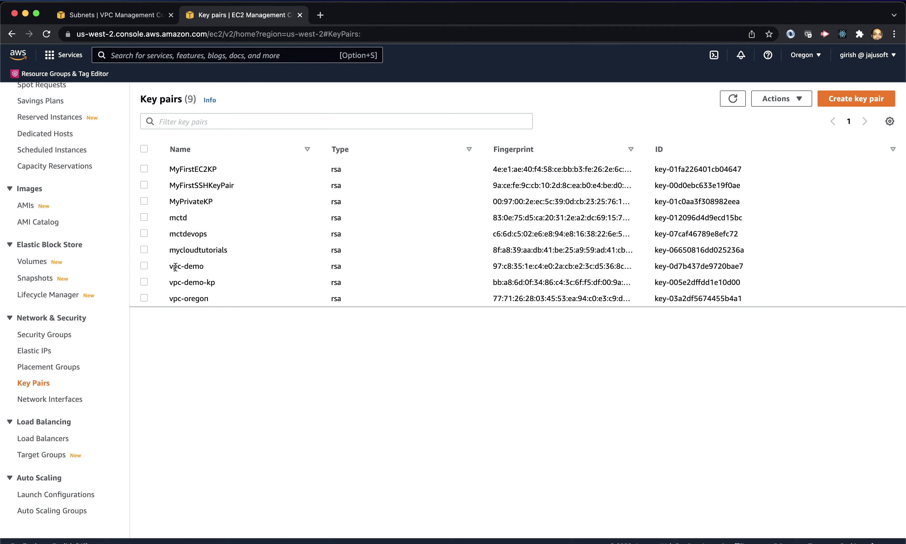
View the key pair creation form, cancel it without creating a key, and check the README's EC2 steps
left_click(872, 98)
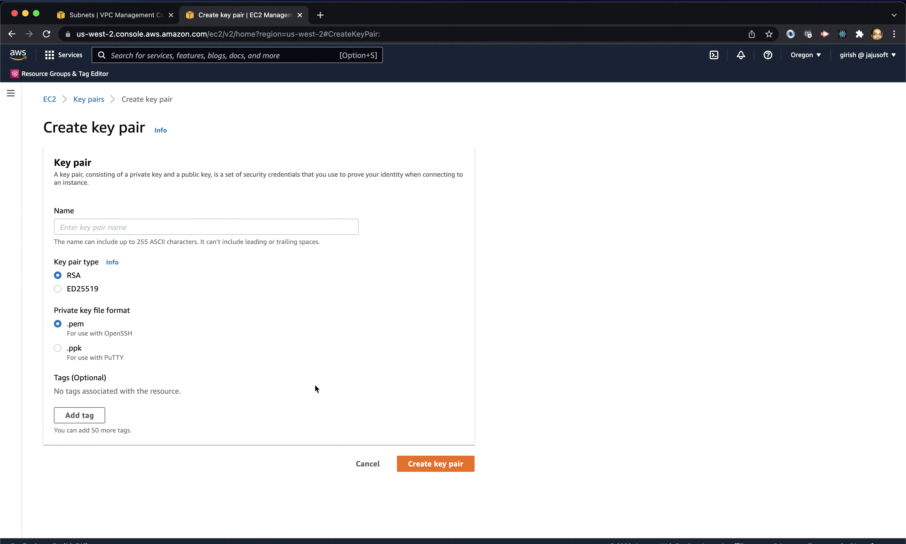
left_click(367, 464)
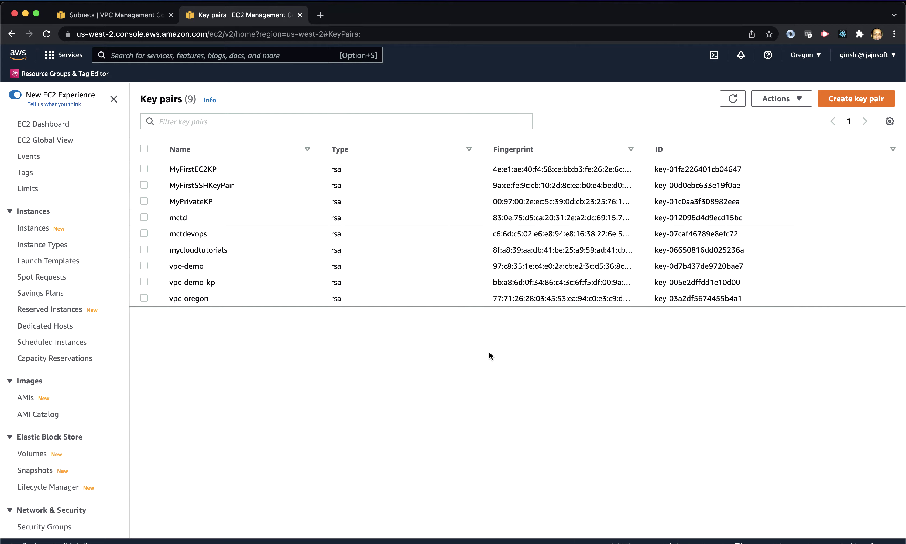
key("super+grave")
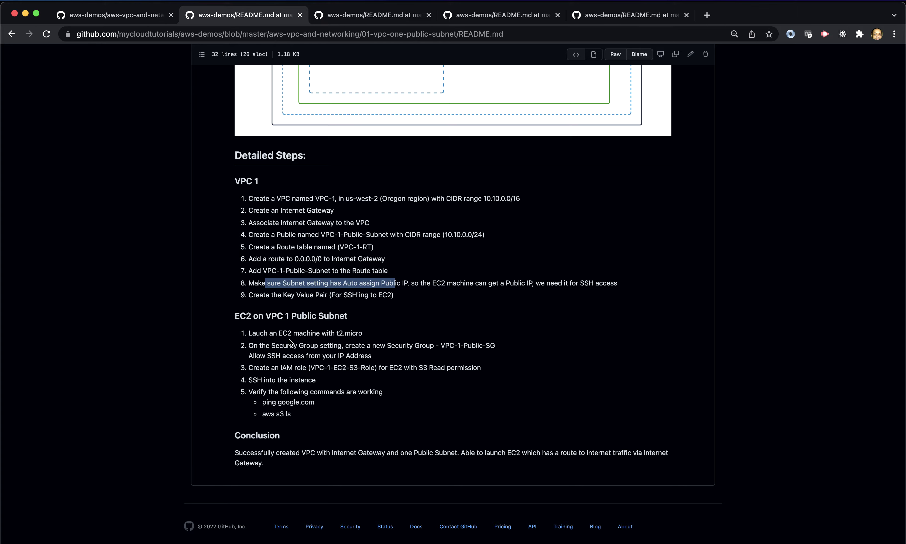
key("super+grave")
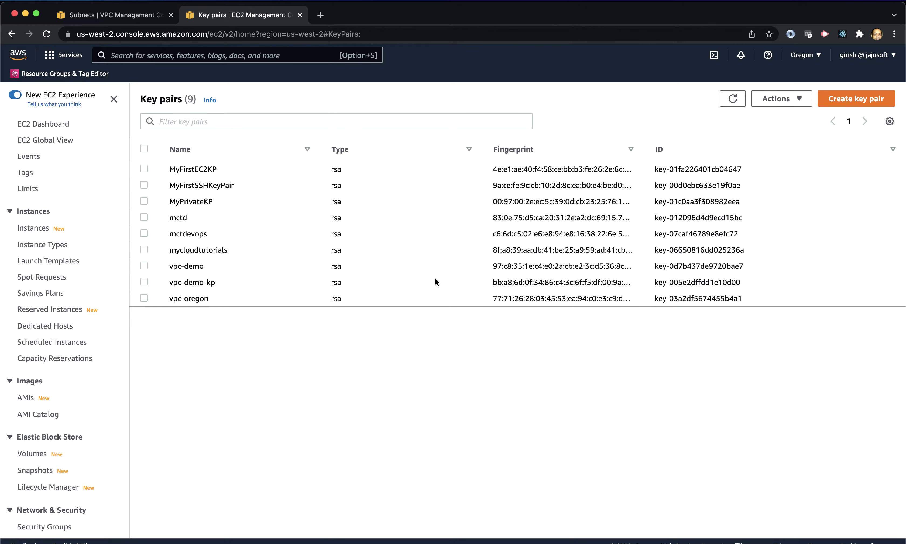
Start a new IAM role for an AWS service with the EC2 use case and continue to permissions
left_click(18, 56)
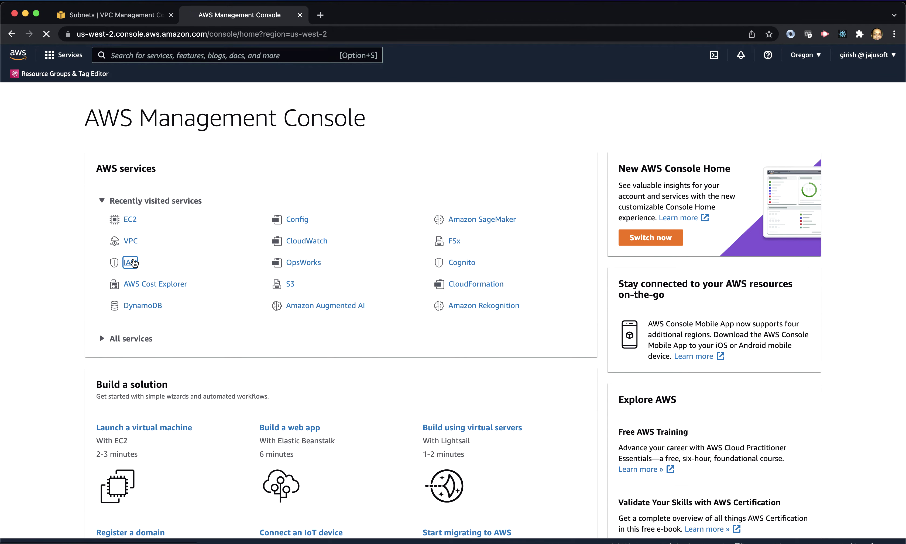
left_click(134, 263)
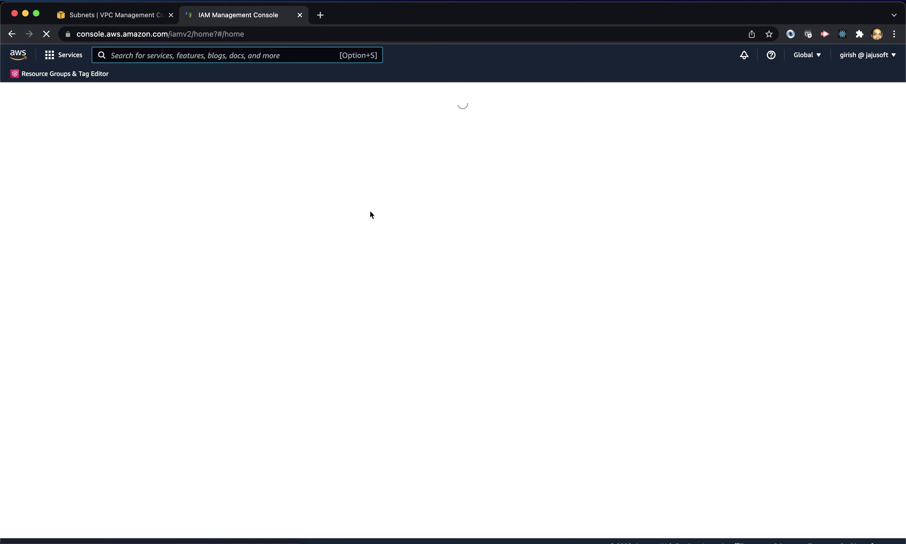
left_click(29, 230)
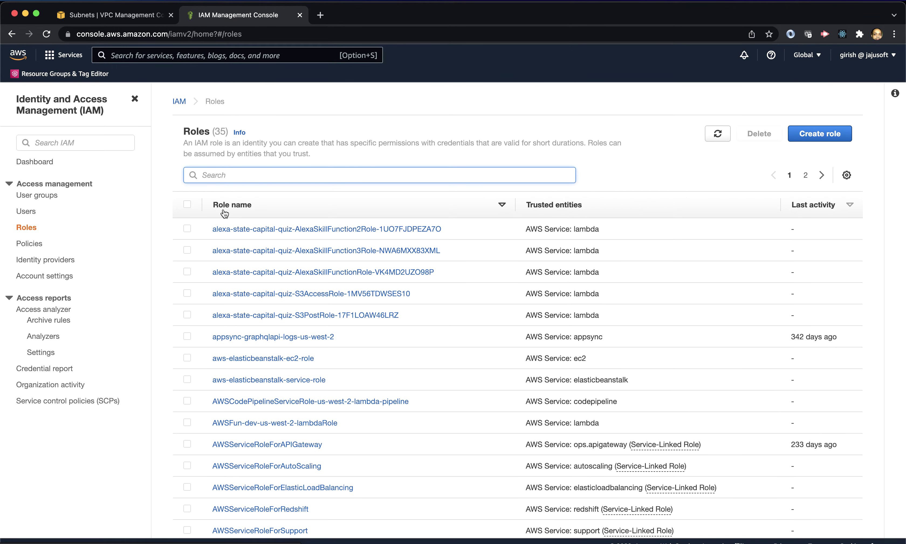
left_click(842, 136)
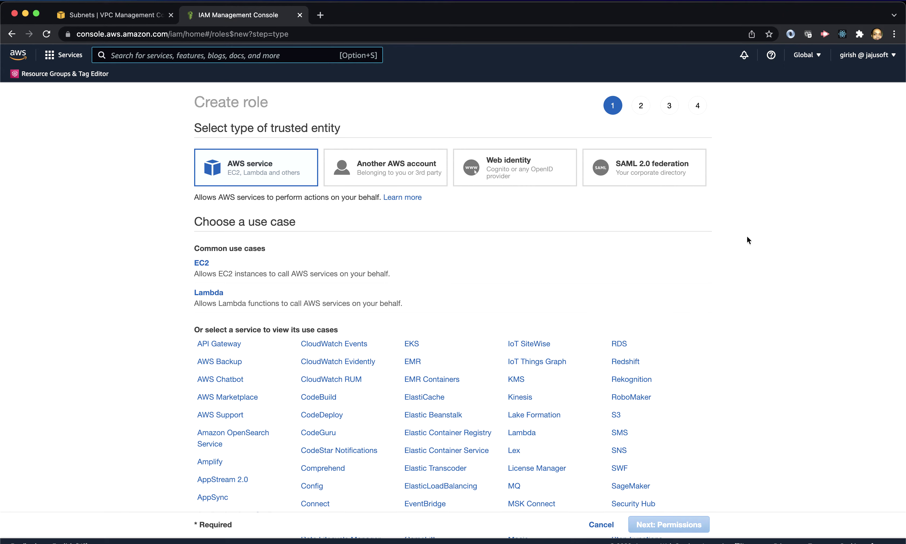
left_click(204, 276)
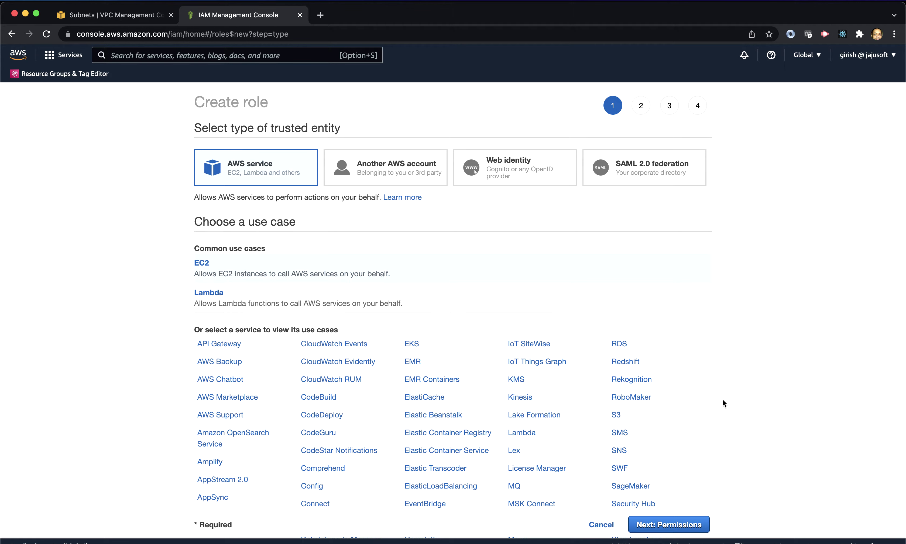
left_click(674, 529)
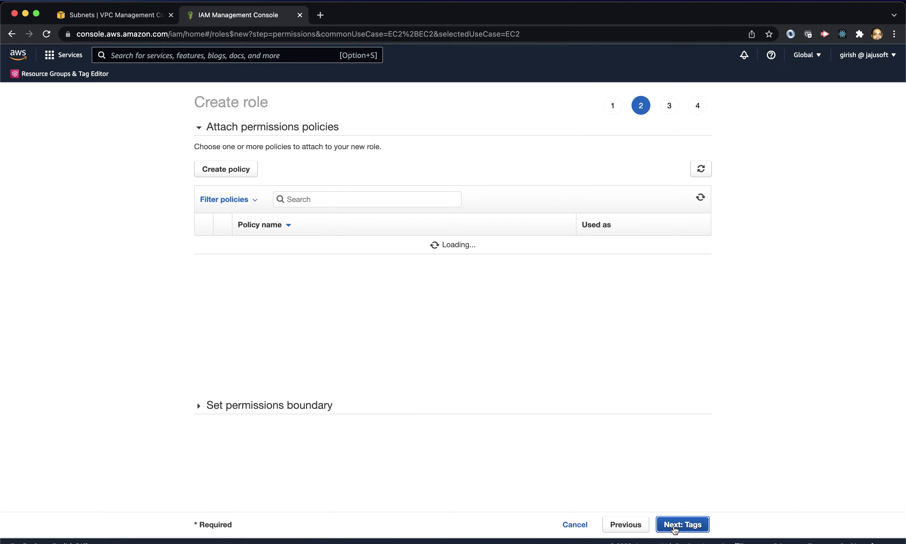
Find the S3 policies, attach AmazonS3ReadOnlyAccess to the role, and continue to the review without adding tags
left_click(334, 199)
type("S3")
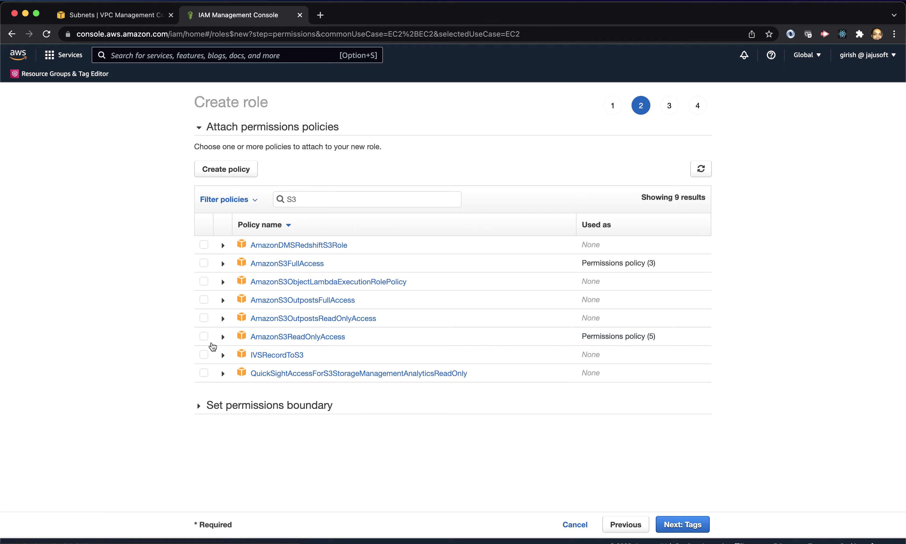
left_click(204, 337)
left_click(677, 522)
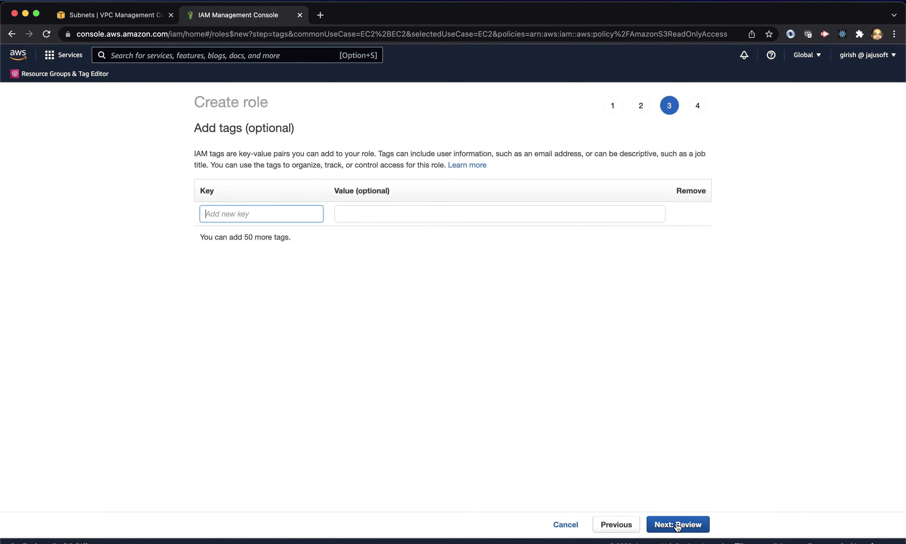
left_click(680, 524)
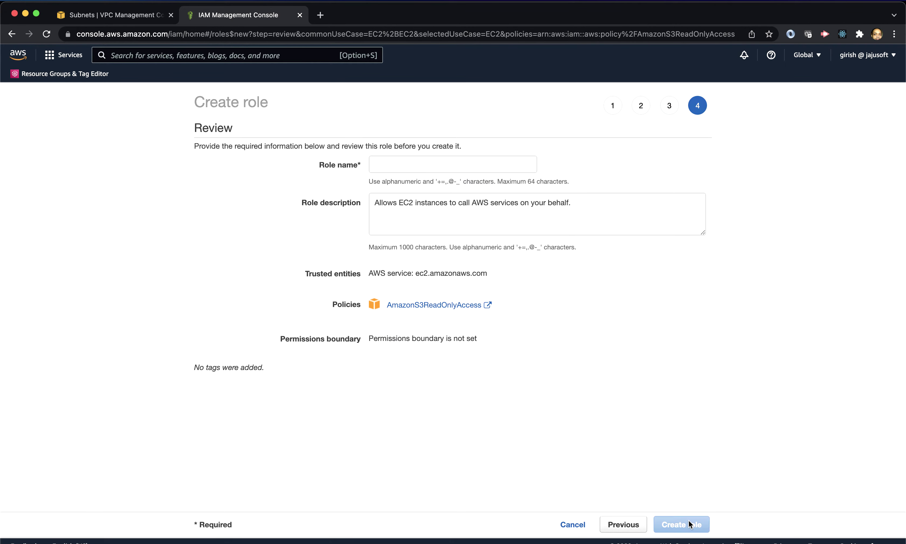
Name the role VPC-1-EC2-S3-Role-1 and create it
left_click(446, 160)
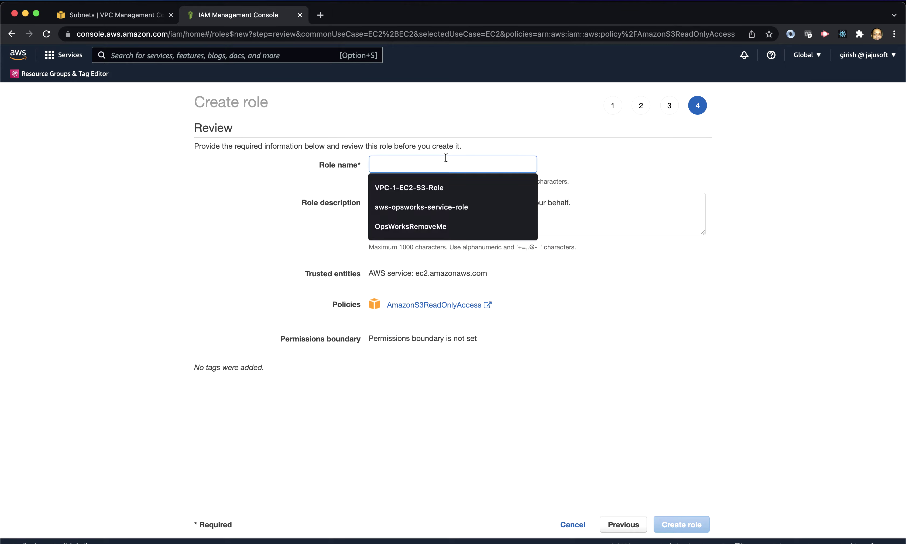
left_click(411, 186)
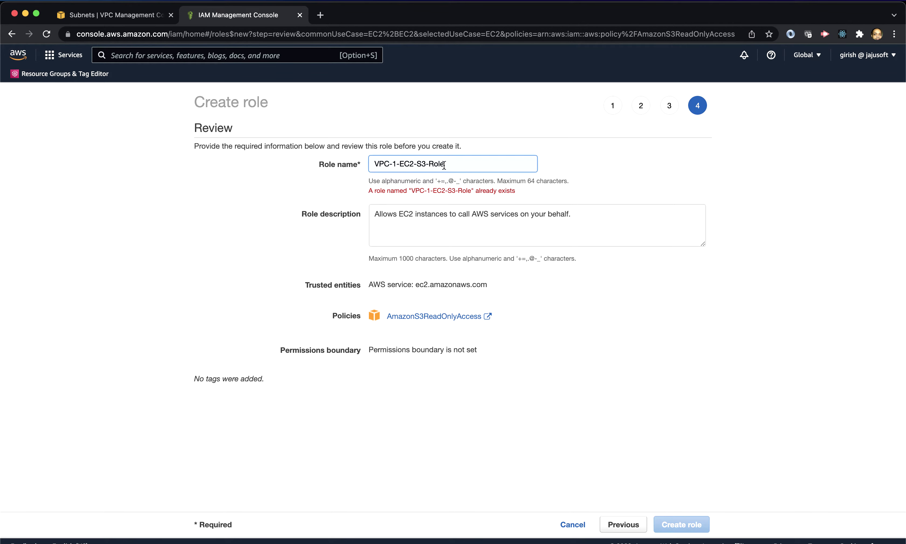
type("-1")
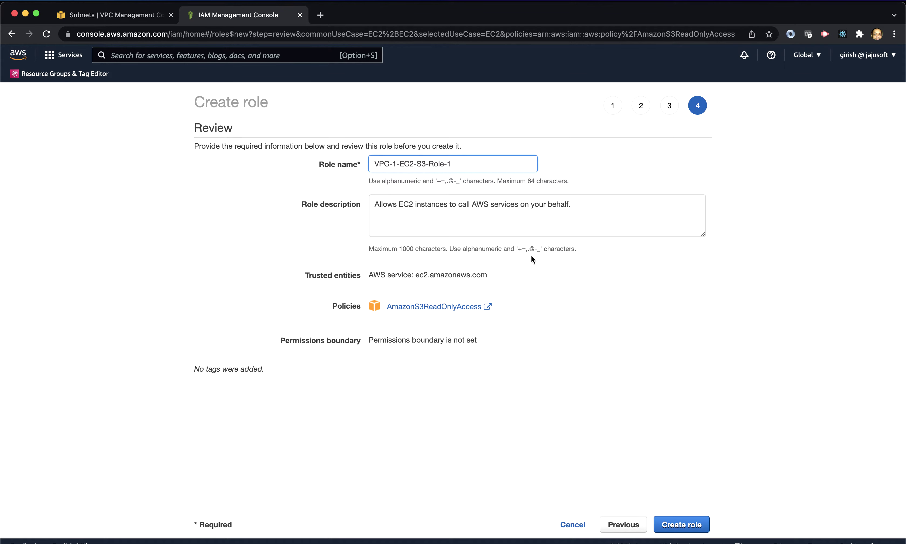
left_click(680, 522)
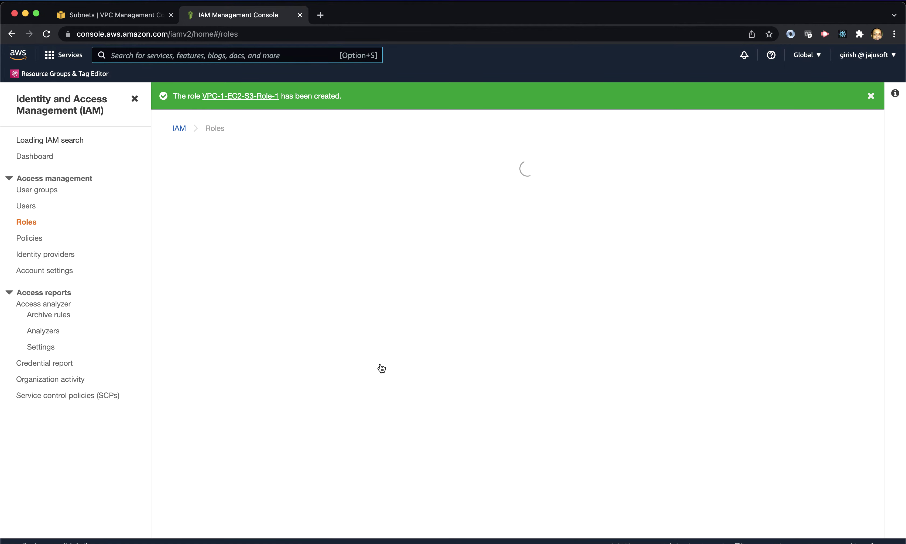
Start launching an EC2 instance using the 64-bit (x86) Amazon Linux 2 AMI (HVM) - Kernel 5.10, SSD Volume Type
left_click(18, 55)
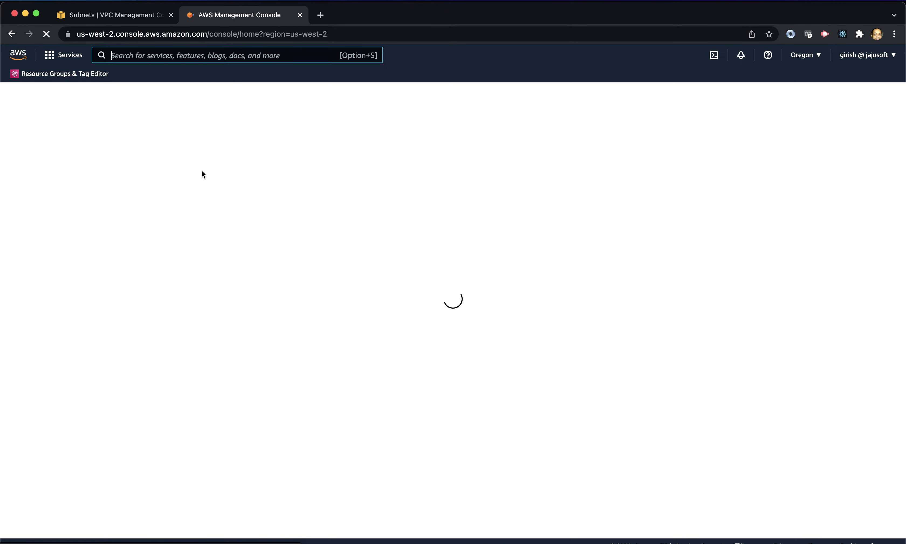
left_click(133, 244)
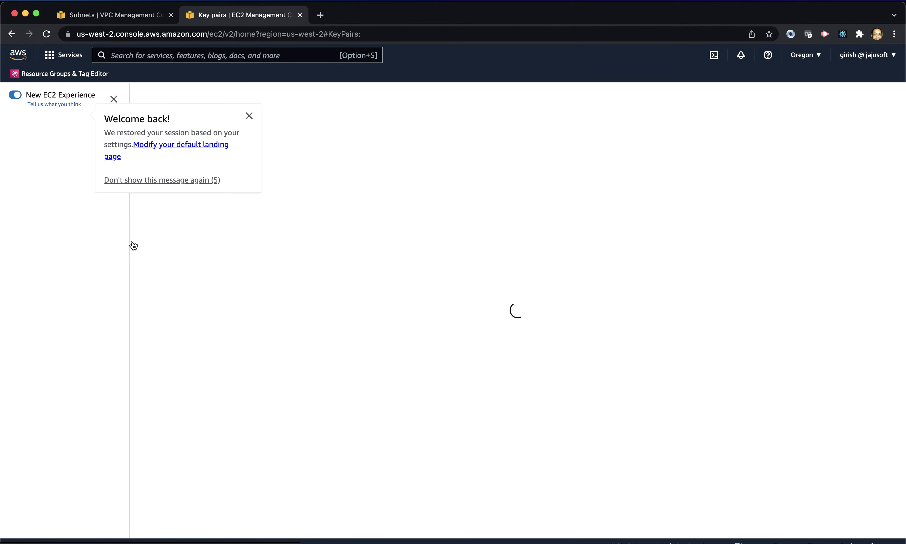
left_click(250, 117)
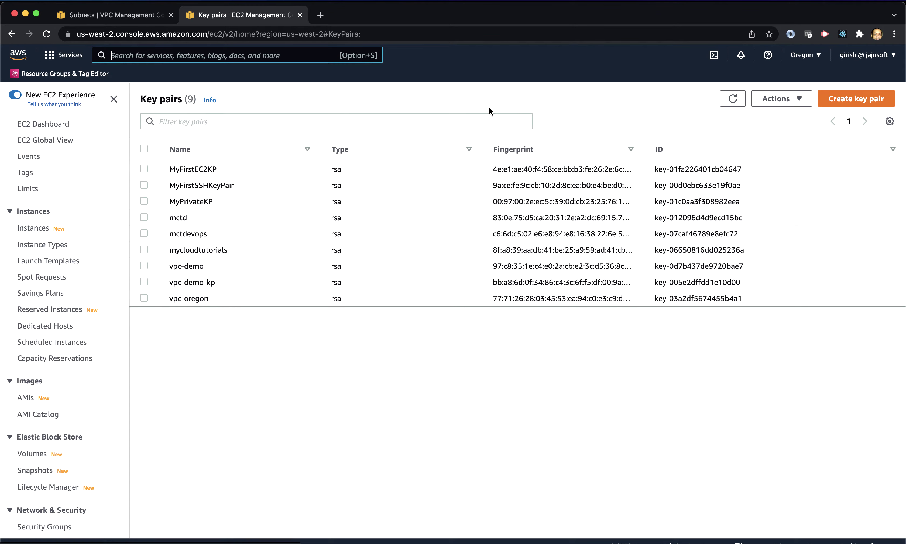
left_click(44, 231)
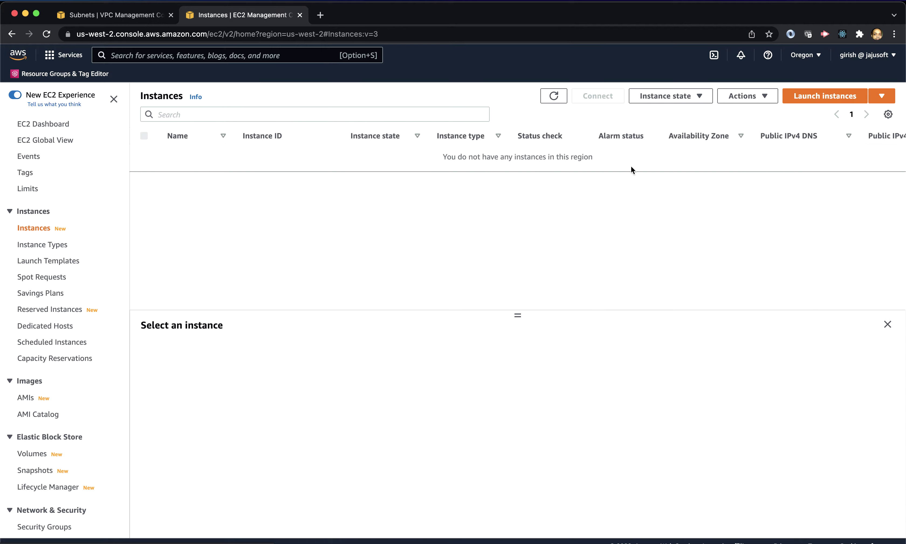
left_click(819, 99)
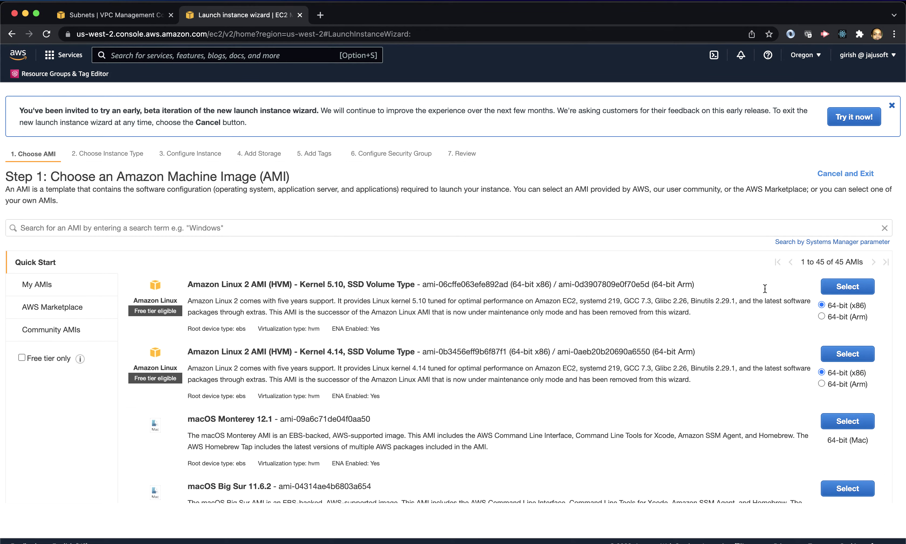
left_click(841, 286)
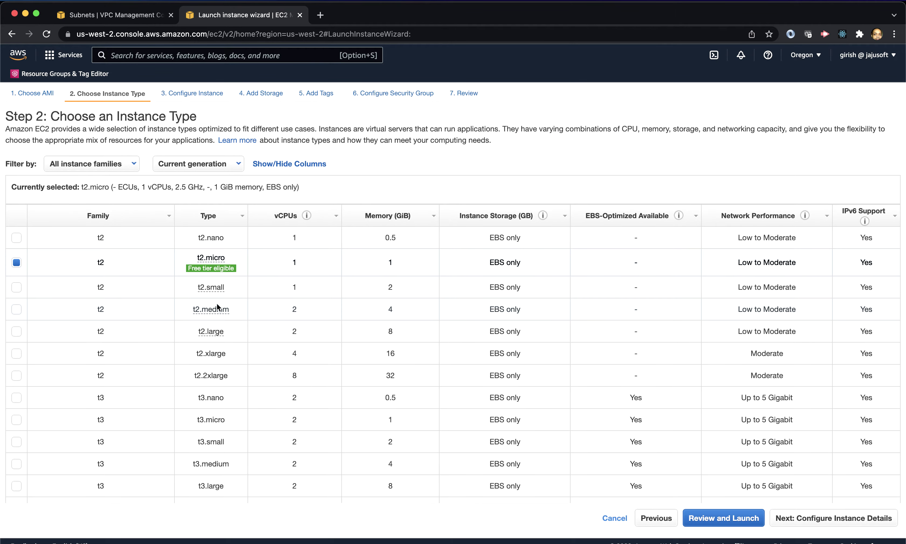
Keep the t2.micro instance type and set the instance's network to VPC-1
left_click(802, 519)
left_click(293, 206)
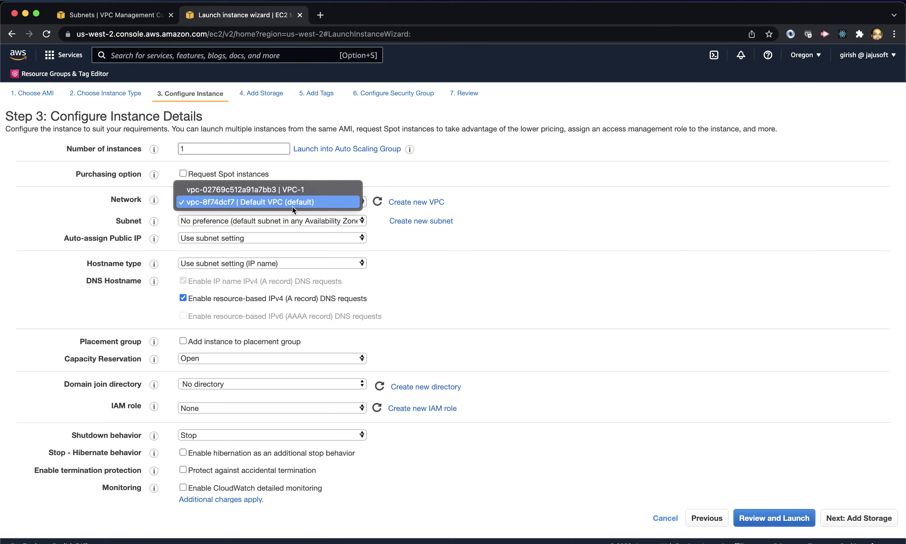
left_click(287, 191)
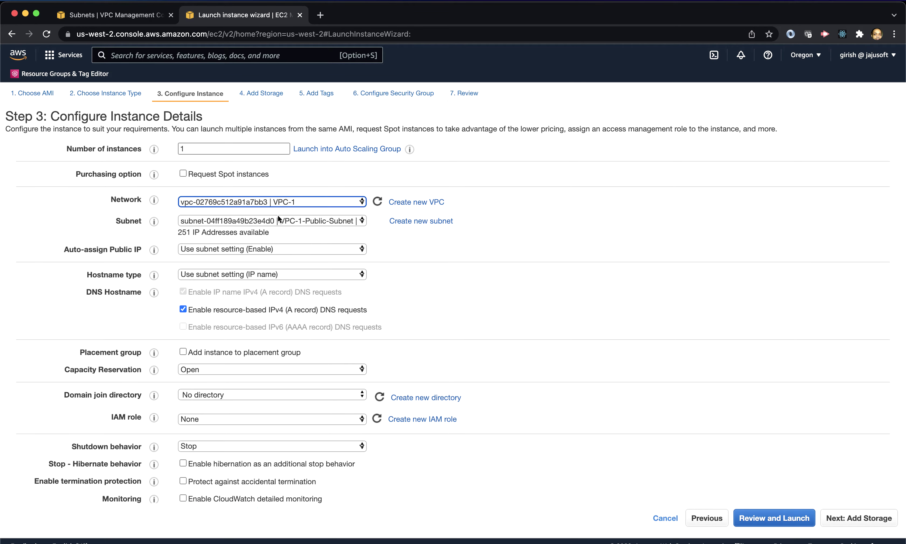
Keep the remaining instance details and the default storage, and continue to the instance's tags
scroll(536, 345, "down", 4)
left_click(841, 521)
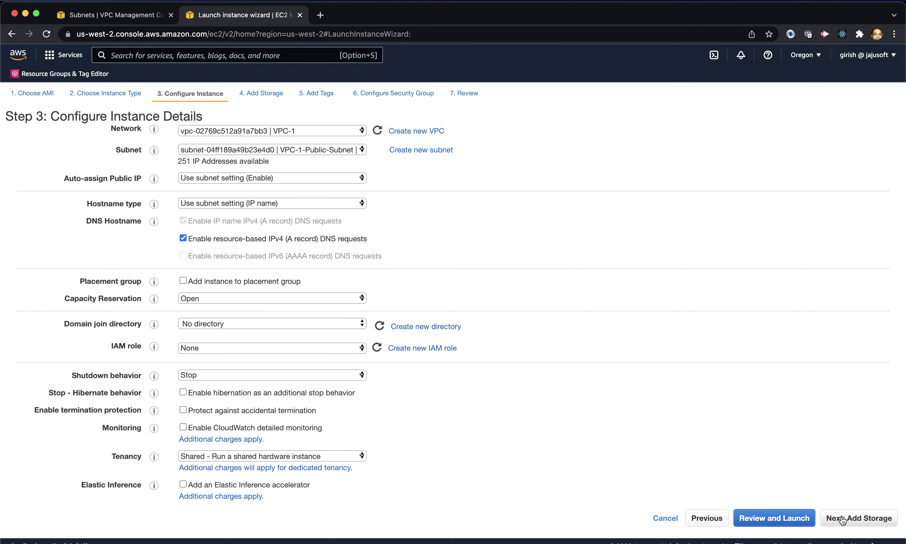
left_click(862, 521)
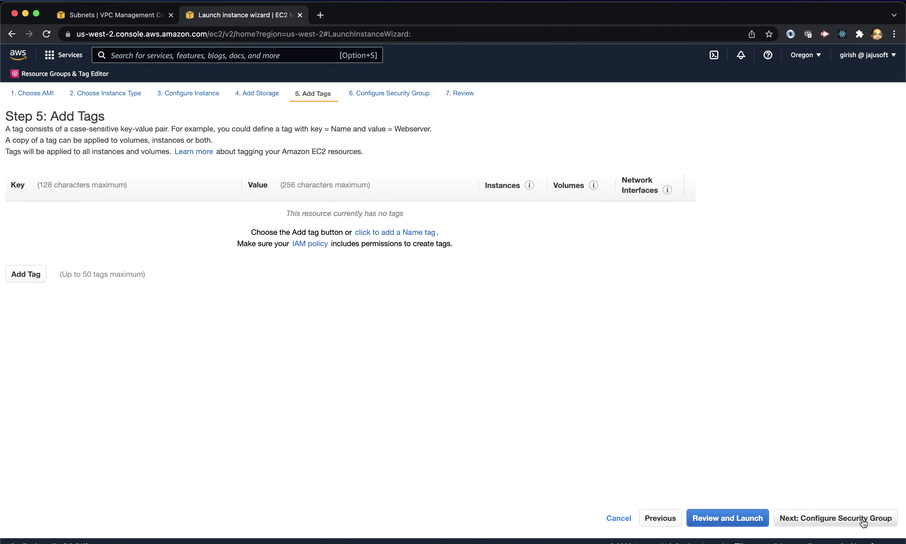
Add a tag with key Name and value Public EC2, and continue to the security group configuration
left_click(14, 277)
type("Namew")
key("Tab")
key("shift+Tab")
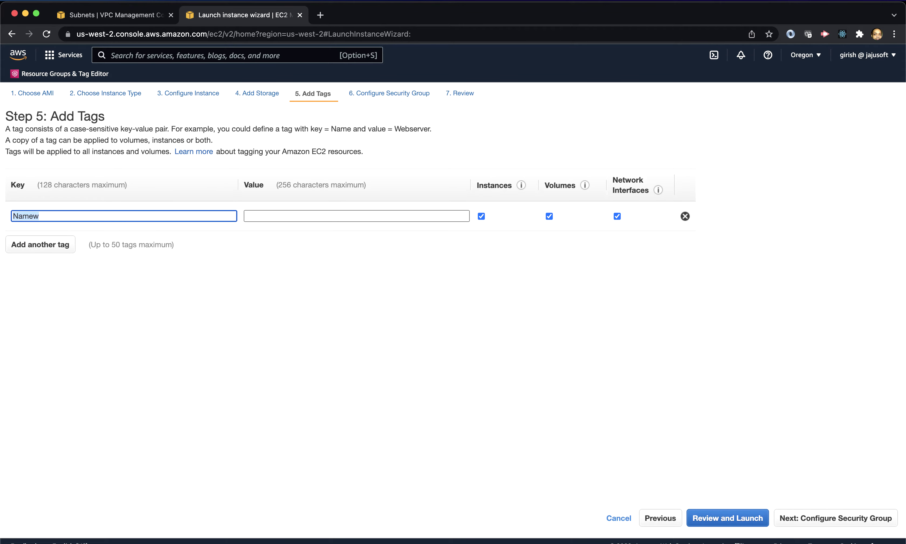
type("Name")
key("Tab")
type("Punbli")
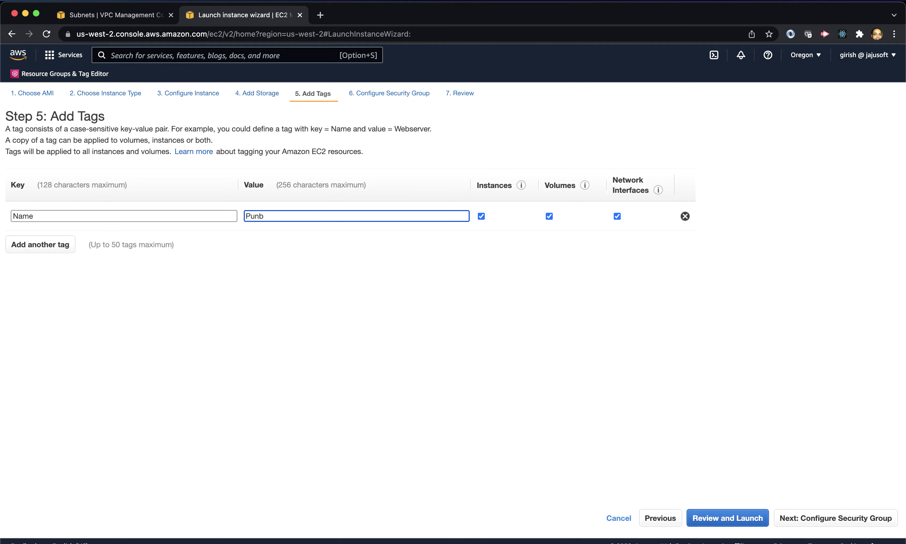
key("BackSpace")
key("BackSpace")
type("blic")
left_click(822, 518)
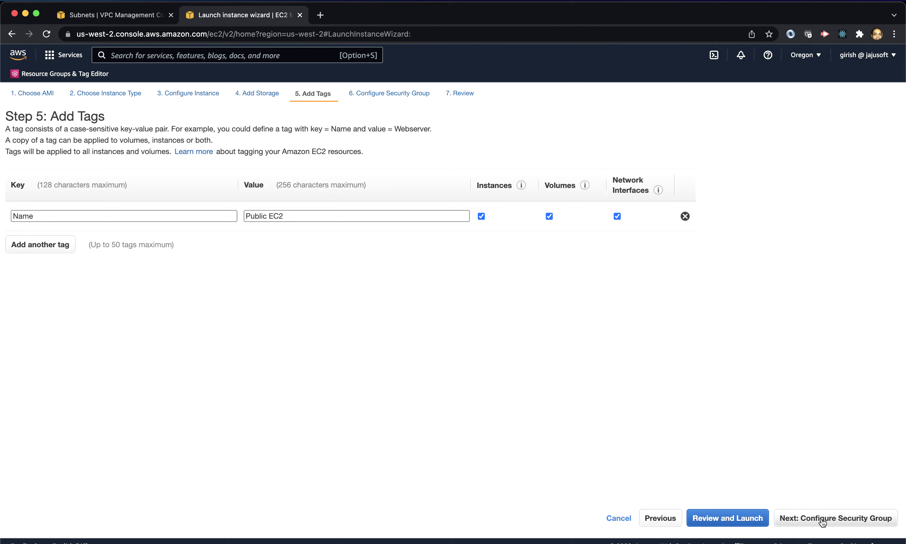
Name the new security group VPC-1-PublicSG and use the same text as its description
left_click(279, 208)
left_click_drag(246, 191, 141, 189)
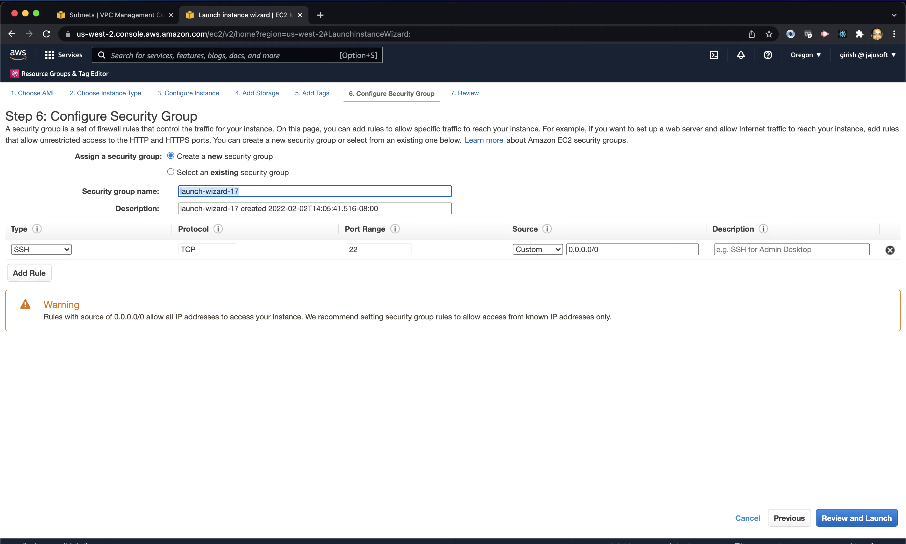
key("BackSpace")
type("VP")
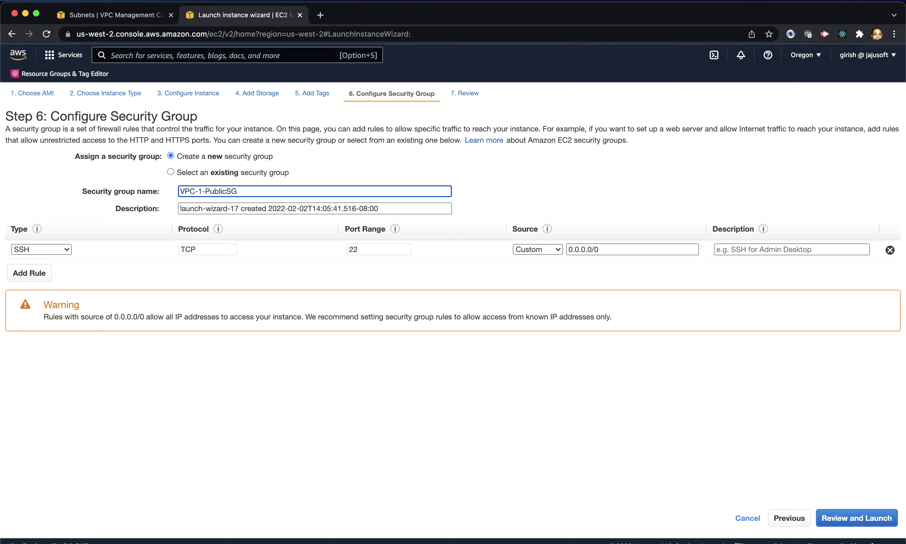
type("C-1-PublicSG")
key("super+a")
key("super+c")
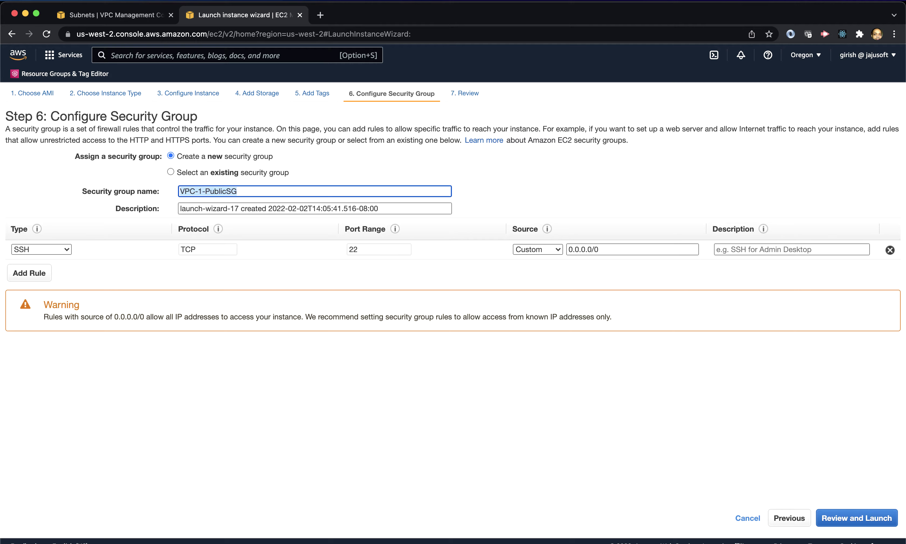
key("Tab")
key("super+v")
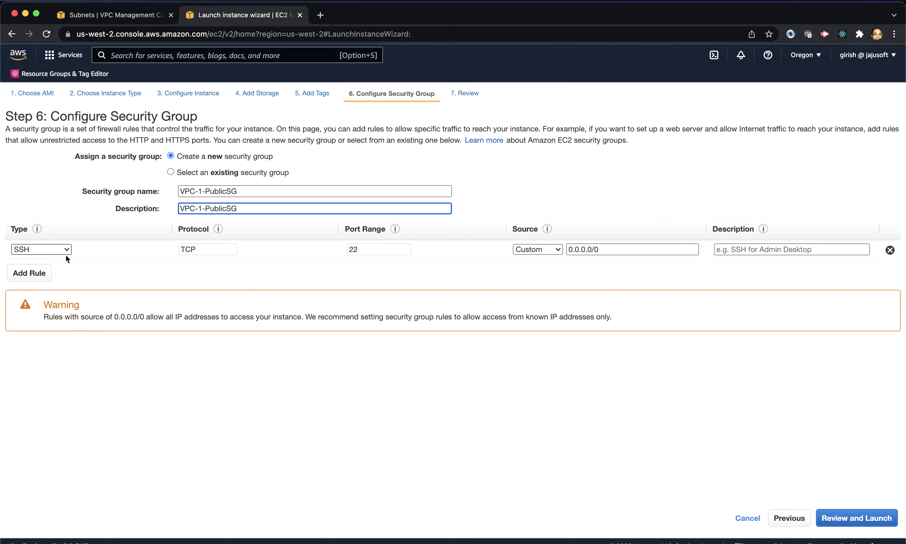
Set the SSH rule's source to My IP and continue to the launch review
left_click(536, 250)
left_click(544, 273)
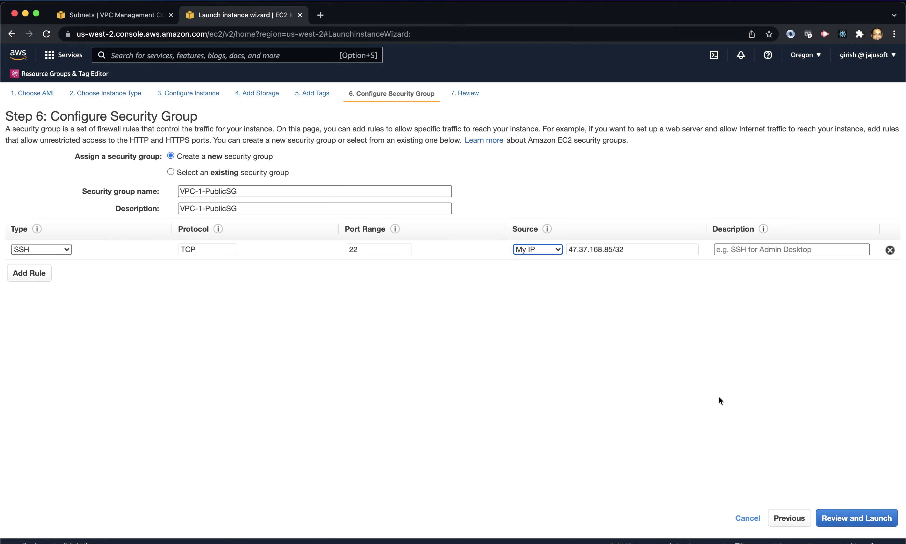
left_click(732, 384)
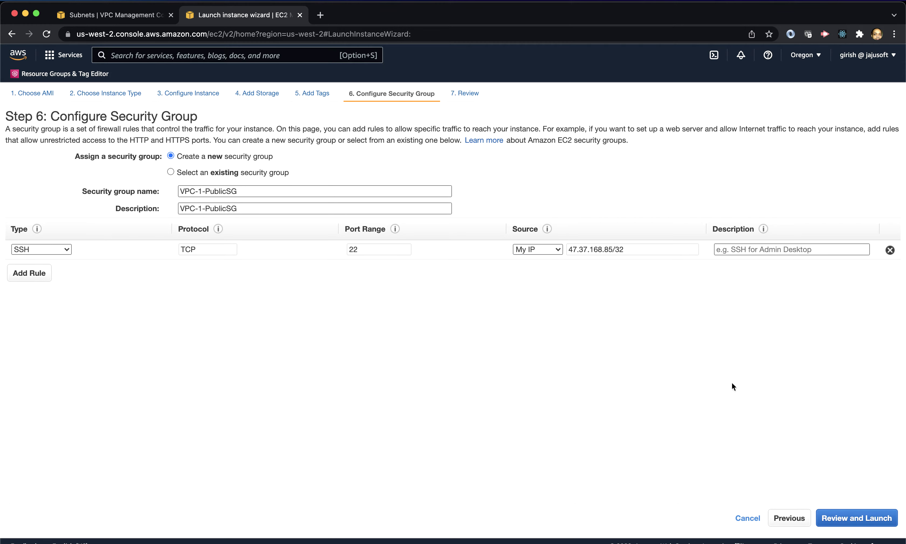
left_click(853, 522)
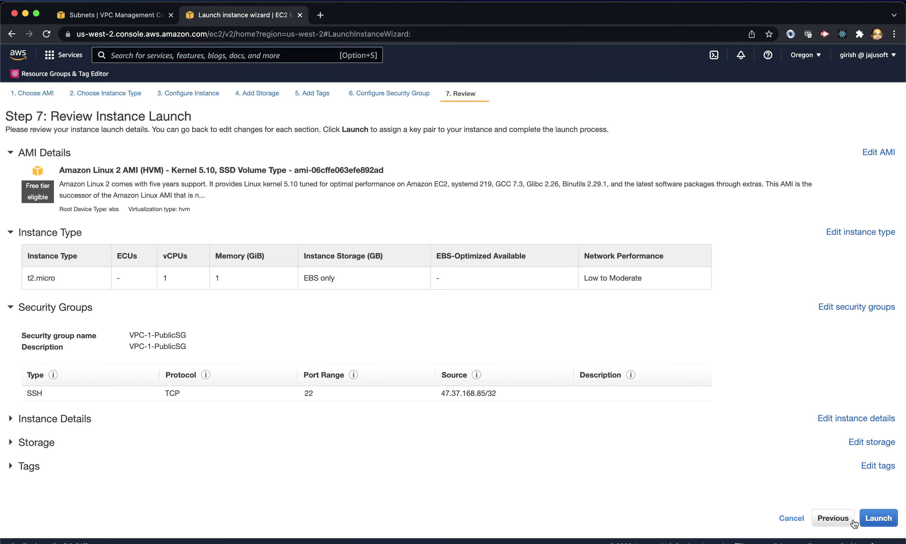
Launch the instance with the existing key pair vpc-demo, acknowledging access to its private key file
left_click(879, 519)
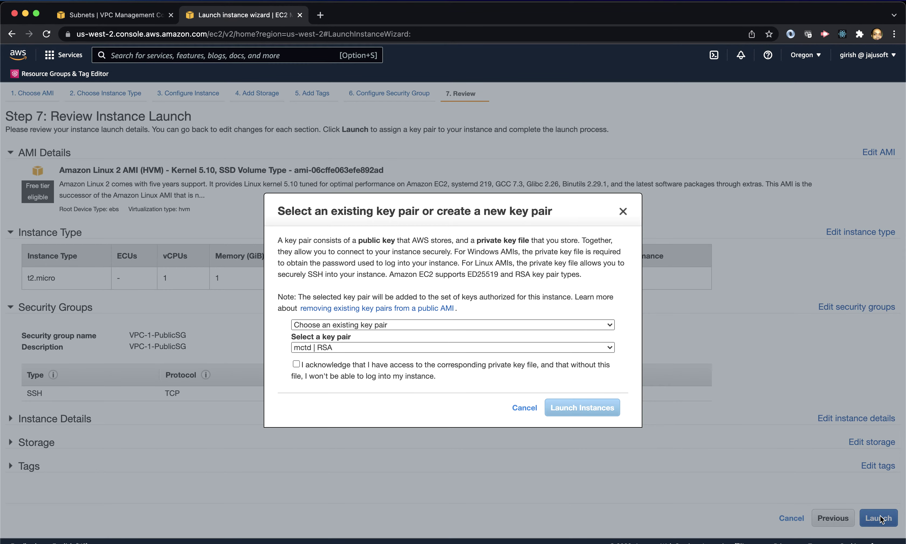
left_click(398, 348)
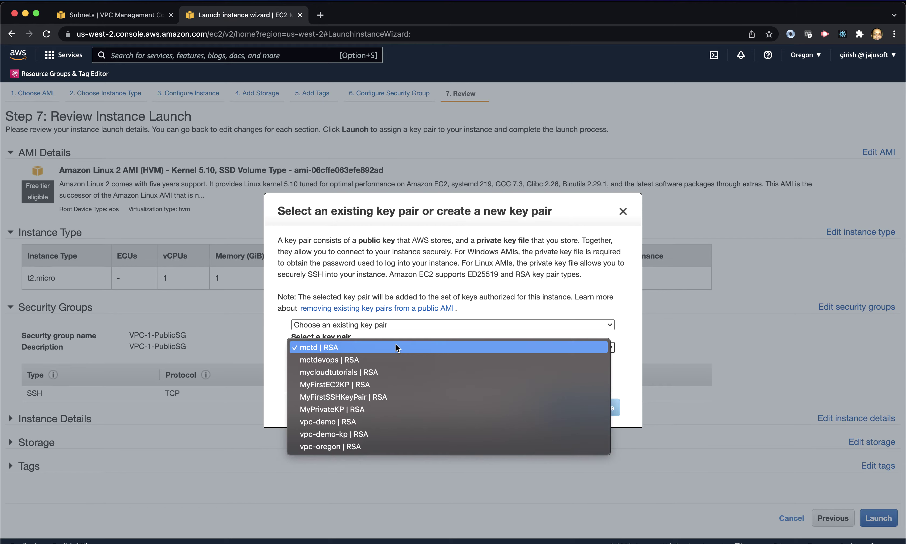
left_click(349, 422)
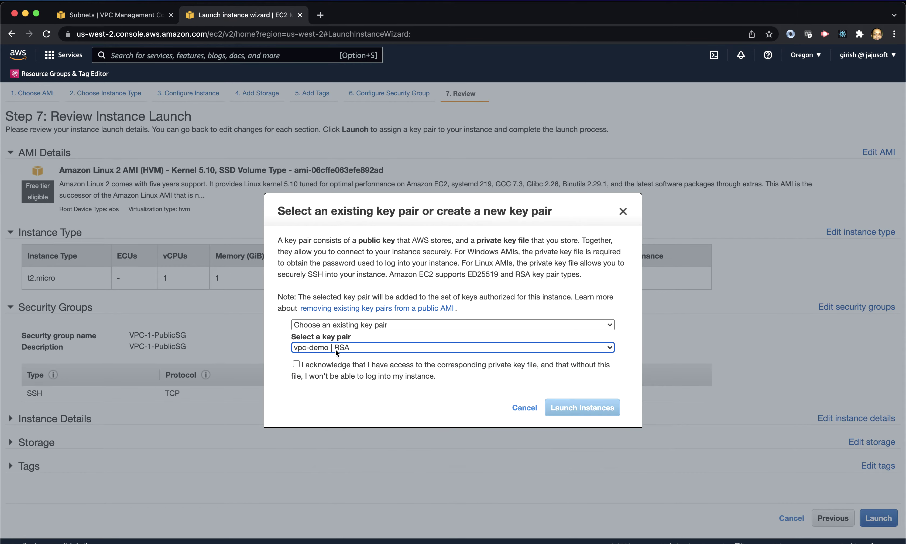
left_click(298, 365)
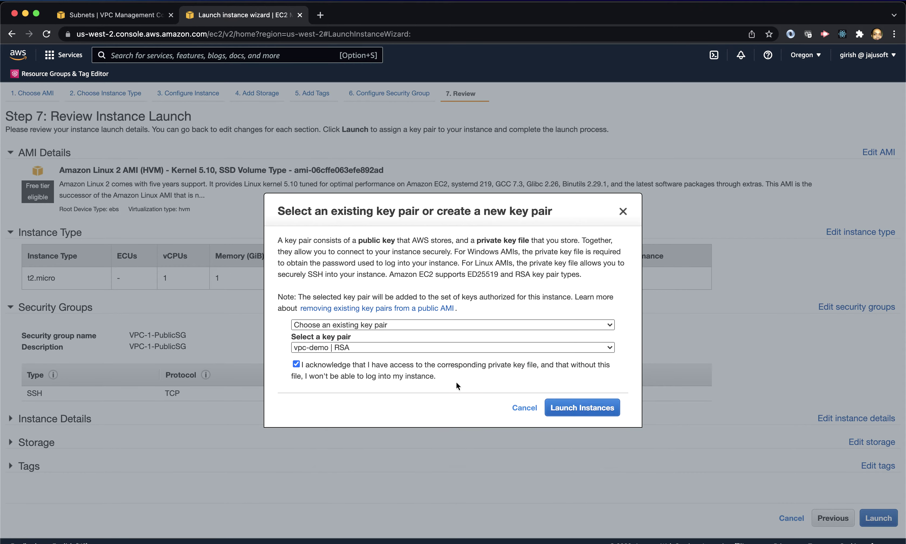
left_click(575, 407)
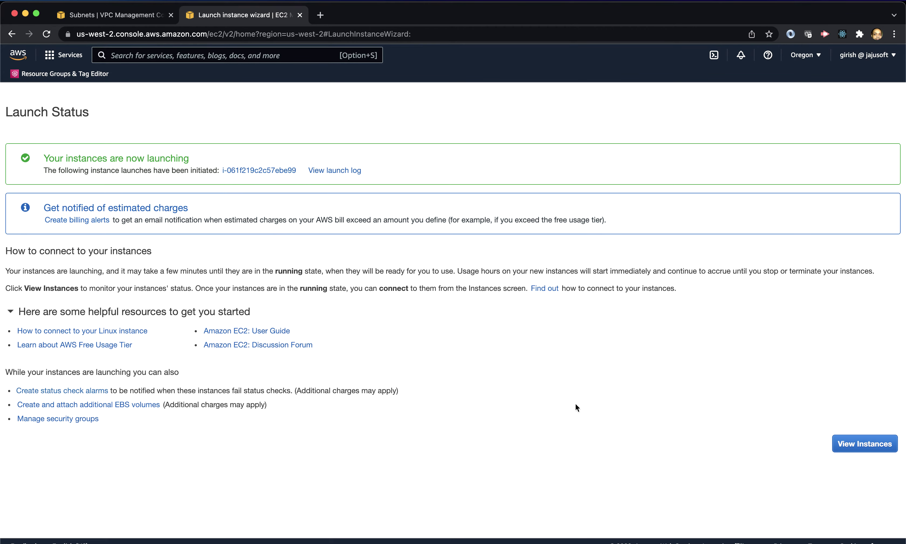
View the instances, select Public EC2 and copy its public IPv4 address
left_click(870, 447)
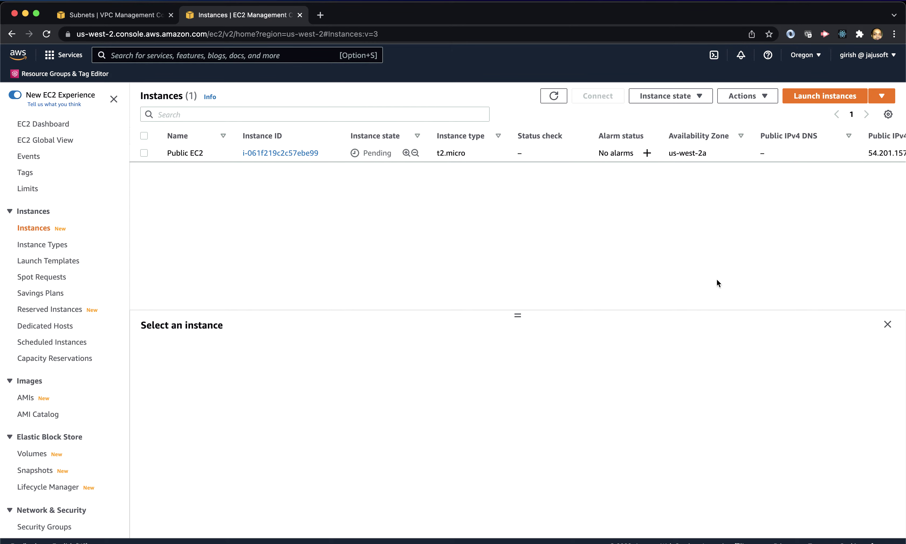
left_click(144, 153)
left_click(406, 426)
Switch to the terminal and restrict the key file's permissions with chmod 0400 vpc-demo.cer
key("super+Tab")
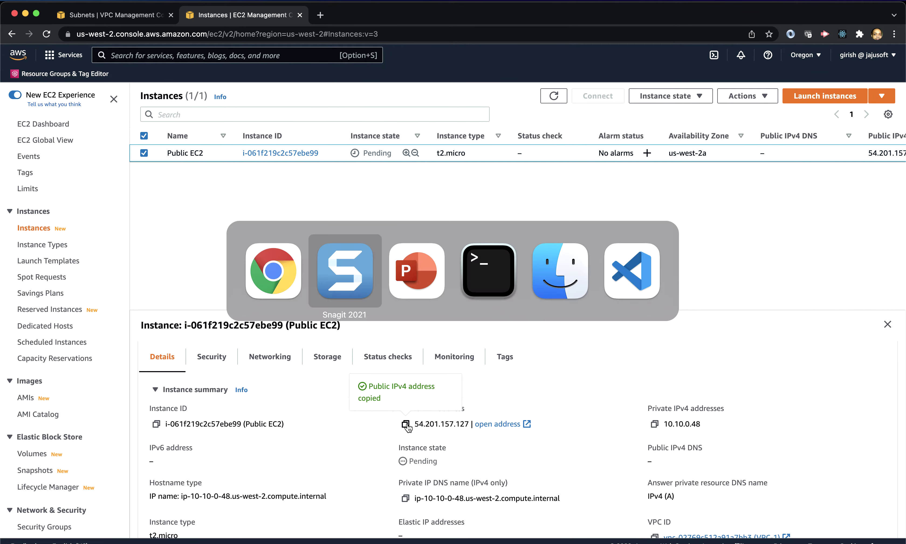
key("super+Tab")
key("super+Tab")
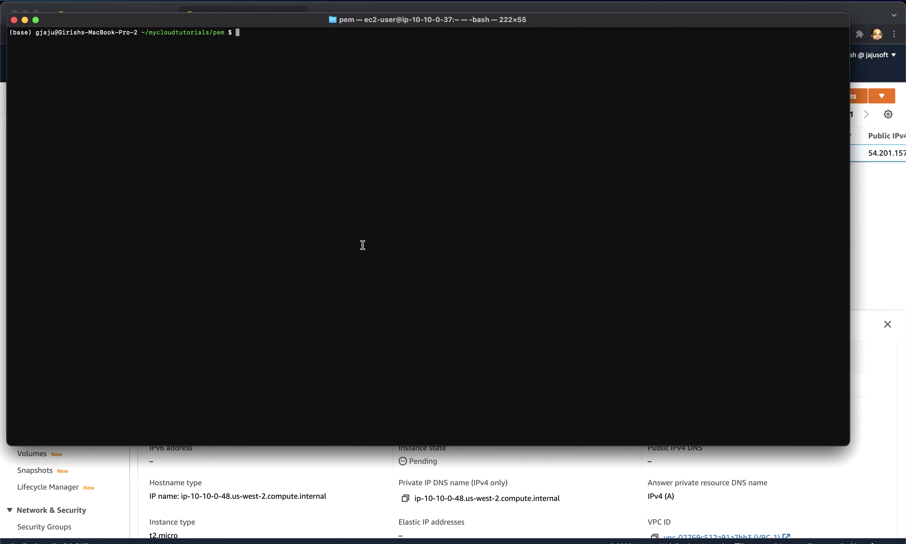
type("chmod 0400 vpc-demo.cer")
key("Return")
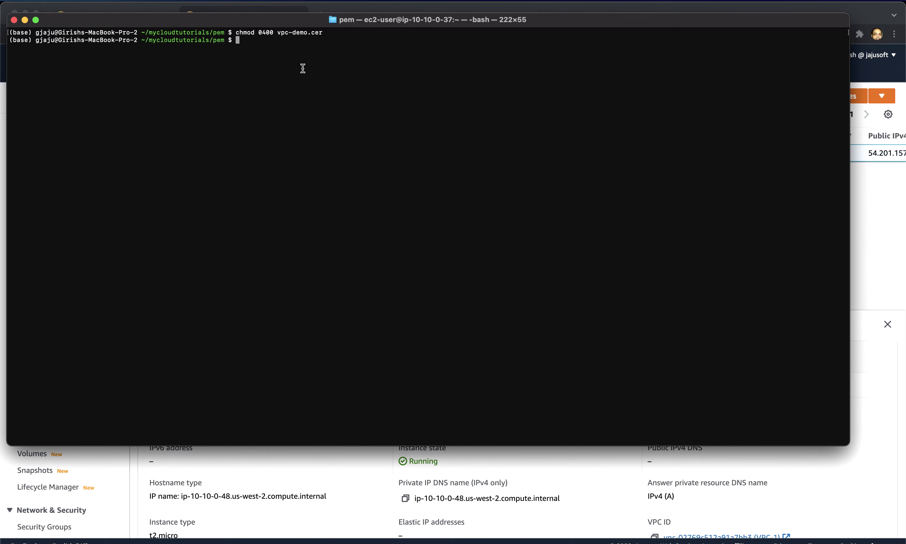
Connect over SSH to the copied public IP as ec2-user using vpc-demo.cer, and accept the host key
type("ssh -i vpc-demo.cer ec2-user@")
key("super+v")
key("Return")
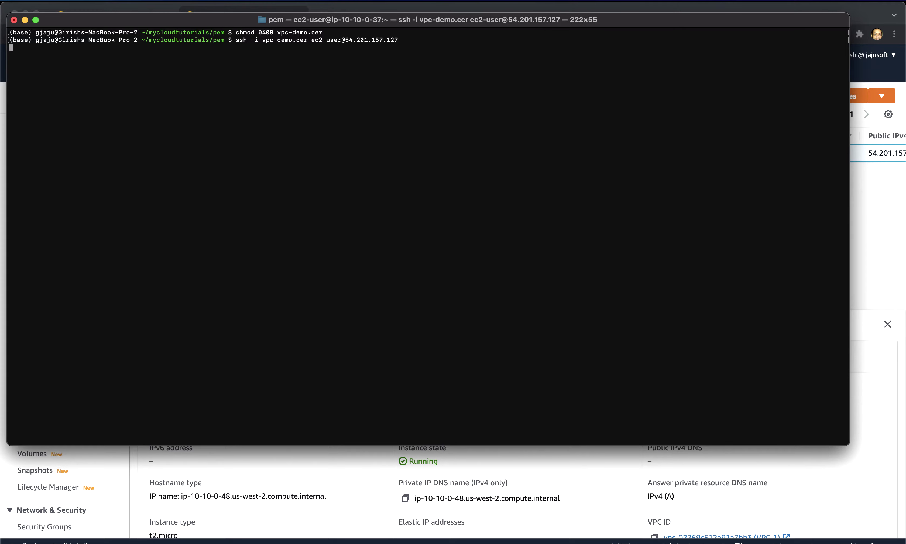
type("yes")
key("Return")
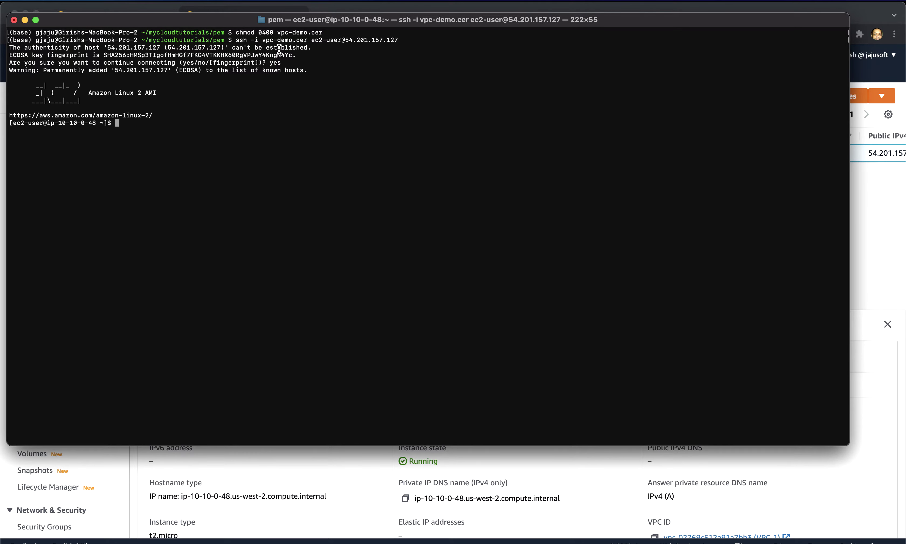
Query the instance's name with the hostname command and compare it with the instance details in the EC2 console
key("Return")
key("Return")
type("host")
key("Return")
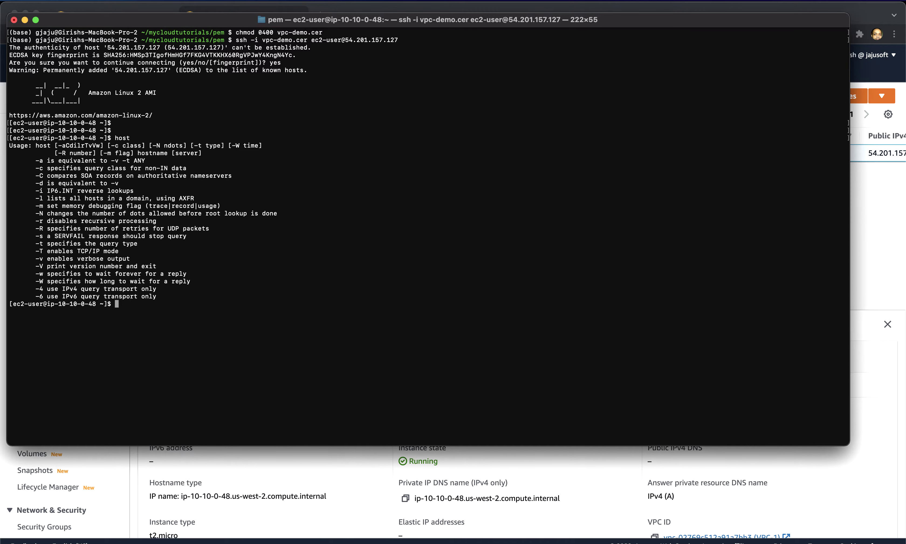
type("hostname")
key("Return")
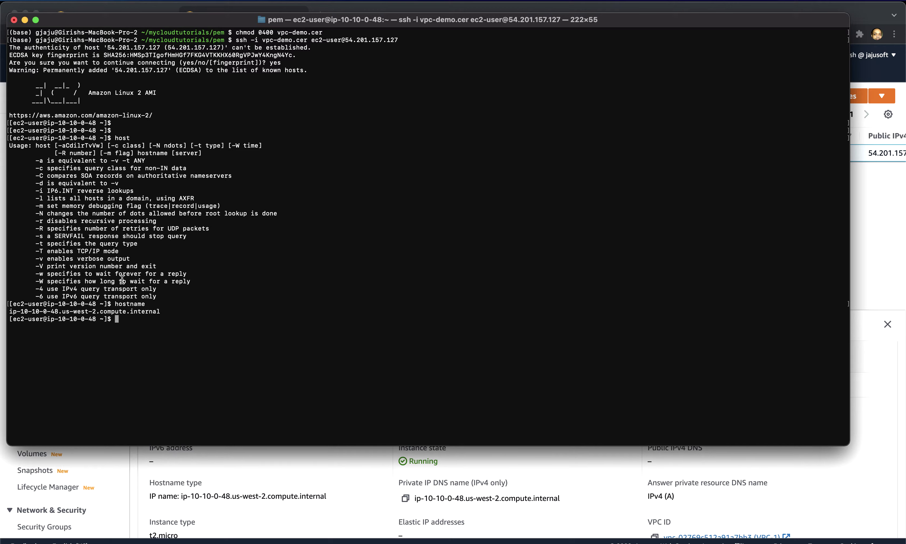
key("super+Tab")
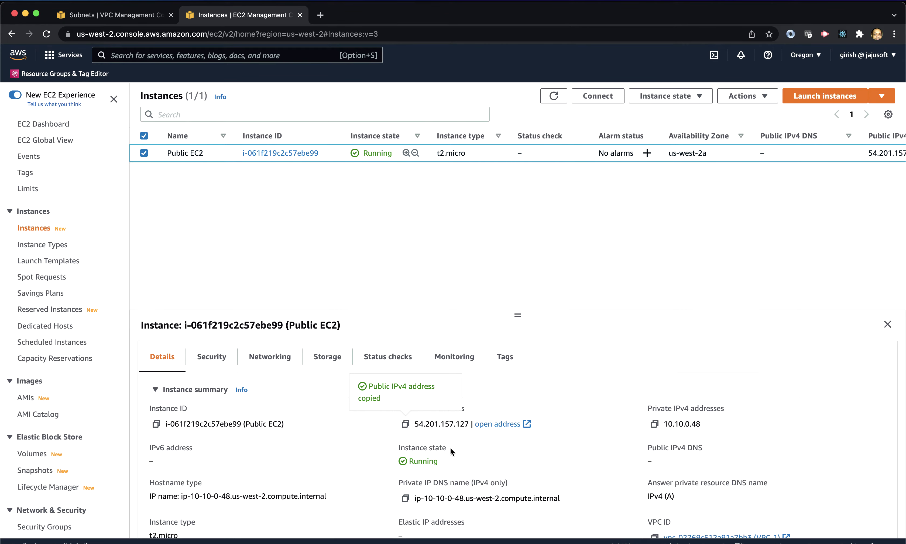
Return to the terminal, clear it and test internet connectivity with ping google.com, stopping after a few replies
key("super+Tab")
type("clea")
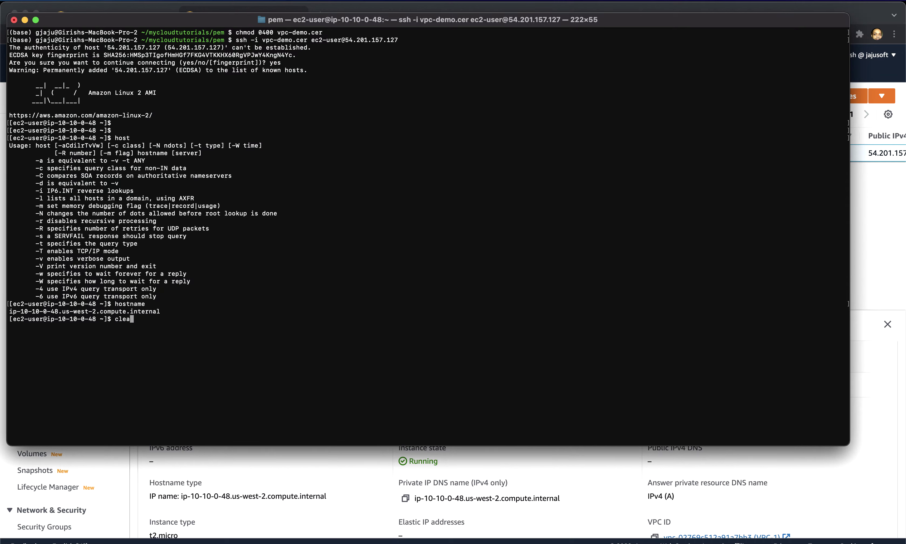
type("r")
key("Return")
type("ping google.com")
key("Return")
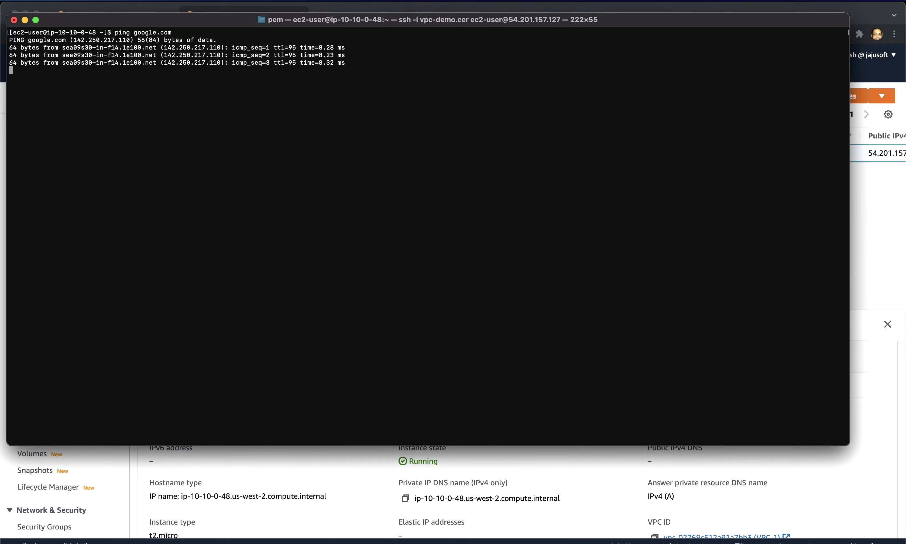
key("ctrl+c")
Try to list the S3 buckets from the instance with aws s3 ls
key("Return")
key("Return")
type("aws s")
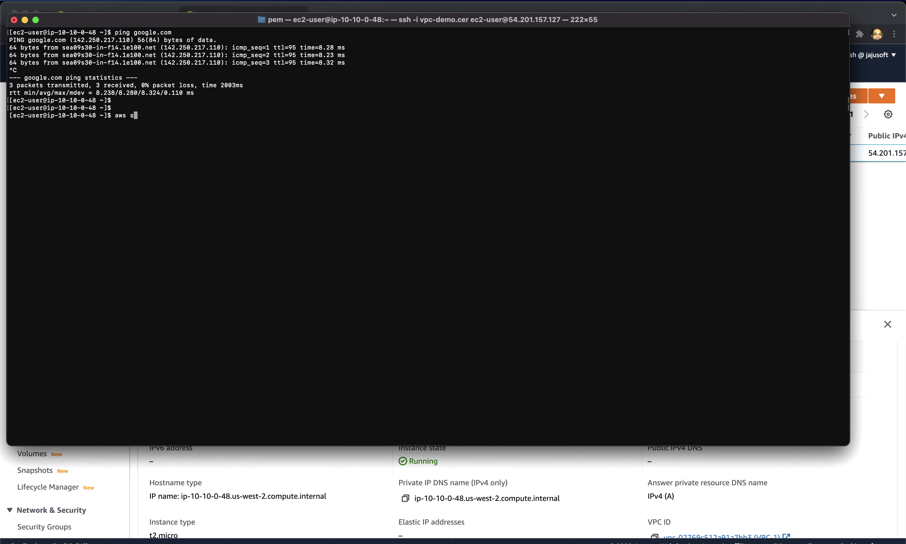
type("3 ls")
key("Return")
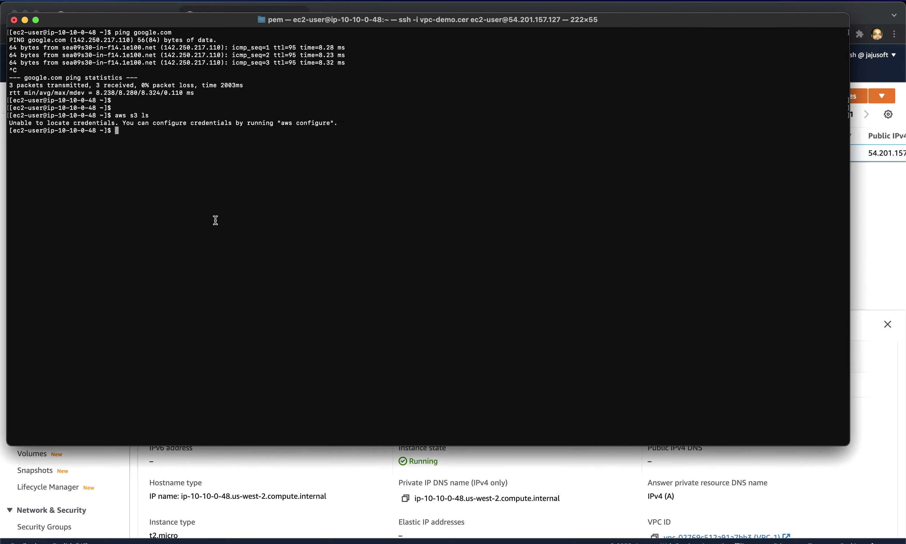
Switch to the EC2 console in the browser and check the Public EC2 instance's security details for its IAM role
key("super+Tab")
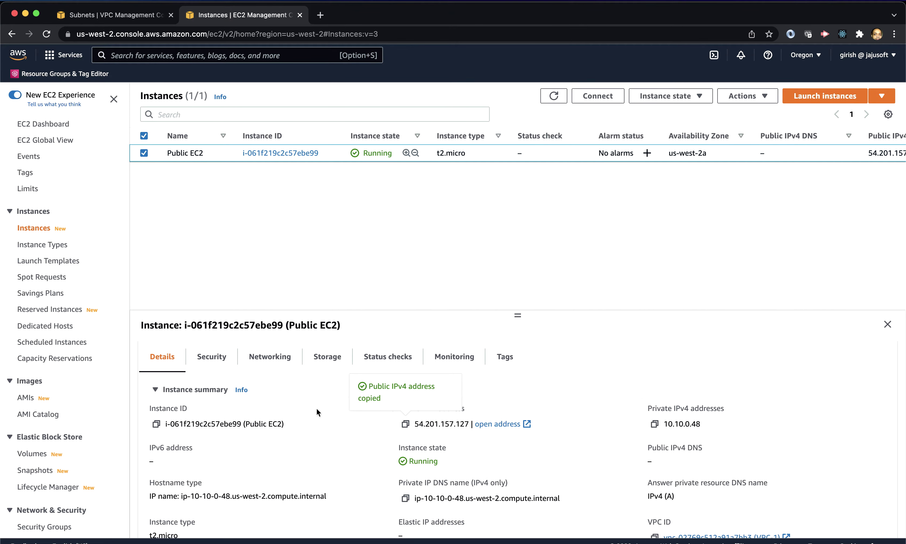
scroll(282, 299, "down", 1)
left_click(211, 356)
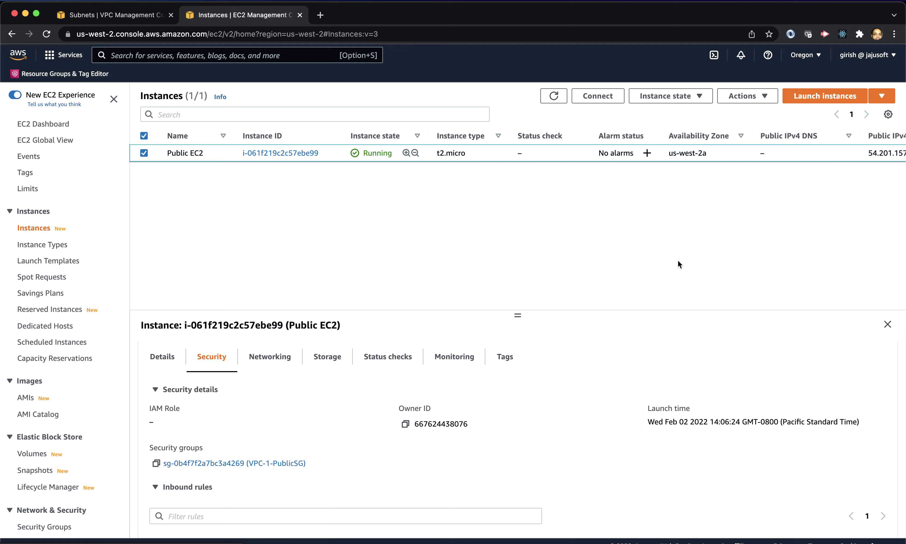
Attach the IAM role VPC-1-EC2-S3-Role-1 to the Public EC2 instance and save the change
left_click(765, 97)
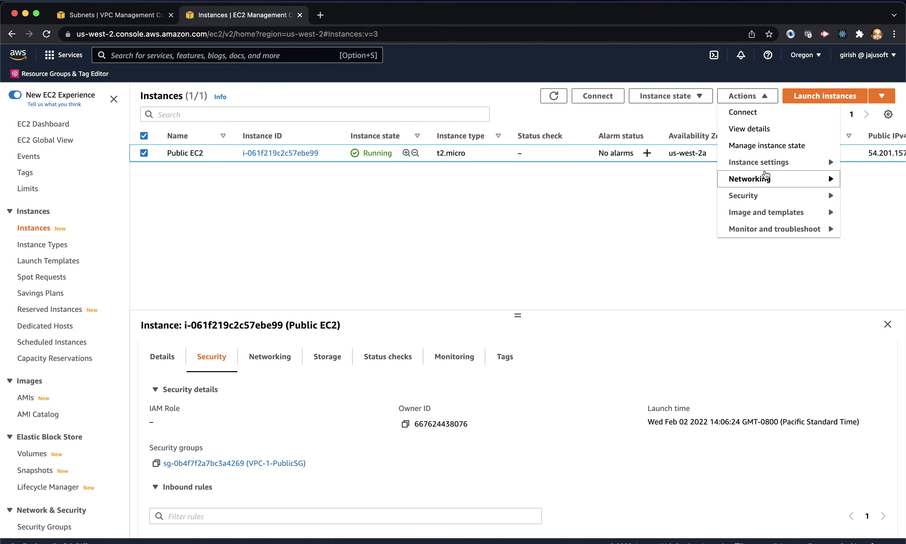
mouse_move(763, 204)
left_click(670, 230)
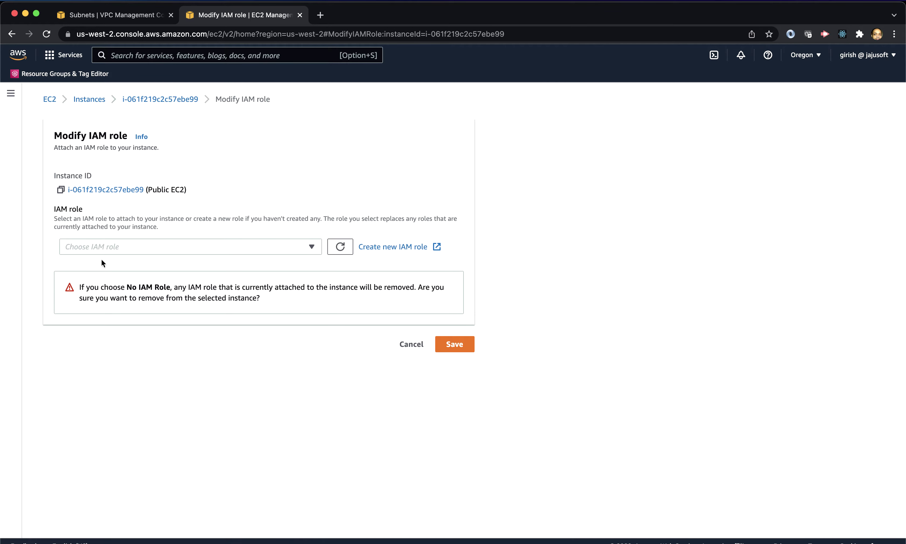
left_click(140, 248)
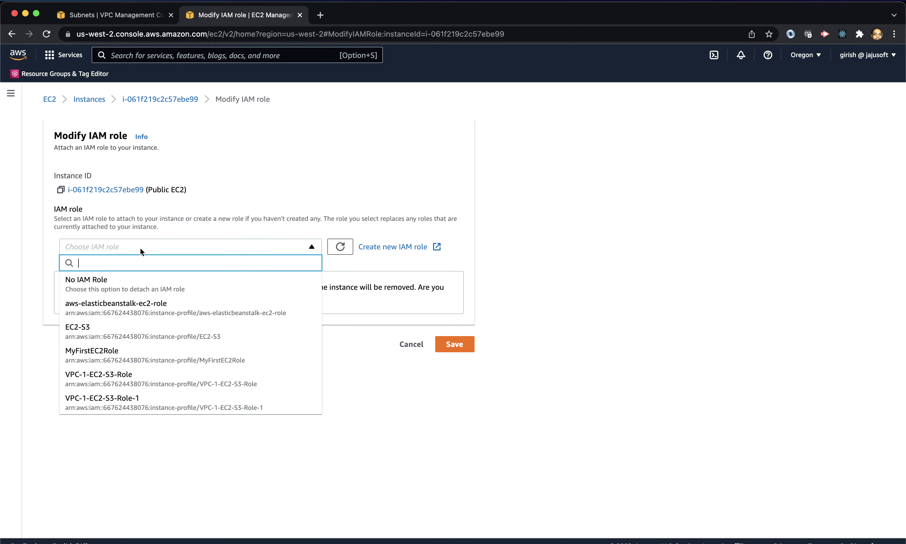
left_click(135, 399)
left_click(461, 293)
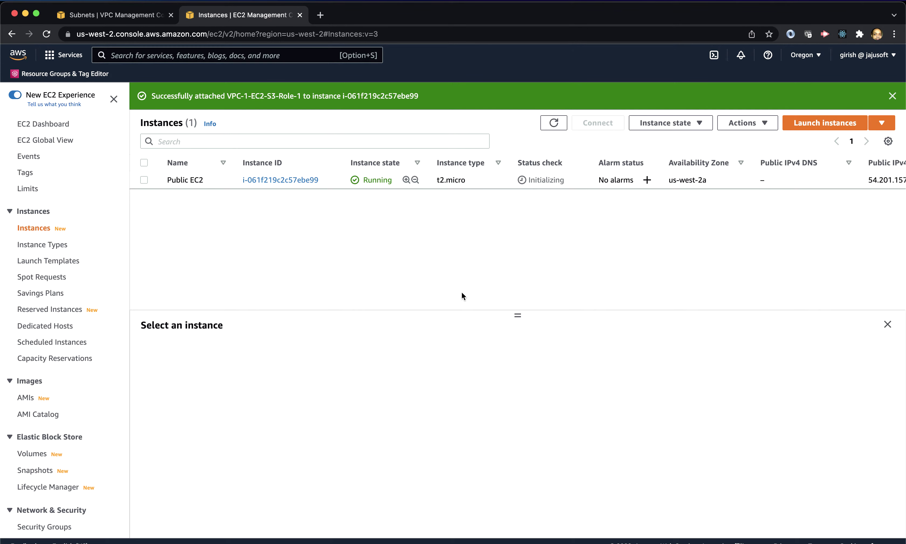
Switch to the terminal and rerun aws s3 ls on the instance to list the S3 buckets
key("super+Tab")
key("Up")
key("Return")
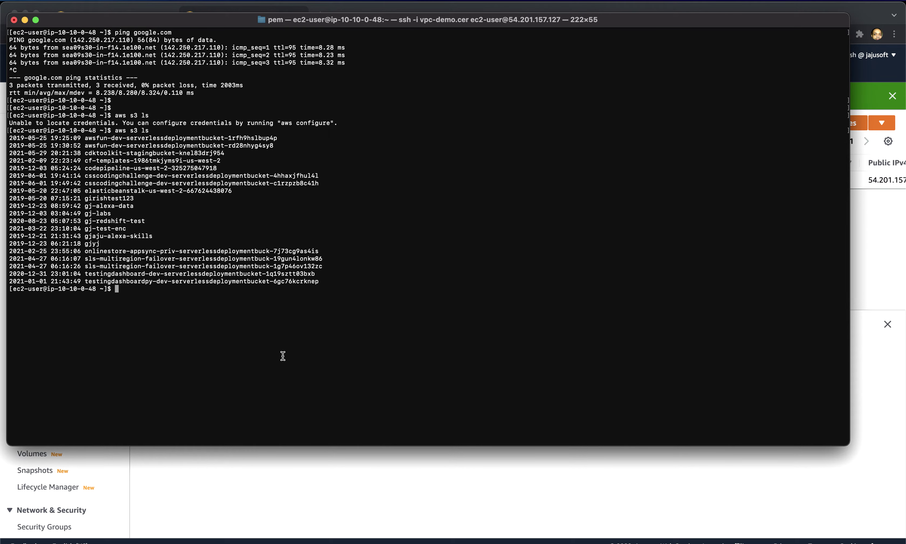
Switch to the GitHub README in the browser and review the one-public-subnet steps, conclusion and architecture diagram
key("super+Tab")
key("super+Tab")
key("super+shift+Tab")
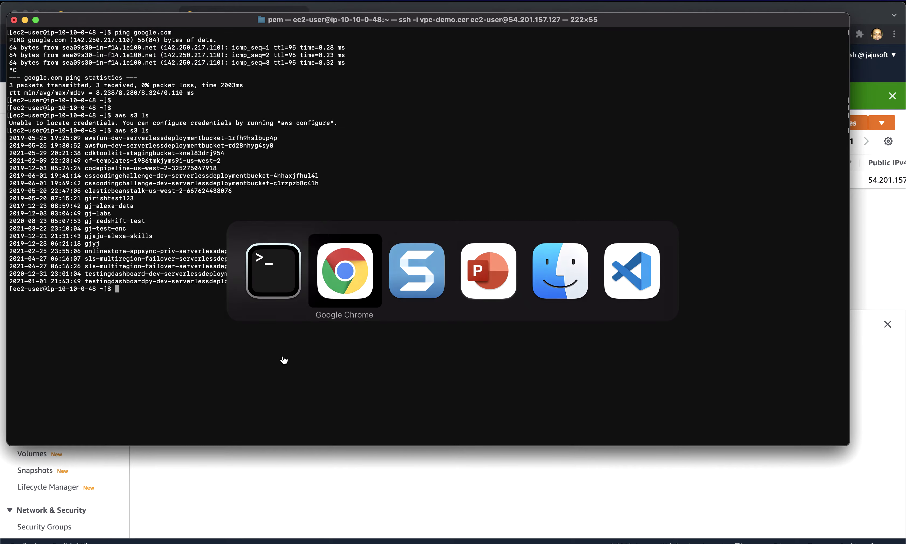
key("super+grave")
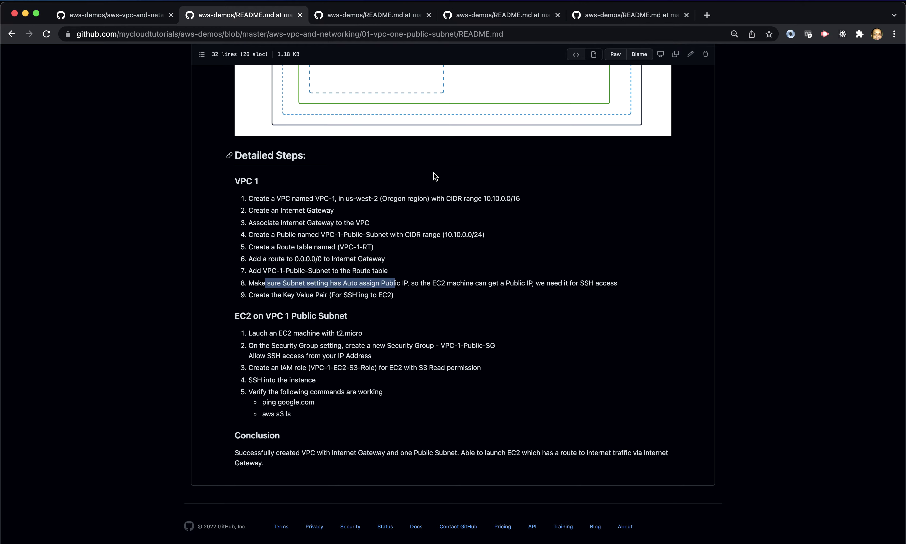
scroll(376, 390, "down", 1)
scroll(650, 393, "up", 10)
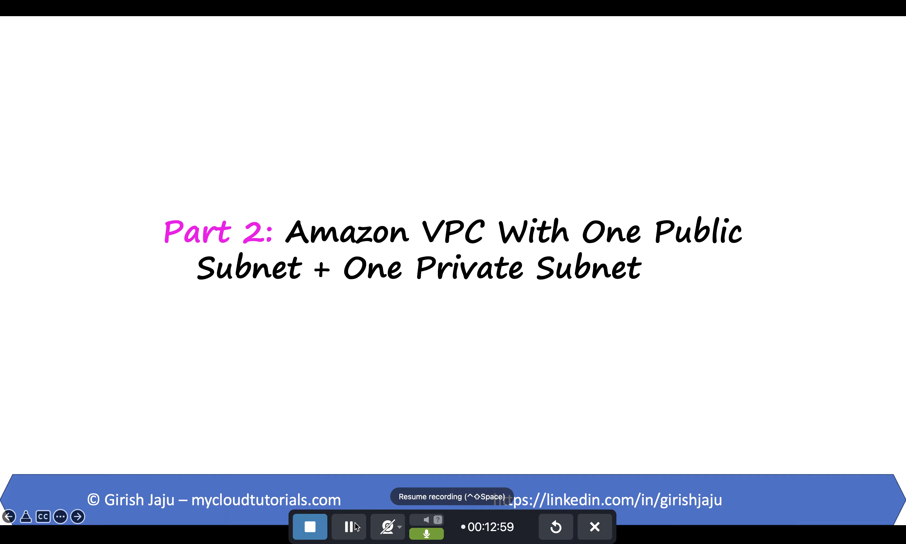
left_click(355, 526)
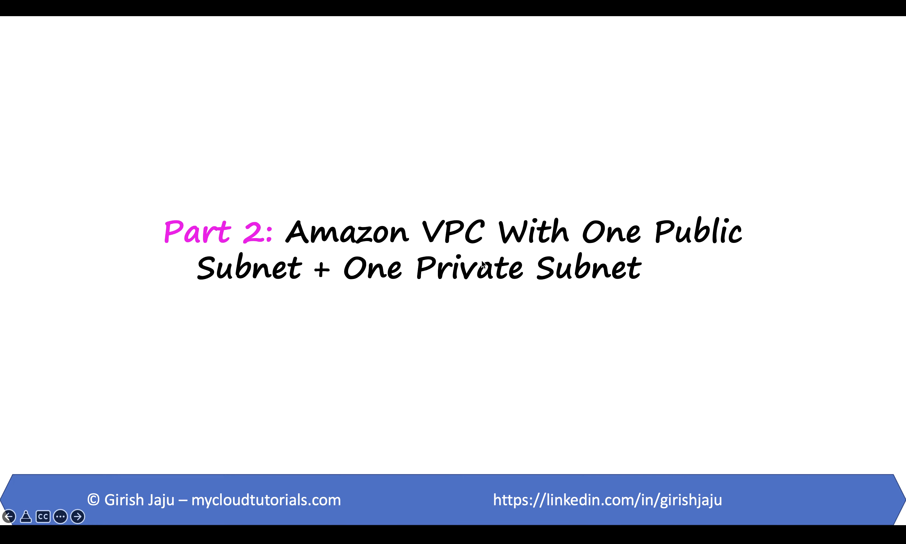
left_click(476, 239)
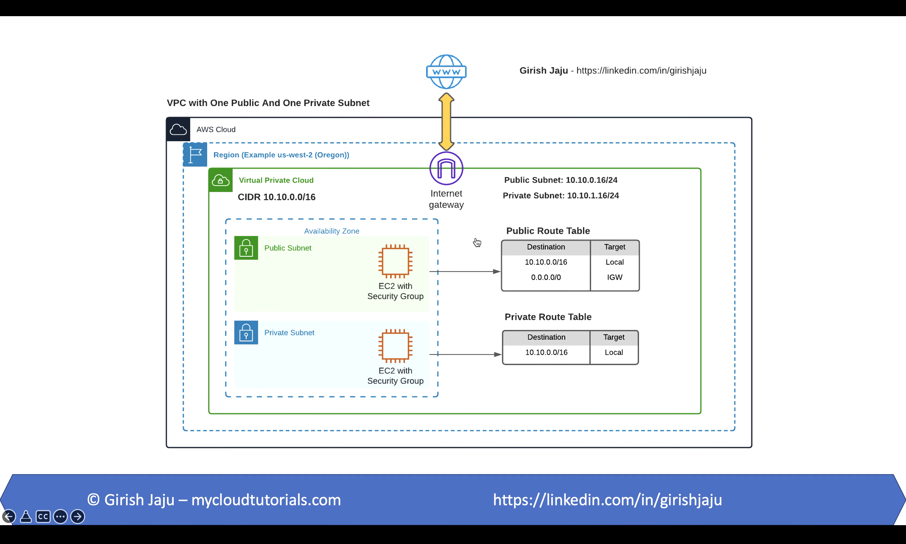
Open the 02-vpc-public-private-subnets README in the browser and examine its architecture diagram and detailed steps
key("super+Tab")
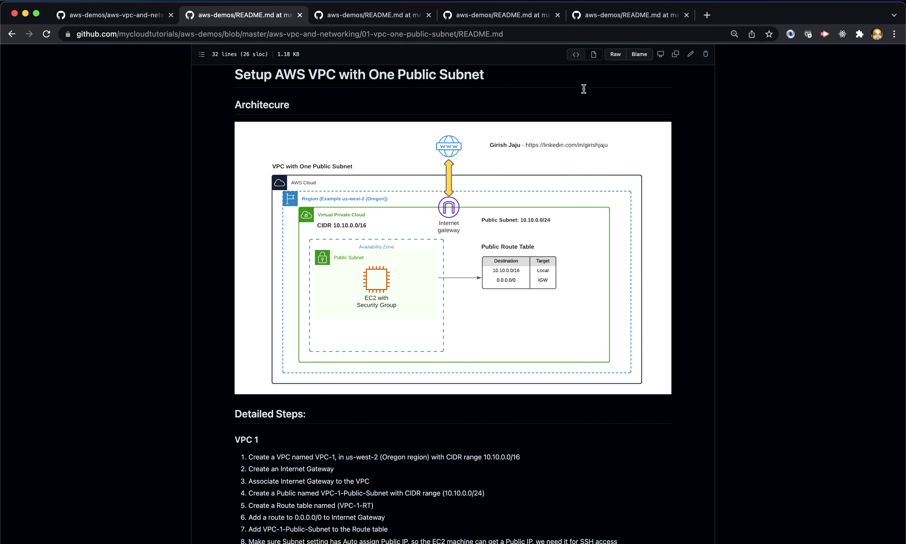
left_click(387, 15)
scroll(483, 203, "down", 3)
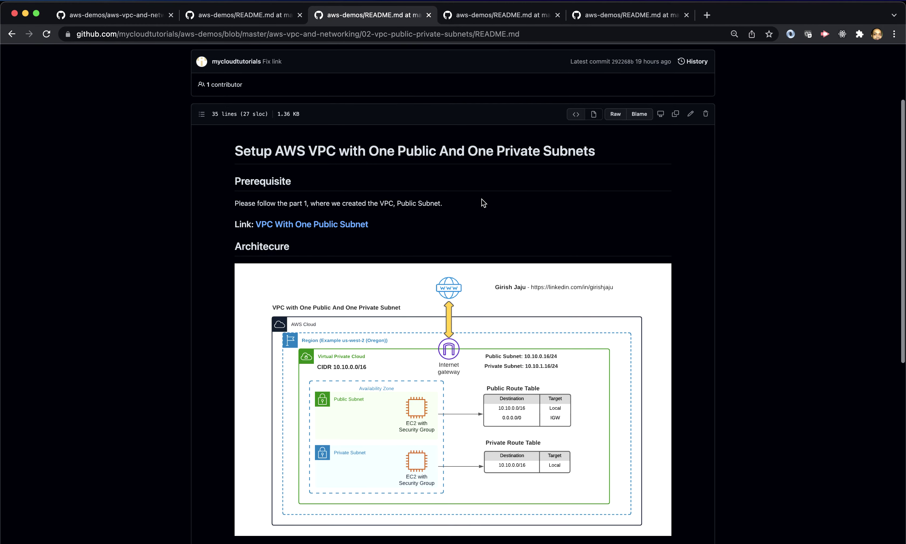
scroll(483, 203, "down", 7)
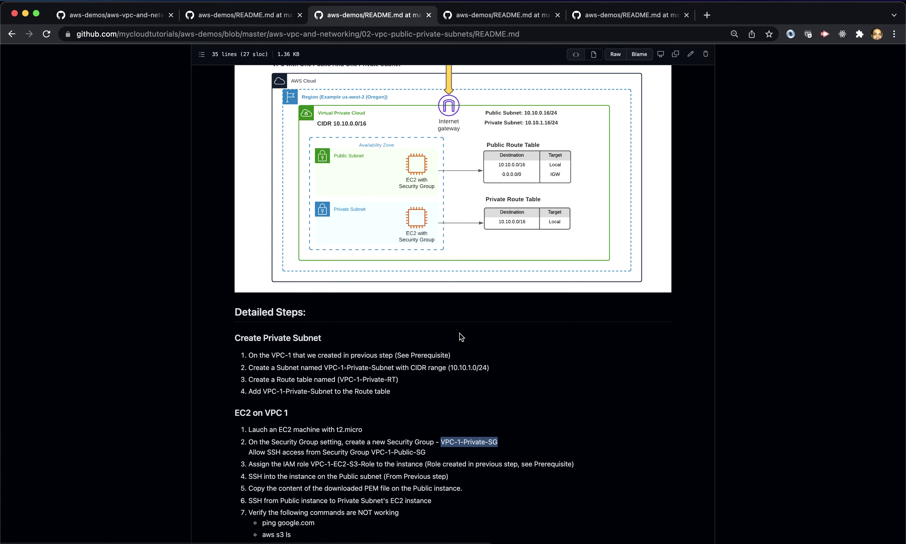
scroll(461, 337, "down", 5)
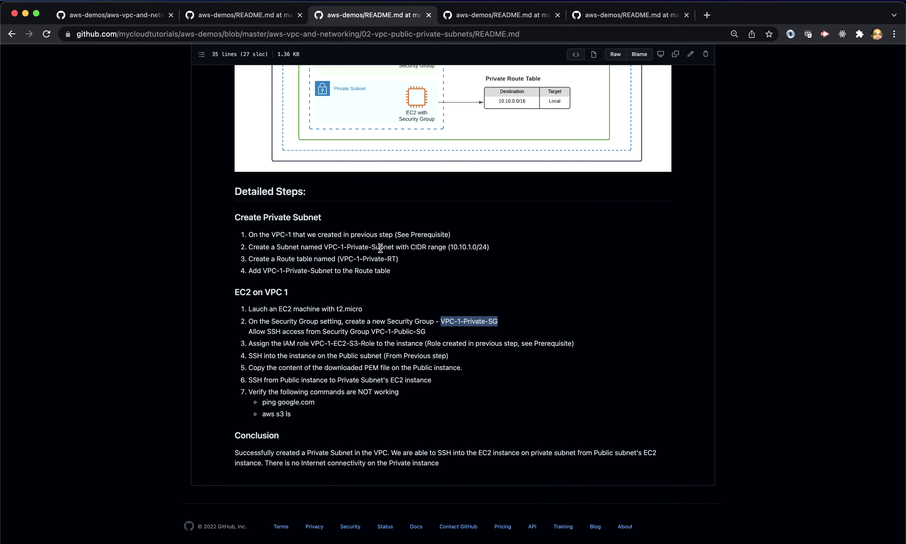
Copy the name VPC-1-Private-Subnet from the README and start creating a subnet in the VPC console
left_click_drag(325, 250, 394, 250)
key("super+c")
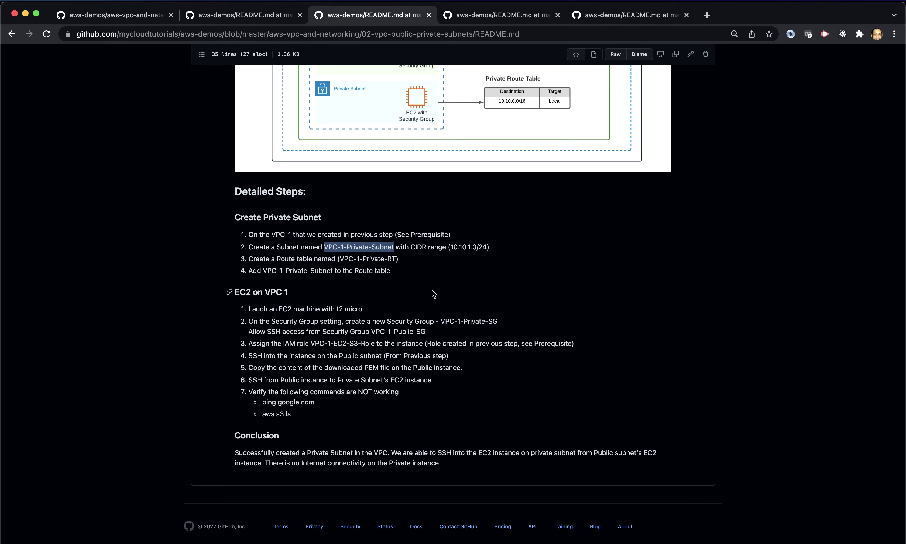
key("super+grave")
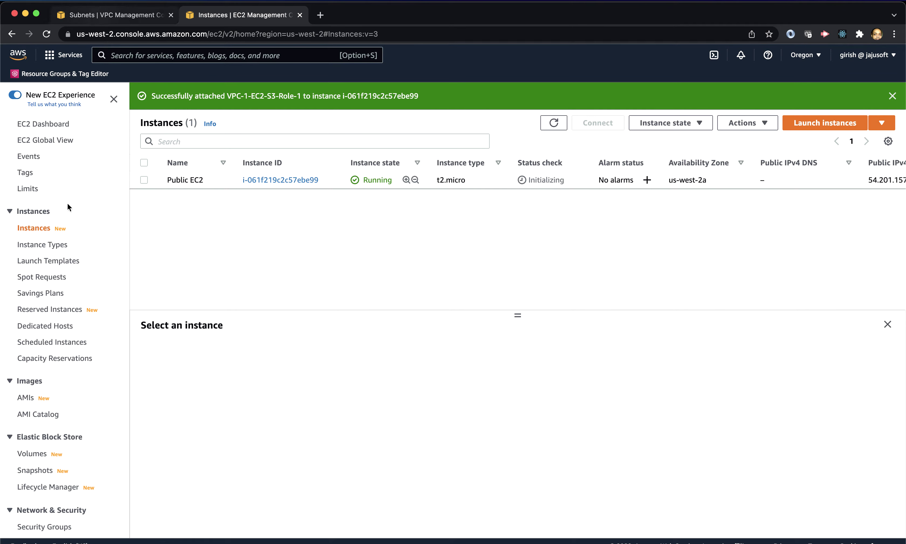
left_click(110, 15)
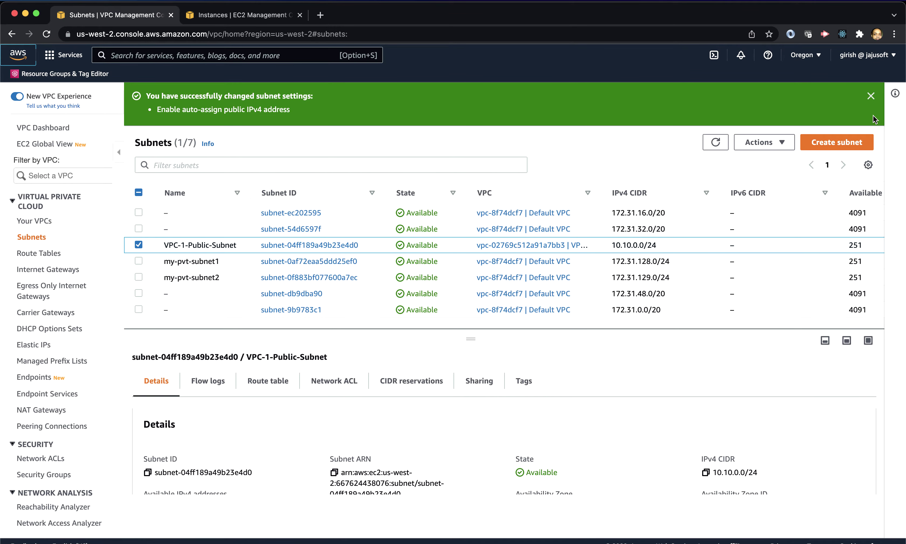
left_click(831, 146)
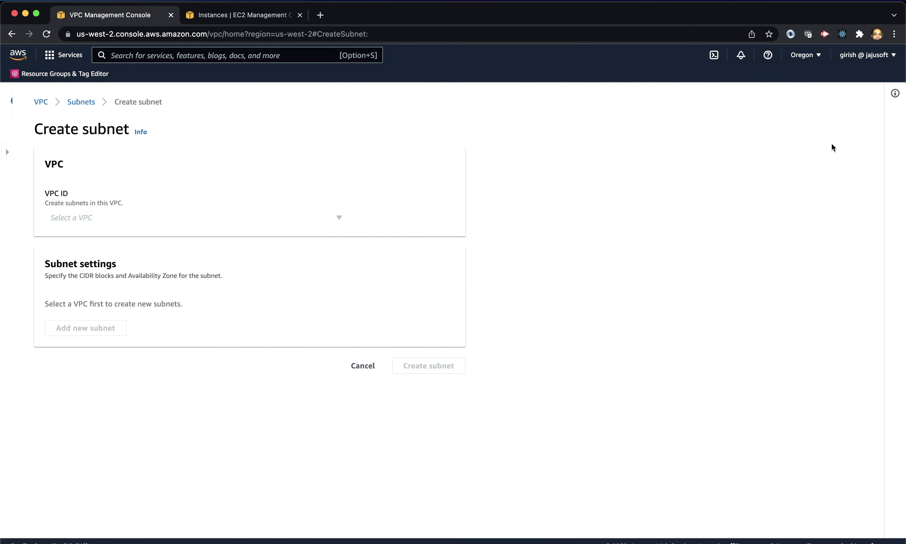
Assign the new subnet to VPC-1, name it VPC-1-Private-Subnet and choose the us-west-2a availability zone
left_click(287, 218)
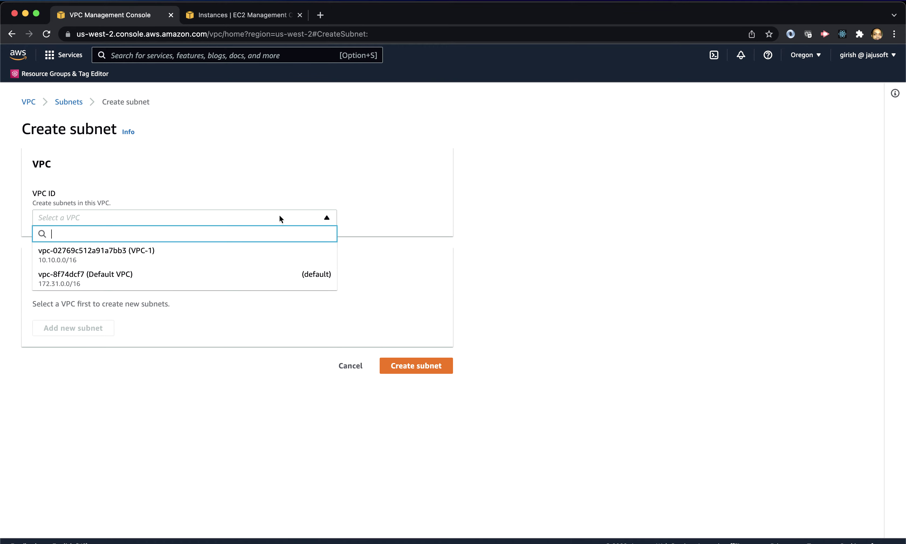
left_click(171, 249)
scroll(162, 353, "down", 5)
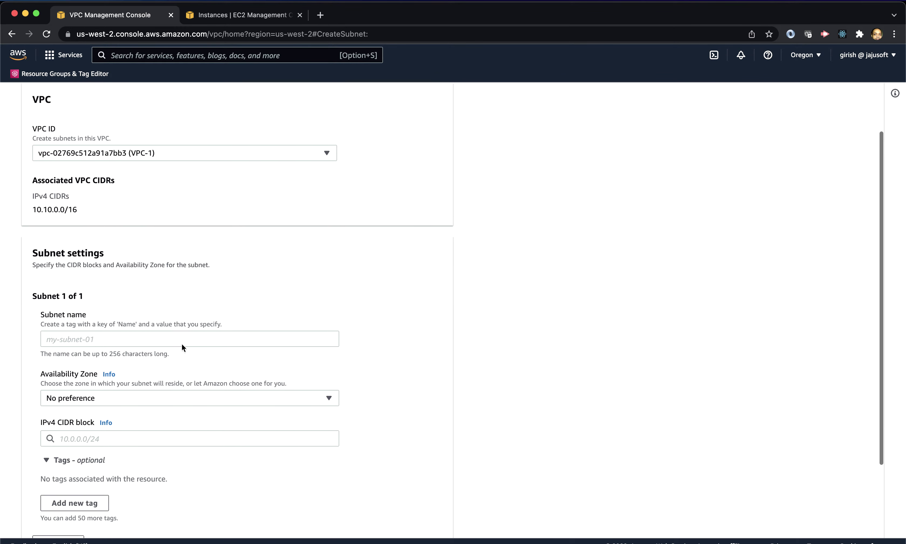
left_click(160, 311)
key("super+v")
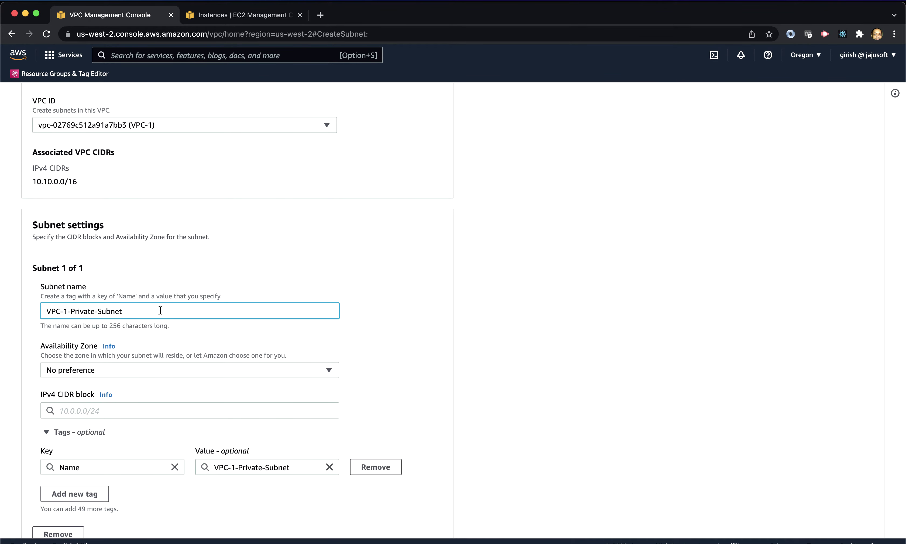
key("Tab")
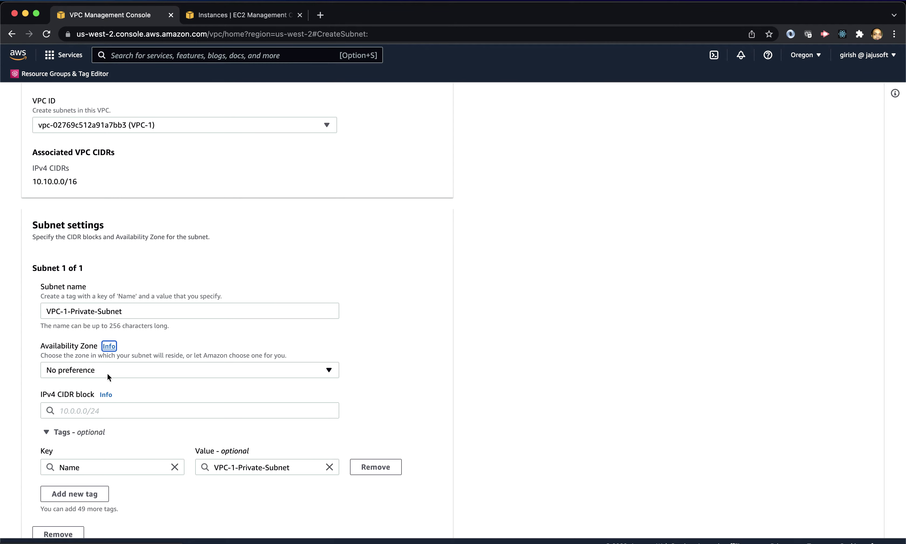
left_click(107, 372)
left_click(108, 420)
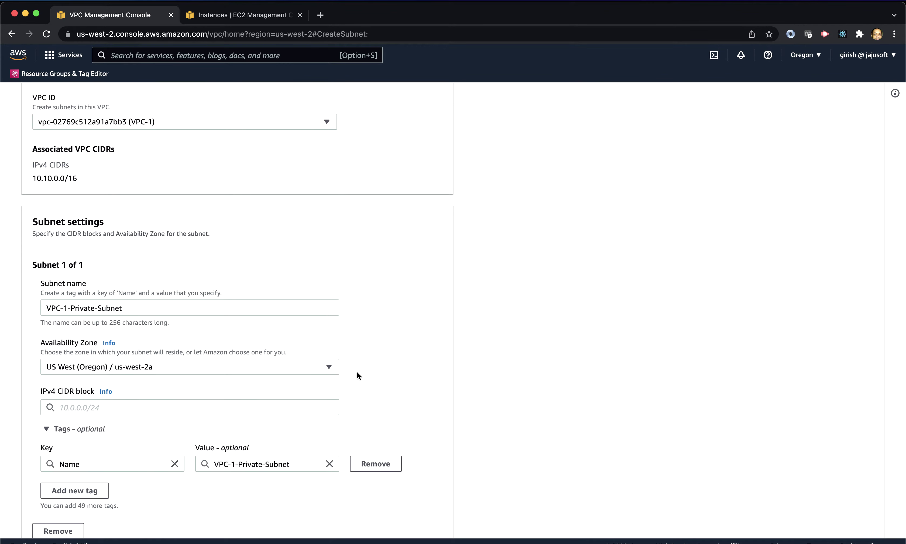
Set the private subnet's IPv4 CIDR block to 10.10.1.0/24 and create the subnet
scroll(357, 371, "down", 3)
left_click(182, 323)
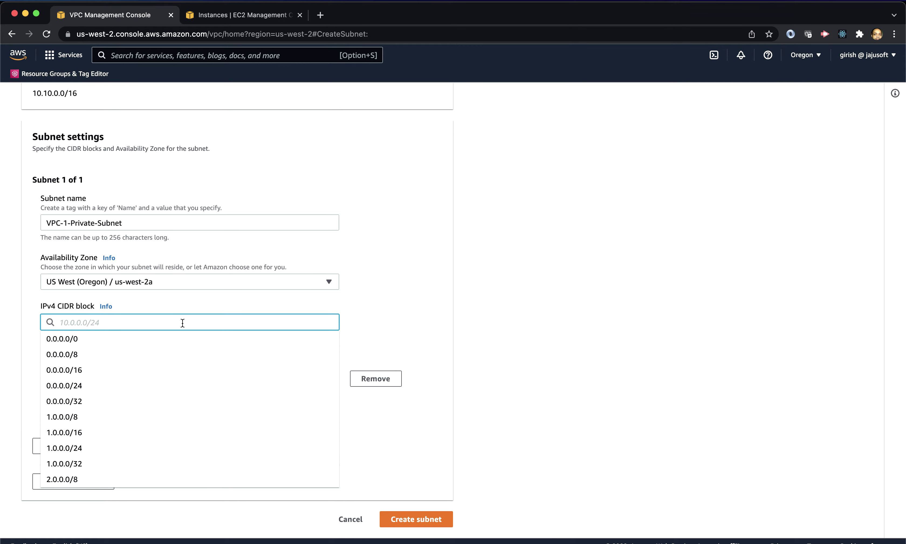
type("1")
type(".10.")
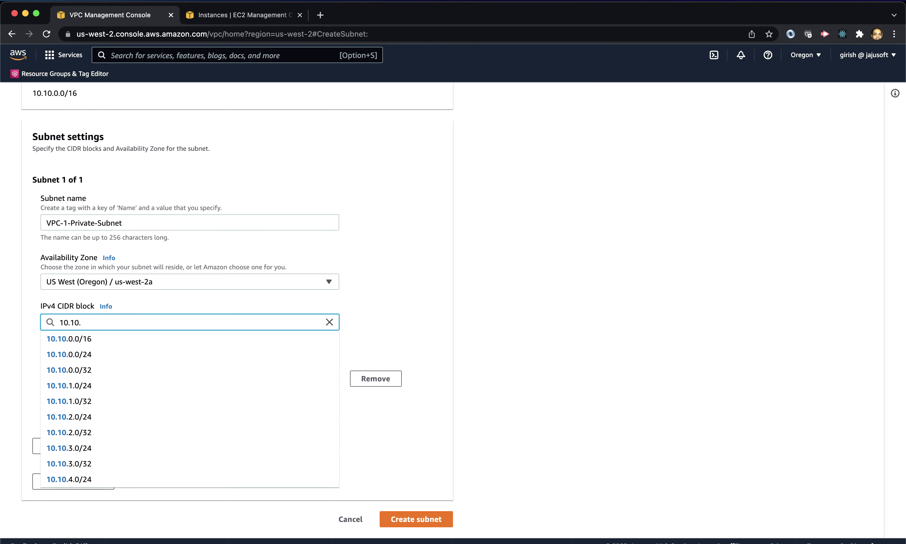
type("0.1")
key("BackSpace")
key("BackSpace")
key("BackSpace")
type("1")
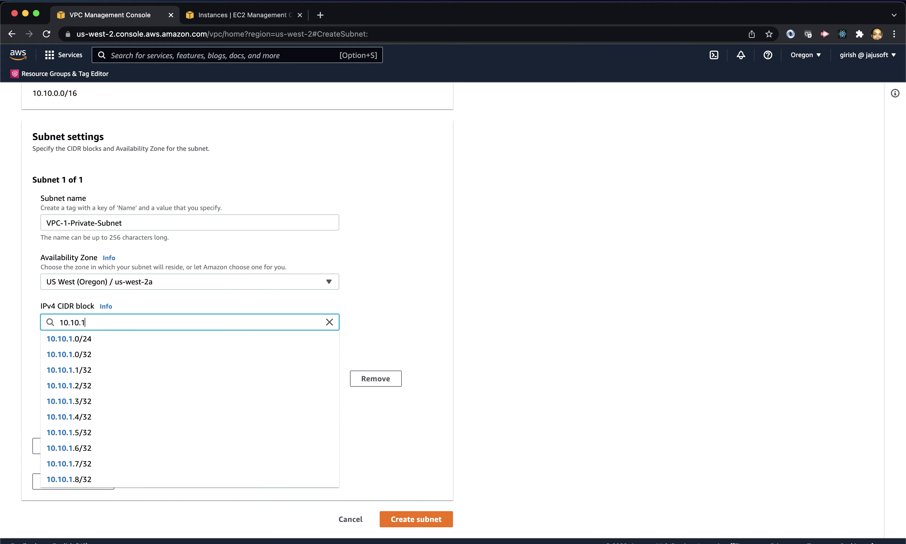
type(".0/24")
left_click(67, 341)
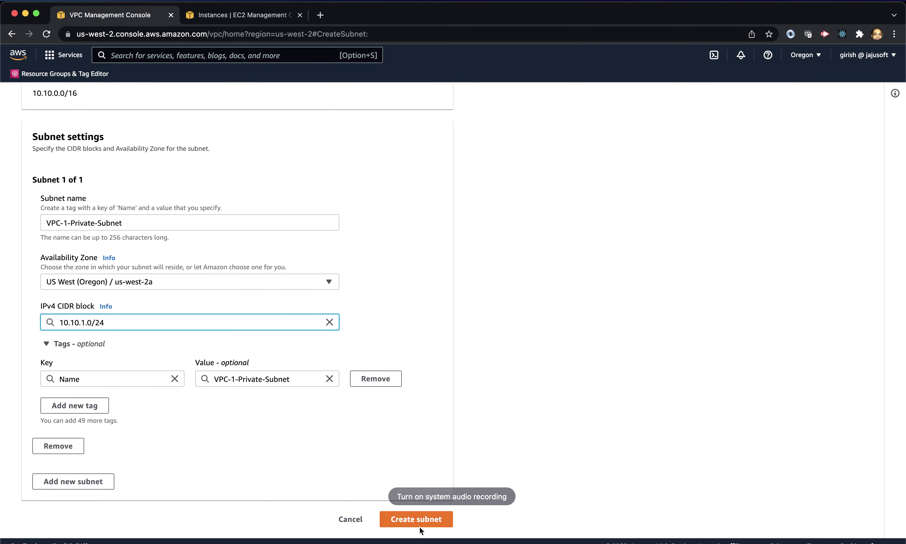
left_click(419, 521)
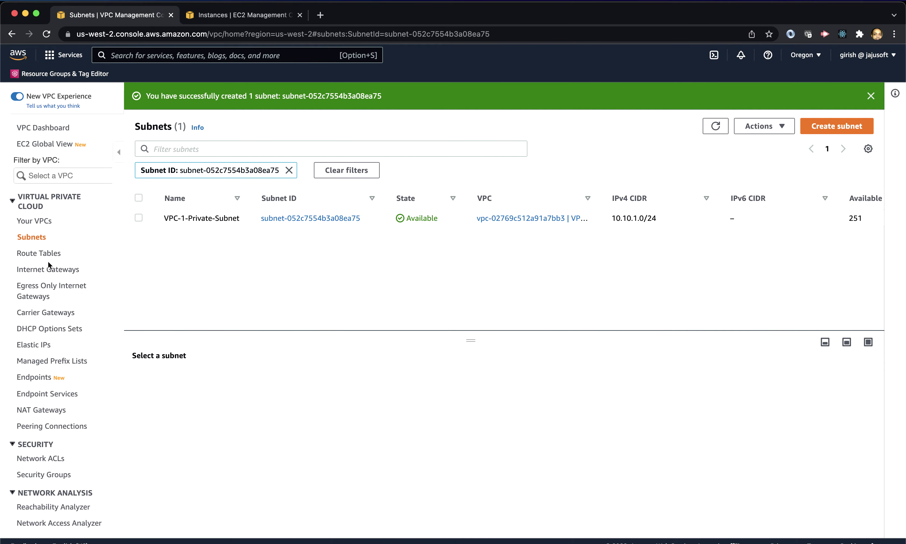
Start a new route table in the VPC console and name it VPC-1-Private-RT, copying the name from the README
left_click(48, 254)
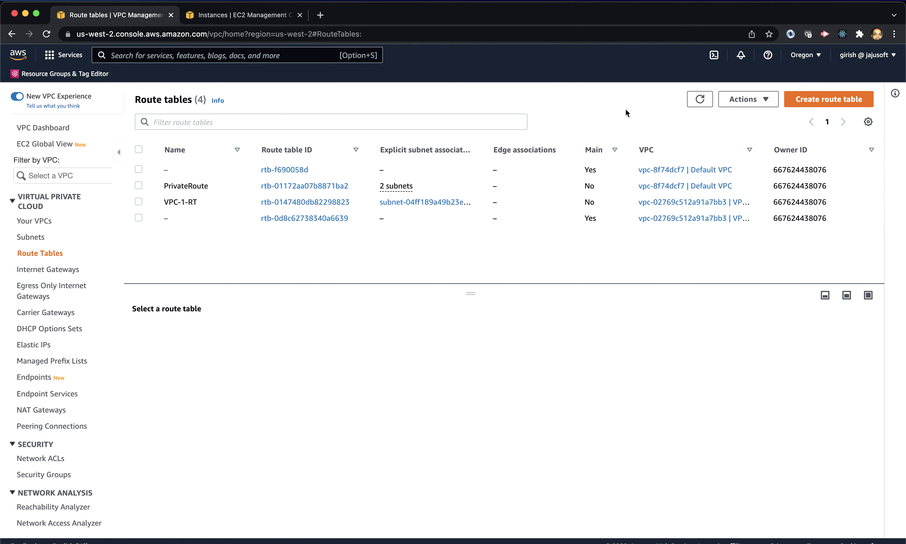
left_click(798, 100)
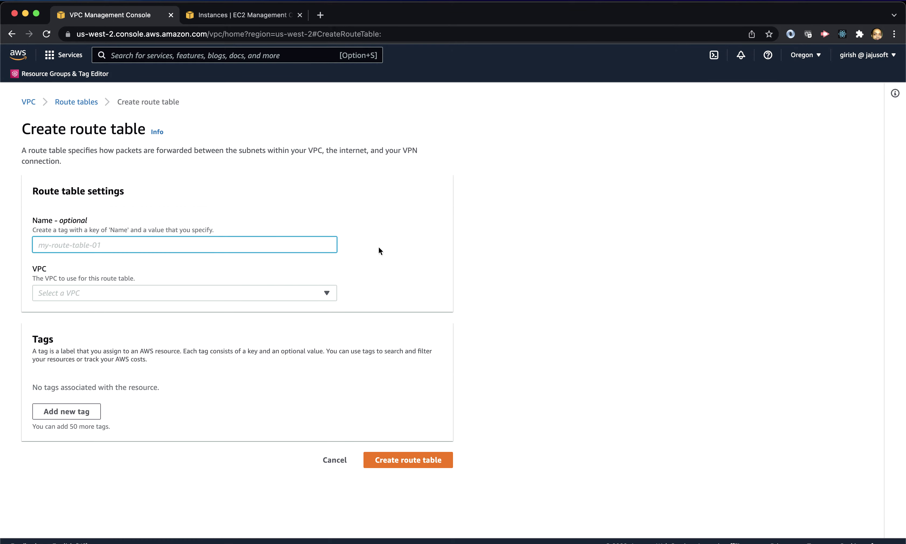
key("super+grave")
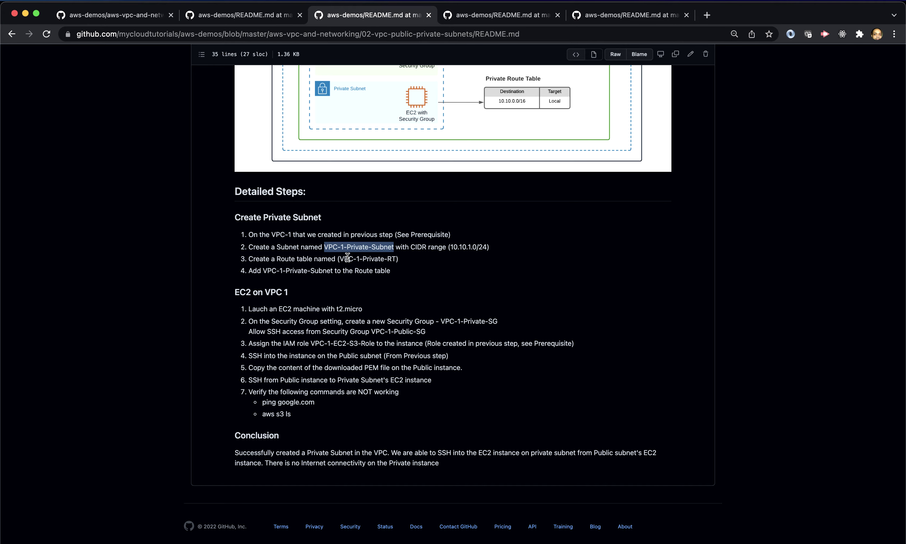
left_click_drag(340, 258, 396, 257)
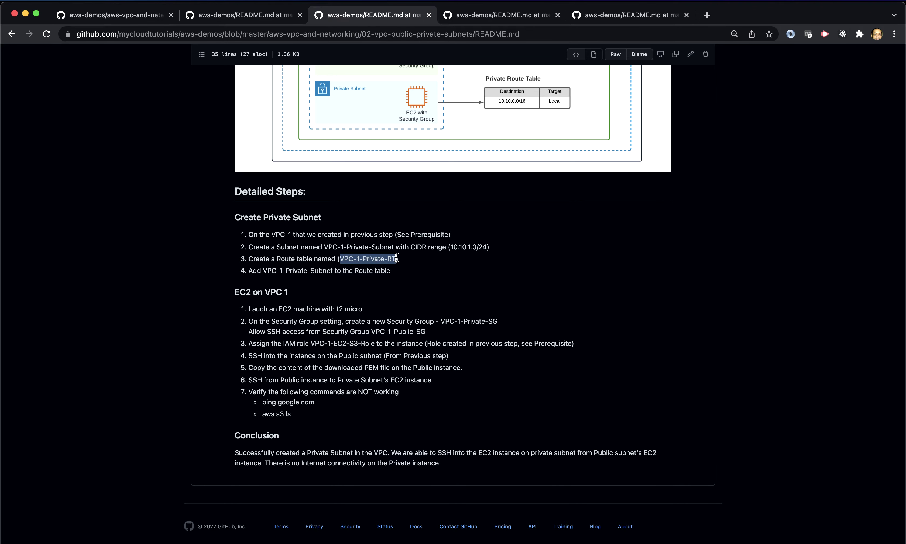
key("super+c")
key("super+grave")
key("super+v")
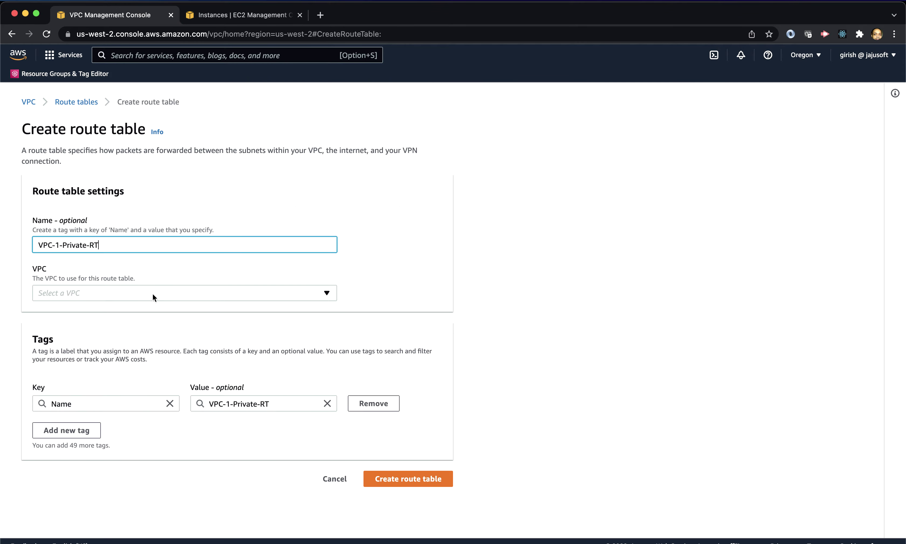
Assign the VPC-1-Private-RT route table to VPC-1 and create it
left_click(146, 297)
left_click(144, 326)
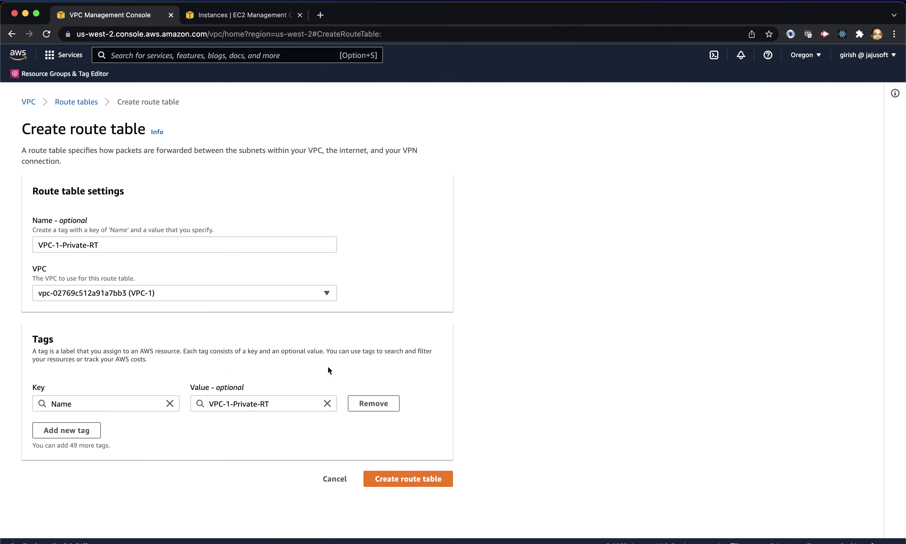
left_click(406, 476)
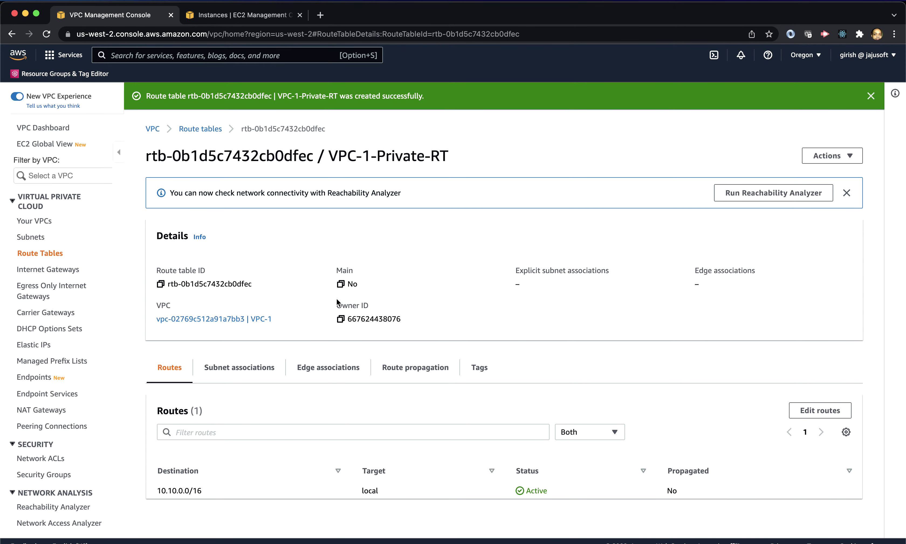
Compare the VPC-1-Private-RT routes and subnet associations with the Private Route Table in the PowerPoint architecture diagram
scroll(337, 302, "down", 1)
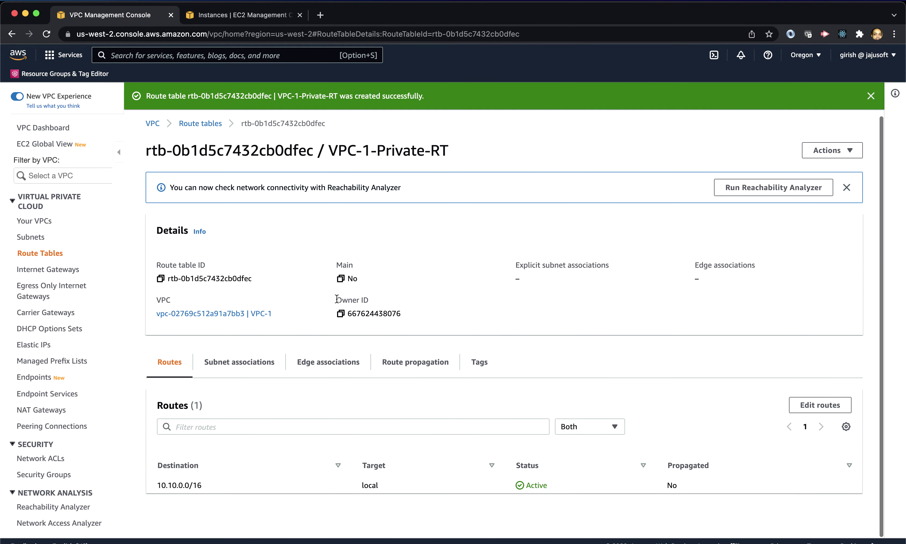
left_click(252, 363)
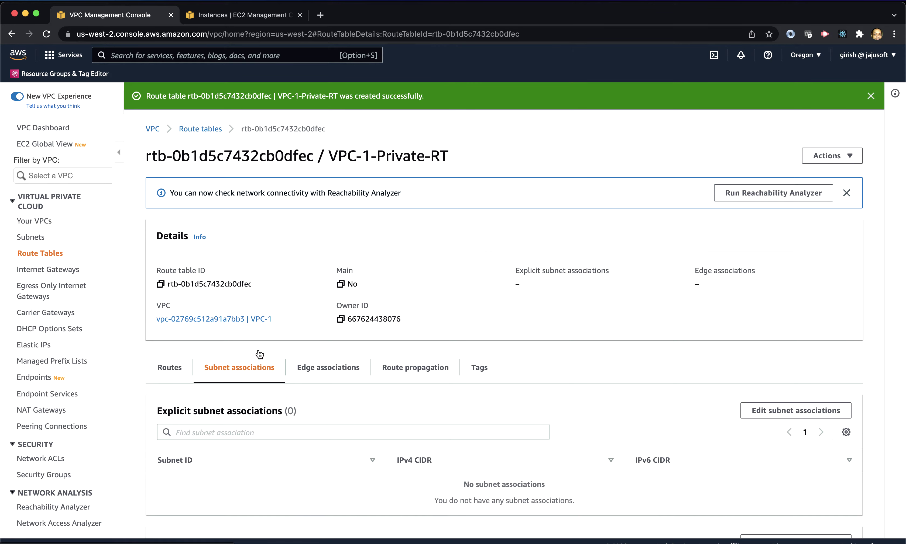
left_click(183, 369)
scroll(348, 455, "down", 1)
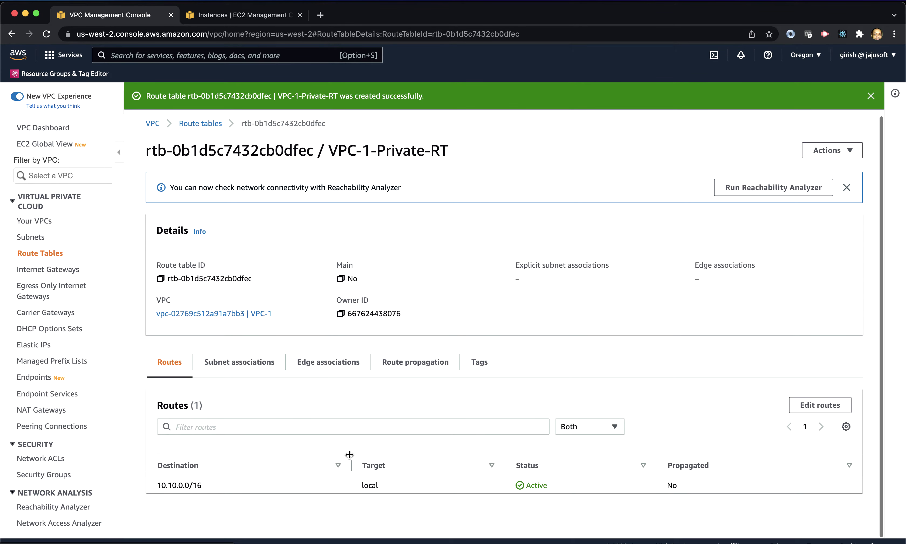
key("super+Tab")
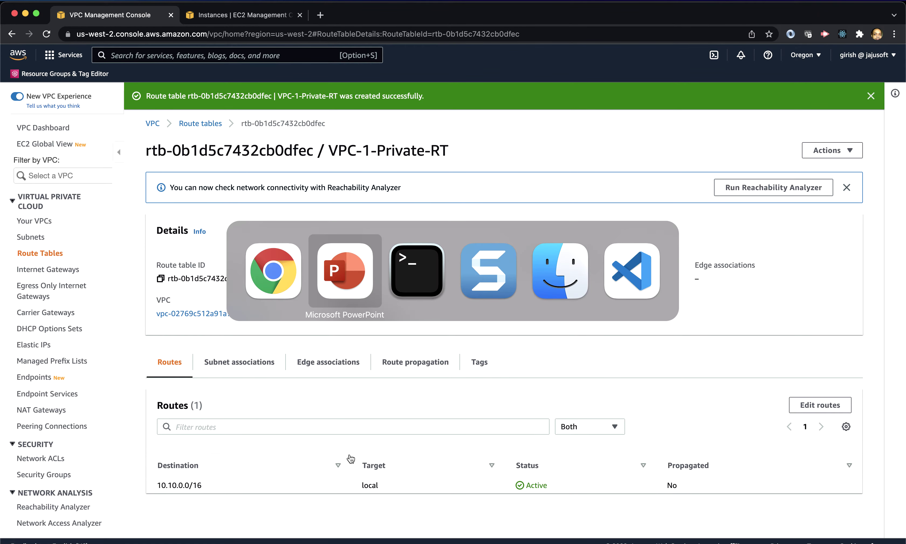
key("super+shift+Tab")
key("super+Tab")
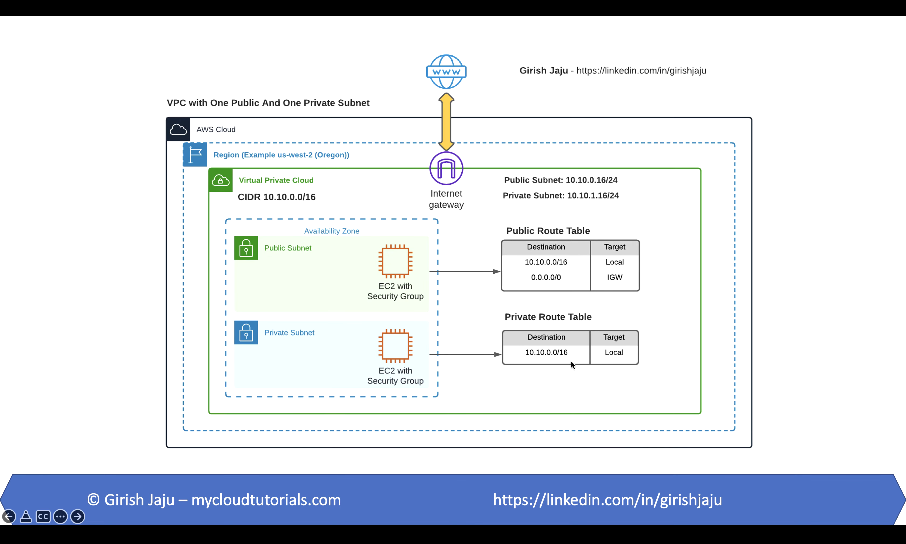
key("super+Tab")
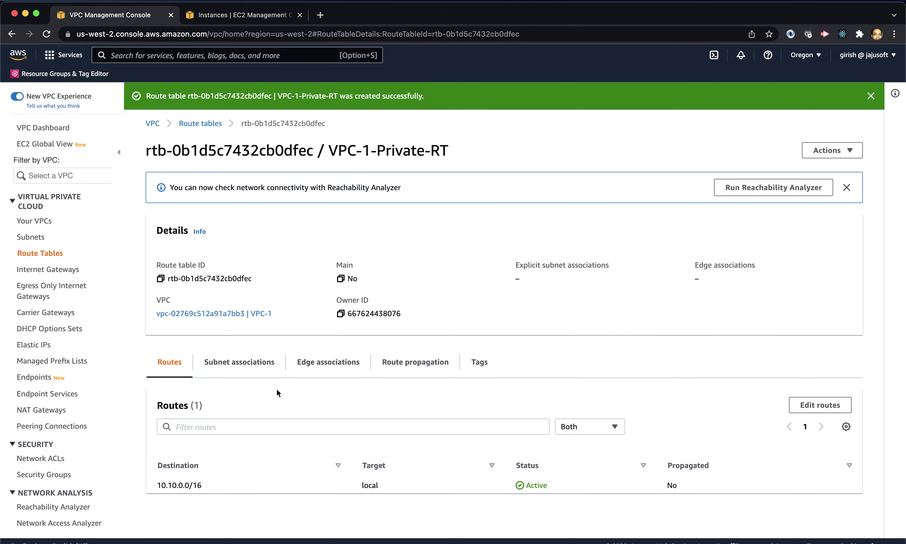
Associate VPC-1-Private-Subnet with the VPC-1-Private-RT route table and save the association
left_click(258, 363)
scroll(422, 349, "down", 3)
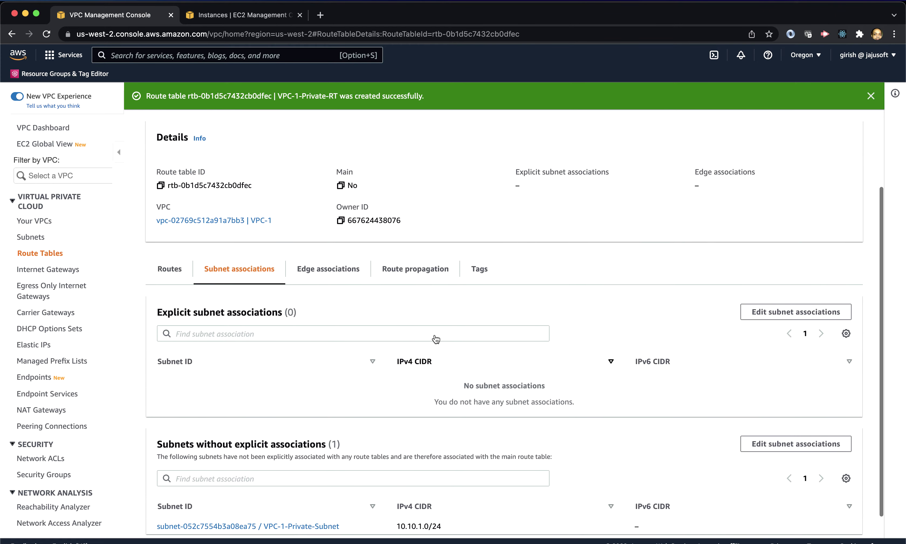
left_click(753, 311)
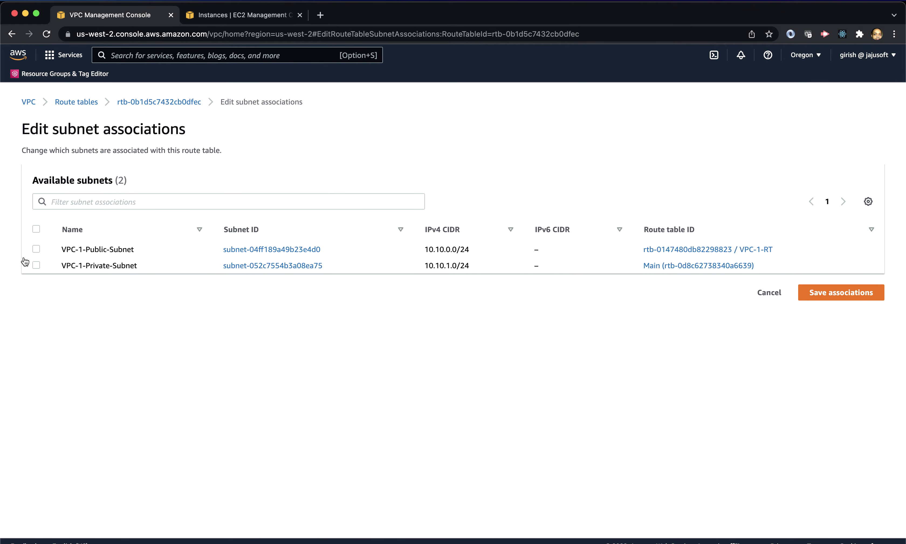
left_click(36, 265)
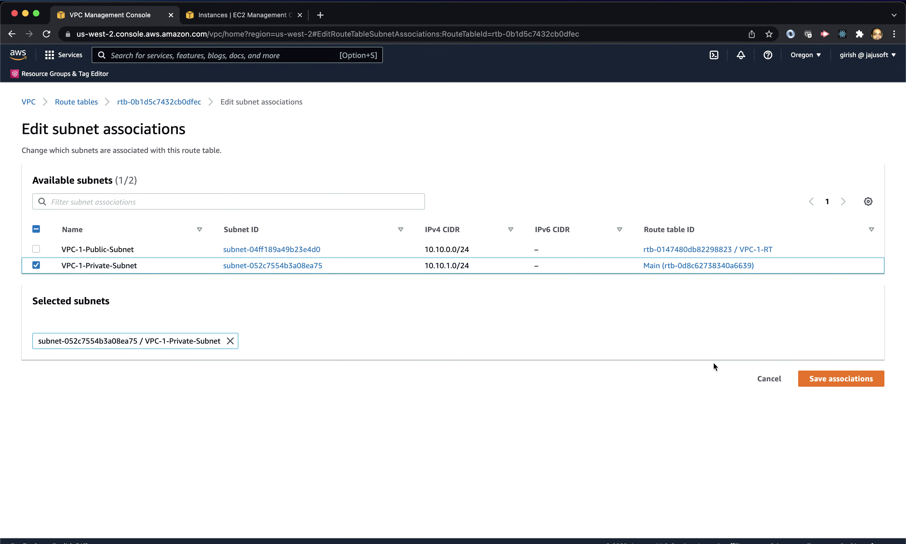
left_click(822, 379)
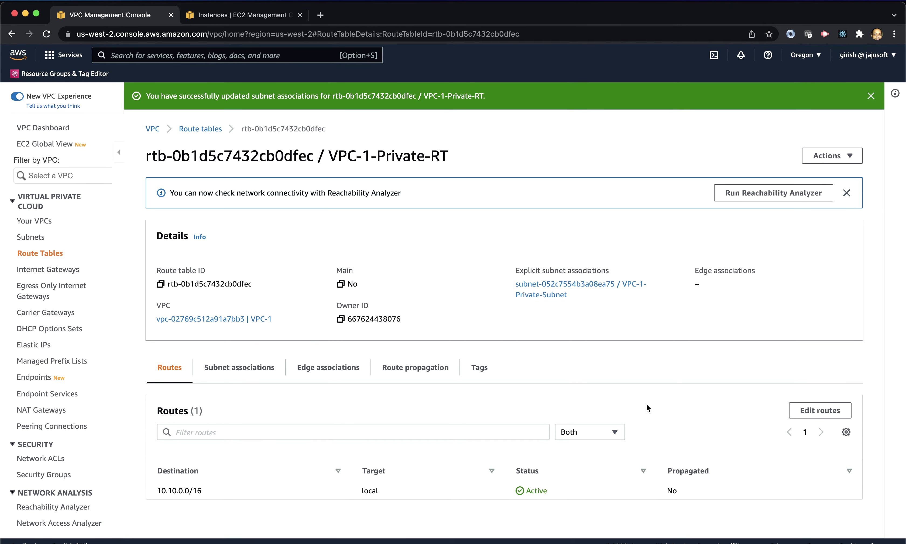
Review the EC2 on VPC 1 instructions in the GitHub README and the private subnet's EC2 in the architecture diagram
key("super+grave")
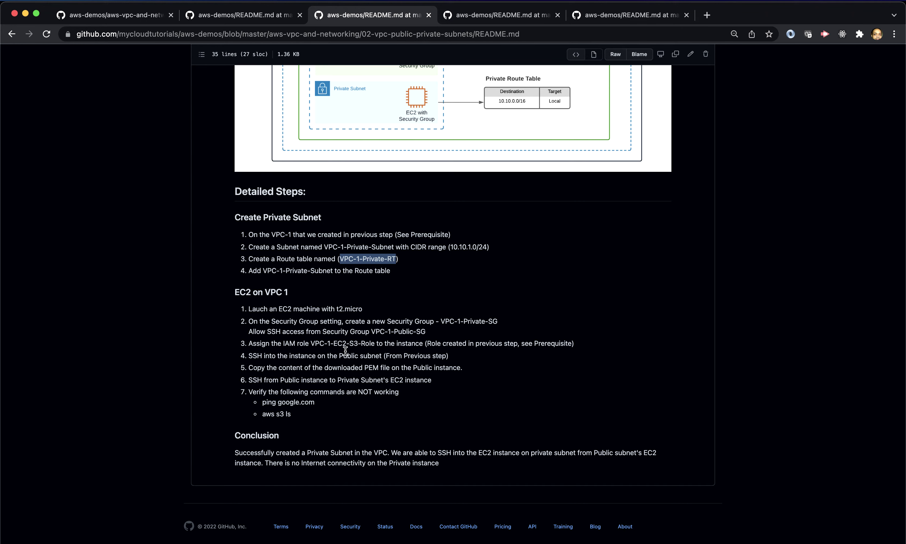
key("super+Tab")
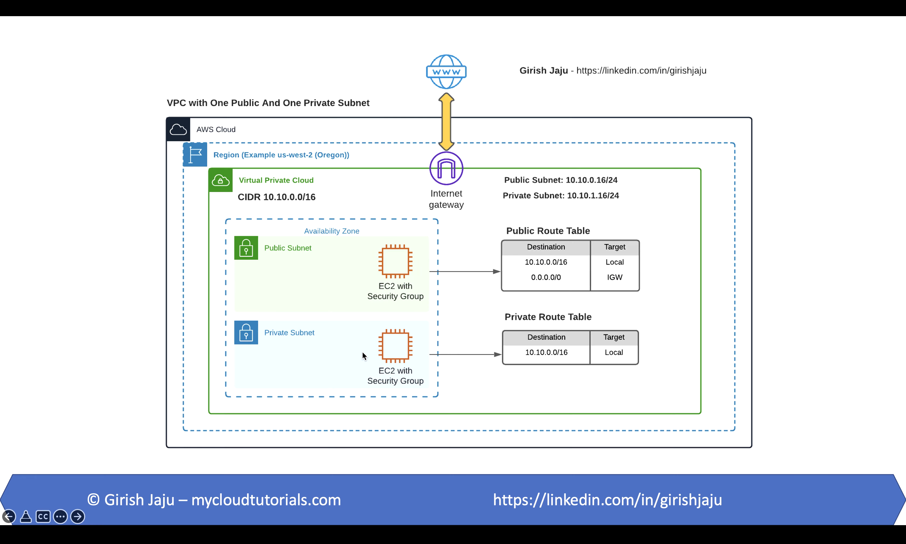
key("super+Tab")
key("super+Tab")
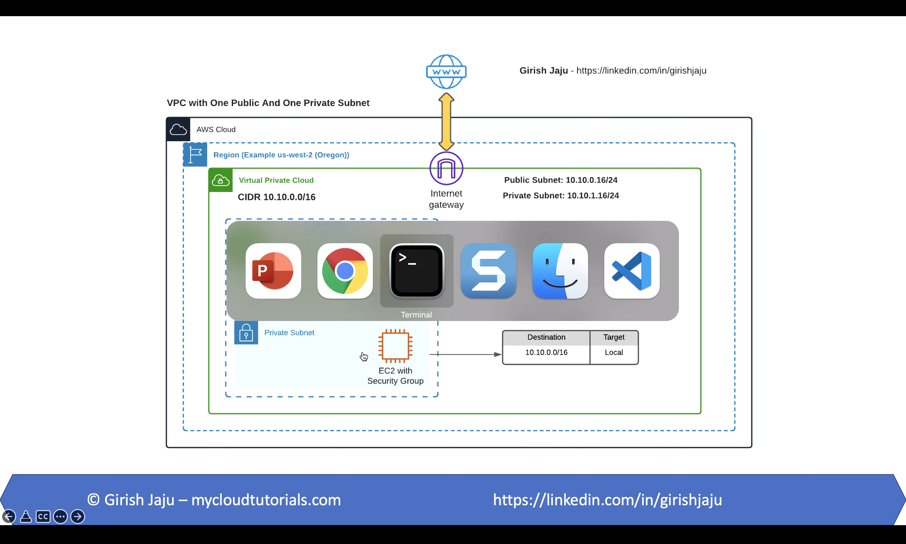
key("super+shift+Tab")
key("super+grave")
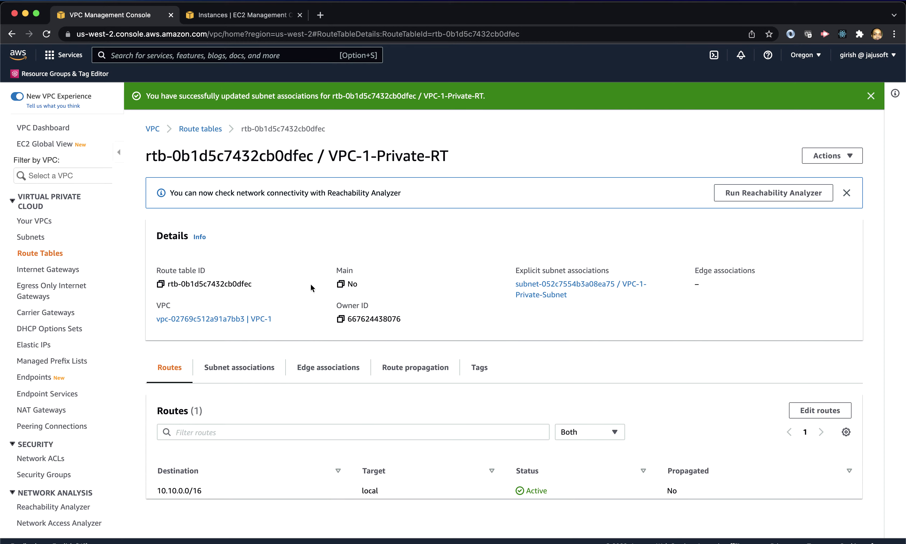
Start launching an EC2 instance with the 64-bit (x86) Amazon Linux 2 Kernel 5.10 AMI and the t2.micro type
left_click(279, 17)
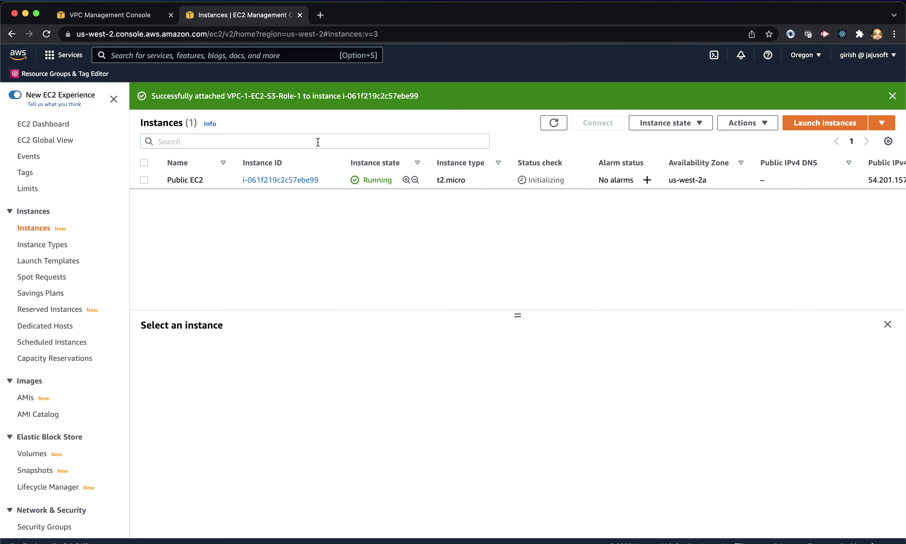
left_click(811, 124)
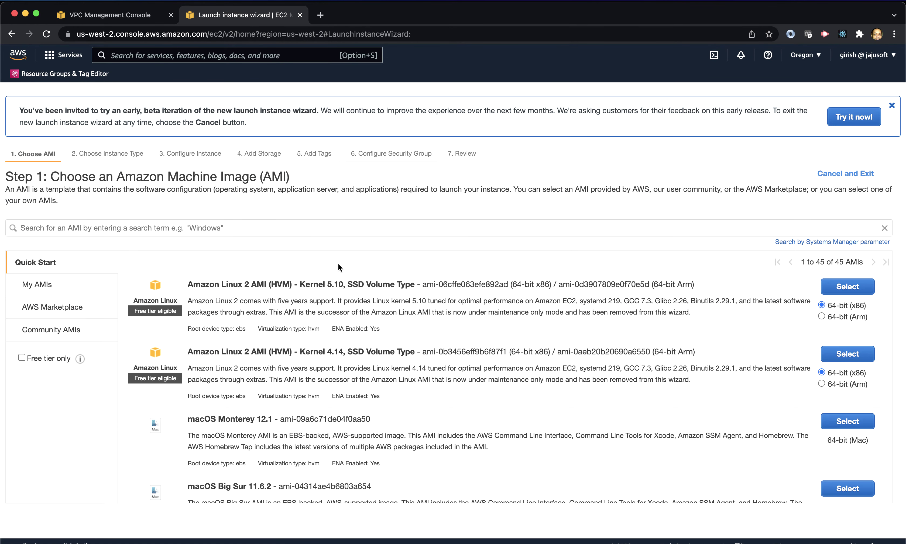
left_click(848, 286)
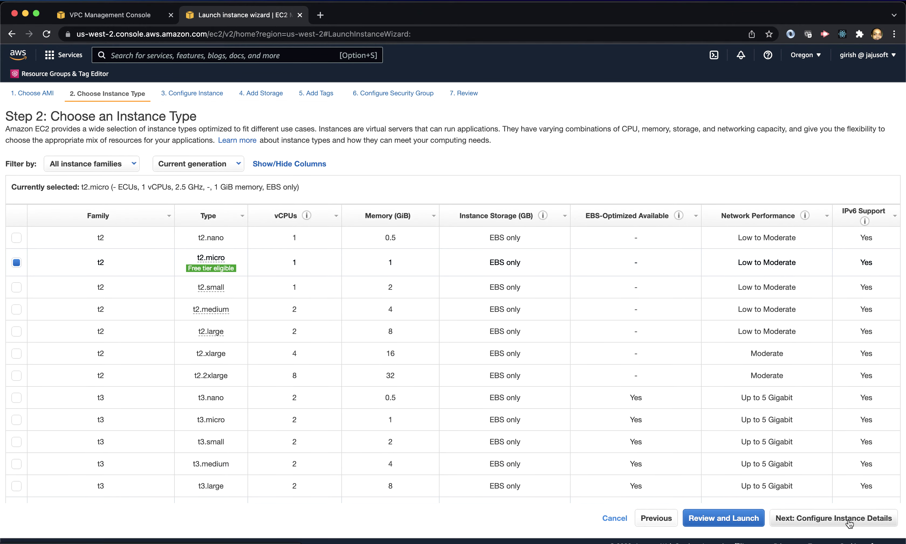
left_click(848, 522)
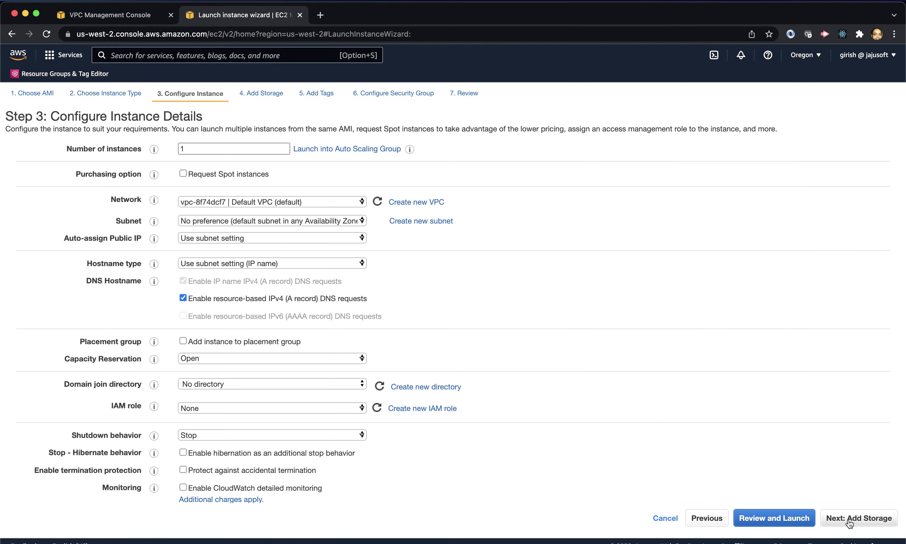
Place the instance in the VPC-1 network and the VPC-1-Private-Subnet subnet, keeping the other instance details at their defaults
left_click(298, 207)
left_click(299, 185)
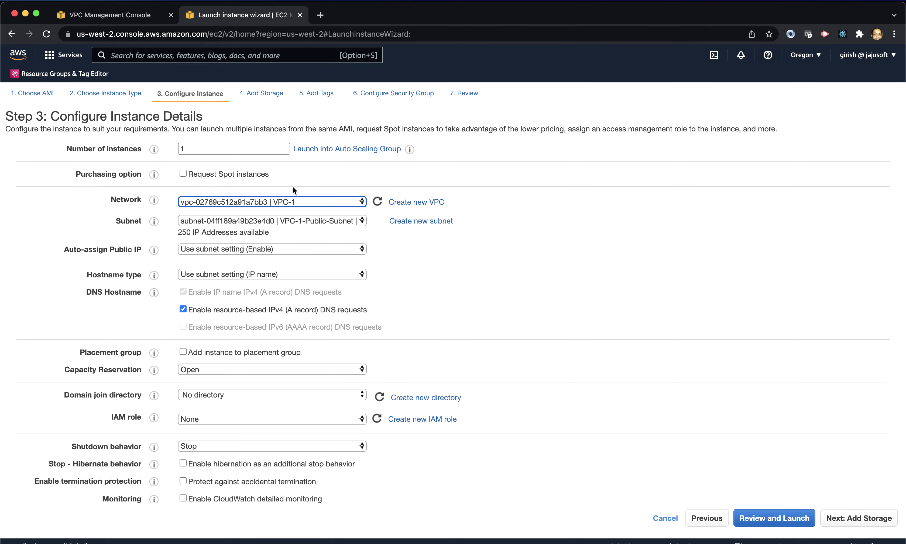
left_click(268, 218)
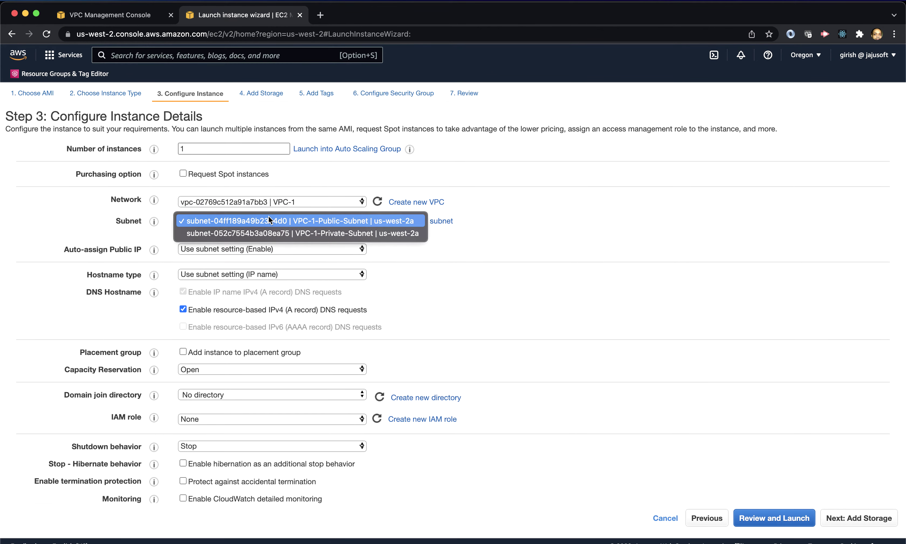
left_click(324, 233)
scroll(747, 396, "down", 3)
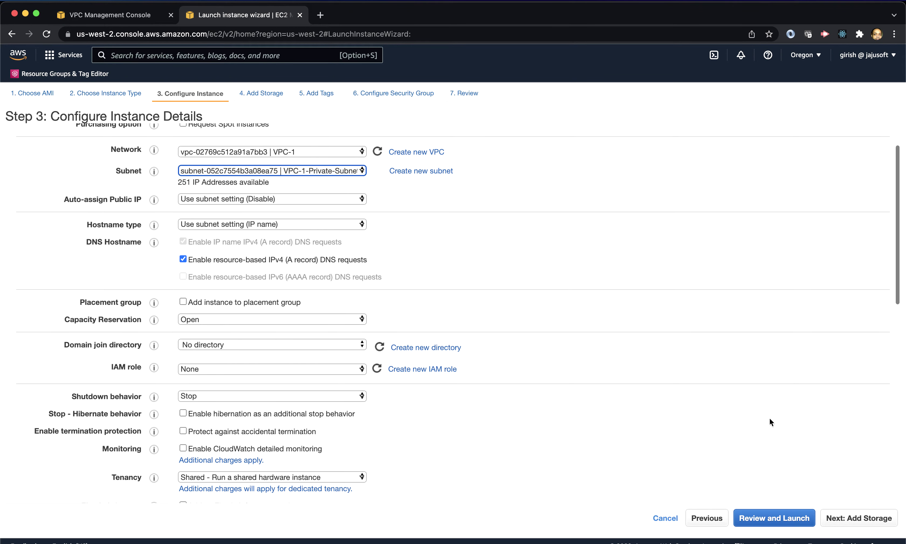
left_click(858, 520)
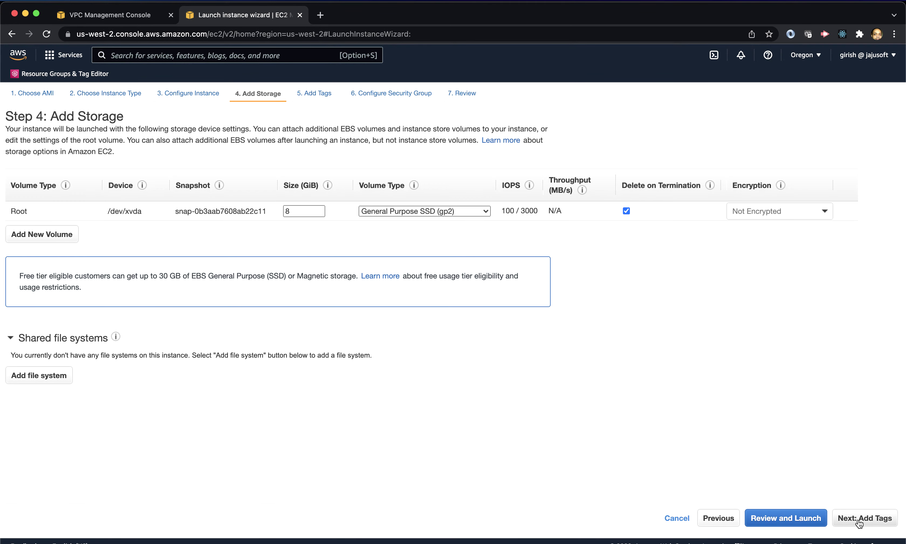
Keep the default storage and add a tag with key Name and value Private Ec2
left_click(858, 520)
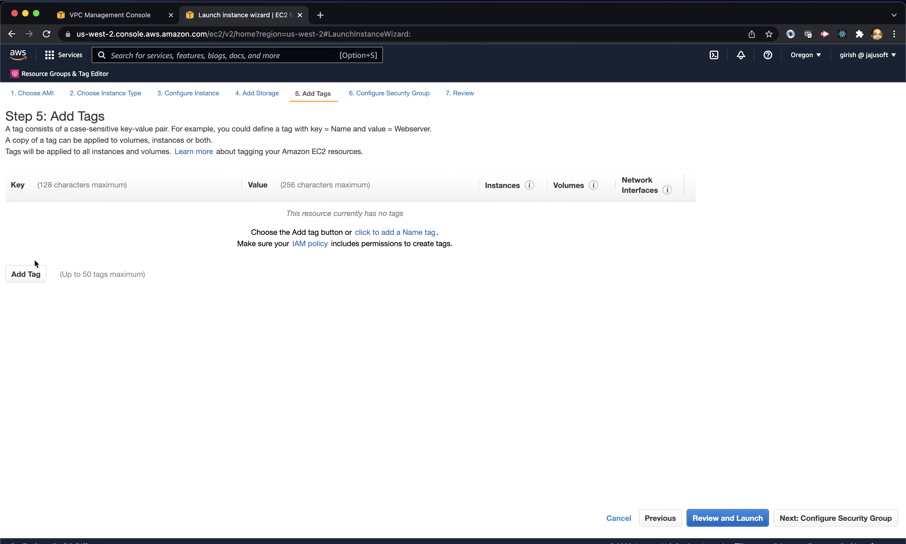
left_click(32, 273)
type("Name")
key("Tab")
type("Private")
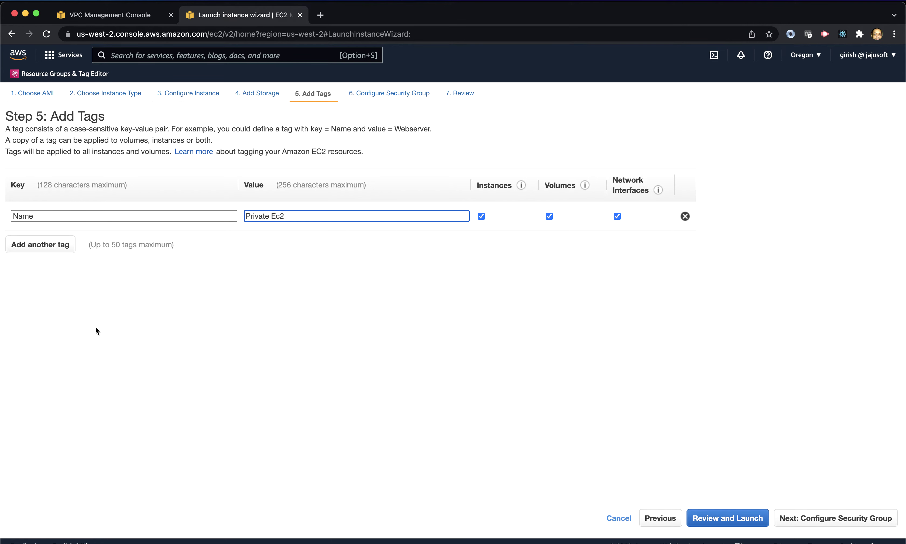
left_click(814, 518)
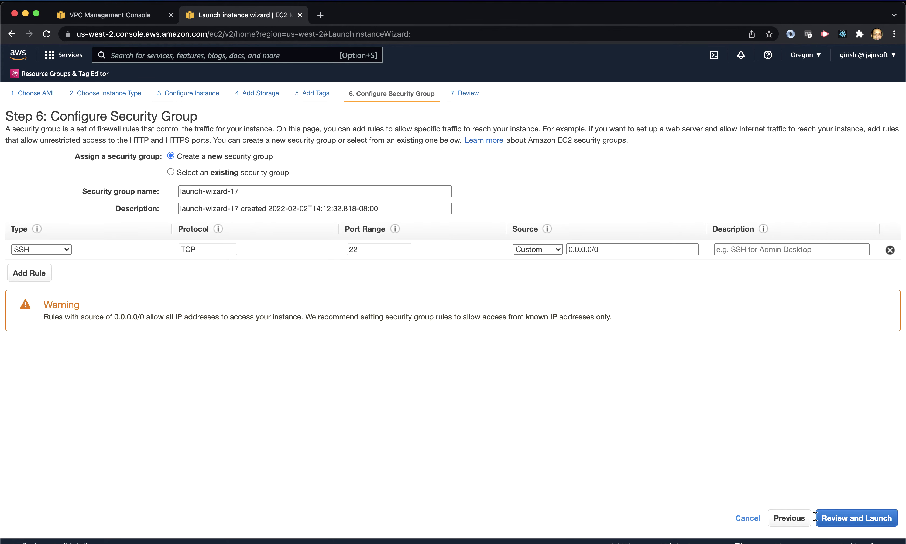
Name the new security group Private-SG and use the same text as its description
left_click_drag(243, 191, 109, 189)
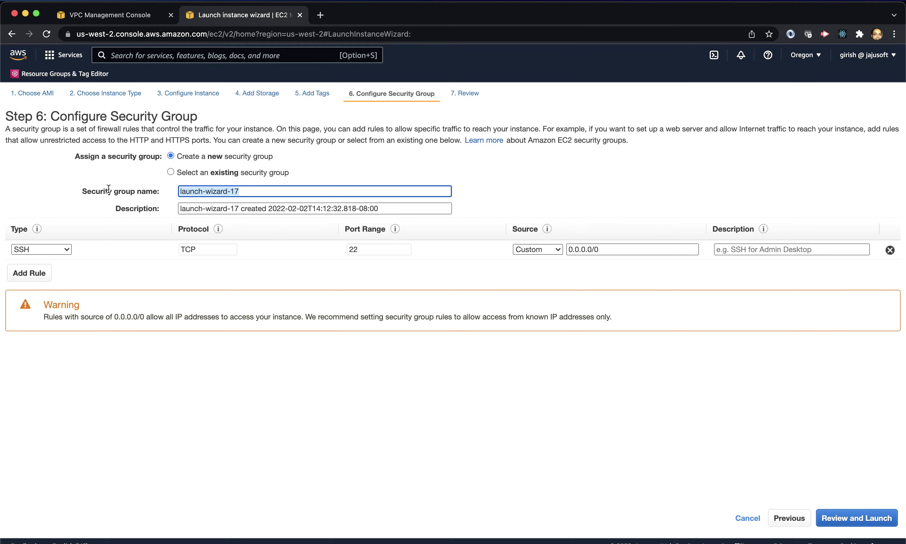
type("Private-SG")
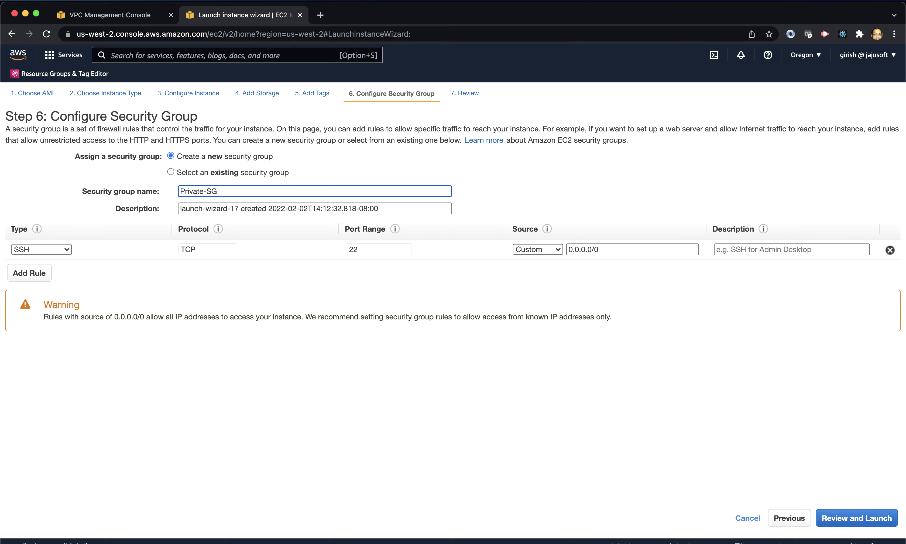
key("Tab")
key("shift+Tab")
key("ctrl+c")
key("Tab")
key("ctrl+v")
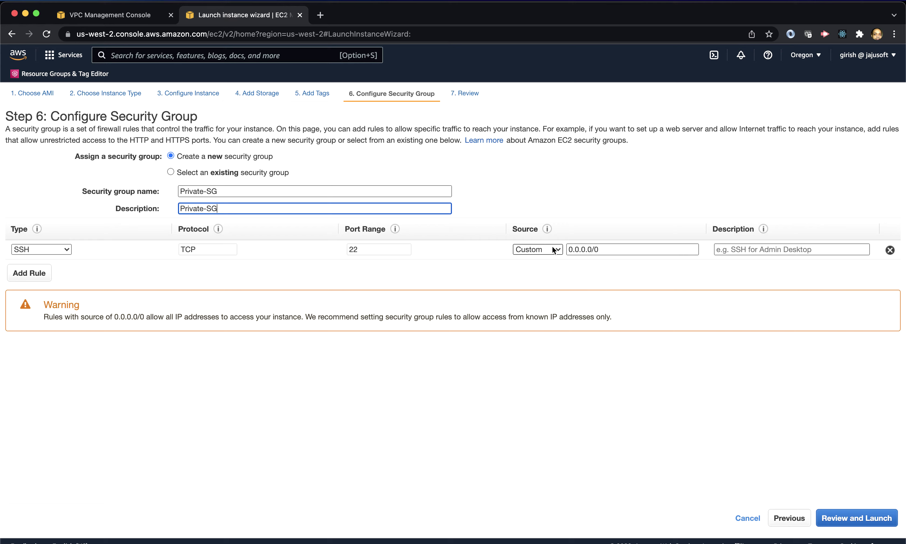
Clear the SSH rule's source and try looking up a security group with "Se", leaving the source empty
left_click_drag(604, 250, 544, 248)
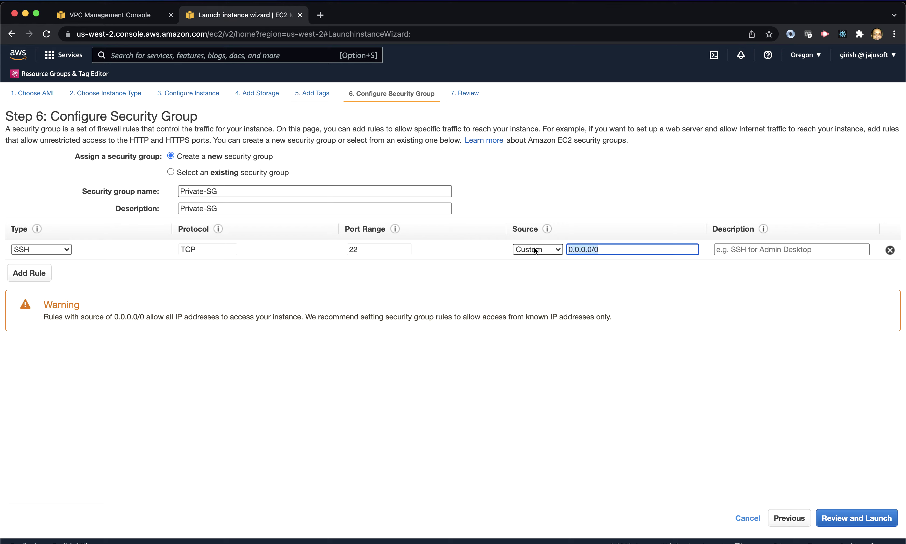
key("BackSpace")
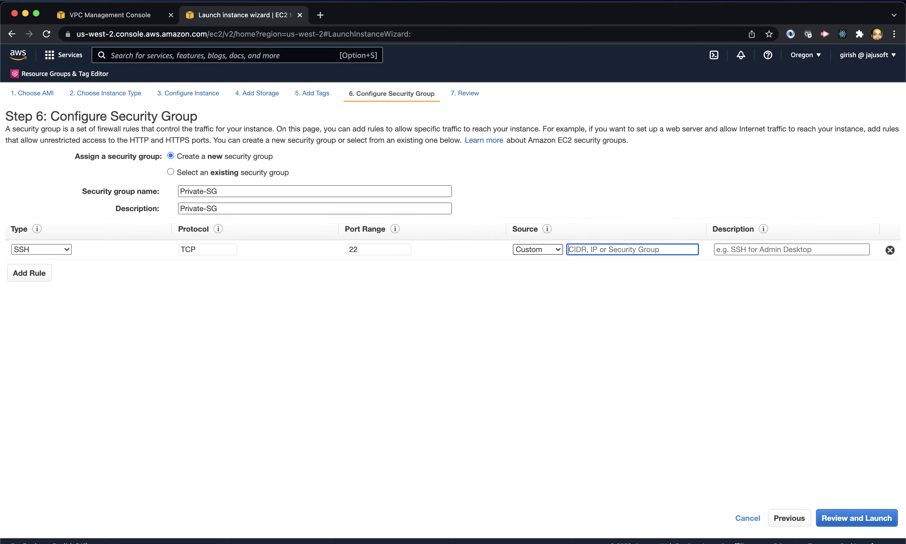
type("Se")
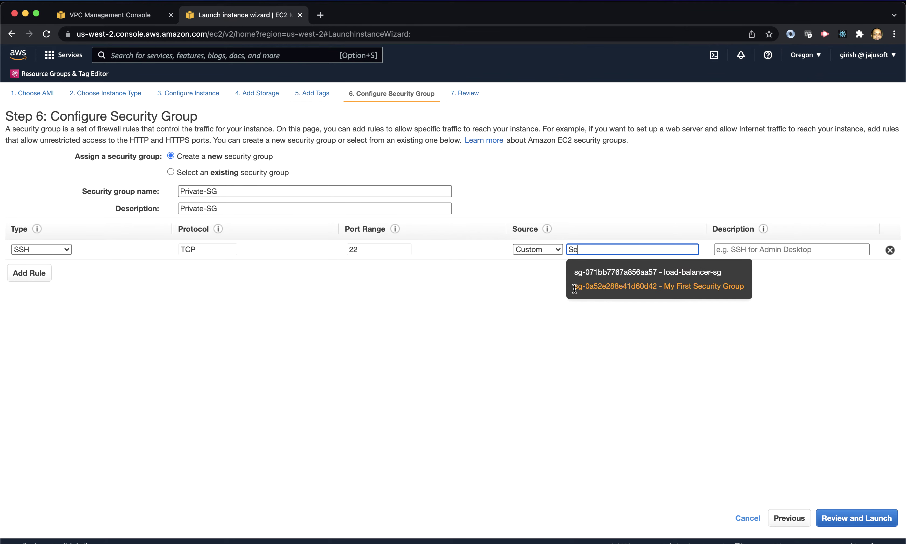
left_click(591, 245)
key("BackSpace")
key("BackSpace")
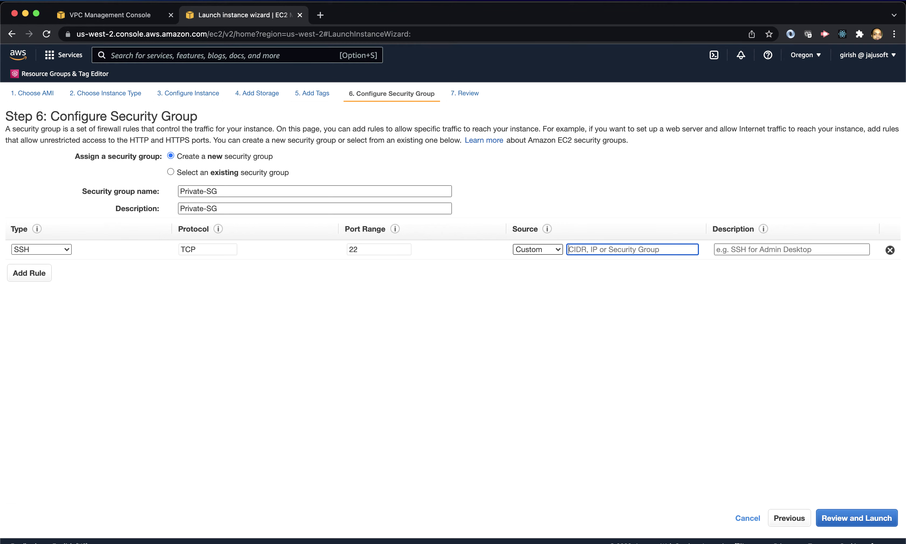
In the VPC console, list the security groups filtered by VPC-1 and copy the security group ID of VPC-1-PublicSG
left_click(141, 19)
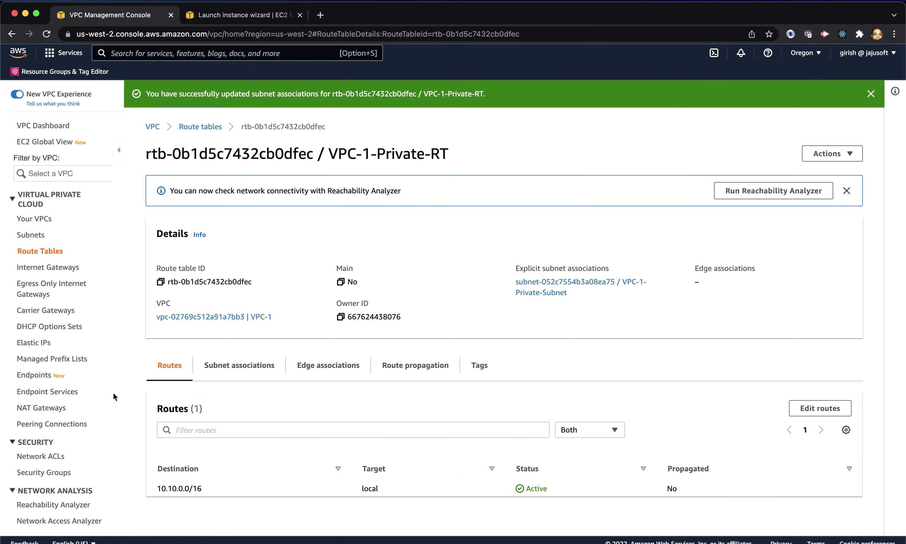
left_click(51, 475)
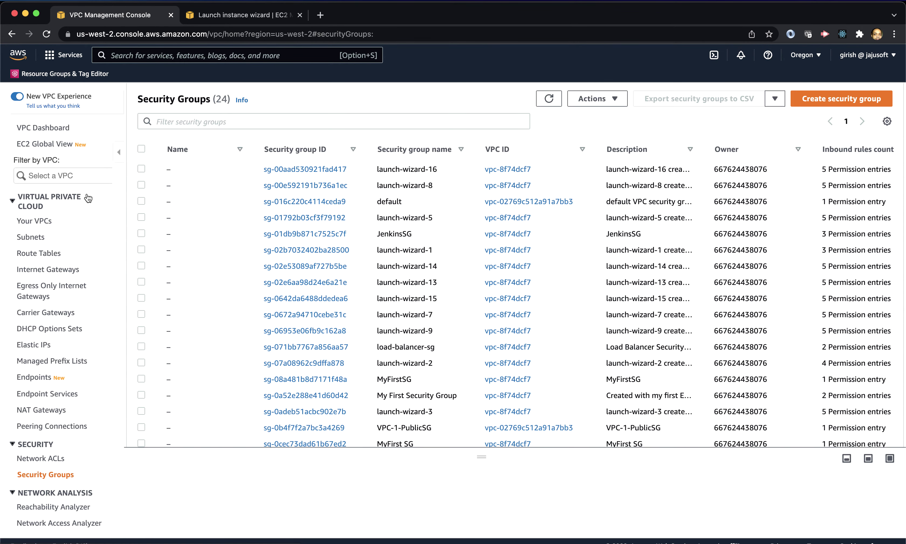
left_click(84, 173)
left_click(45, 33)
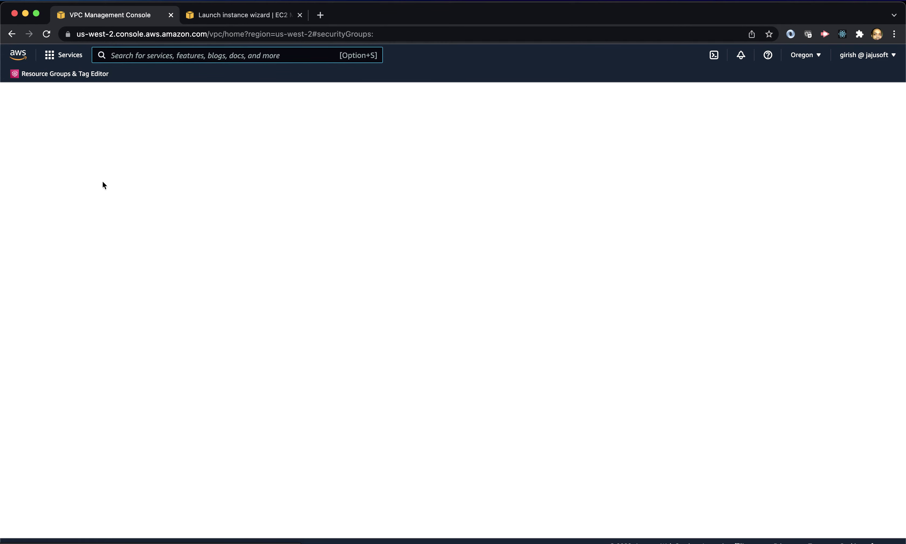
scroll(66, 456, "down", 2)
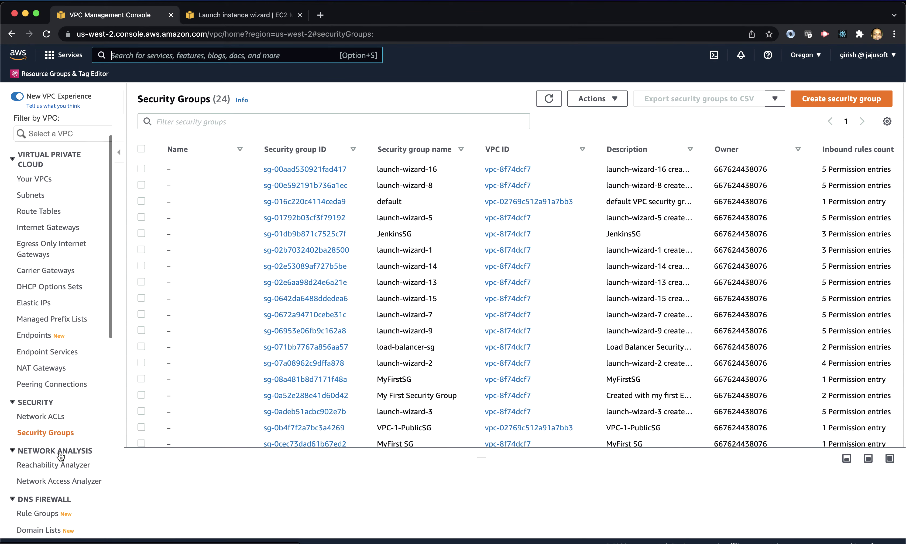
left_click(79, 132)
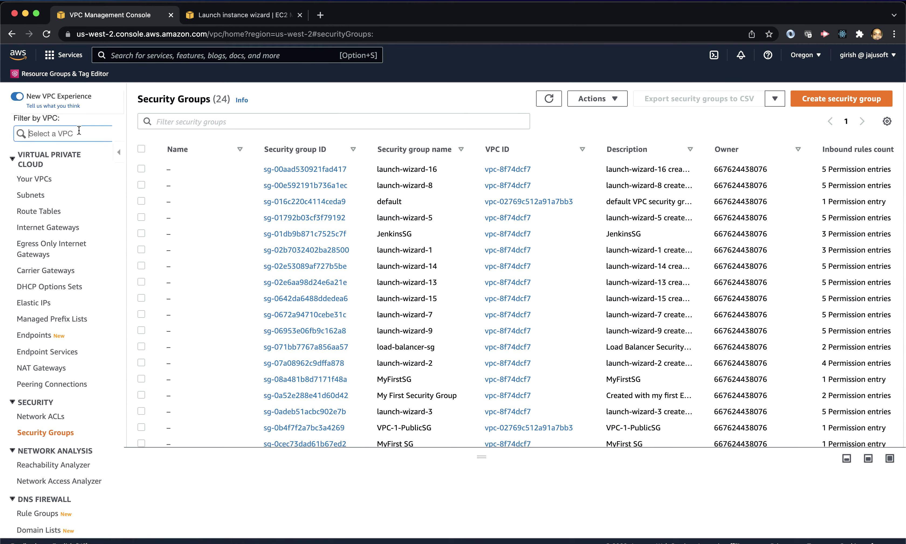
left_click(77, 174)
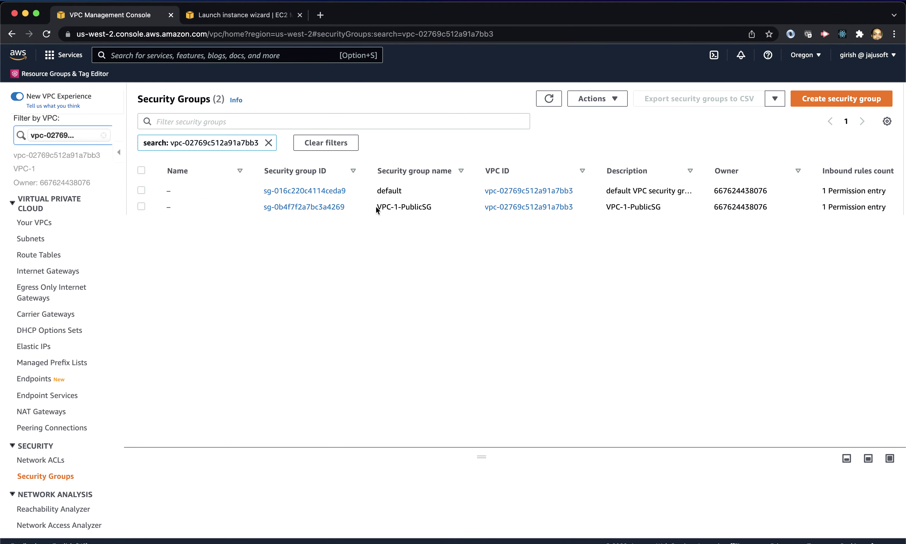
left_click_drag(347, 204, 244, 202)
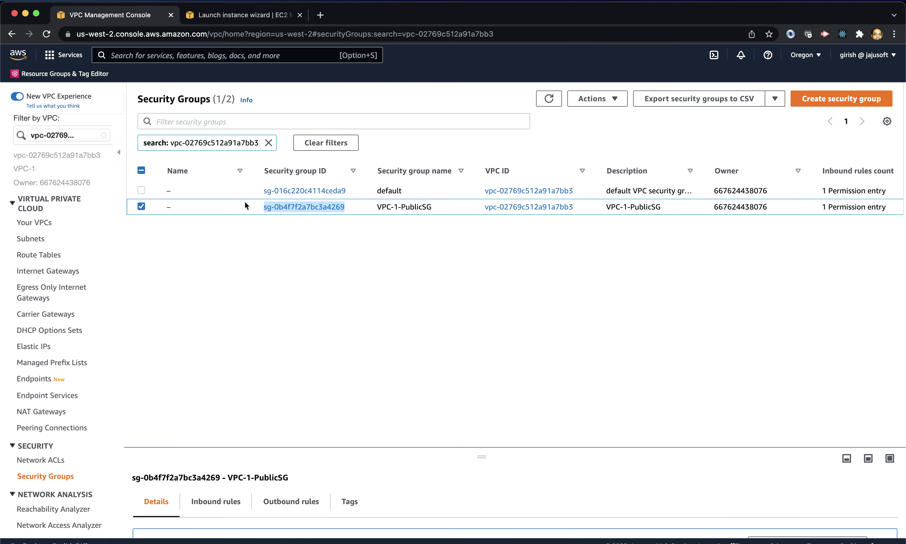
Set the SSH rule's source in the launch wizard to the copied group ID sg-0b4f7f2a7bc3a4269, without leading spaces
left_click(260, 15)
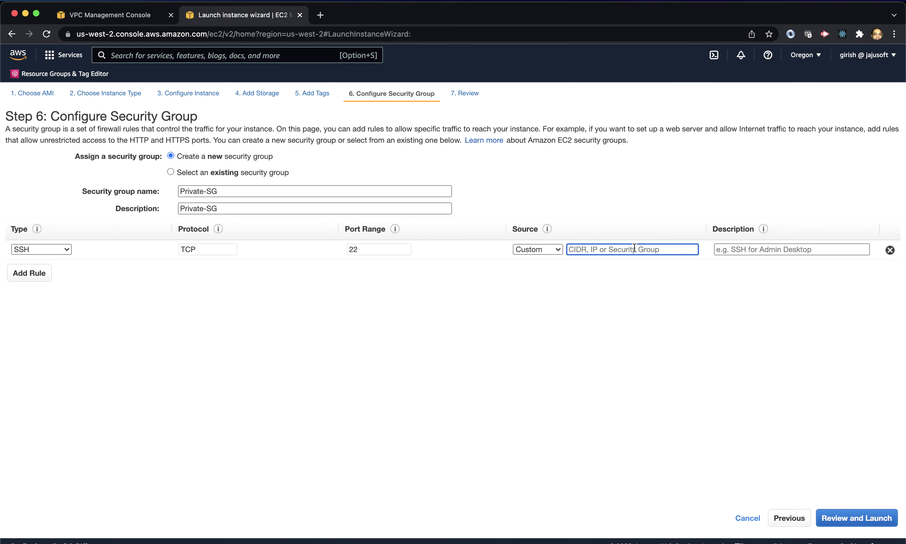
key("super+v")
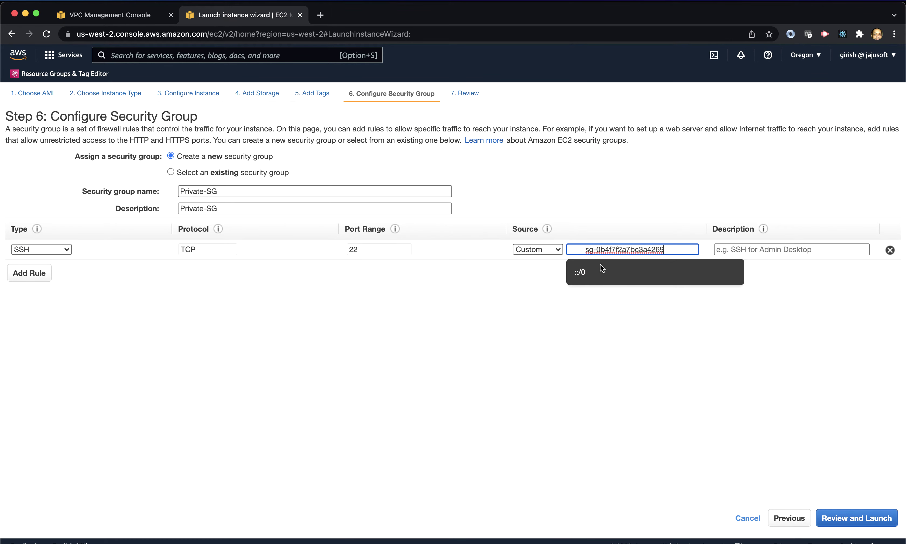
left_click(585, 251)
key("BackSpace")
key("BackSpace")
key("BackSpace")
key("BackSpace")
key("BackSpace")
key("BackSpace")
key("BackSpace")
key("BackSpace")
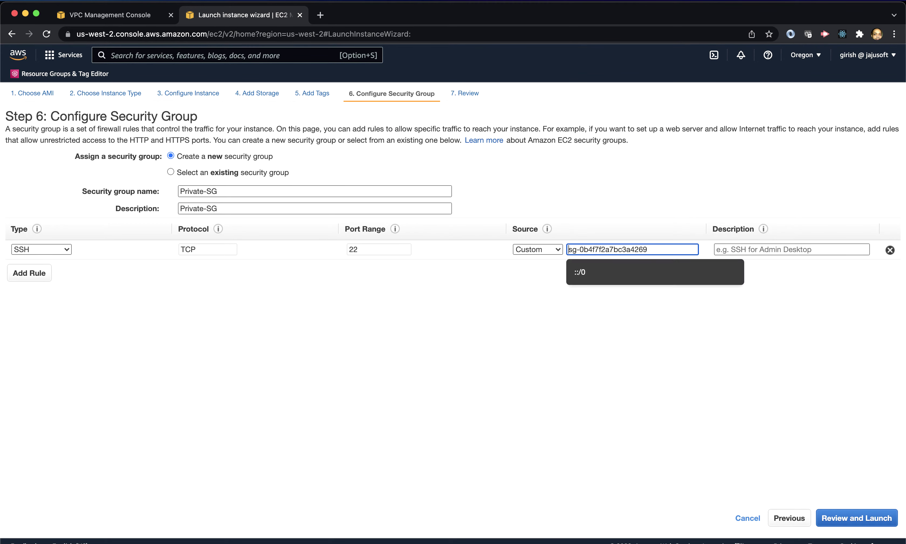
key("End")
key("BackSpace")
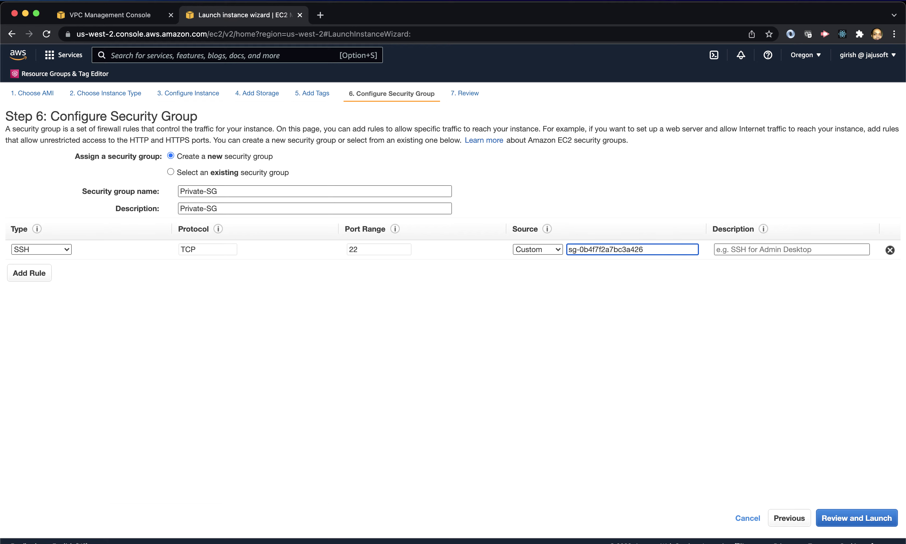
left_click(644, 276)
Review and launch the instance with the existing vpc-demo key pair, acknowledging access to the key file, and show the instances list
left_click(839, 518)
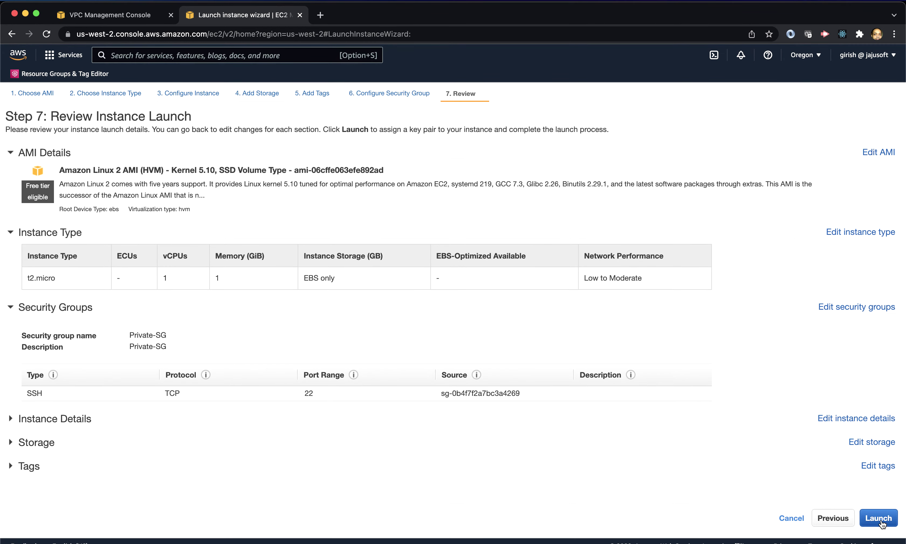
left_click(877, 520)
left_click(338, 365)
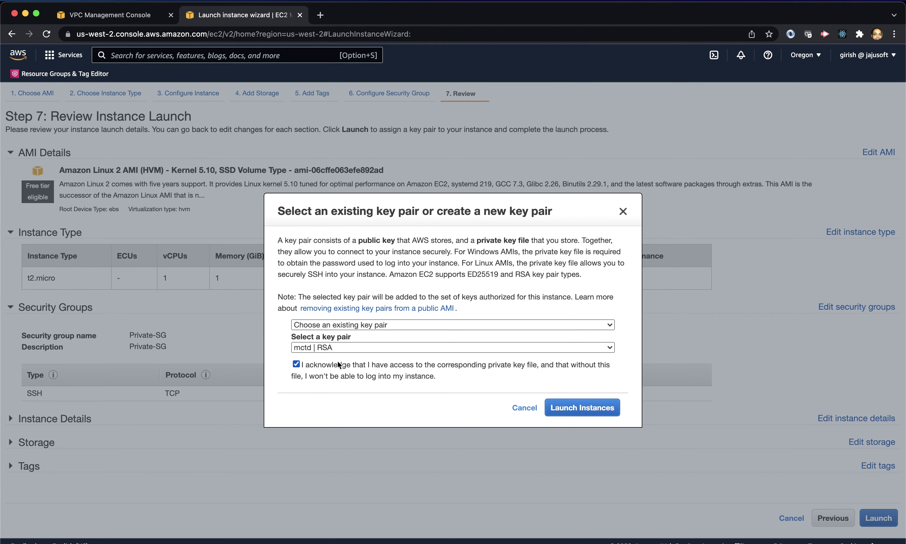
left_click(345, 347)
left_click(345, 422)
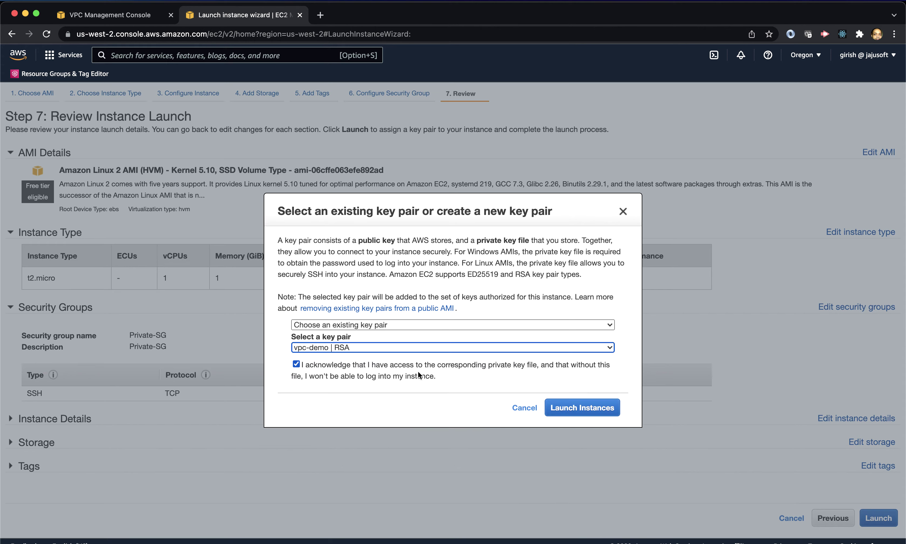
left_click(581, 414)
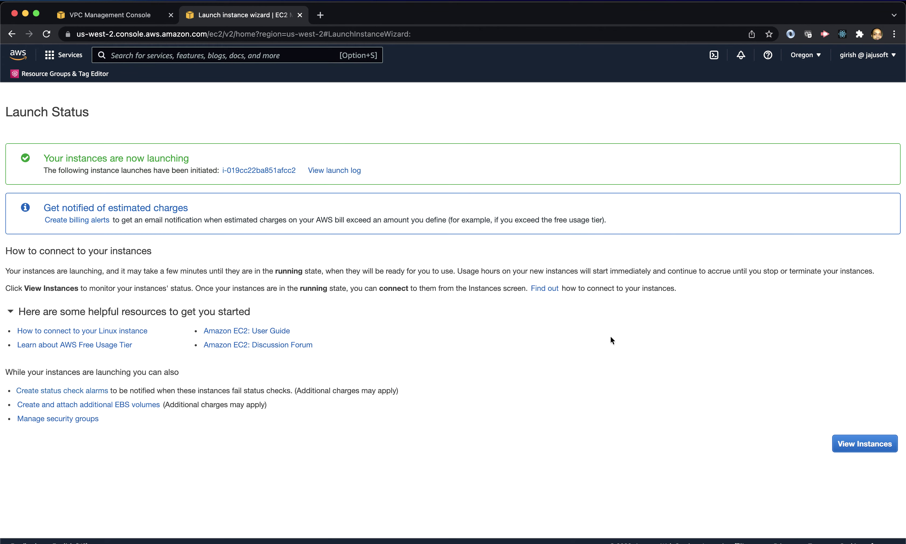
double_click(859, 446)
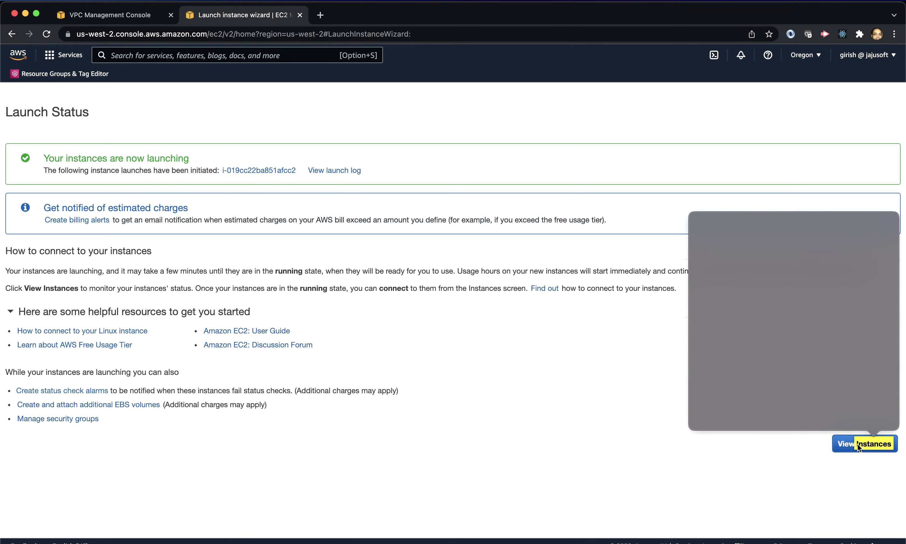
left_click(859, 446)
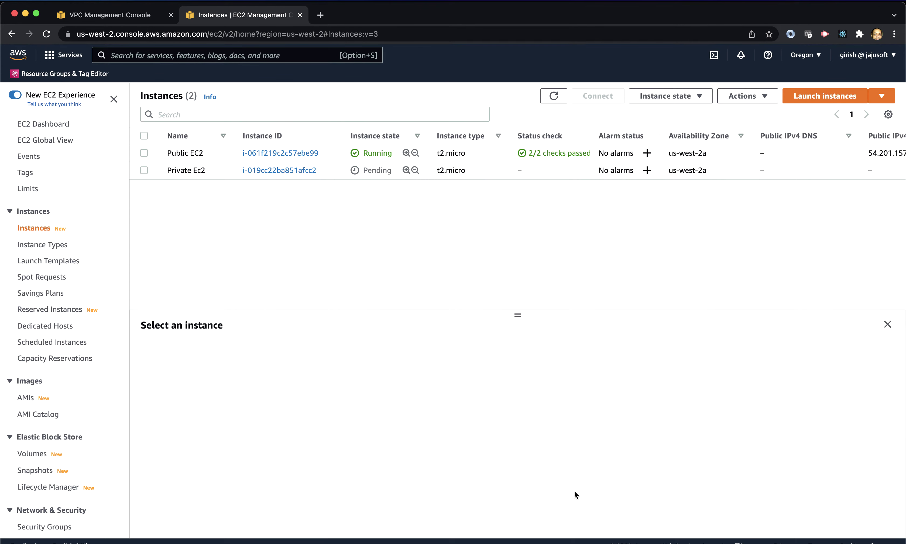
Switch to the terminal and exit the SSH session on the public EC2 instance
key("super+Tab")
key("super+Tab")
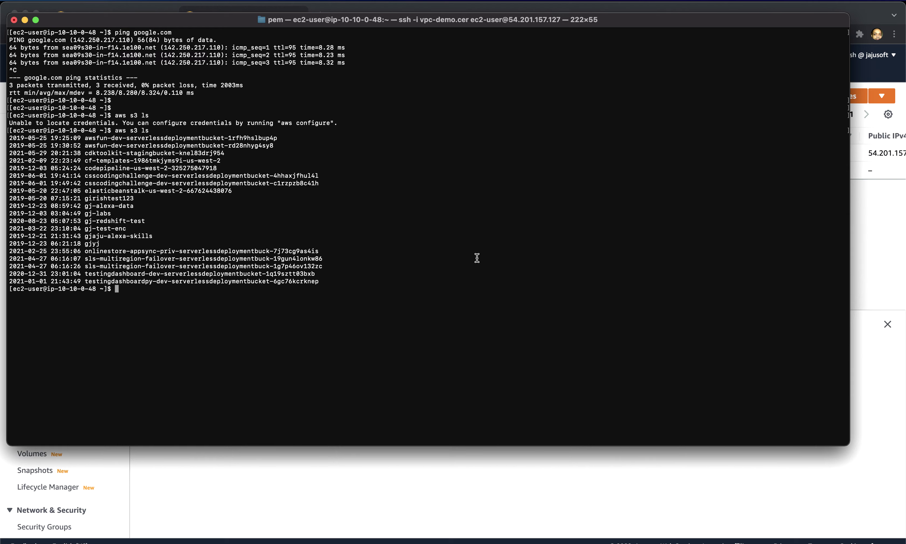
type("more pem")
key("BackSpace")
key("BackSpace")
key("BackSpace")
key("BackSpace")
key("BackSpace")
key("BackSpace")
key("BackSpace")
key("BackSpace")
type("exit")
key("Return")
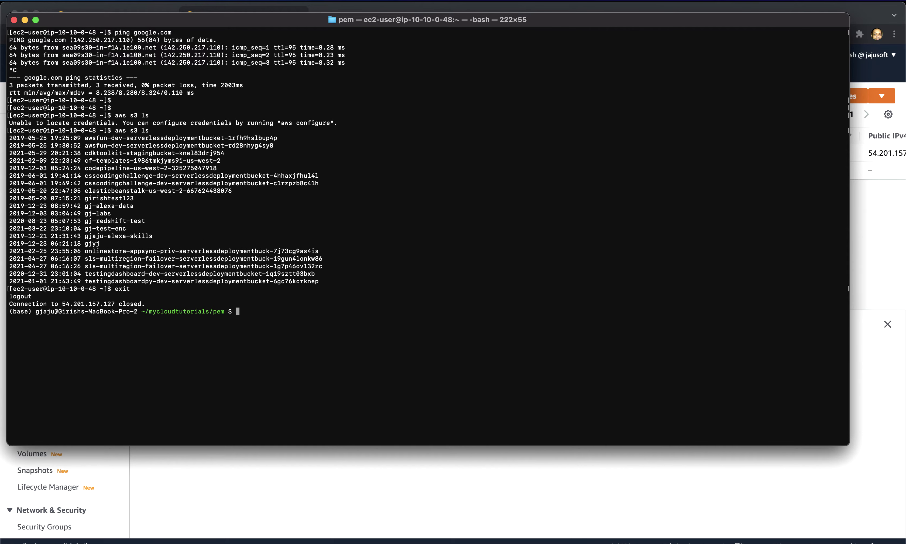
Display the local key file vpc-demo.cer with more, copy the whole private key block, and quit the pager
type("more vpc-demo.cer")
key("Return")
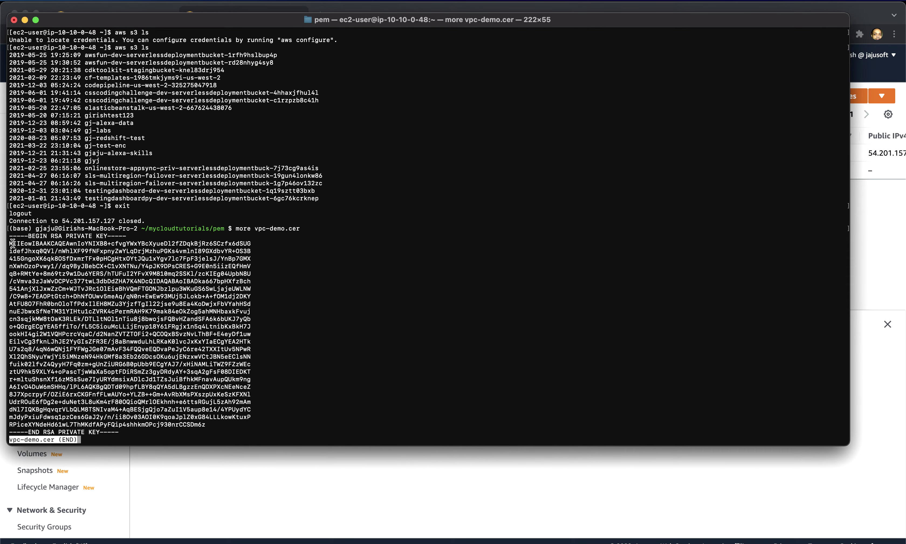
left_click_drag(9, 236, 150, 432)
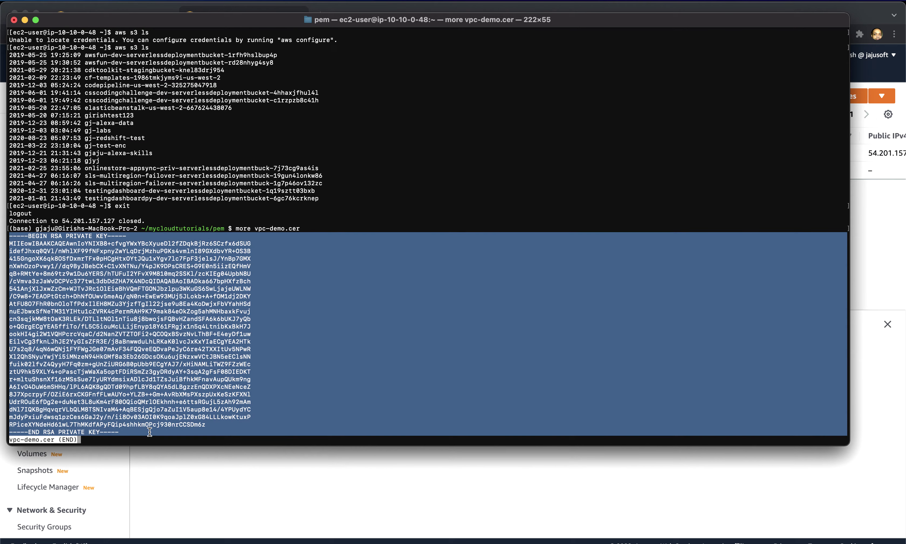
left_click(337, 356)
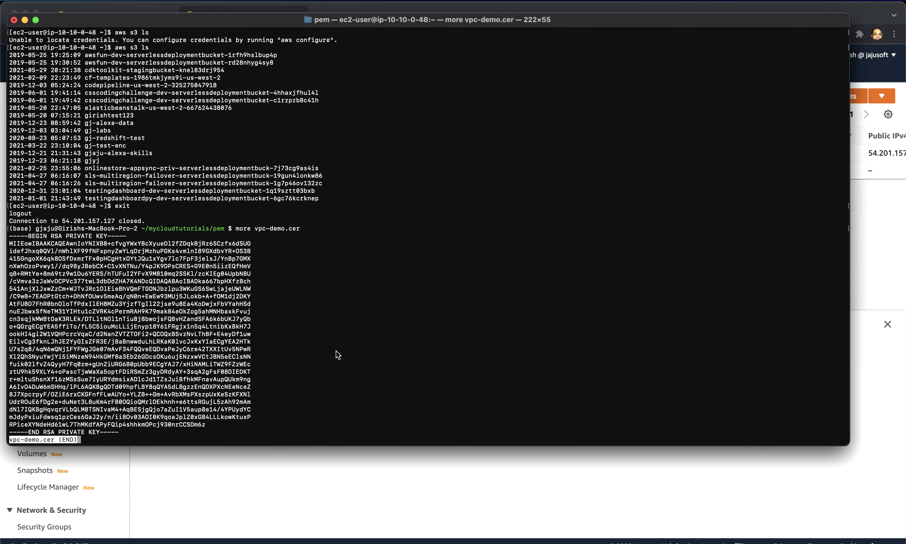
key("q")
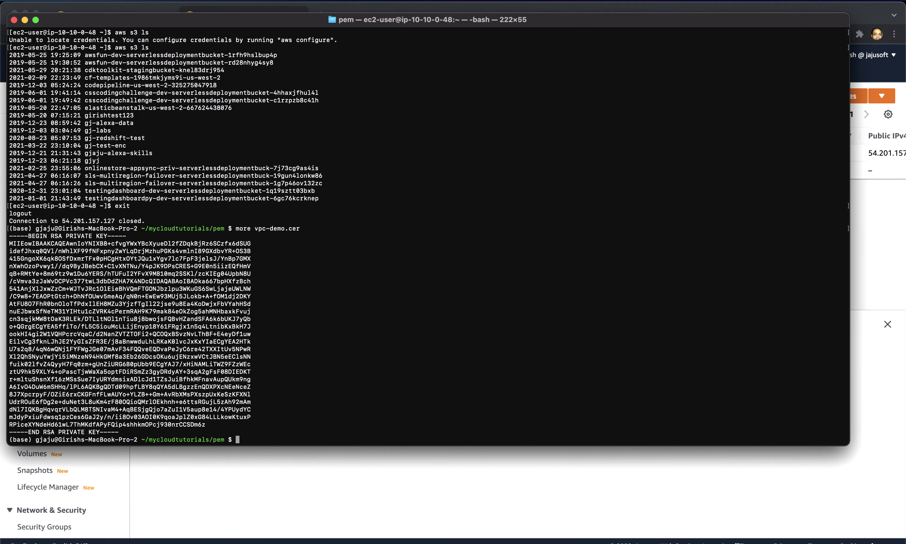
key("Up")
key("Up")
key("Return")
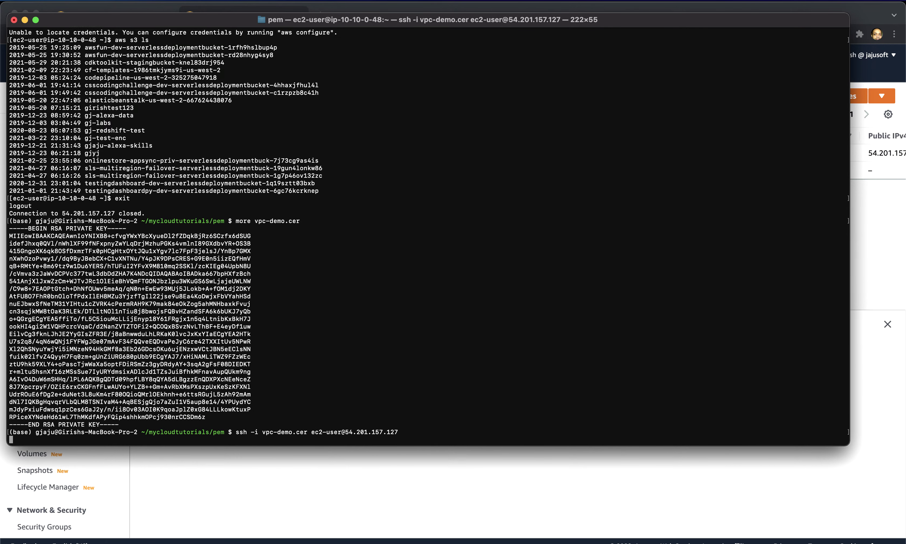
type("clear")
key("Return")
Create vpc-demo.cer on the public instance with vi, paste the copied private key into it, and save the file
type("vi vpc-")
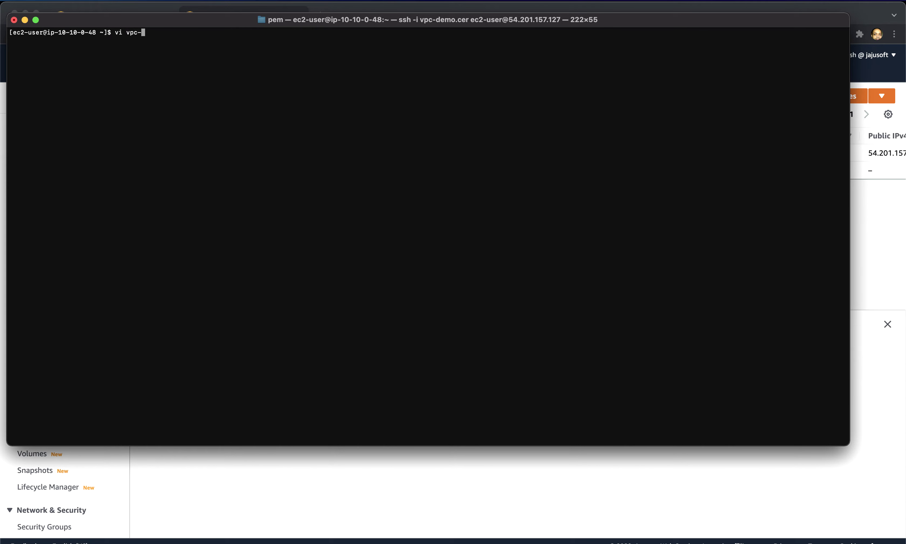
type("demo.cer")
key("Return")
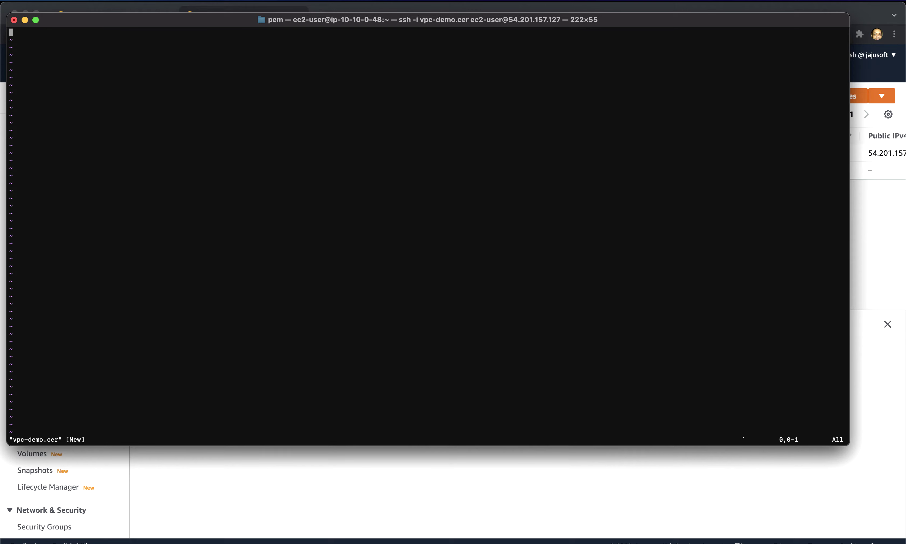
key("i")
key("super+v")
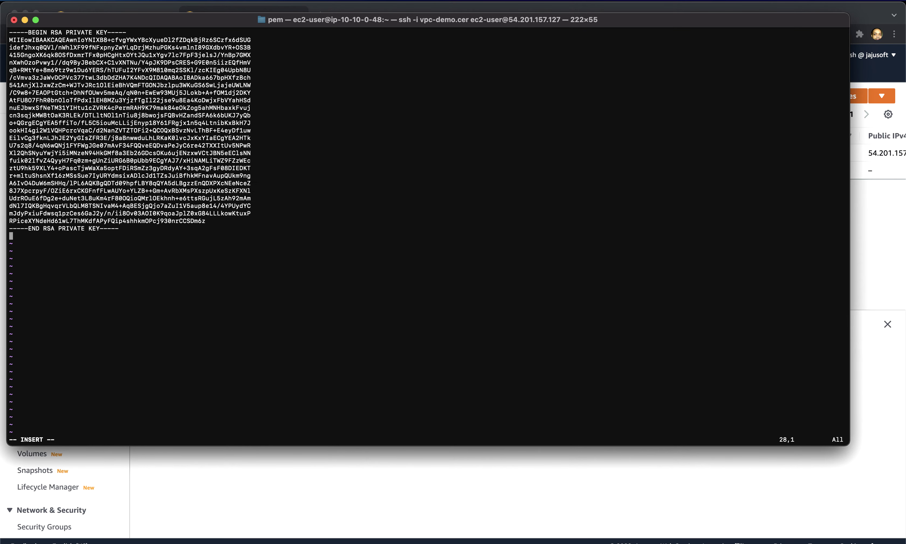
key("BackSpace")
key("Escape")
type(":wq")
key("Return")
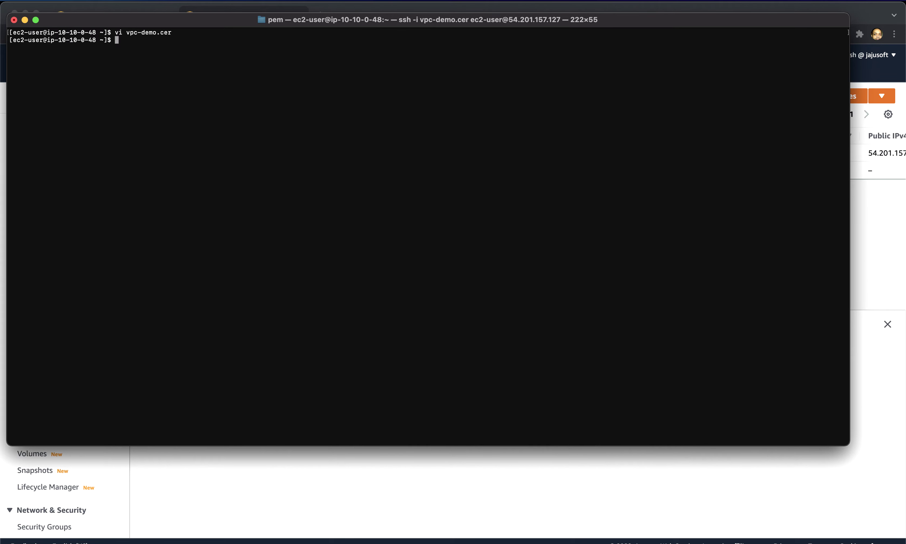
Set the permissions of vpc-demo.cer to 0400 with chmod
type("chmod 04")
key("BackSpace")
type("400 v")
key("Tab")
key("Return")
key("Return")
key("Return")
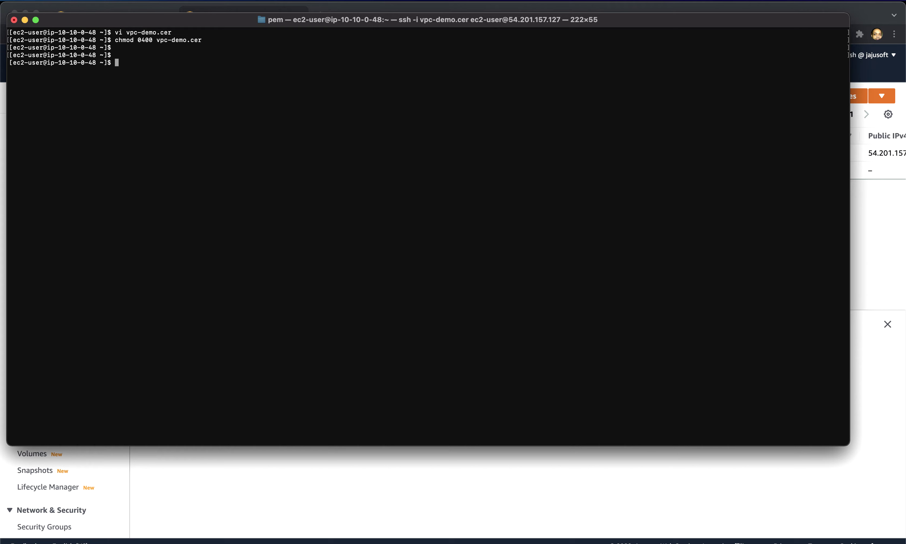
Test the public instance's internet access by pinging google.com, and stop the ping after a few replies
type("pinmg")
key("BackSpace")
key("BackSpace")
key("BackSpace")
key("BackSpace")
type("ng goog;l")
key("BackSpace")
key("BackSpace")
type("le.com")
key("Return")
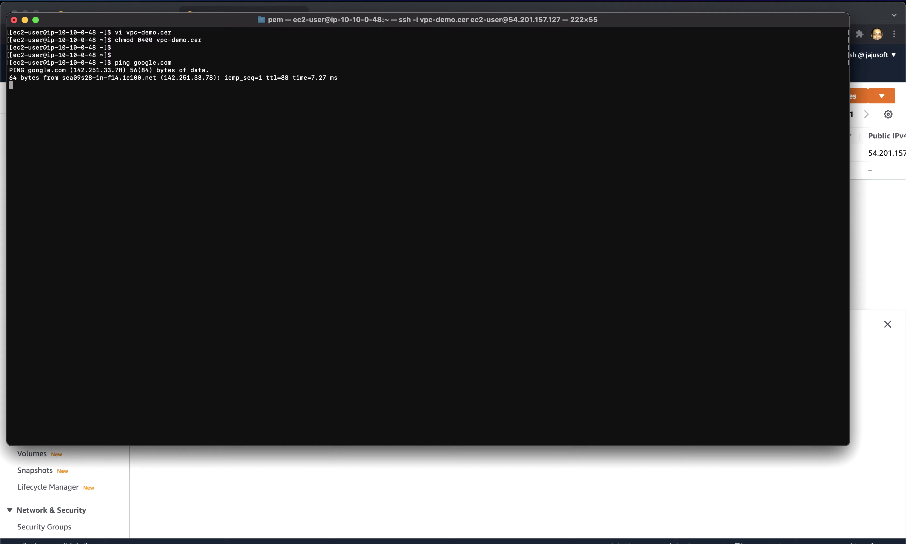
key("ctrl+c")
List the S3 buckets from the public instance with aws s3 ls, and clear the terminal
type("aws s3 ls")
key("Return")
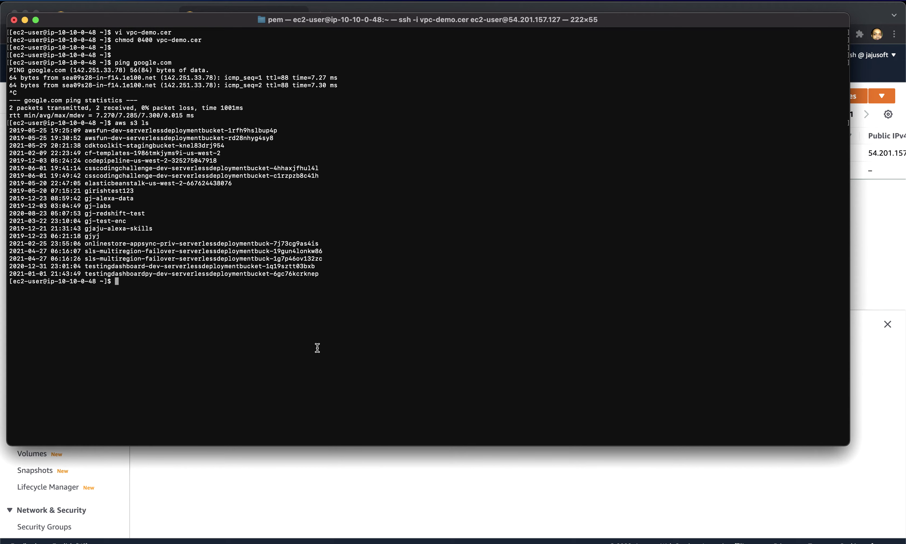
type("clea")
type("r")
key("Return")
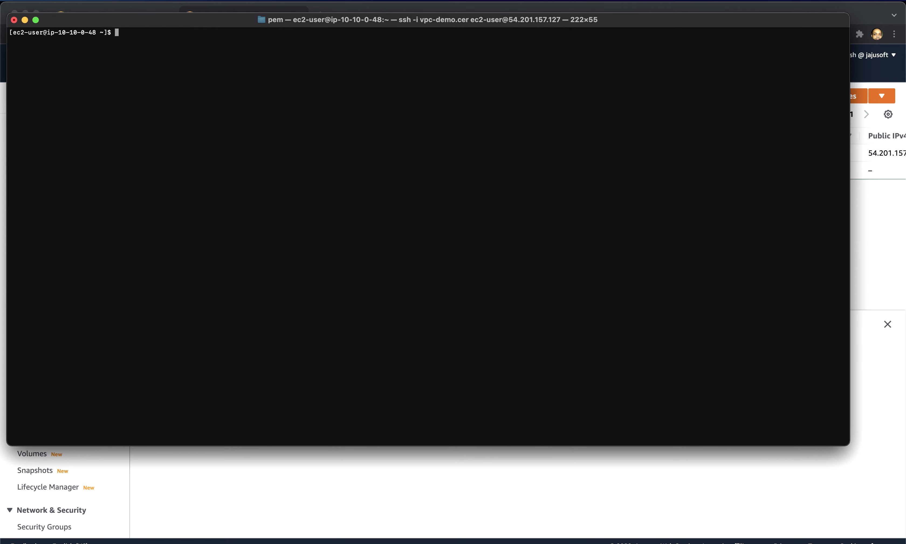
Switch back to the EC2 console in the browser and copy the private IPv4 address of the Private Ec2 instance
key("super+Tab")
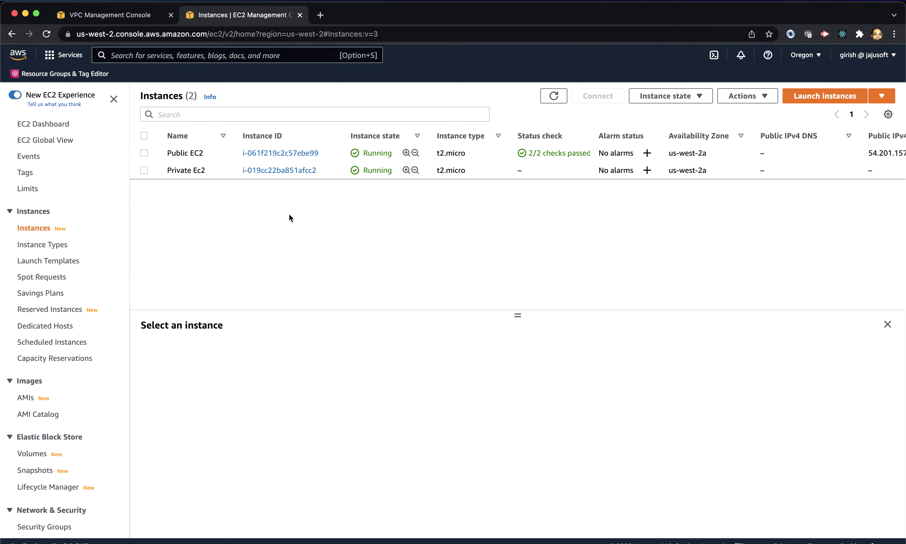
left_click(184, 171)
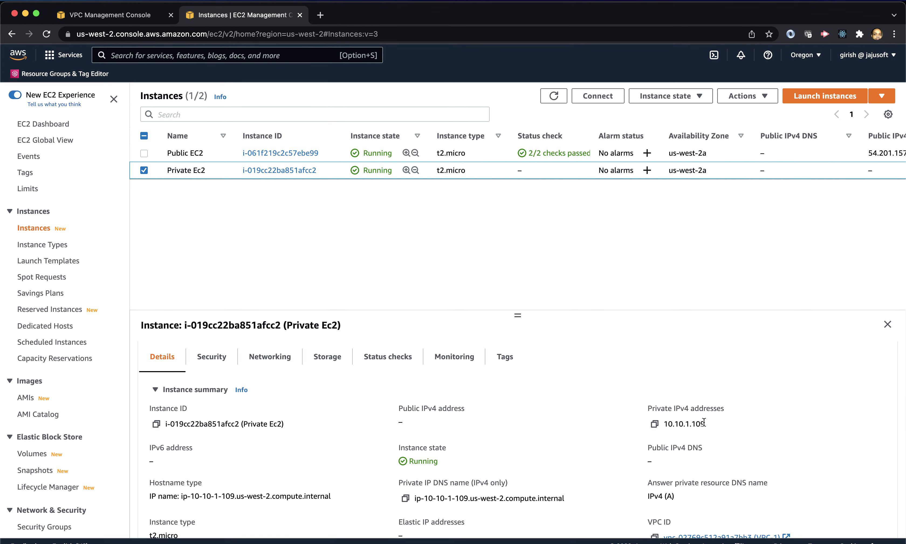
left_click(654, 425)
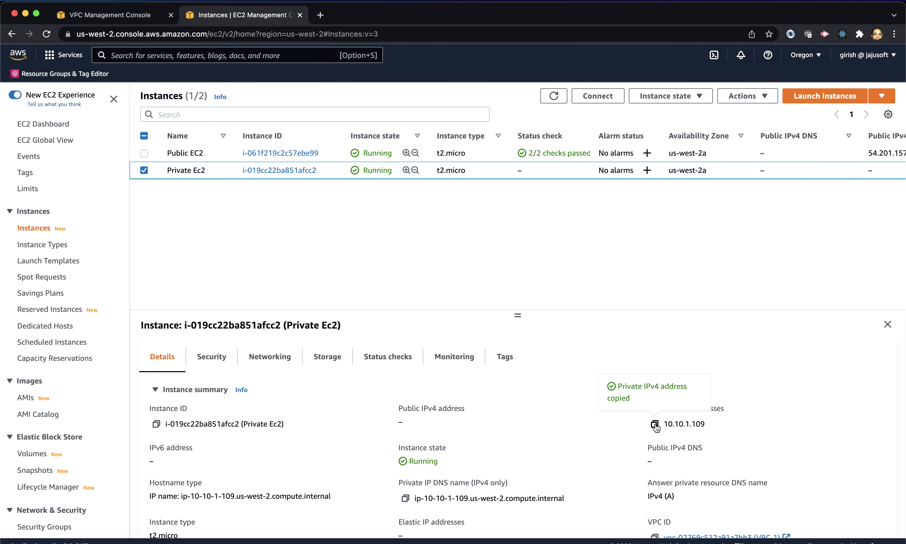
key("super+Tab")
type("ssh ")
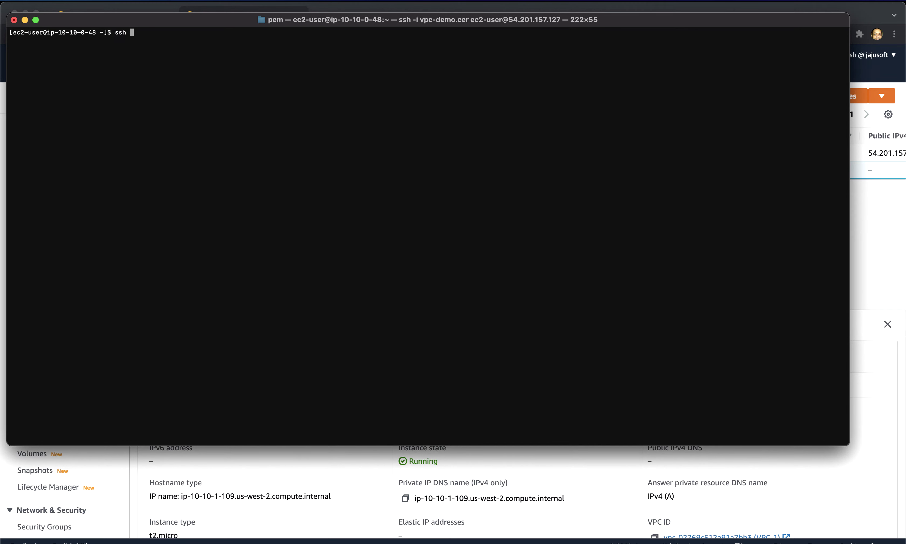
type("-i vp")
key("Tab")
type("ec2-user@10.10.1.109")
key("Return")
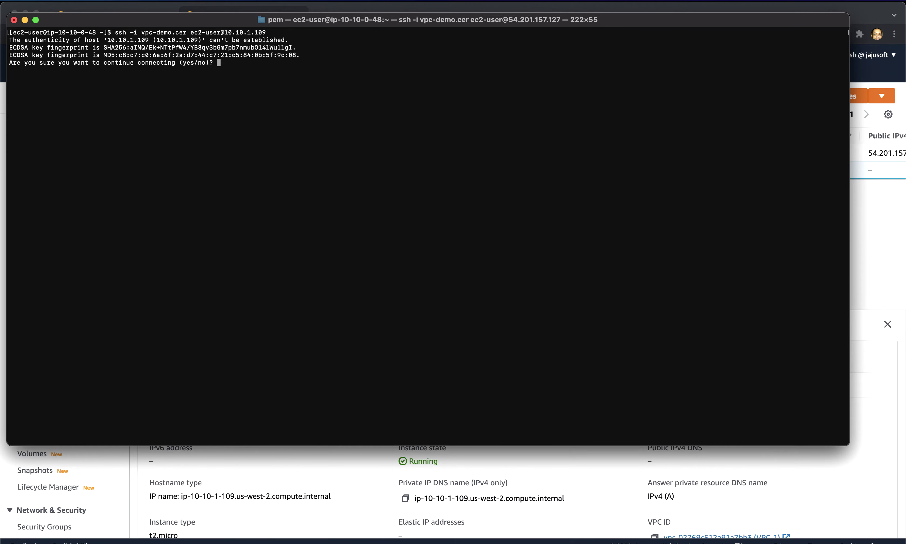
type("yes")
key("Return")
key("Return")
key("Return")
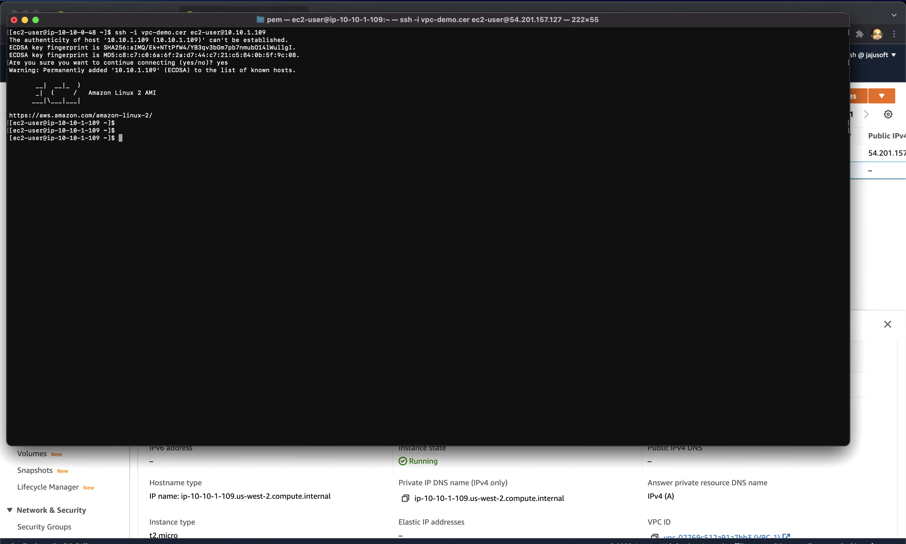
Test the private instance's connectivity by pinging google.com, stop the ping, and list the S3 buckets with aws s3 ls
type("ping google.com")
key("Return")
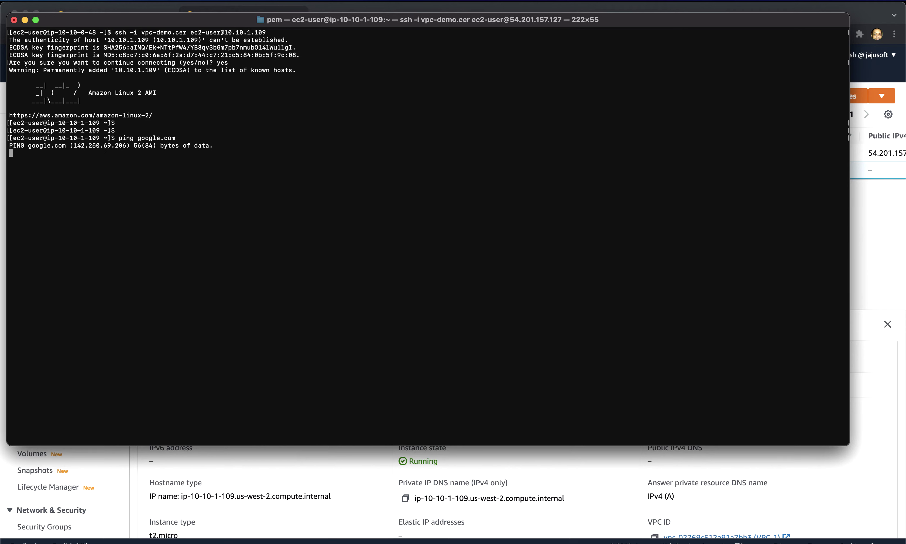
key("ctrl+c")
key("Return")
key("Return")
type("aws s3 ls")
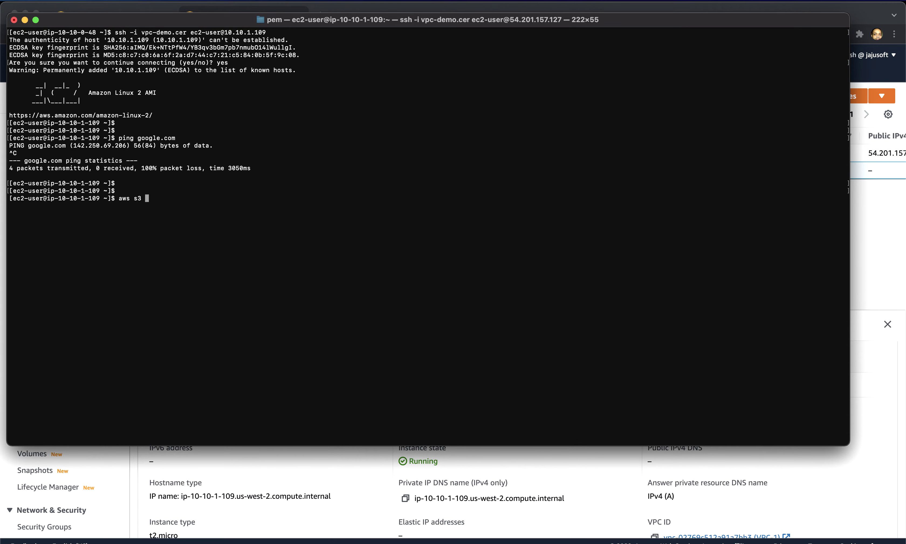
key("Return")
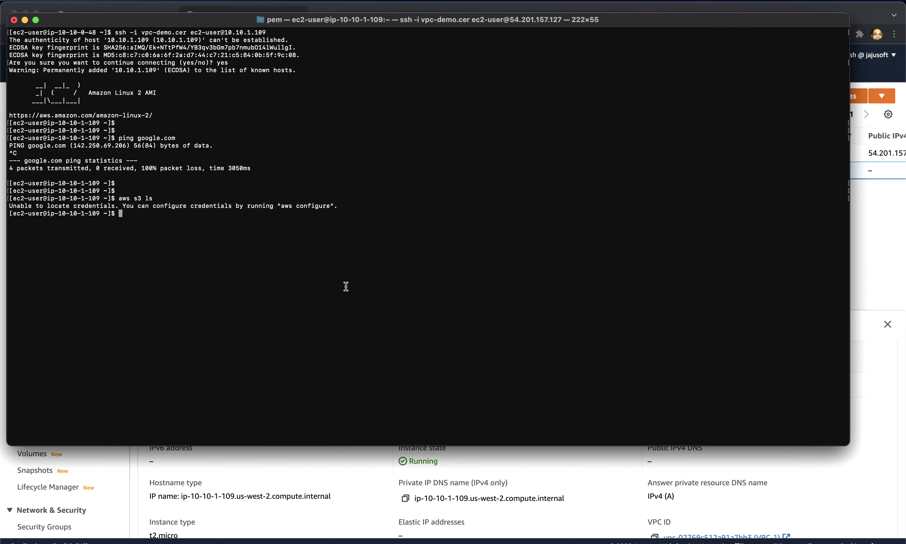
Switch to the EC2 console in the browser and attach the IAM role VPC-1-EC2-S3-Role-1 to the Private Ec2 instance
left_click(366, 494)
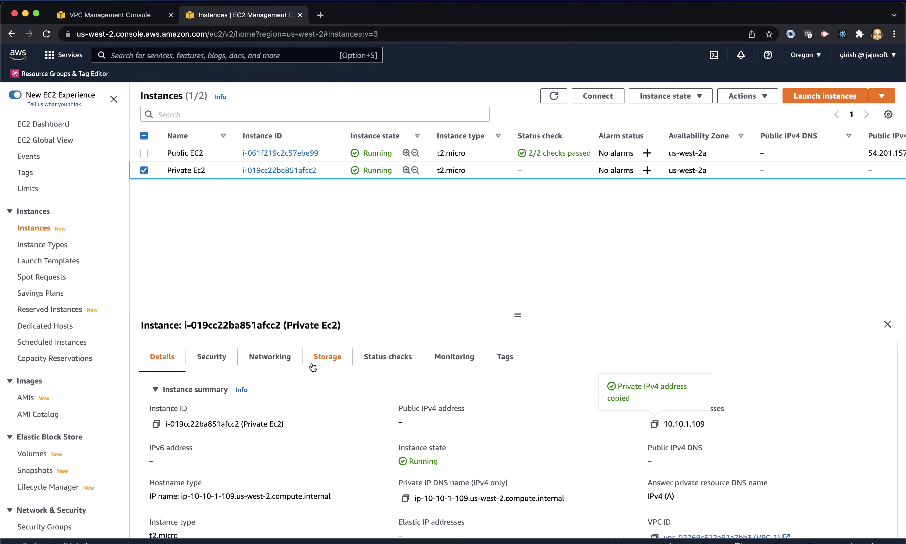
left_click(762, 98)
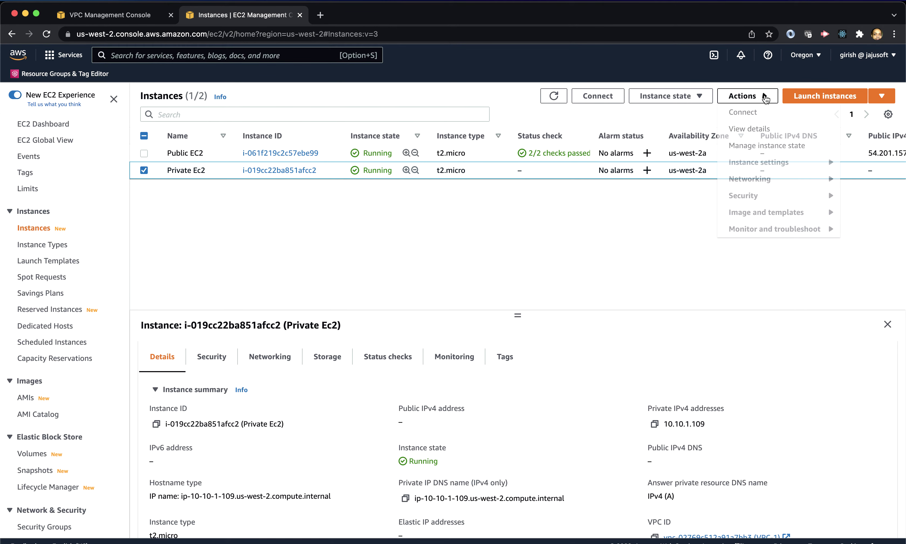
left_click(757, 198)
left_click(672, 243)
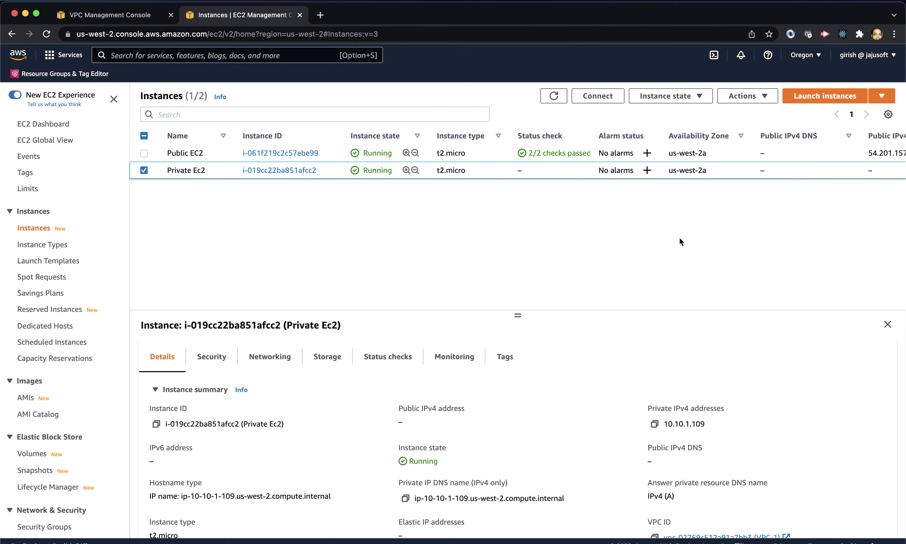
left_click(746, 96)
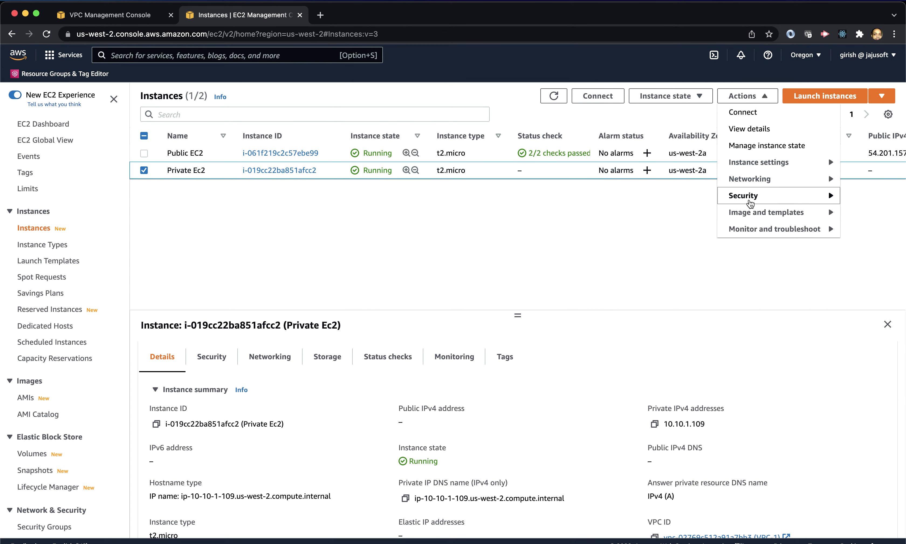
left_click(750, 193)
left_click(680, 235)
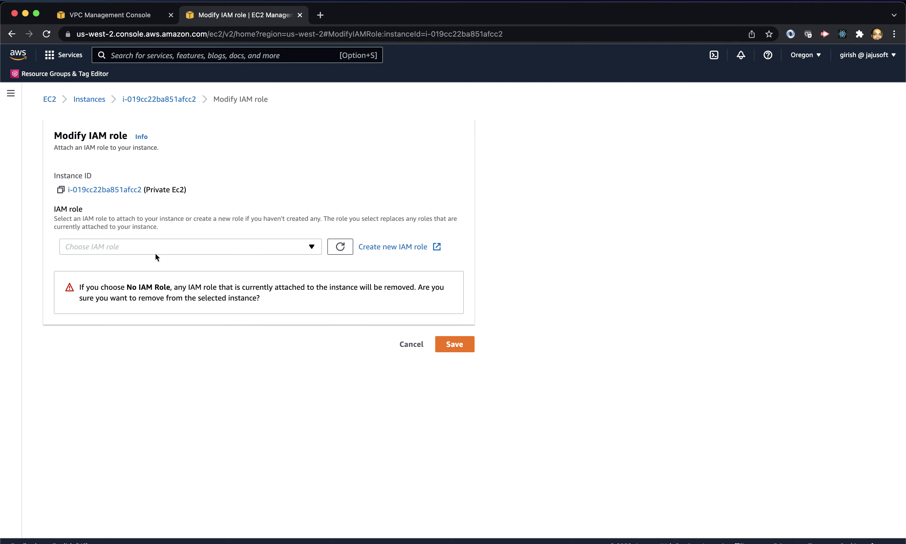
left_click(214, 243)
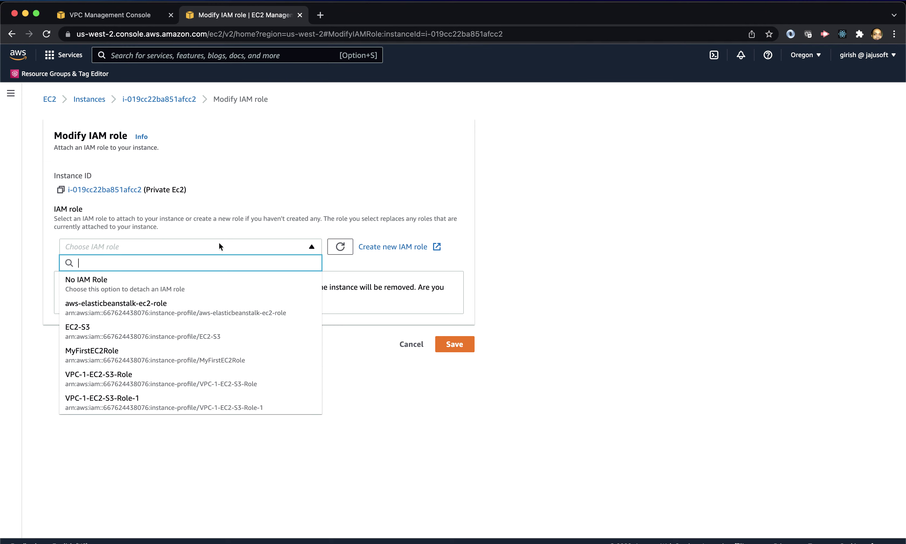
left_click(200, 404)
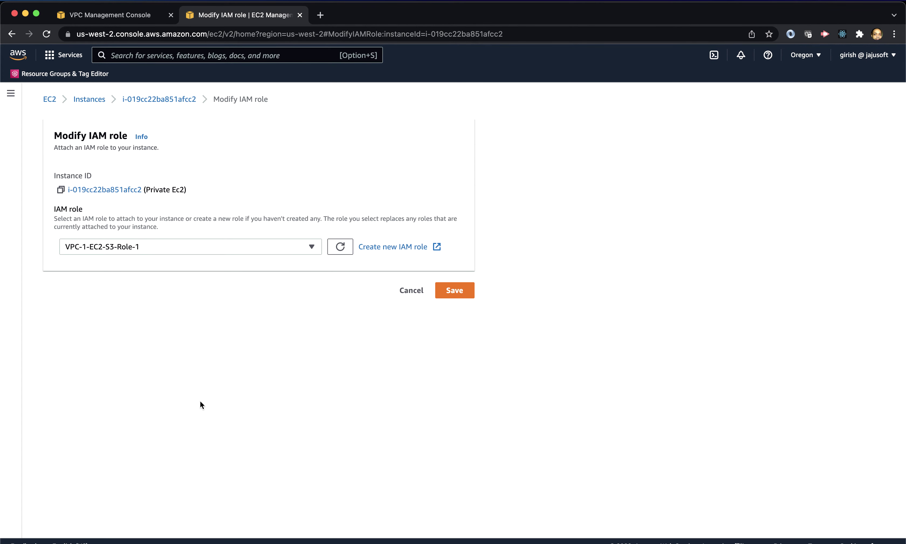
left_click(459, 292)
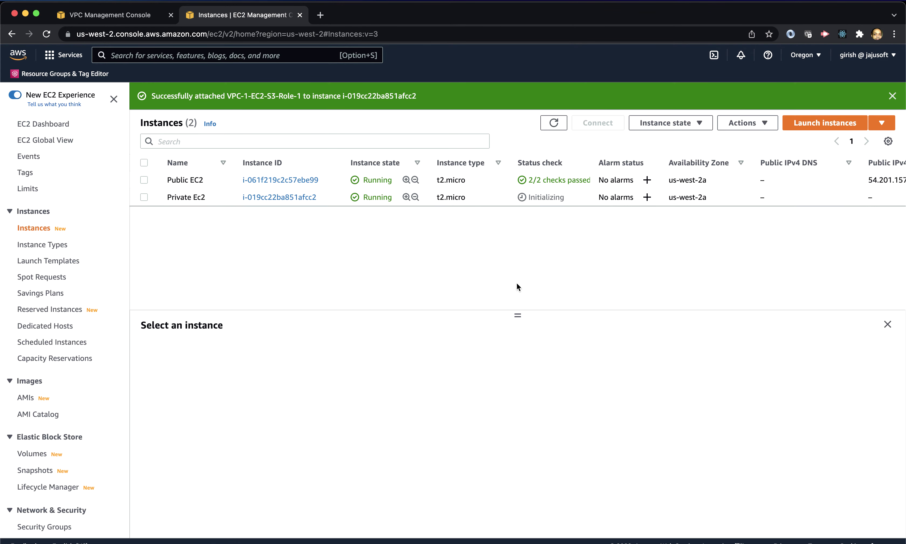
Switch back to the terminal and rerun aws s3 ls on the private instance
key("super+Tab")
key("Up")
key("Return")
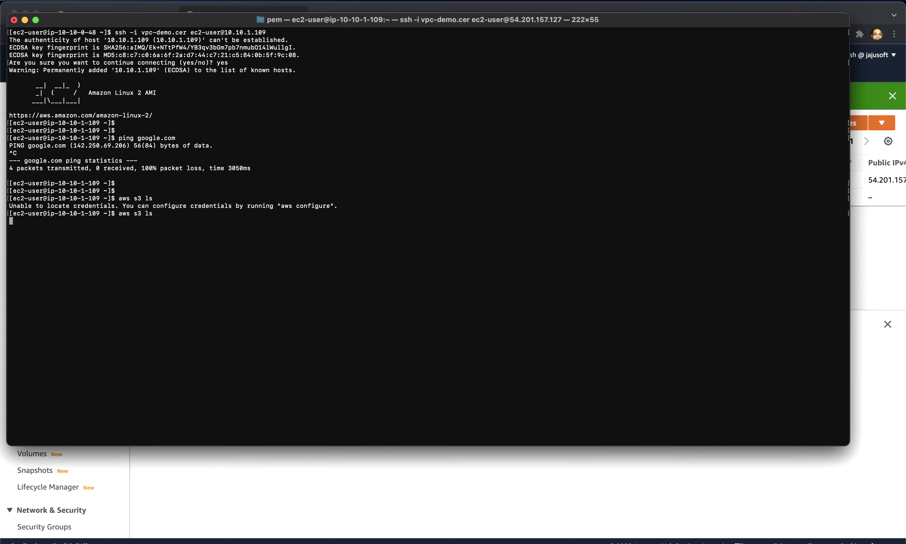
Switch to the 02-vpc-public-private-subnets README in the browser and review its verification steps and conclusion
key("super+Tab")
key("super+grave")
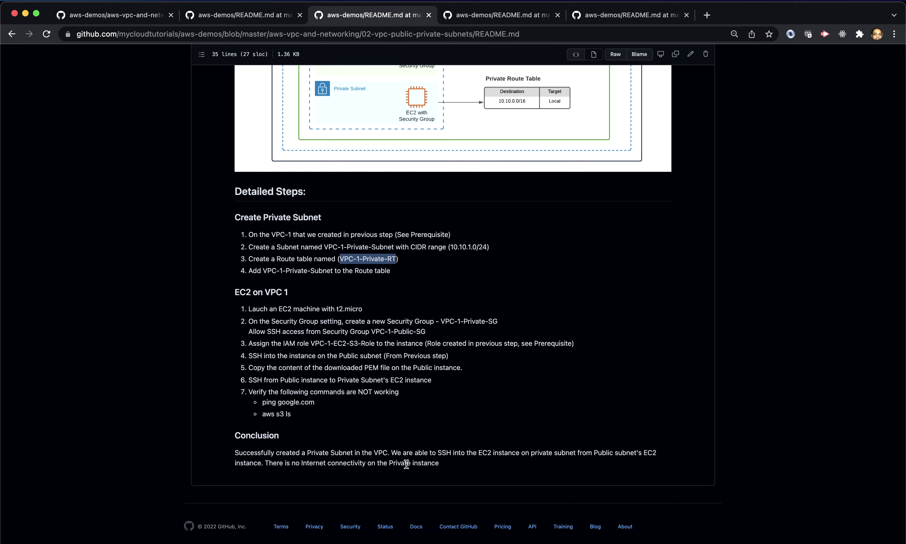
scroll(544, 413, "up", 1)
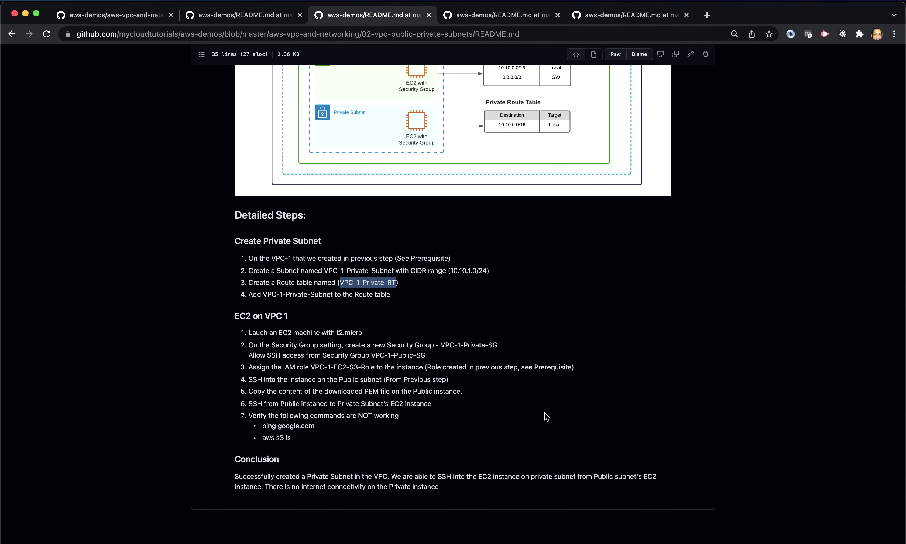
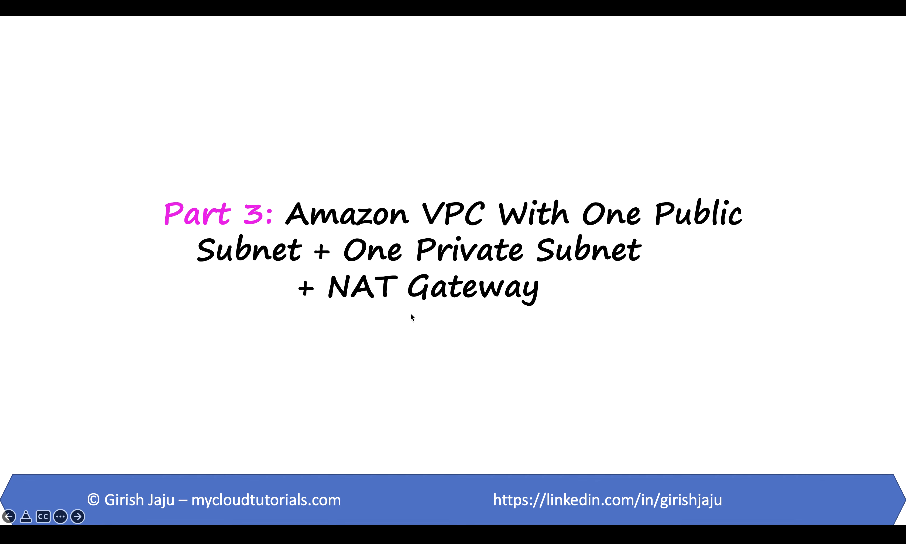
Review the NAT gateway architecture slide and the Create NAT Gateway steps in the 03-vpc-public-private-subnets-natgw README
left_click(452, 335)
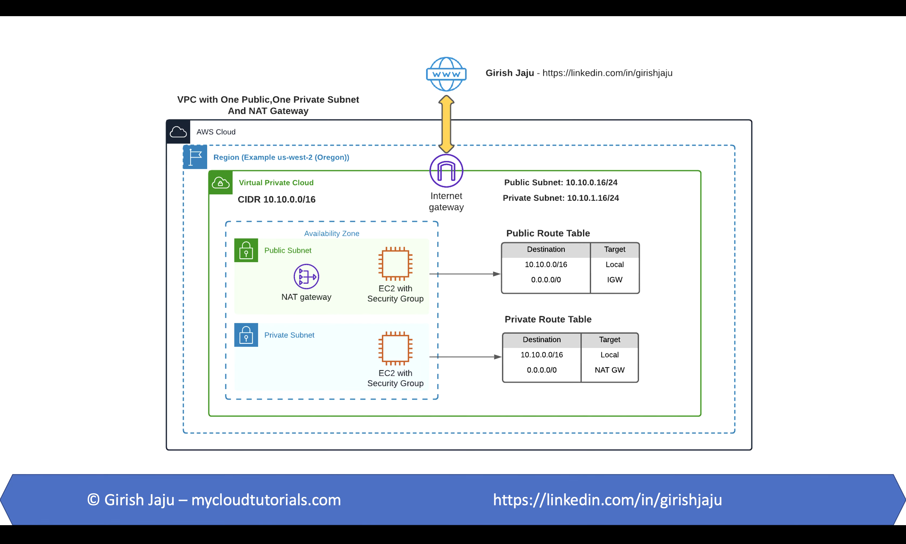
key("super+Tab")
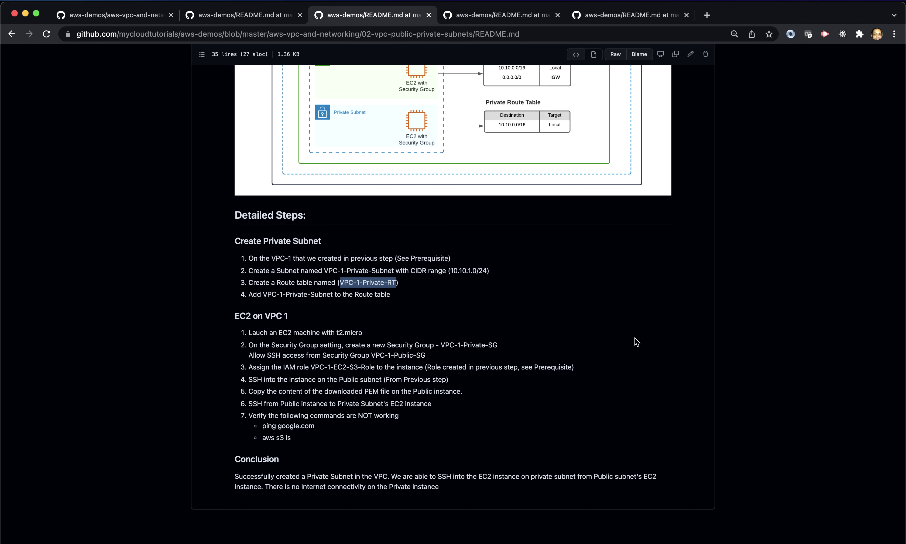
scroll(632, 331, "up", 3)
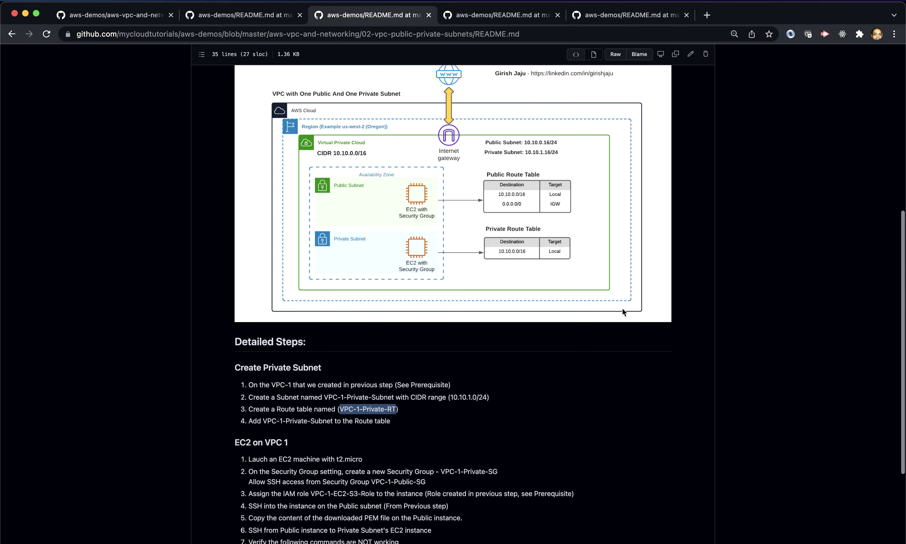
left_click(502, 19)
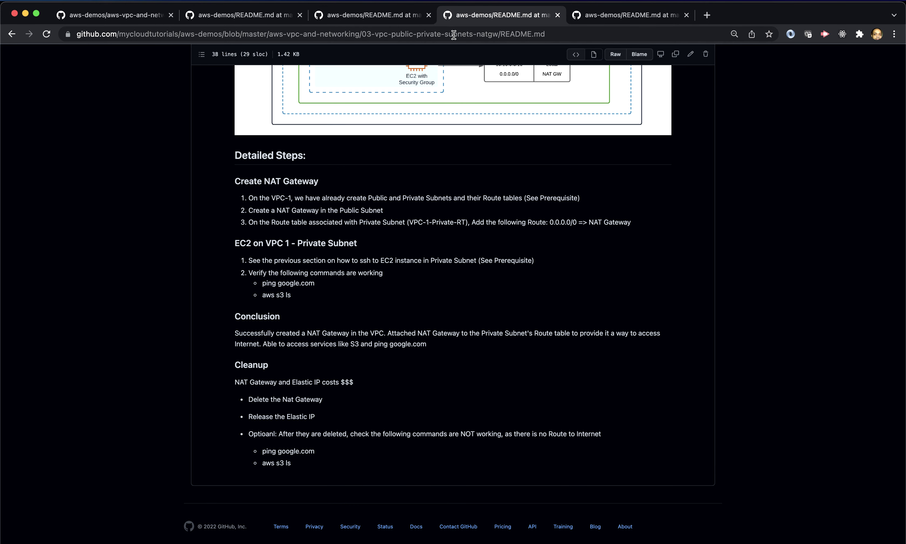
scroll(455, 291, "up", 1)
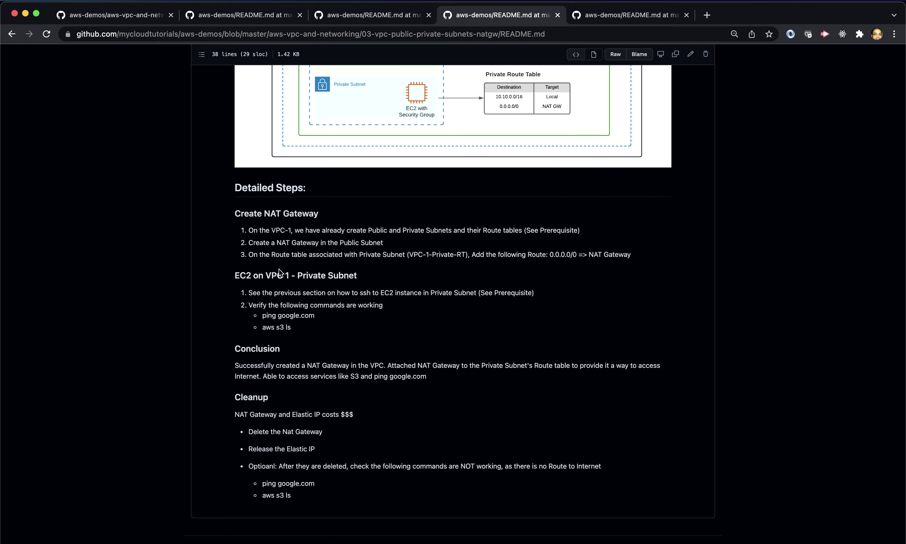
scroll(328, 269, "up", 1)
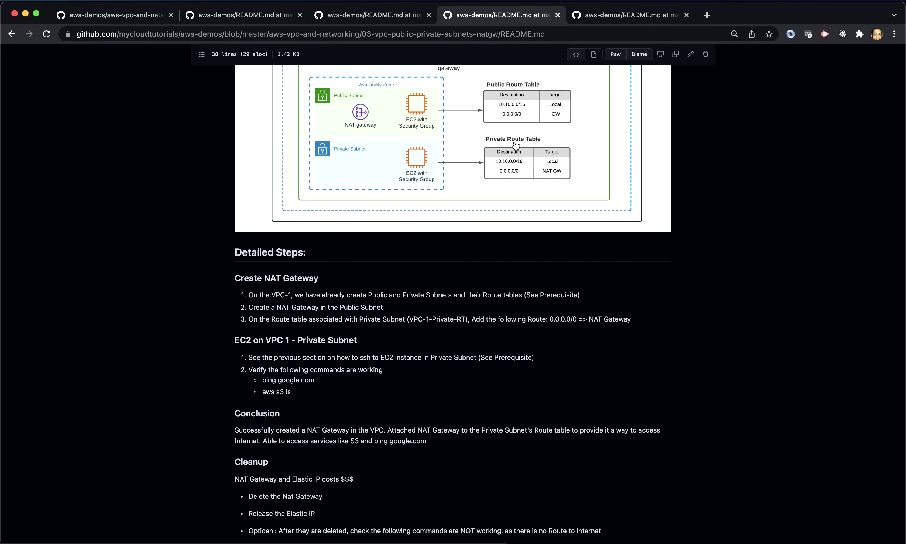
scroll(561, 279, "down", 2)
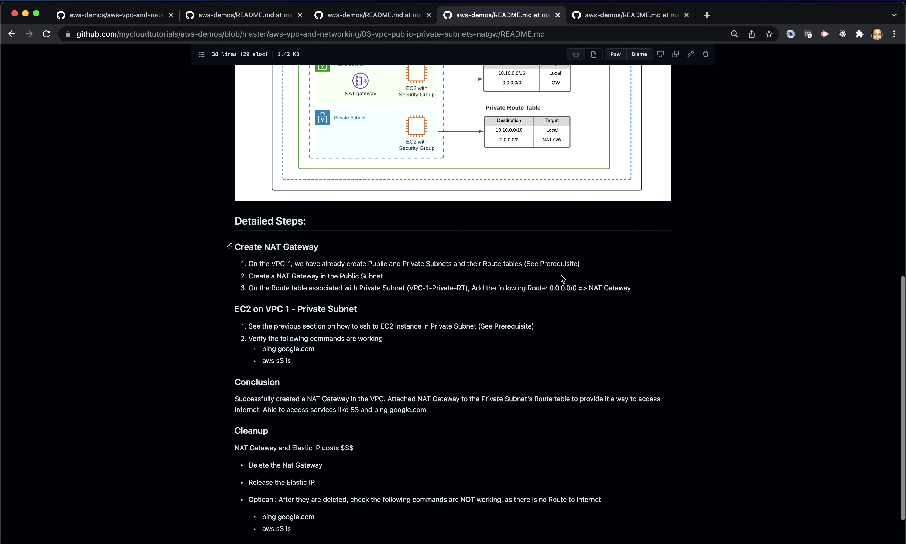
Return to the AWS VPC console and start a new NAT gateway named VPC-1-NGW
key("super+Tab")
key("super+shift+Tab")
key("super+grave")
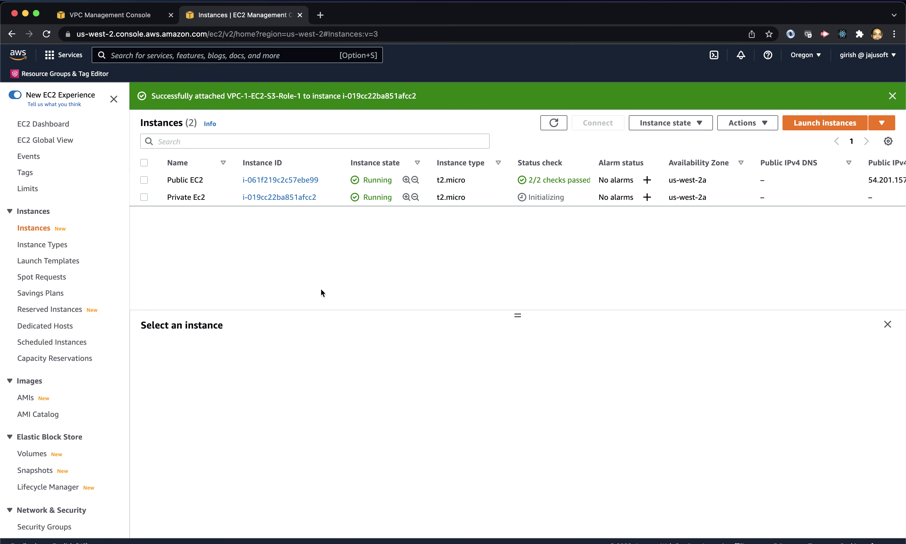
left_click(105, 17)
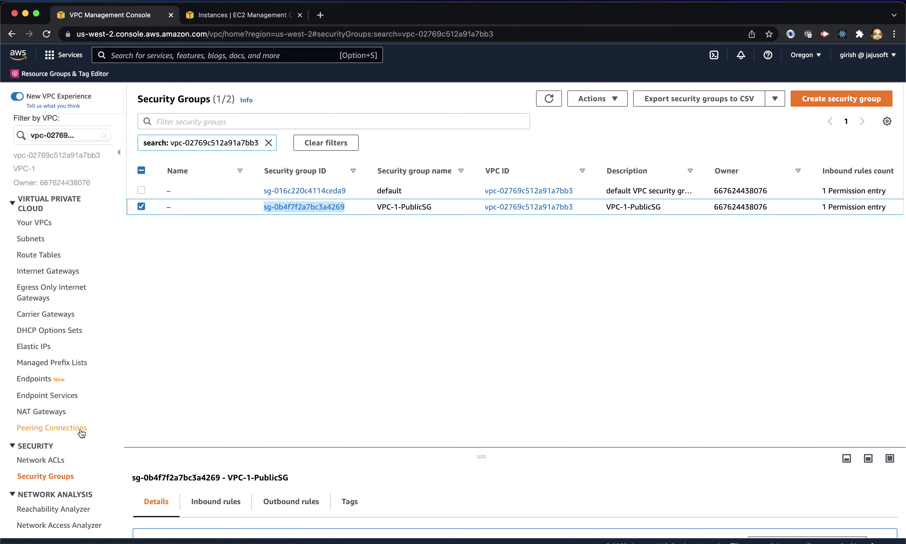
left_click(57, 412)
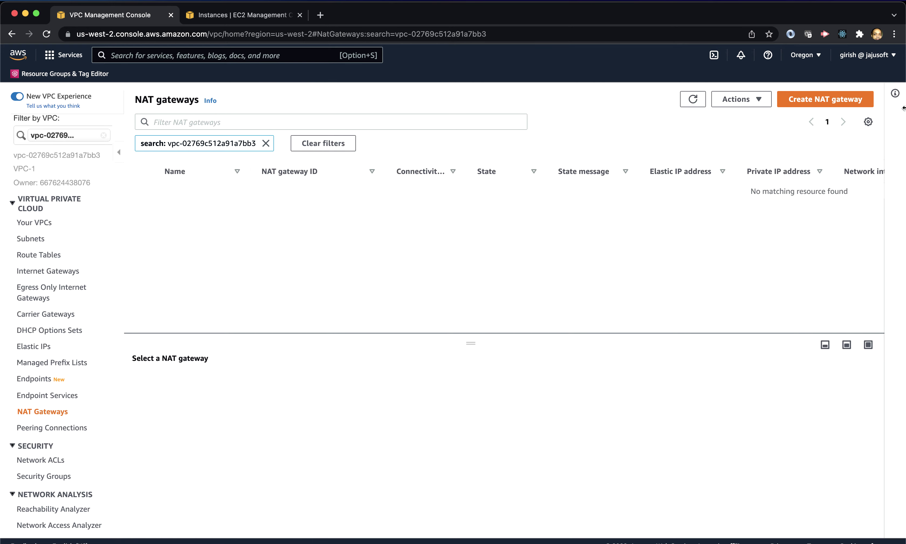
left_click(829, 99)
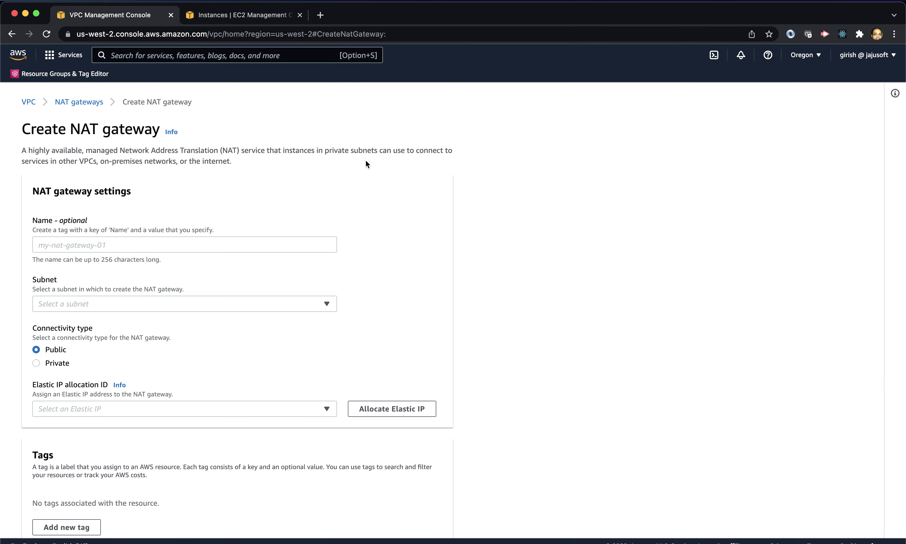
left_click(172, 246)
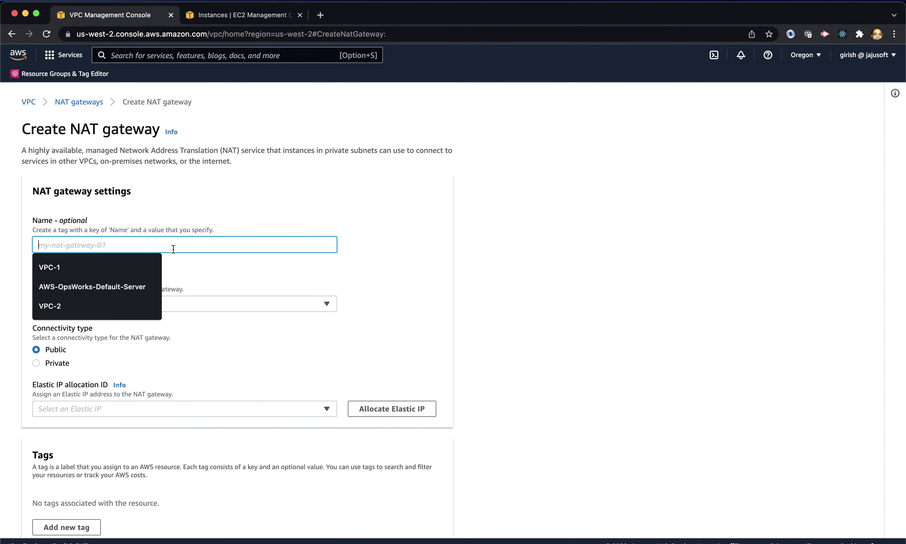
left_click(104, 271)
type("-NGW")
key("Tab")
Place the NAT gateway in VPC-1-Public-Subnet and allocate a new Elastic IP for it
left_click(112, 299)
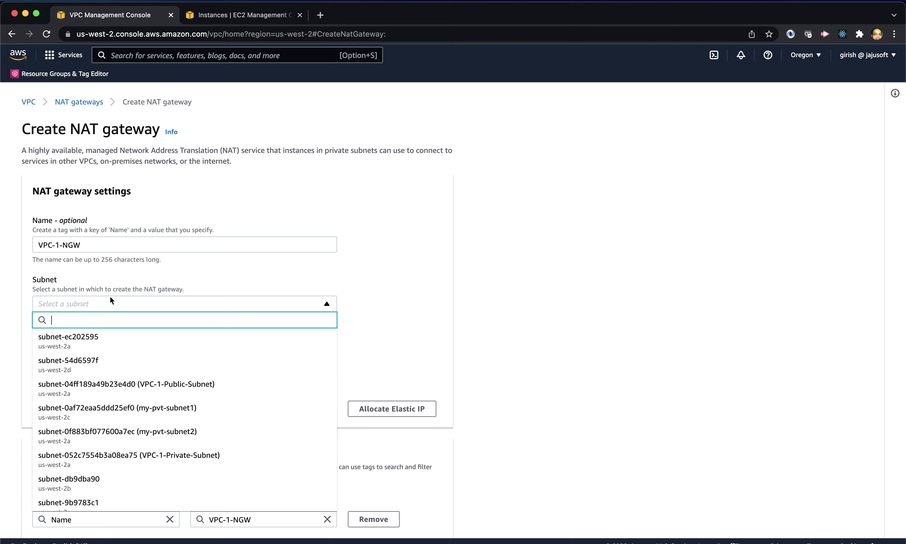
scroll(155, 380, "down", 1)
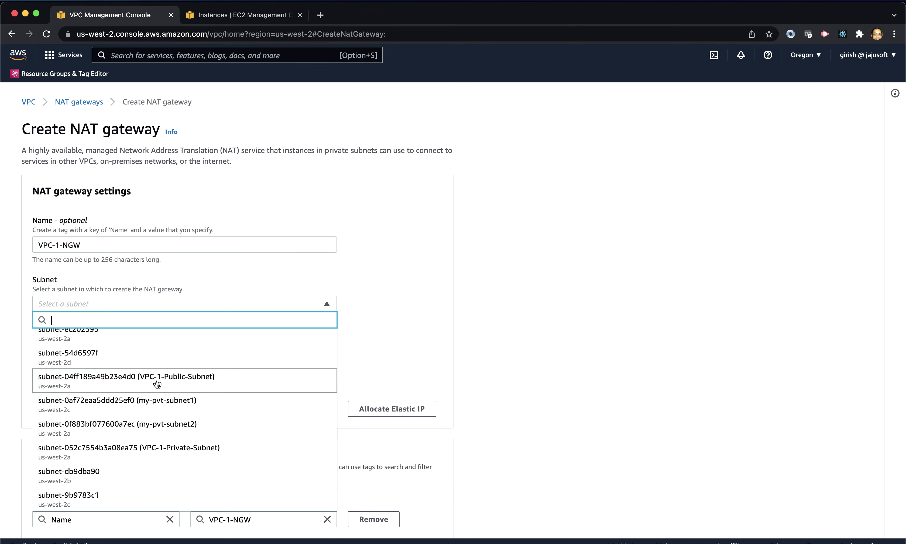
scroll(123, 479, "up", 1)
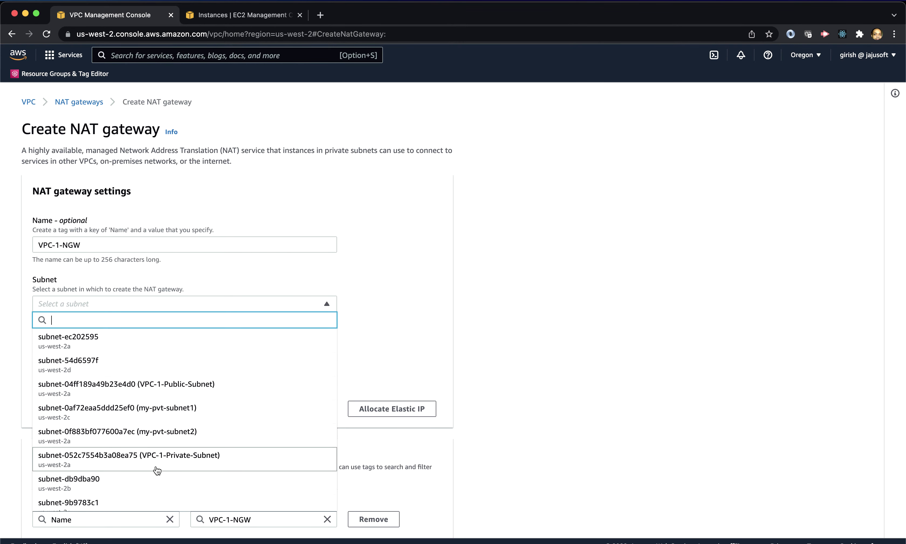
left_click(182, 385)
scroll(616, 290, "down", 1)
scroll(617, 287, "down", 3)
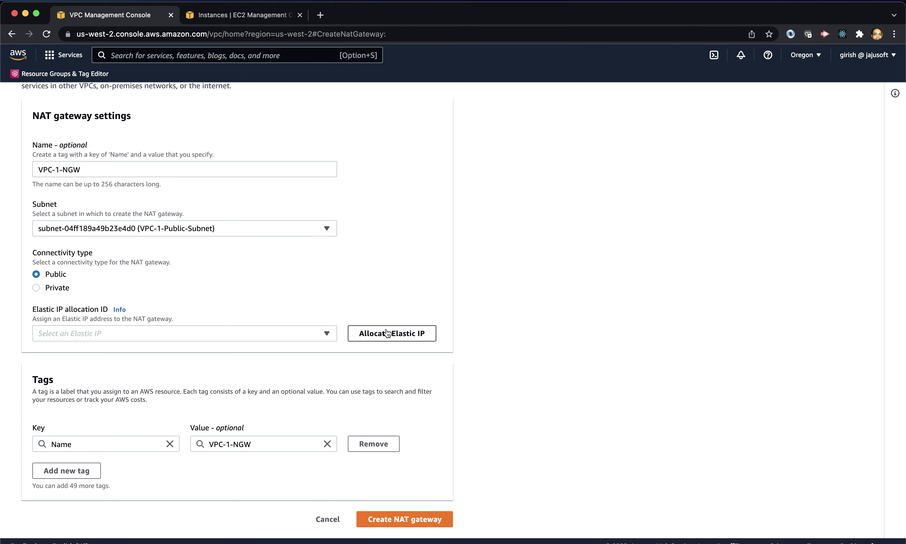
left_click(404, 335)
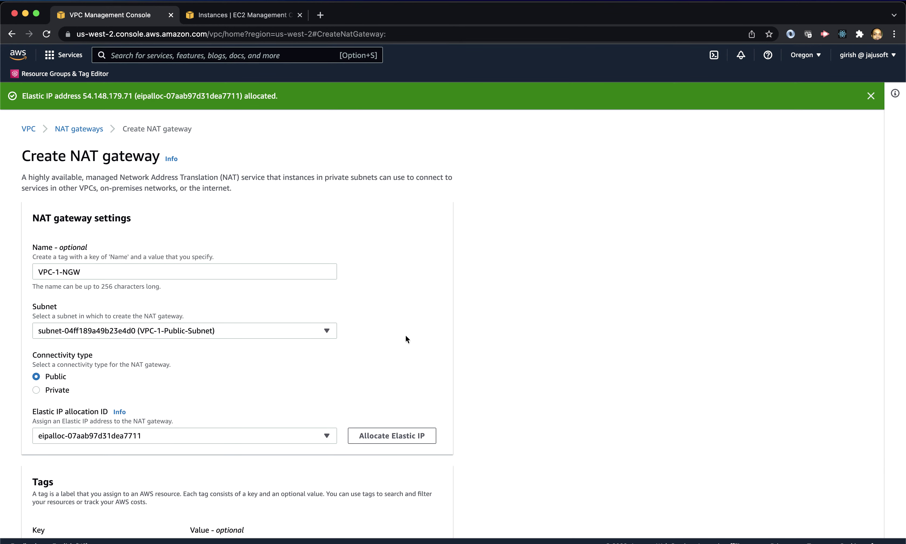
Create the VPC-1-NGW NAT gateway with public connectivity and the allocated Elastic IP
scroll(479, 370, "down", 3)
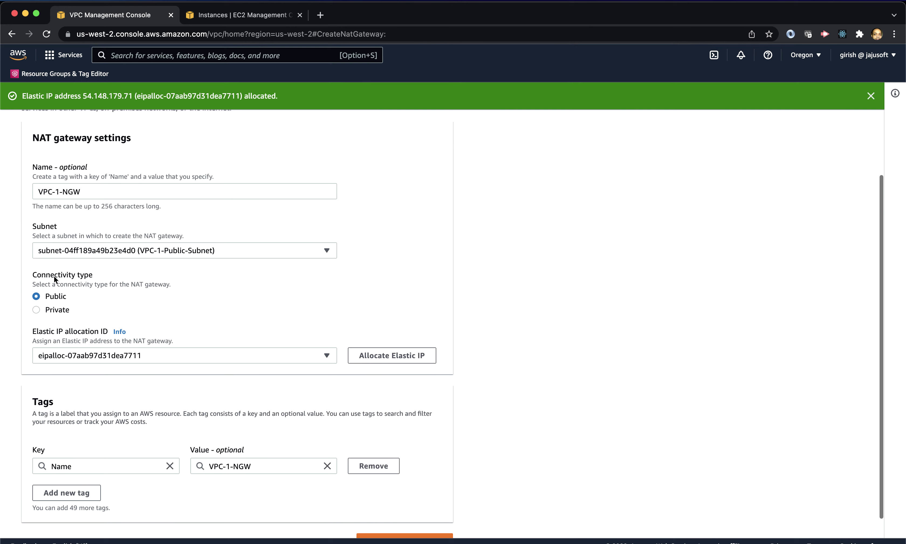
scroll(96, 312, "down", 1)
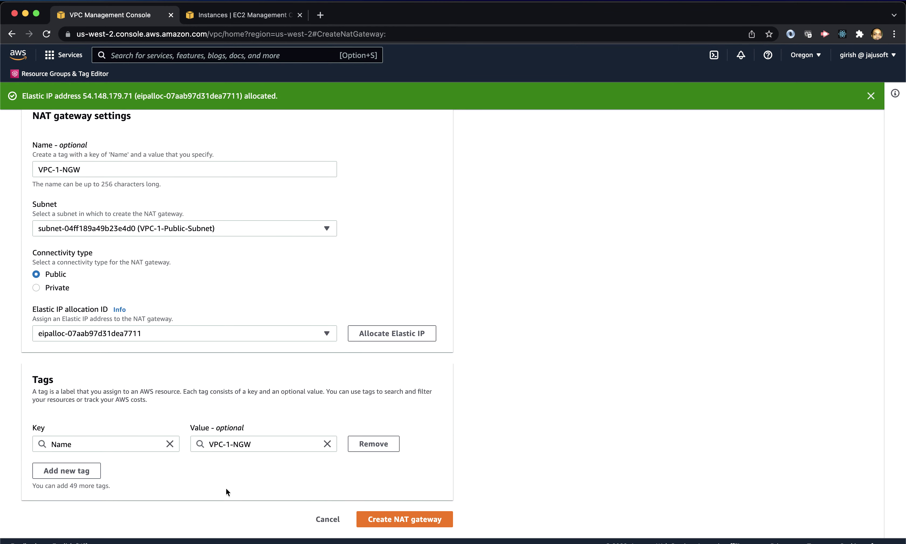
left_click(392, 519)
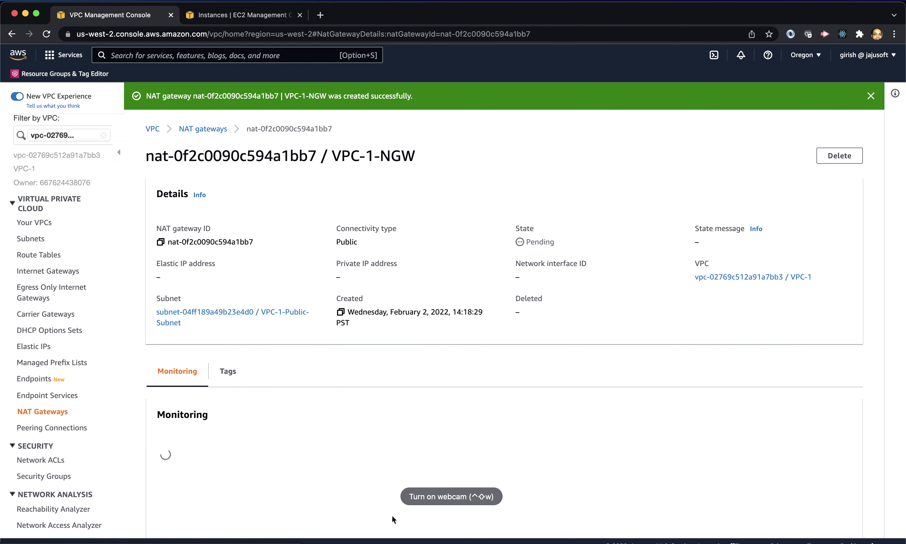
scroll(515, 404, "down", 3)
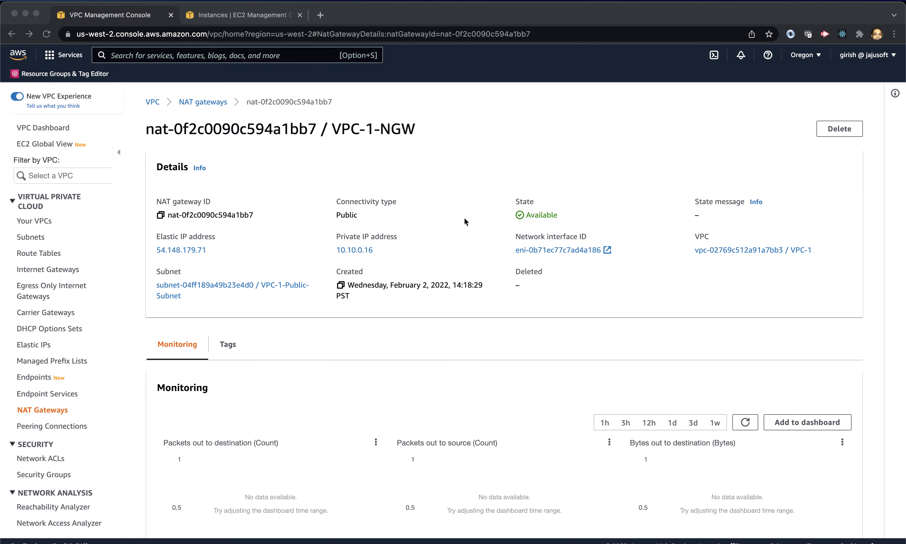
Select the VPC-1-Private-RT route table and display its routes
left_click(52, 258)
left_click(53, 259)
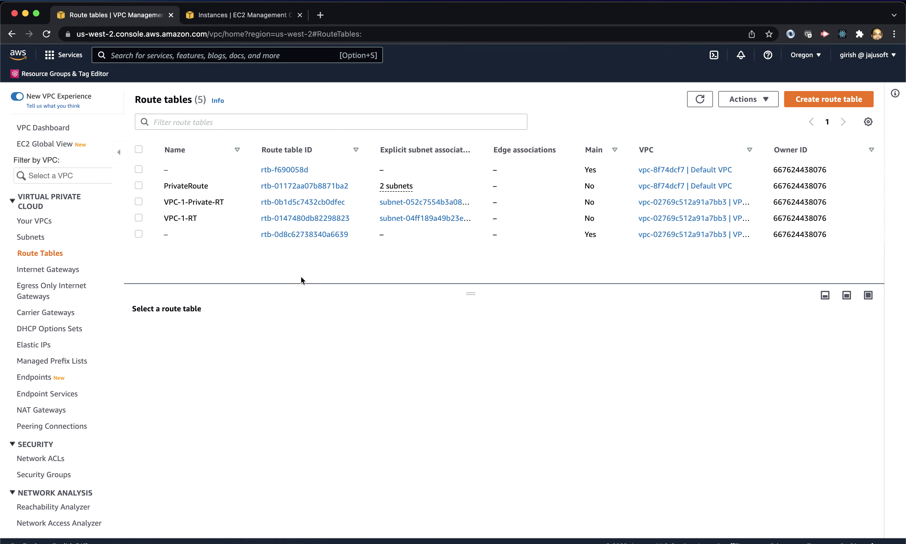
left_click(138, 202)
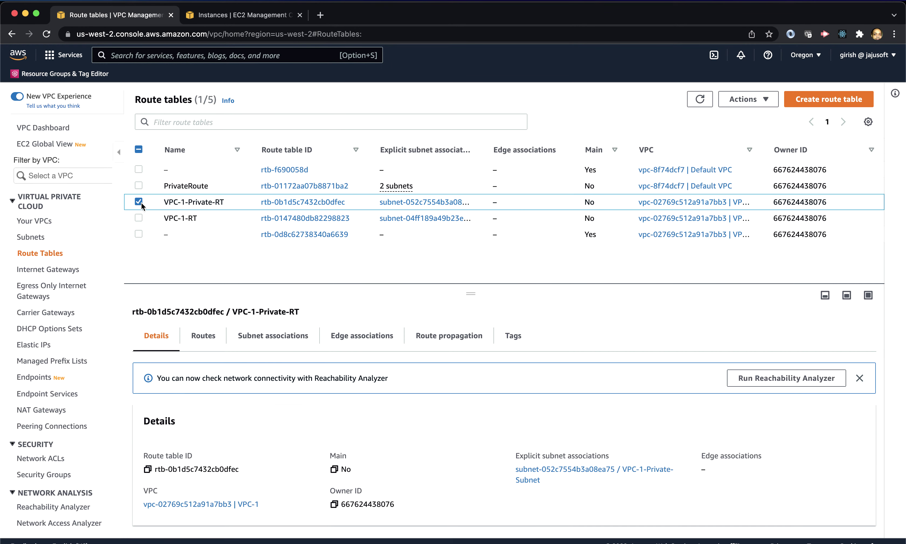
left_click(204, 348)
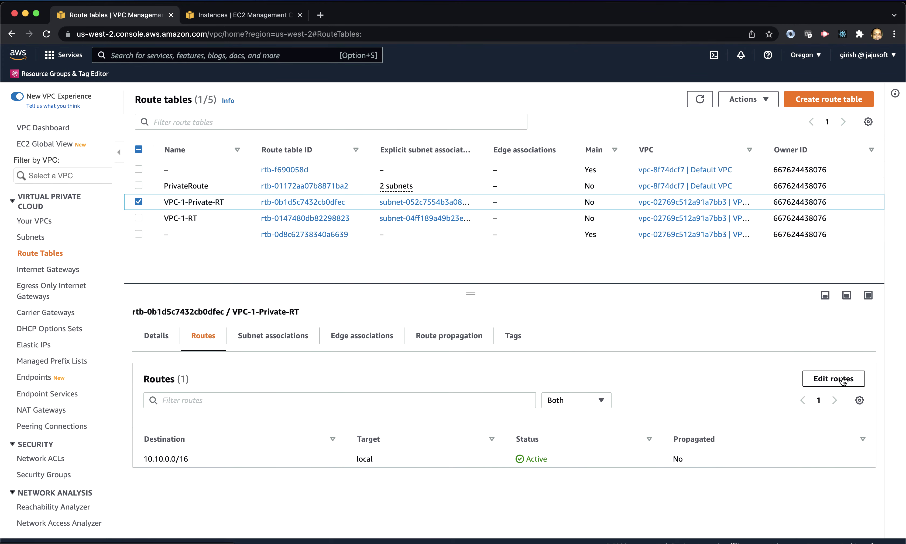
Switch to Terminal and test the private instance's connectivity with ping google.com and aws s3 ls, interrupting each command
key("super+Tab")
key("super+Tab")
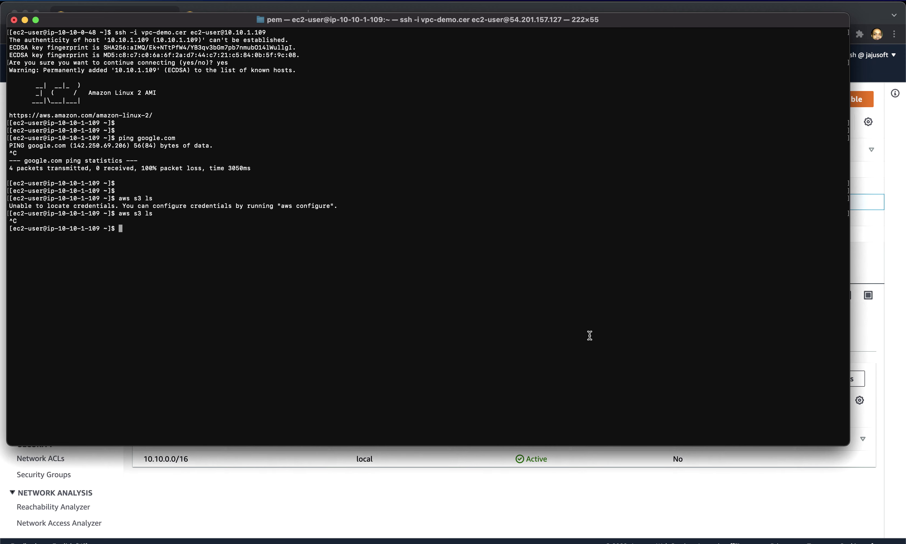
type("ping google.com")
key("Return")
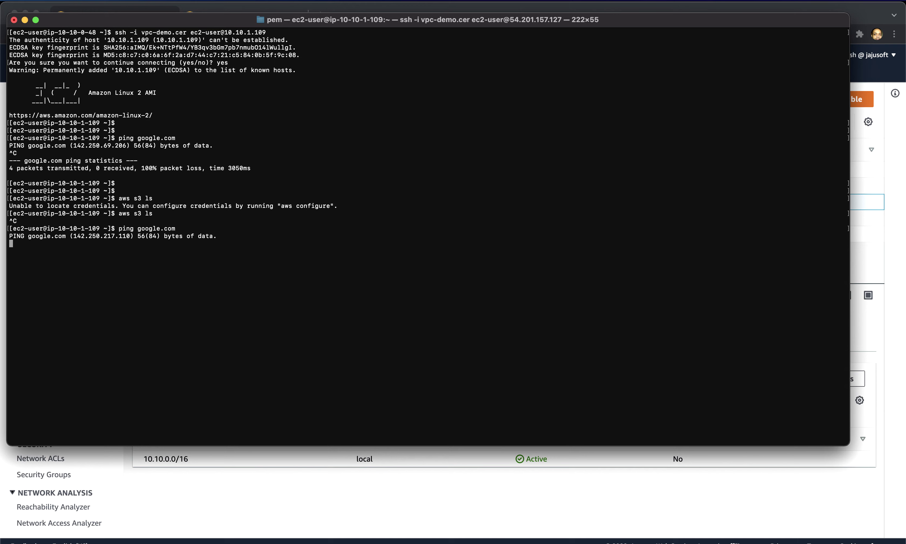
key("ctrl+c")
type("aws ")
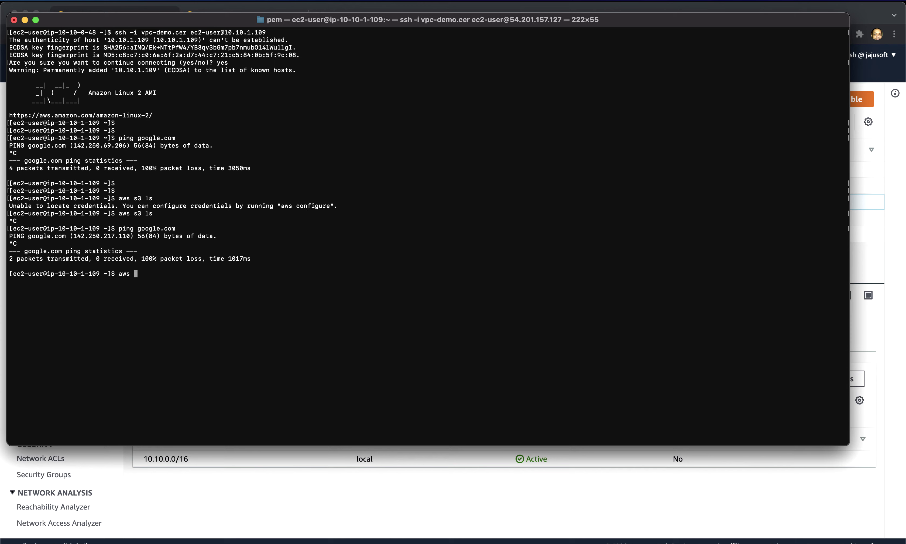
type("se3 ls")
key("Return")
key("ctrl+c")
Return to the VPC console and add a 0.0.0.0/0 route targeting the VPC-1-NGW NAT gateway to VPC-1-Private-RT, saving the changes
key("super+Tab")
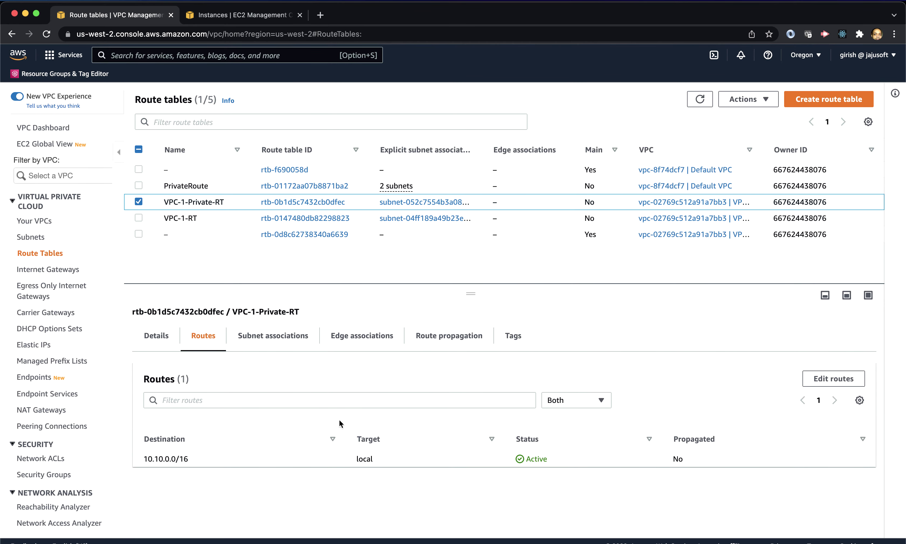
left_click(837, 378)
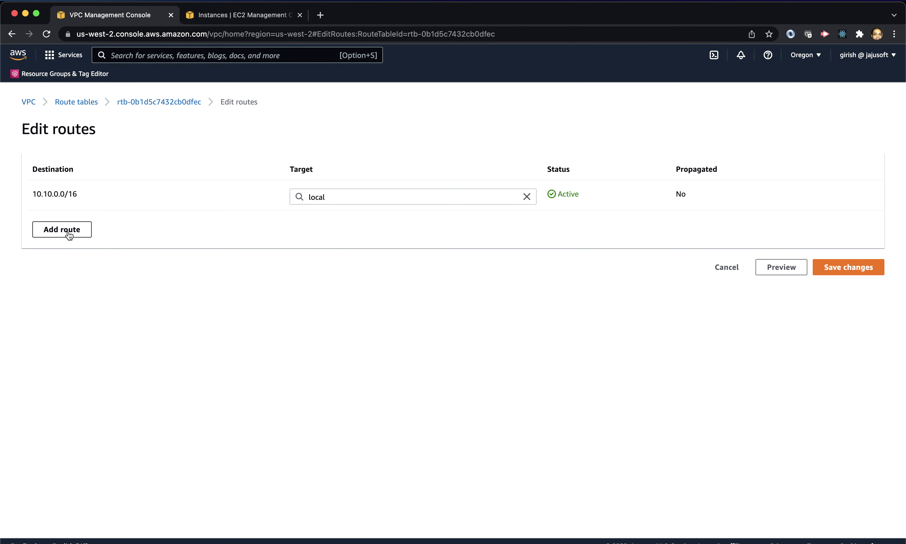
left_click(69, 230)
left_click(73, 227)
left_click(72, 243)
left_click(308, 229)
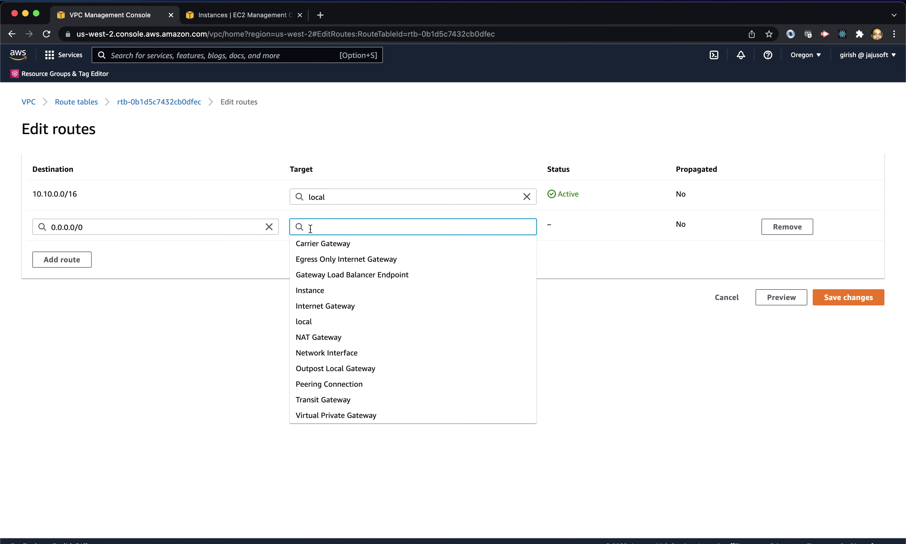
left_click(339, 341)
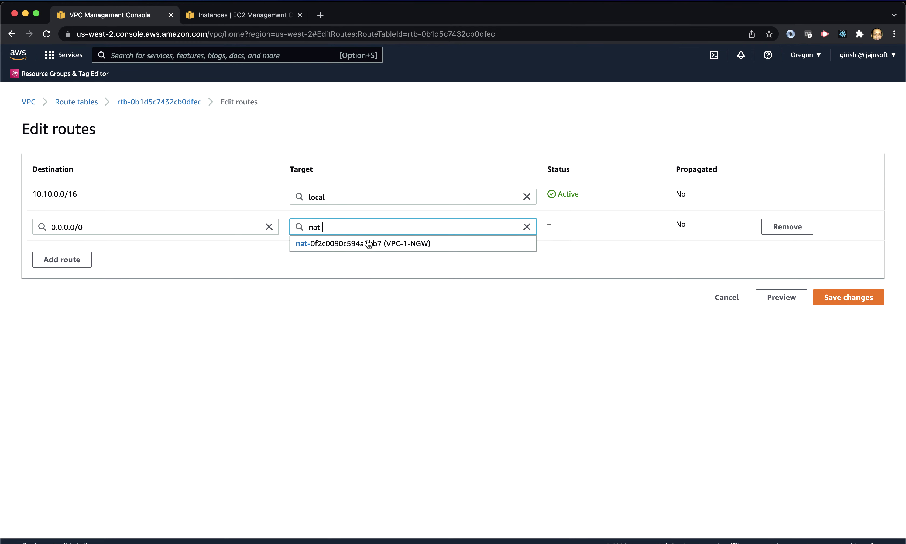
left_click(366, 244)
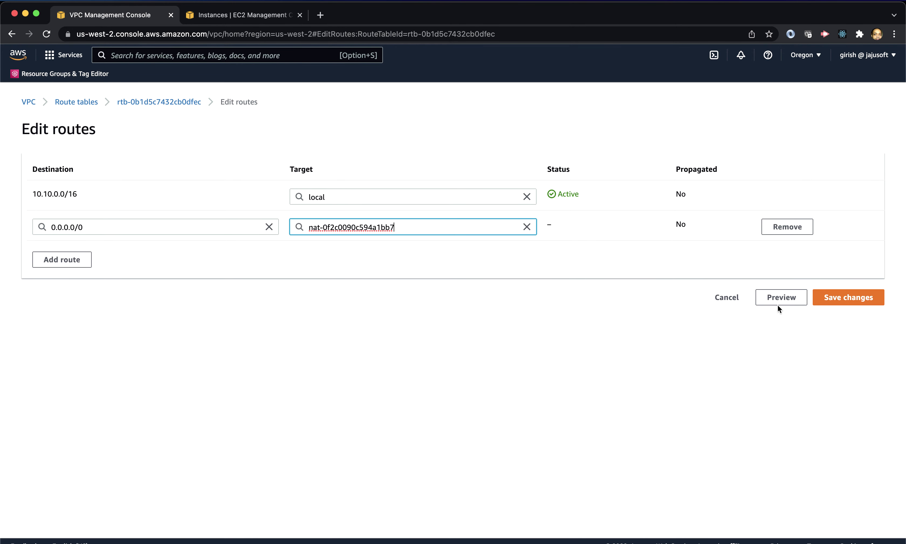
left_click(826, 300)
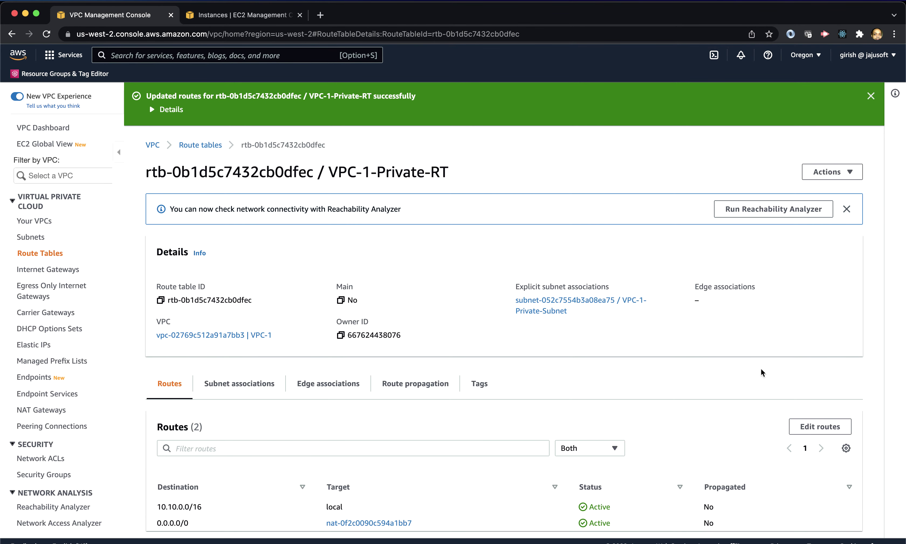
Go back to Terminal and retest internet and S3 access through the new route with ping google.com and aws s3 ls
key("super+Tab")
type("ping")
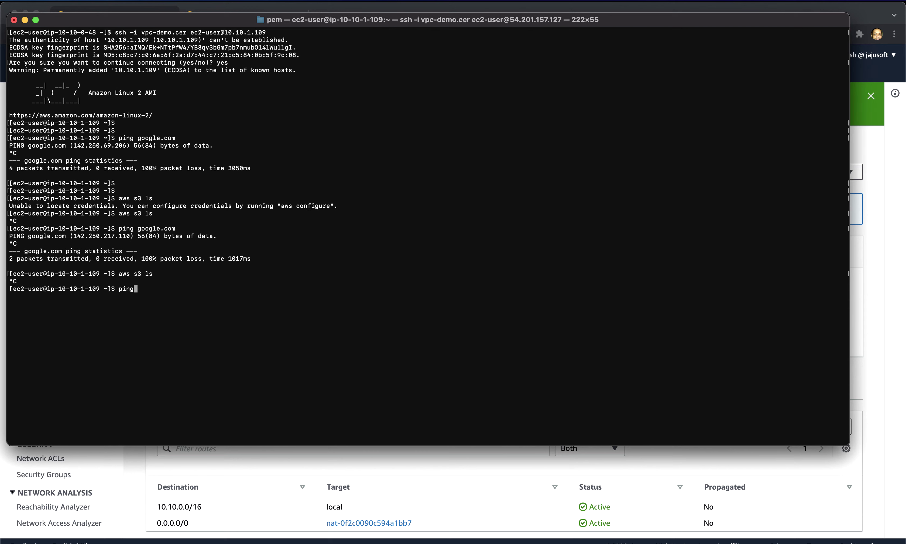
type(" google.com")
key("Return")
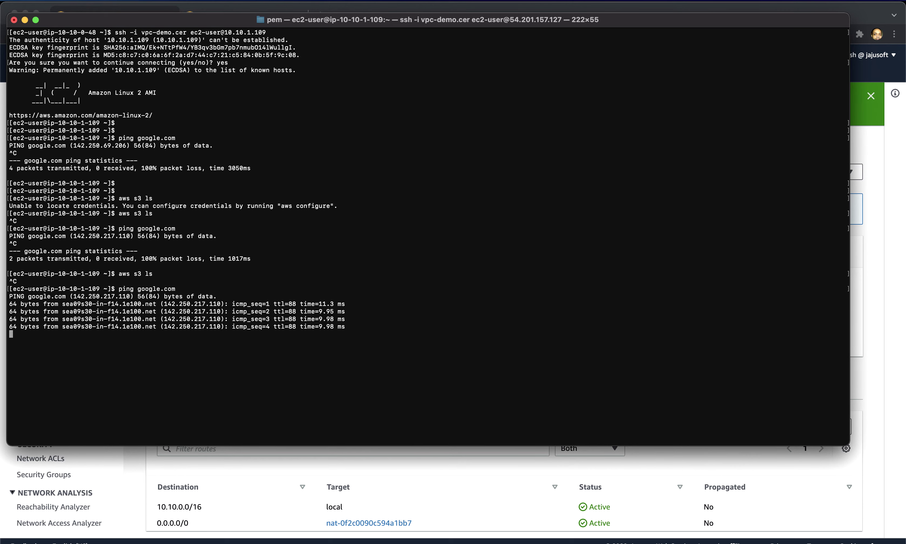
key("ctrl+c")
type("aws s3 ")
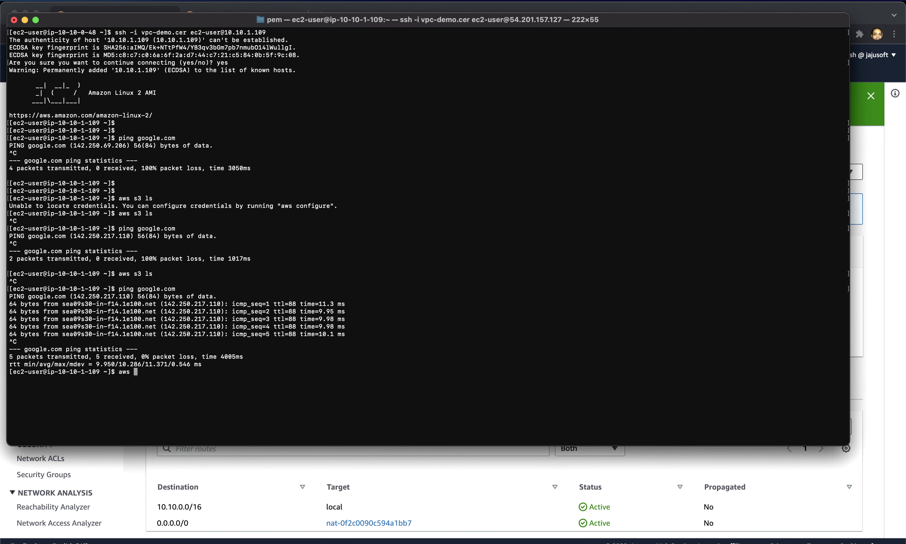
type("ls")
key("Return")
Review the NAT gateway architecture slide in PowerPoint and the Conclusion and Cleanup sections of the 03-vpc-public-private-subnets-natgw README in Chrome
key("super+Tab")
key("super+Tab")
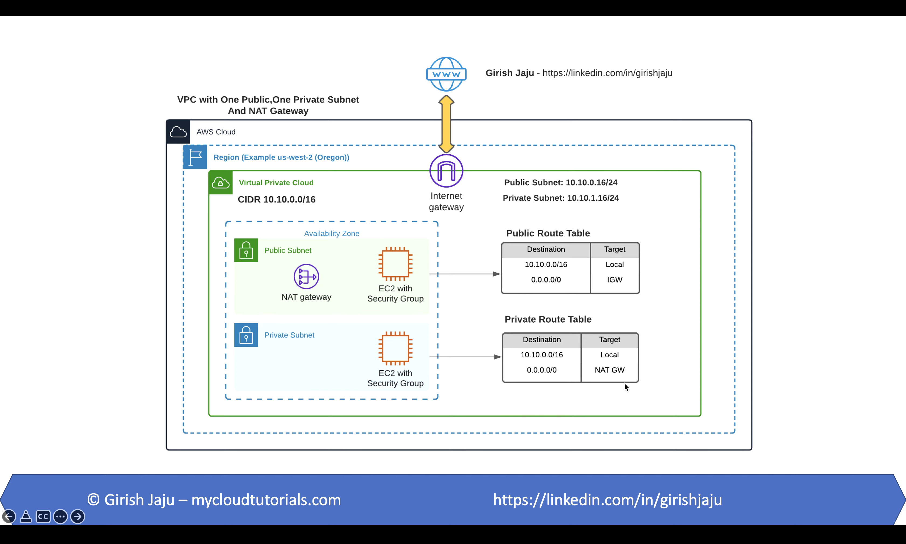
key("super+Tab")
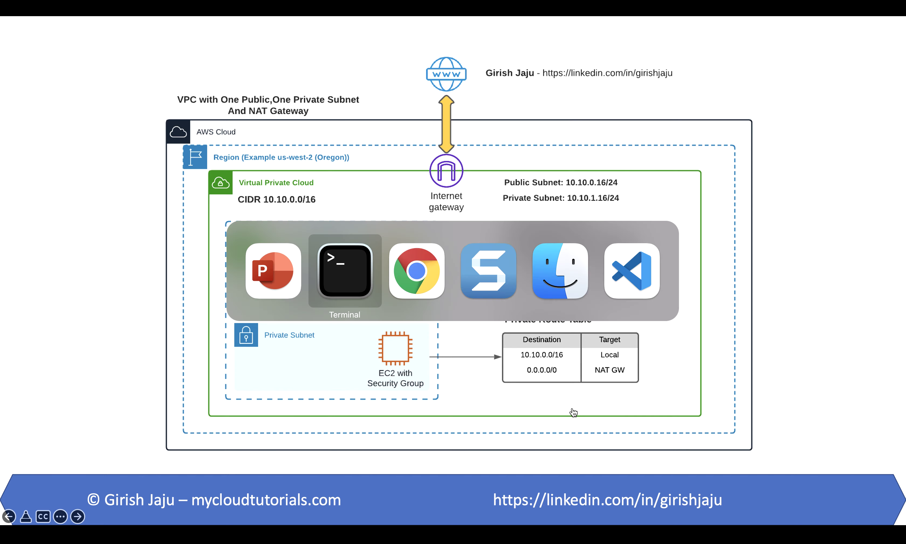
key("super+grave")
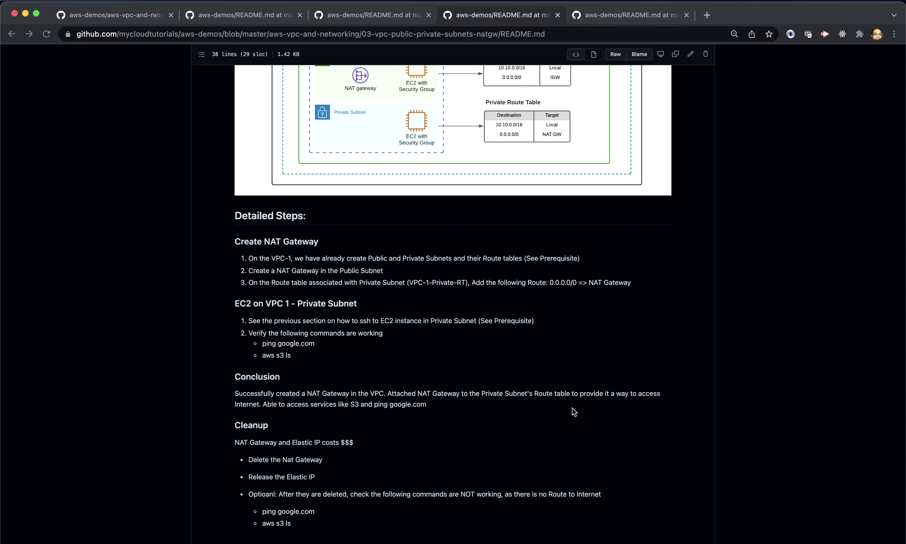
scroll(608, 365, "down", 3)
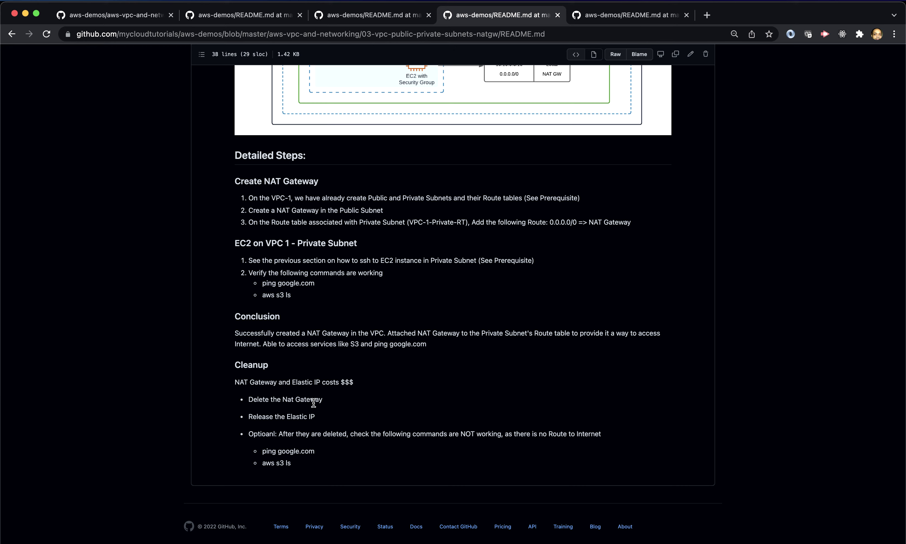
Switch back to the VPC console and delete the VPC-1-NGW NAT gateway, confirming with "delete"
key("super+Tab")
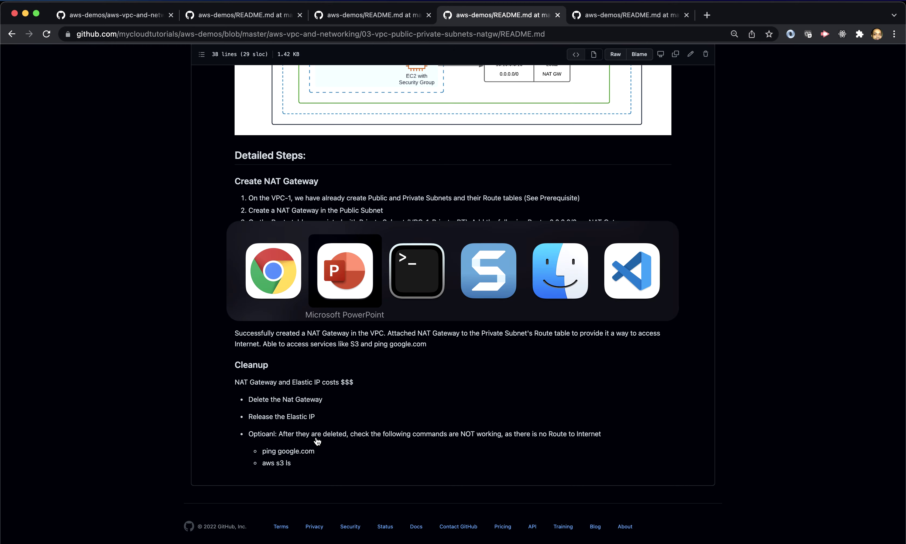
key("super+grave")
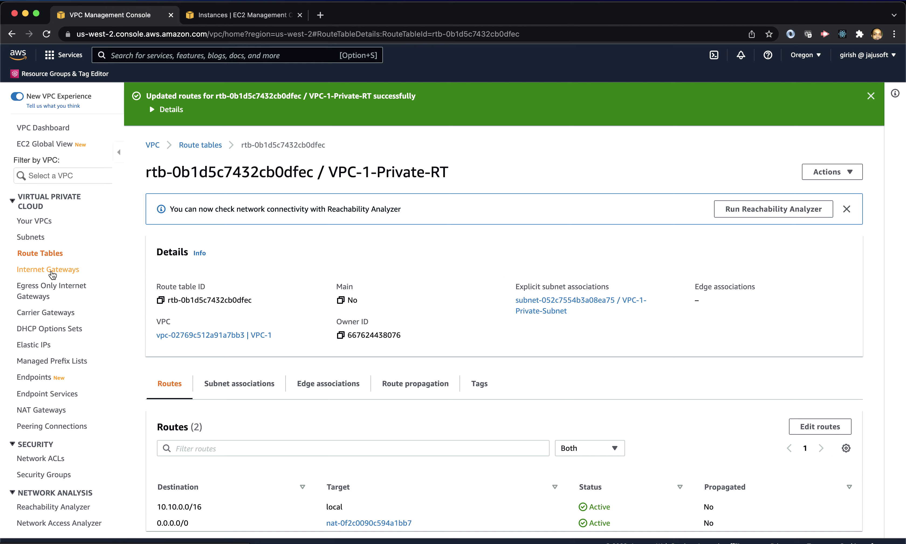
left_click(49, 404)
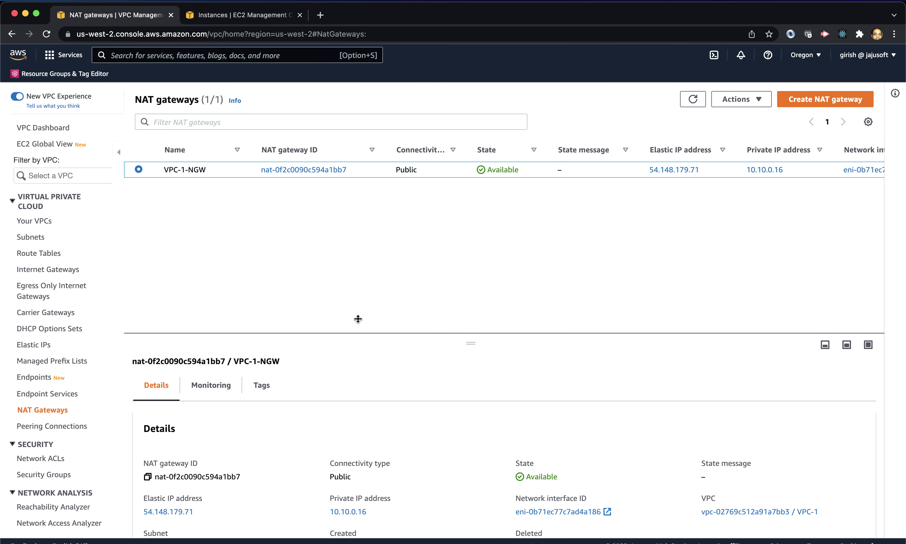
left_click(759, 100)
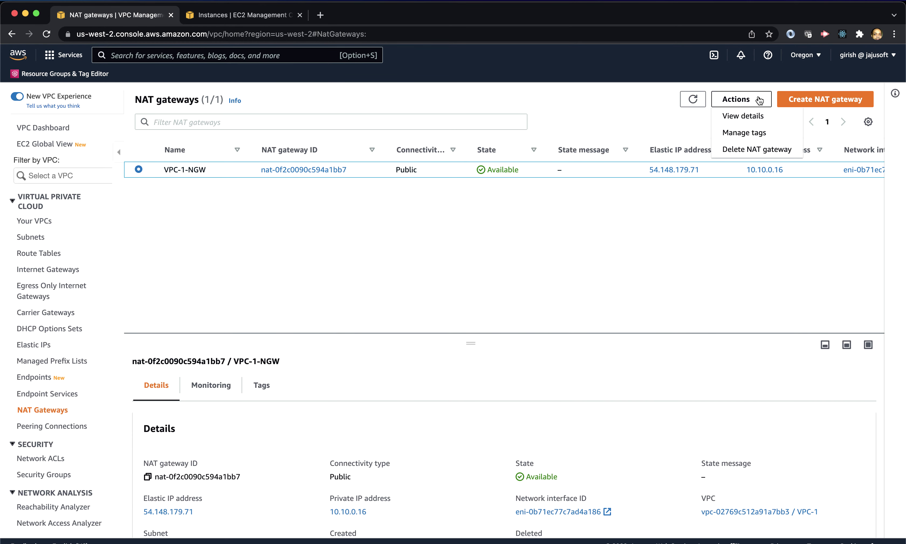
left_click(749, 150)
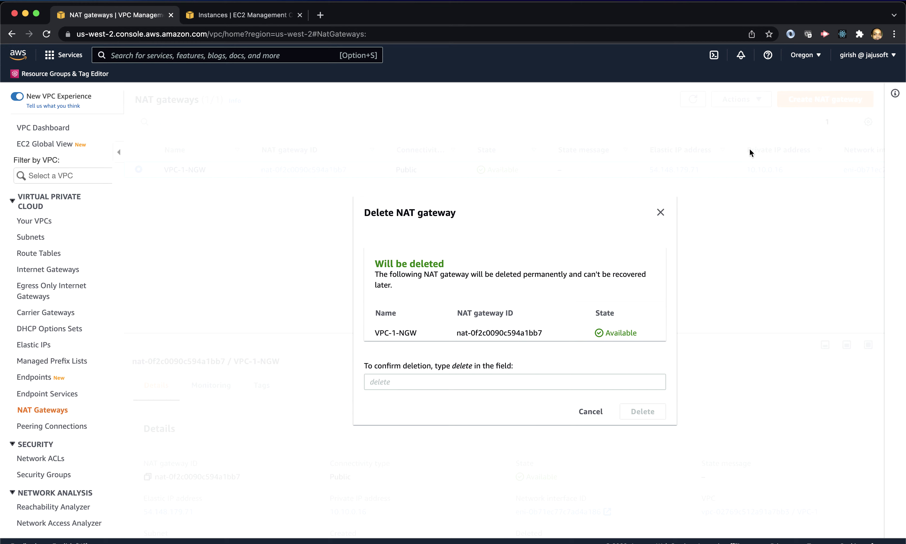
left_click(496, 379)
type("delet")
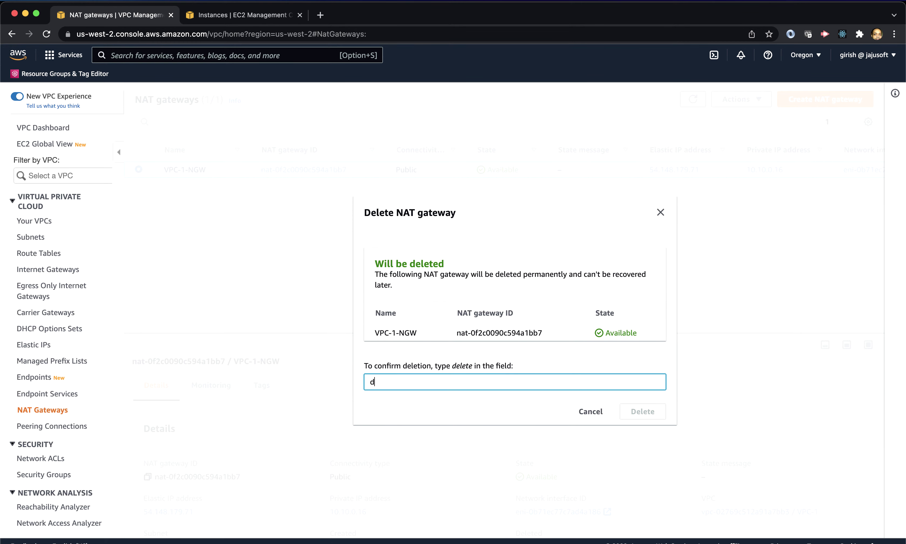
type("e")
left_click(646, 412)
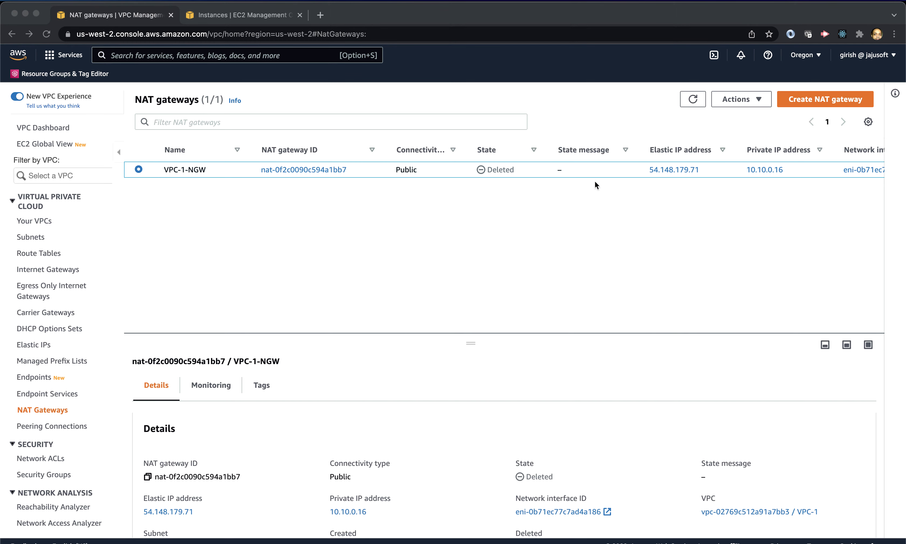
Release the Elastic IP address that was allocated for the deleted VPC-1-NGW NAT gateway
left_click(675, 170)
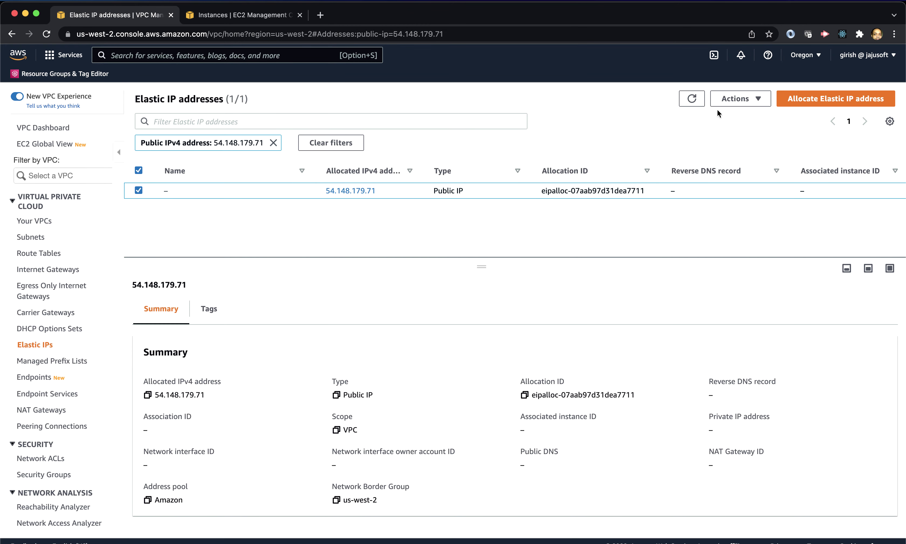
left_click(758, 103)
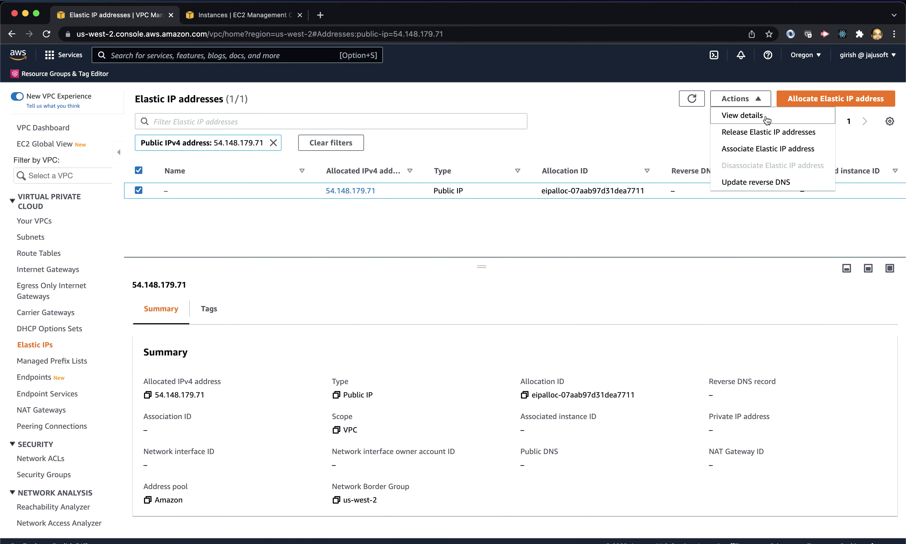
left_click(763, 133)
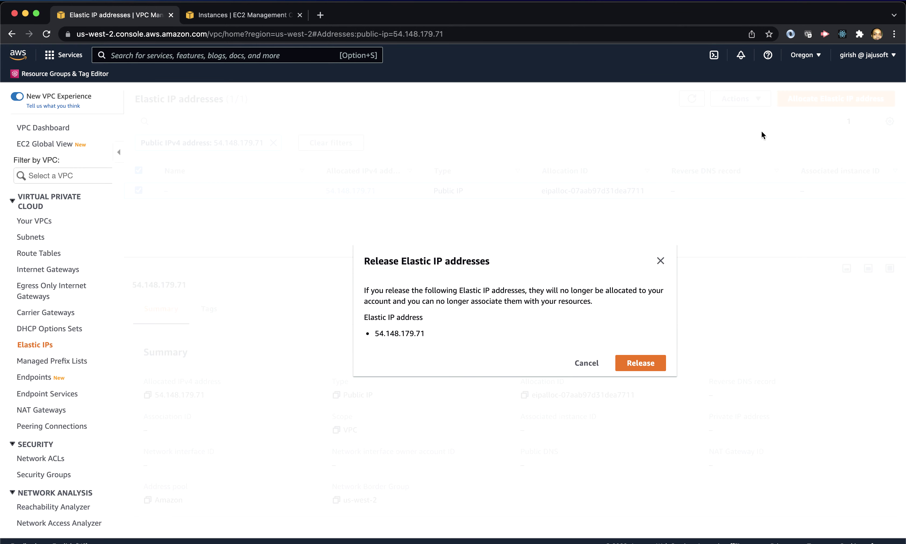
left_click(640, 365)
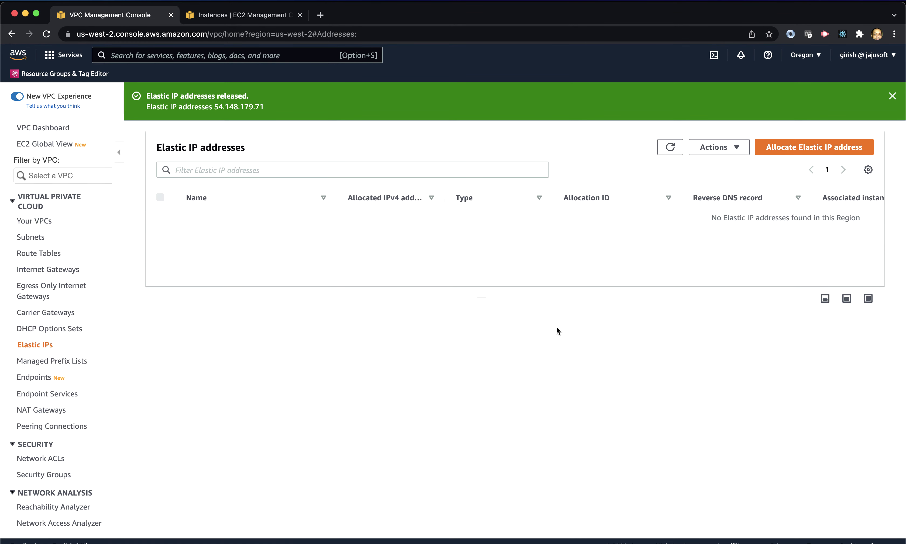
key("super+Tab")
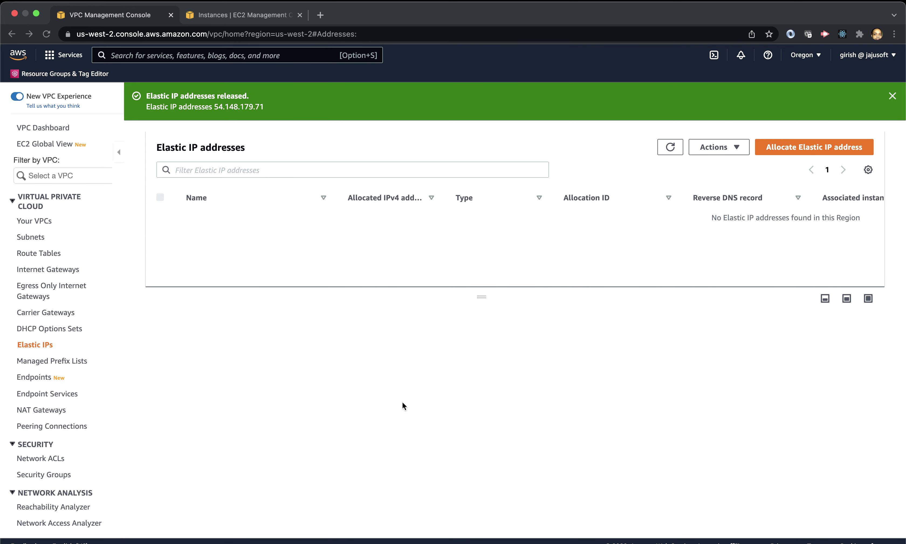
Remove the 0.0.0.0/0 route to the deleted NAT gateway from the VPC-1-Private-RT route table and save the changes
left_click(34, 259)
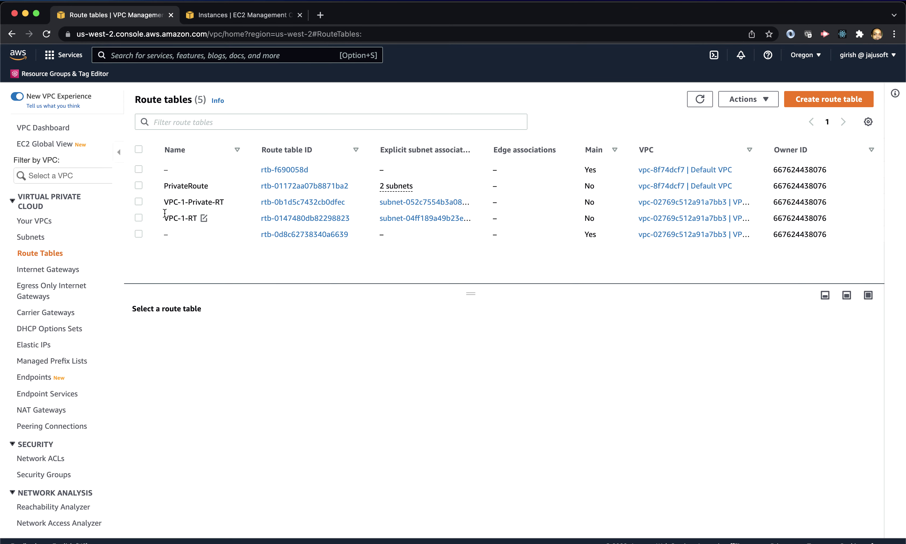
left_click(138, 202)
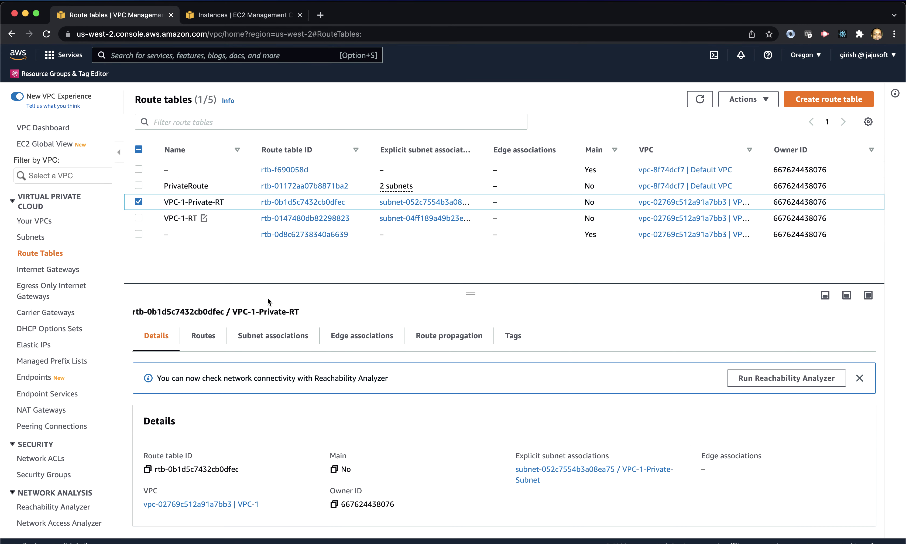
left_click(206, 337)
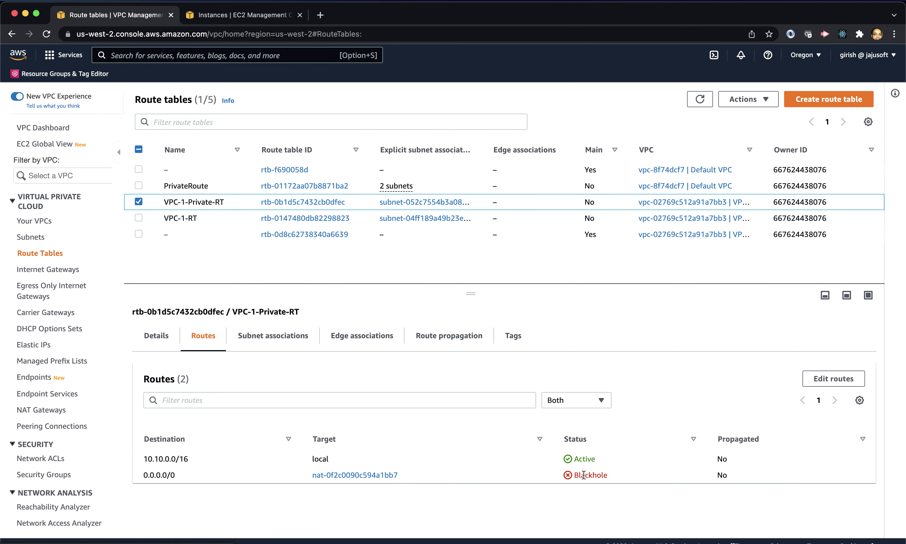
left_click(830, 382)
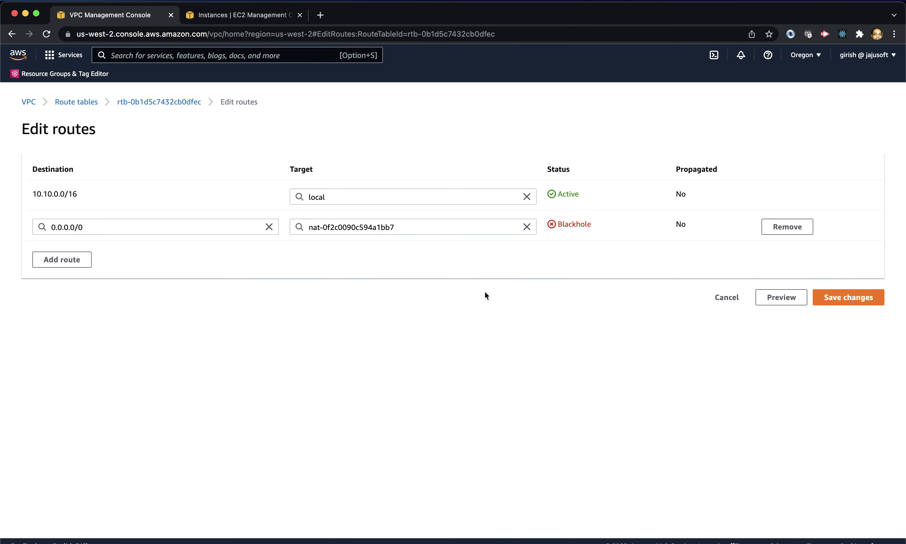
left_click(793, 230)
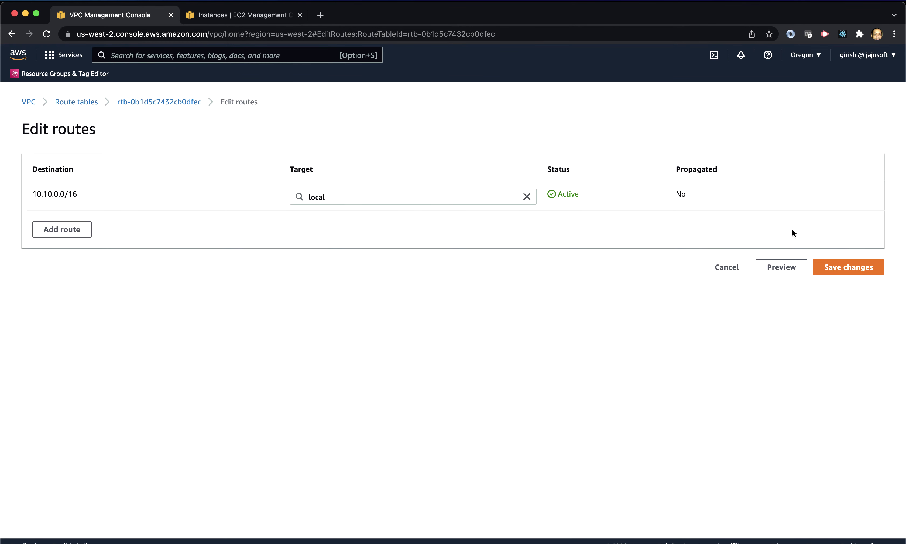
left_click(835, 263)
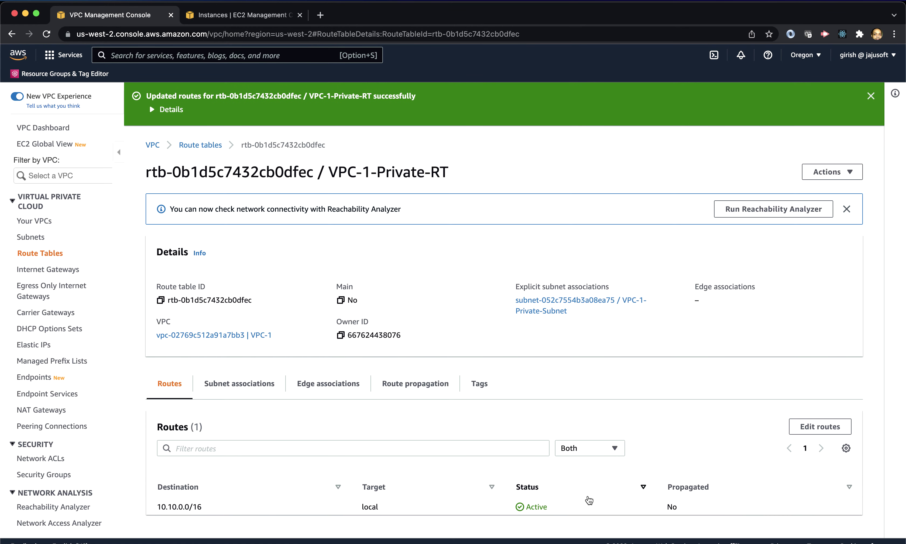
Switch to Terminal and retest internet and S3 access with ping google.com and aws s3 ls --region us-west-2, interrupting each command
key("super+Tab")
key("super+Tab")
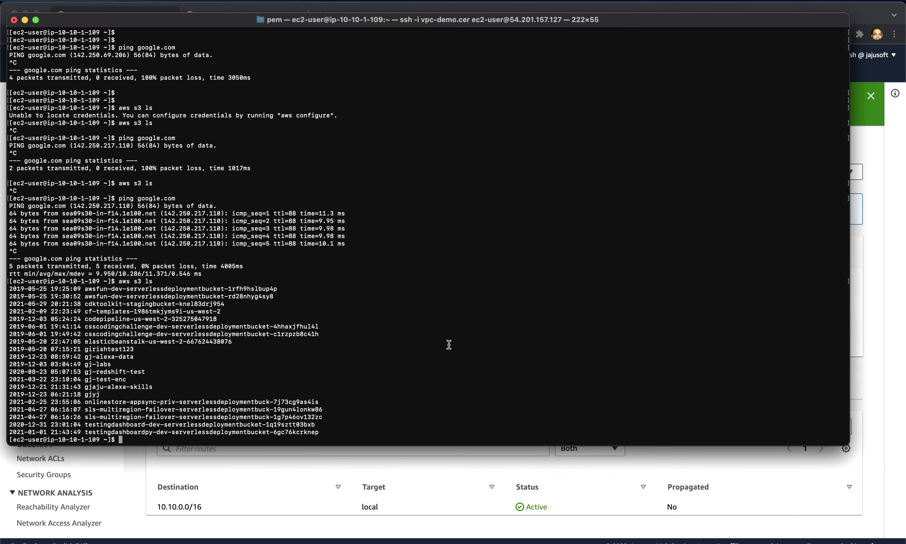
type("ping google.com")
key("Return")
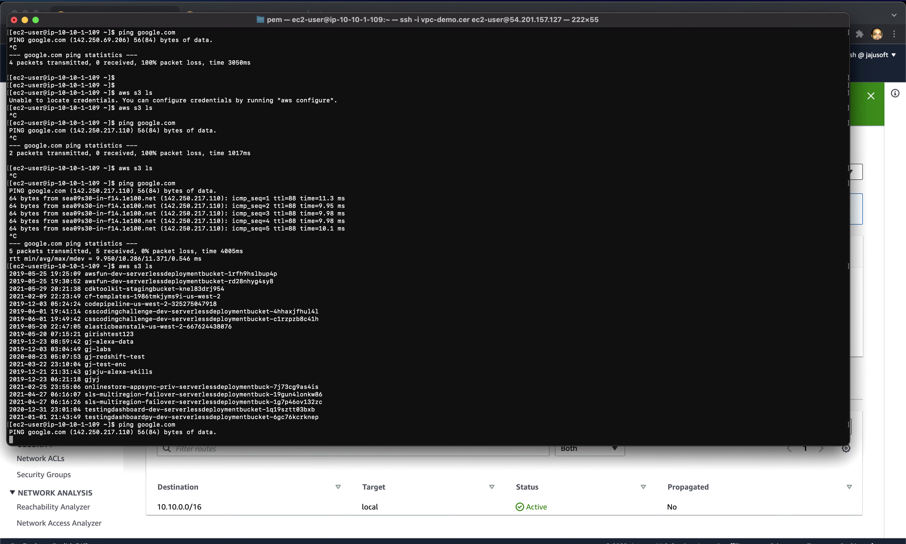
key("Return")
key("Return")
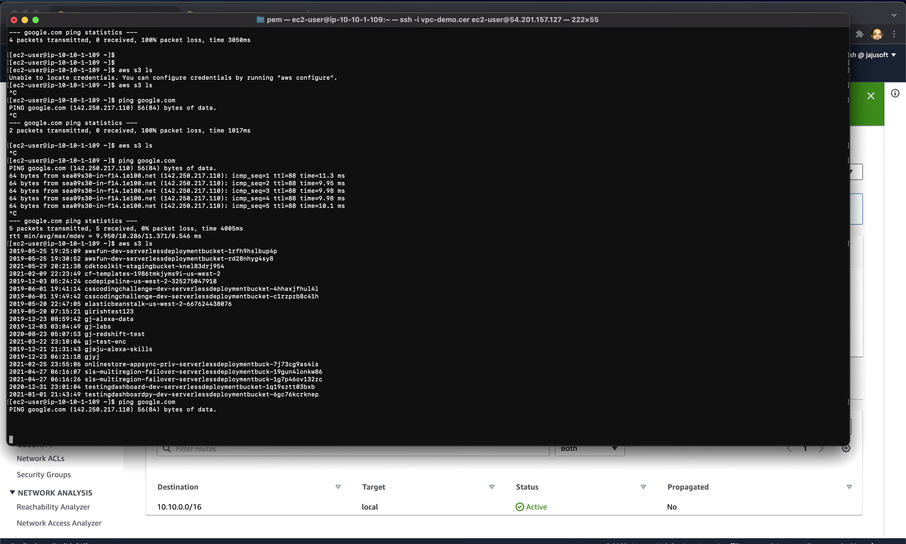
key("ctrl+c")
type("aws ")
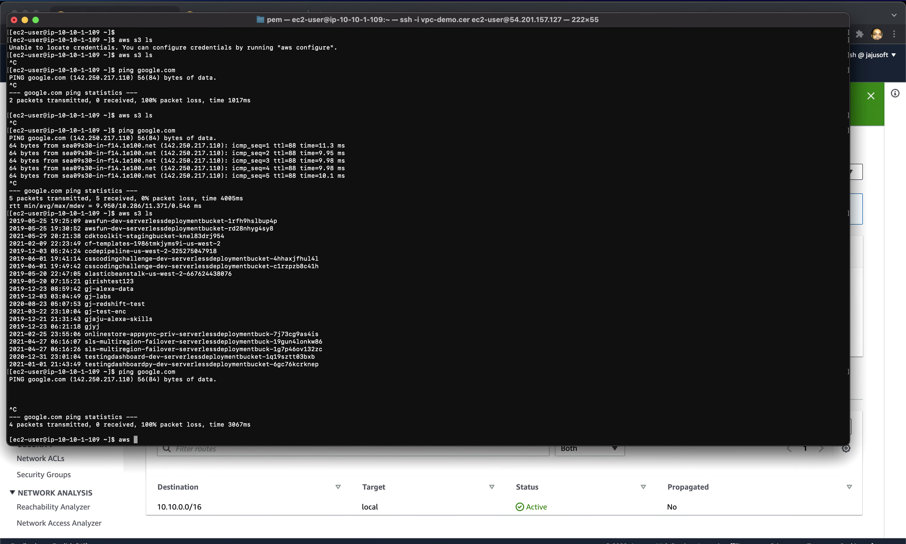
type("s3 ls --region us-west-2")
key("Return")
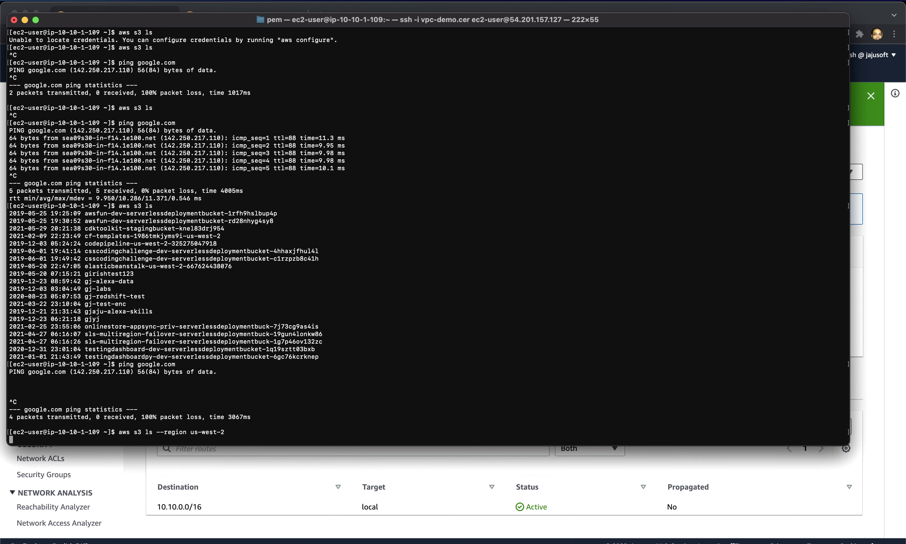
key("ctrl+c")
Switch to the aws-demos README pages in Chrome and review the NAT gateway cleanup and the 04-vpc-endpoint steps
key("super+Tab")
key("super+grave")
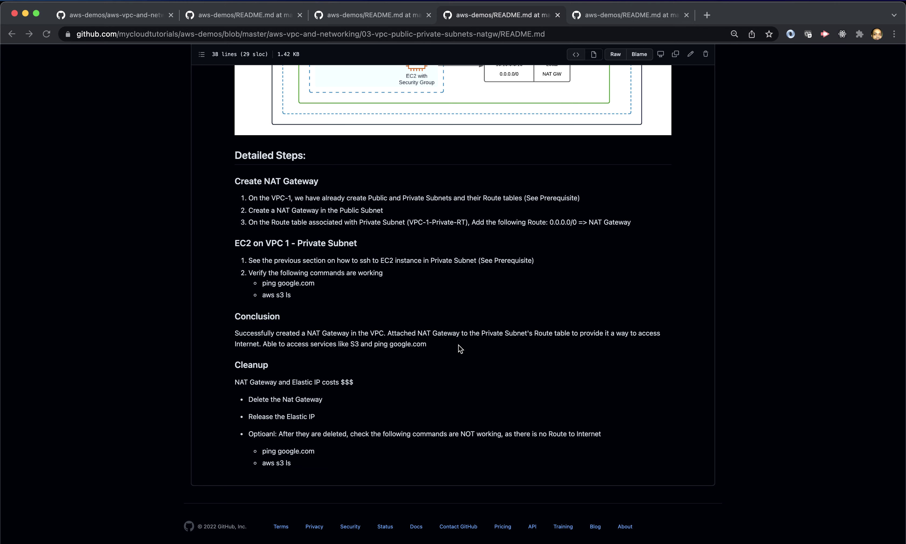
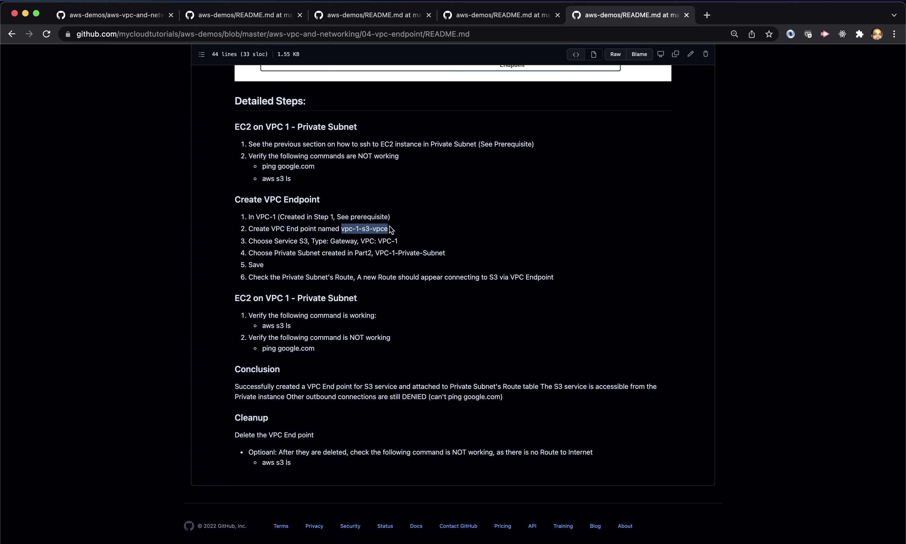
Switch back to the VPC console and start a new VPC endpoint named vpc-1-s3-vpce
key("super+Tab")
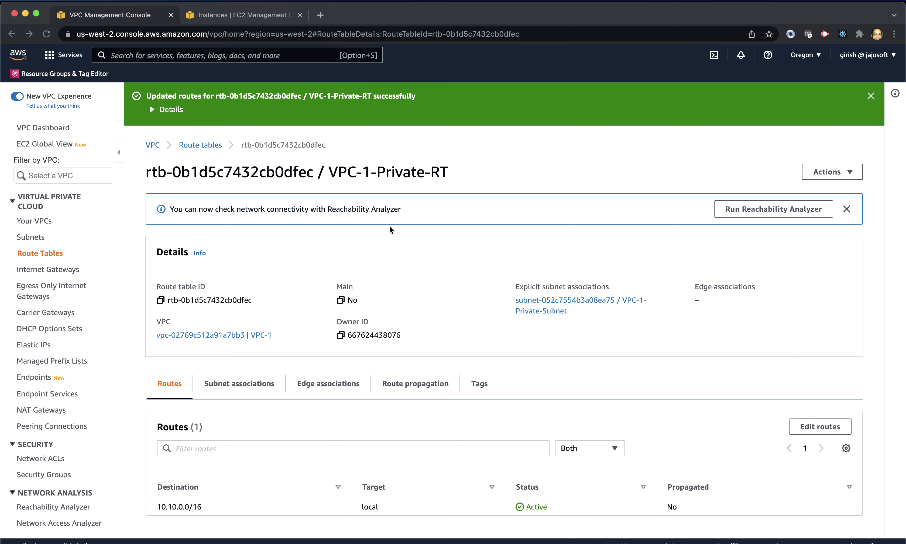
scroll(72, 301, "down", 2)
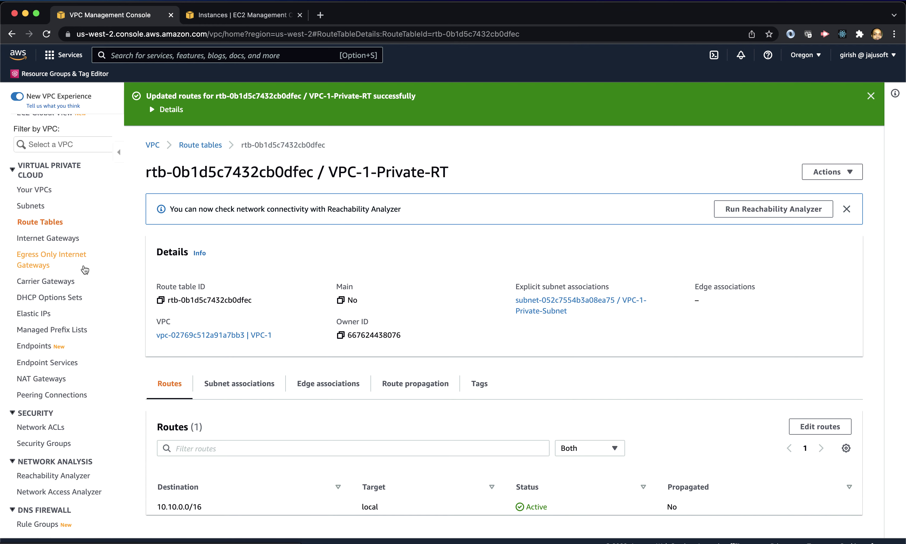
scroll(71, 389, "down", 2)
scroll(70, 388, "down", 1)
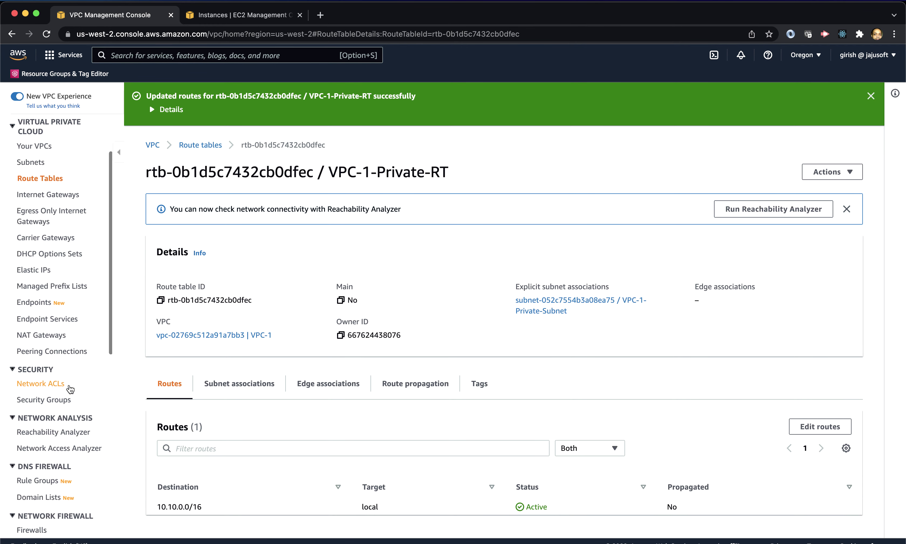
left_click(47, 303)
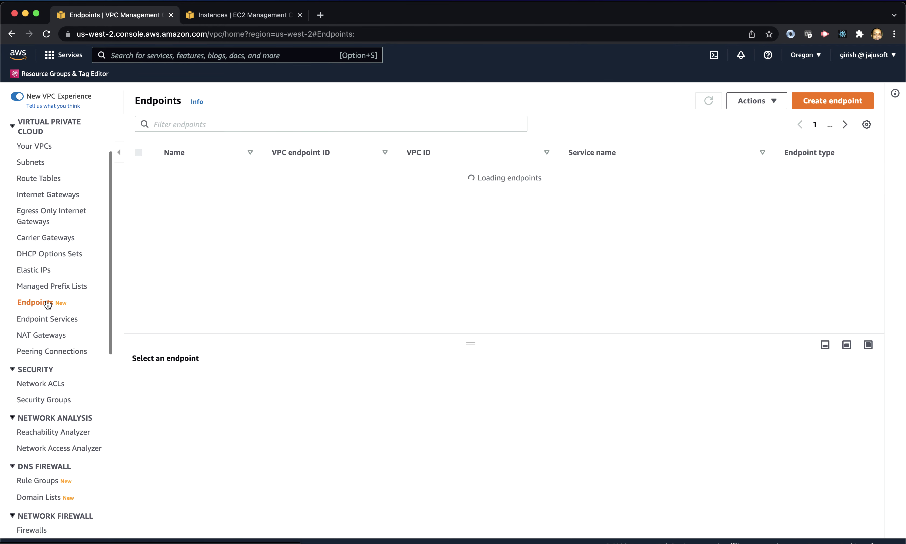
left_click(820, 104)
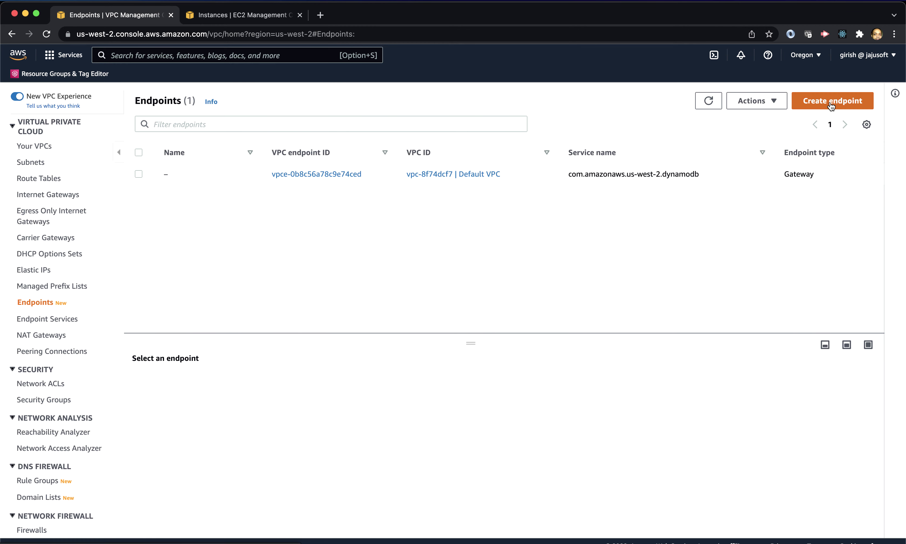
type("vpc-1-s3-vpce")
Filter the AWS services for s3 and choose the Gateway type of com.amazonaws.us-west-2.s3 for the endpoint
scroll(196, 288, "down", 2)
scroll(198, 288, "down", 1)
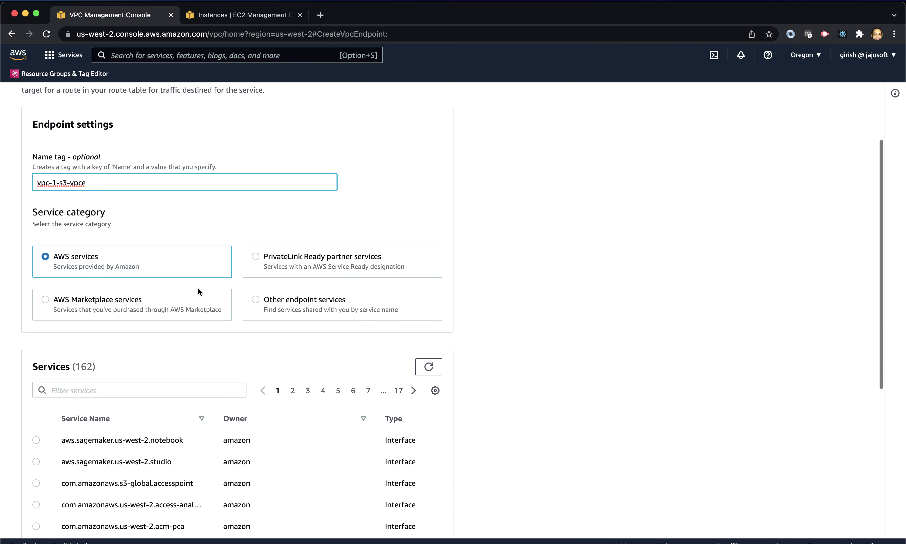
scroll(173, 284, "down", 2)
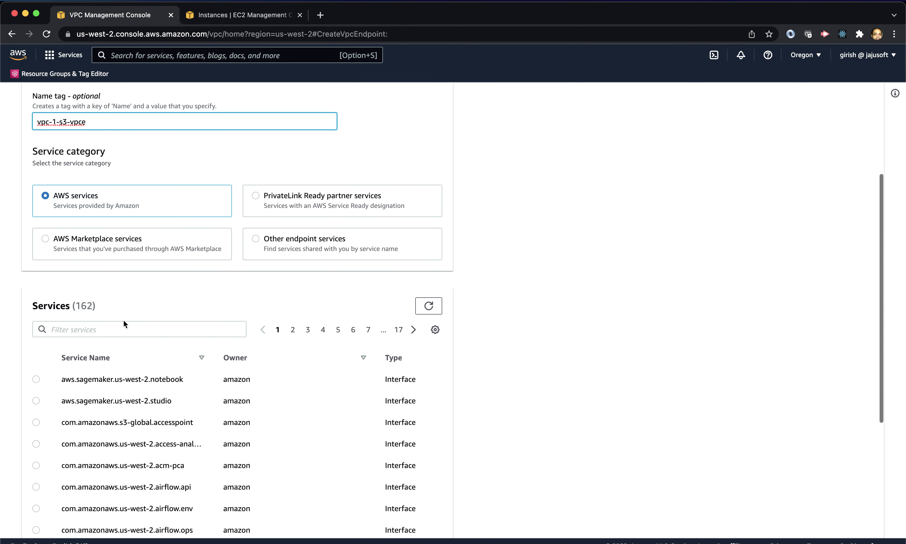
left_click(121, 327)
type("s3")
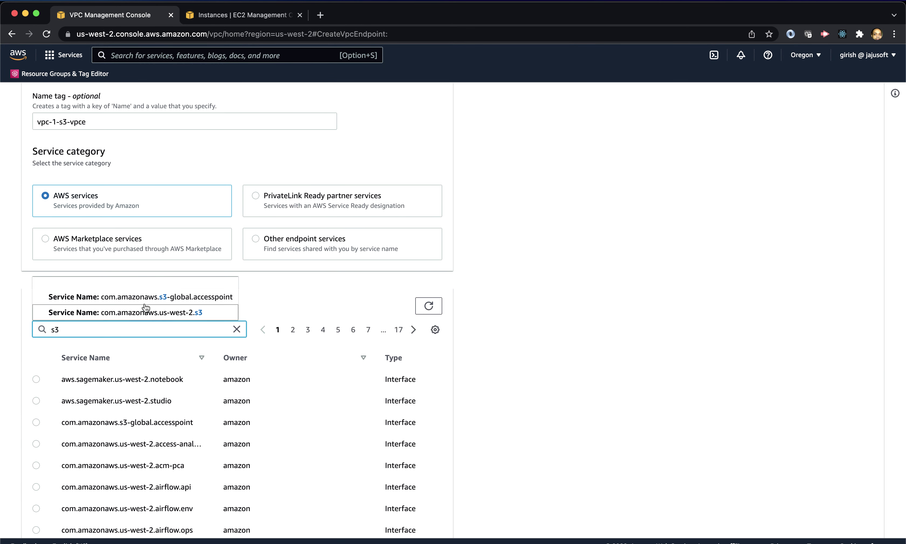
left_click(173, 313)
scroll(564, 388, "down", 3)
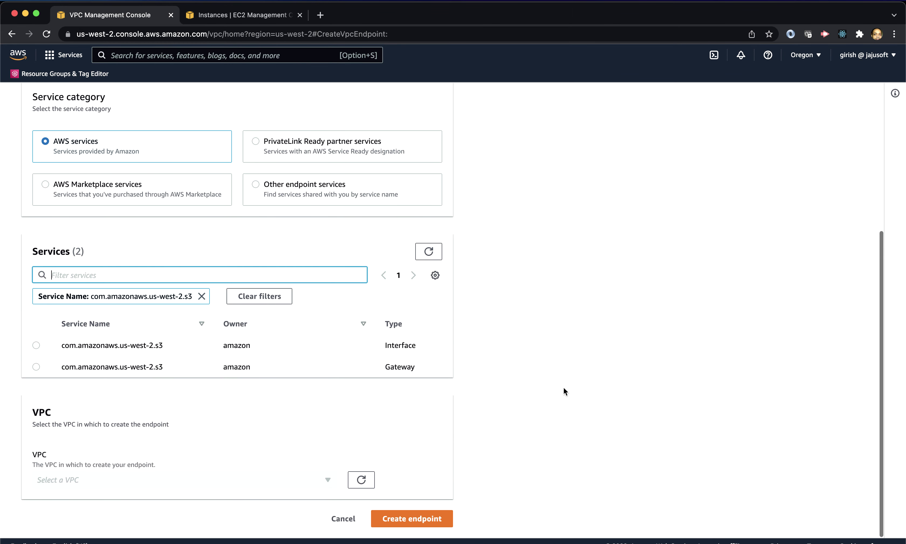
left_click(38, 367)
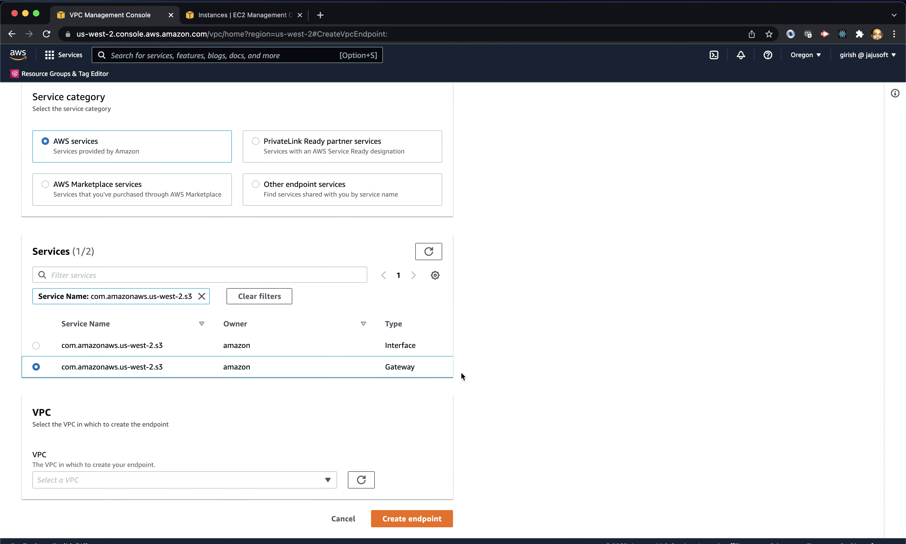
Assign the endpoint to VPC-1 and the VPC-1-Private-RT route table, and create it
left_click(201, 476)
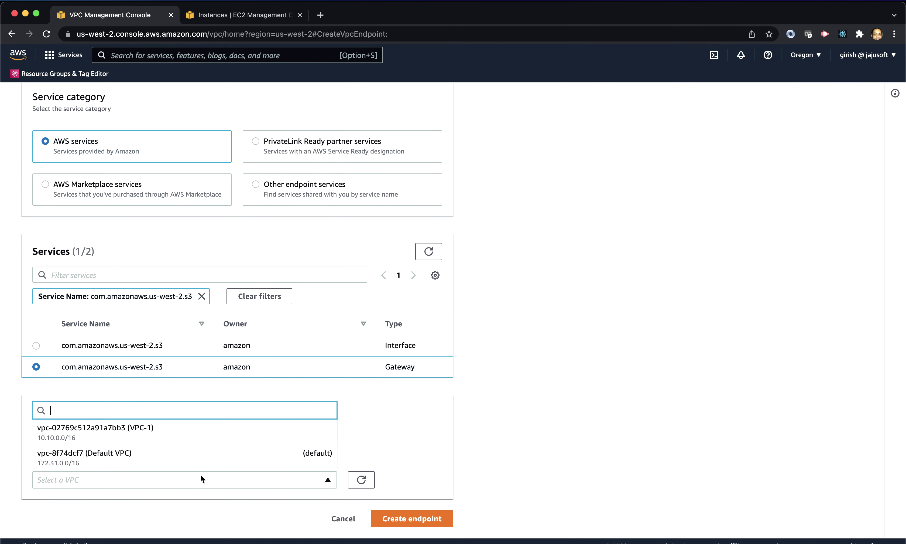
left_click(136, 438)
scroll(510, 325, "down", 6)
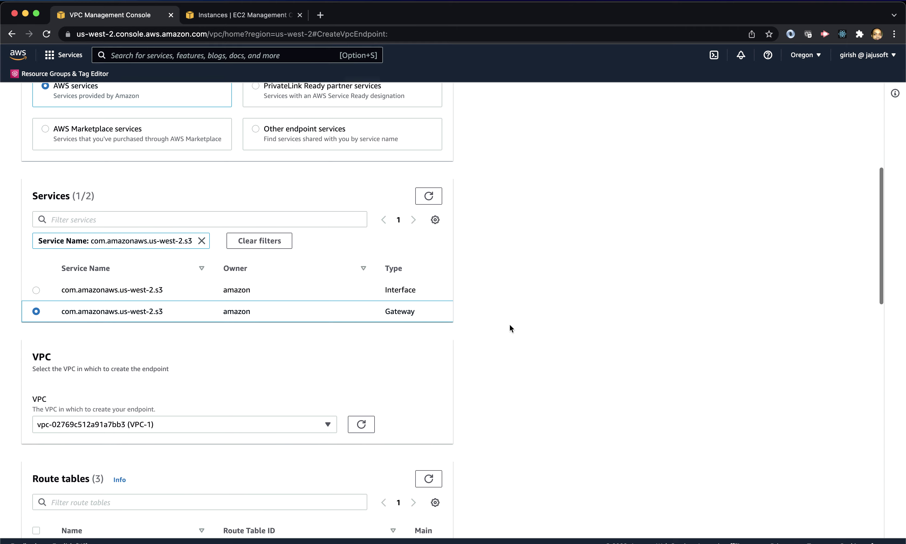
scroll(509, 328, "down", 1)
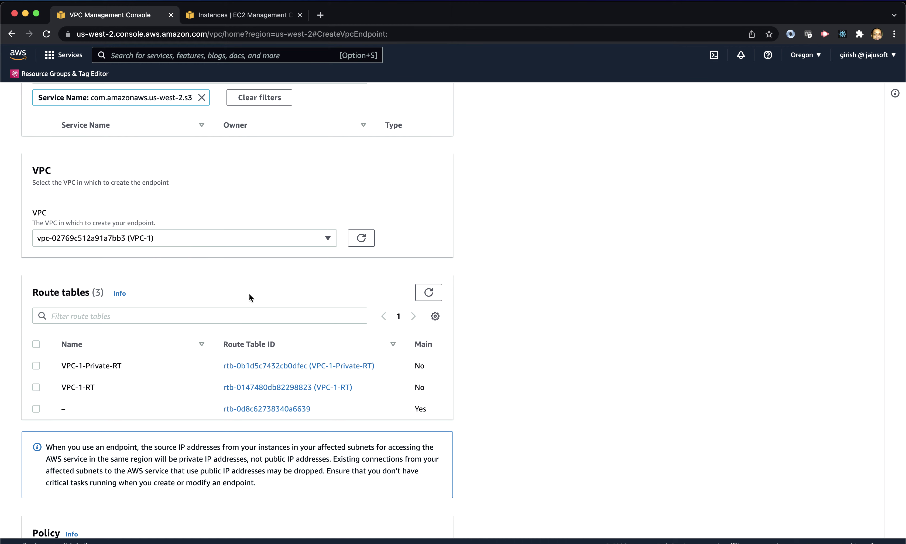
left_click(36, 367)
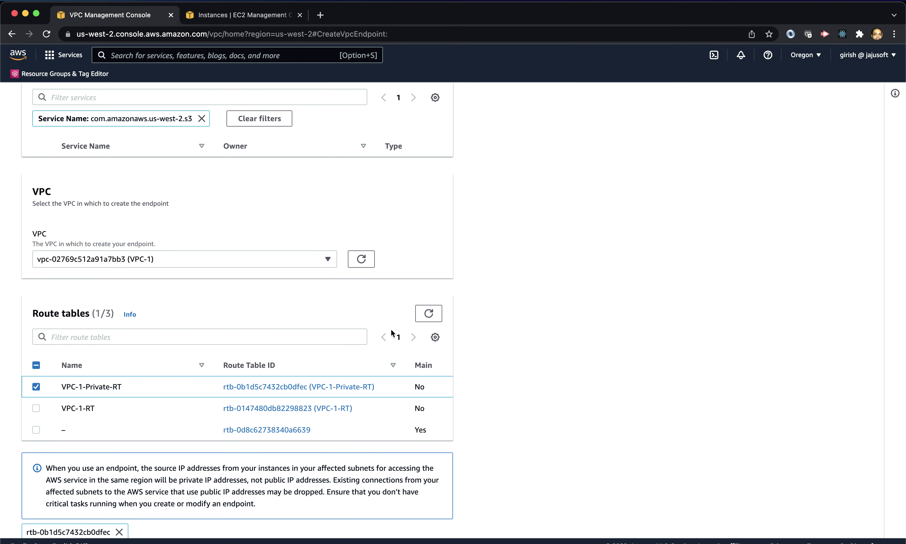
scroll(495, 310, "down", 12)
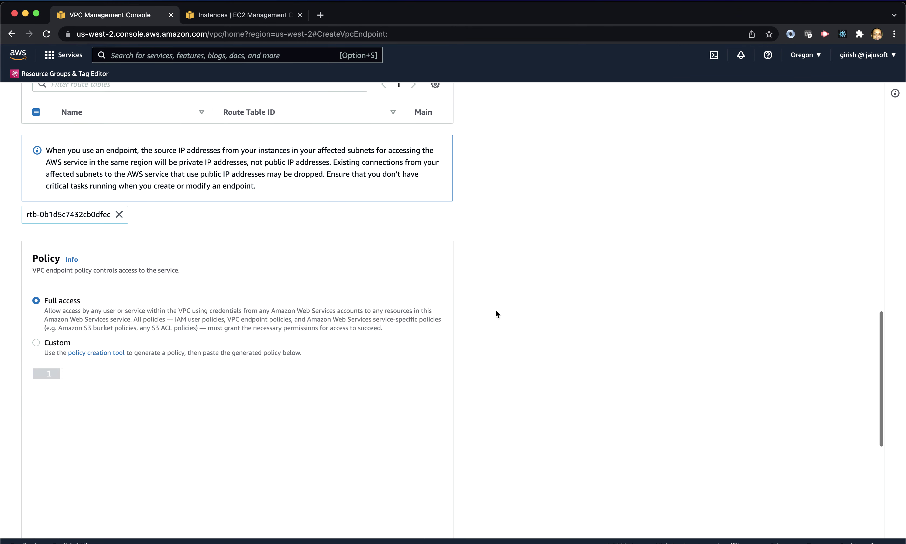
scroll(495, 315, "down", 3)
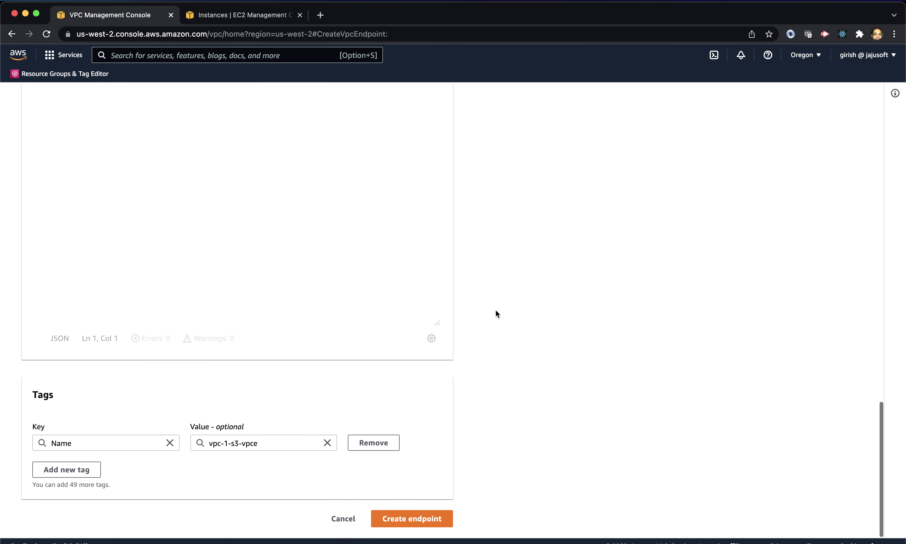
left_click(416, 519)
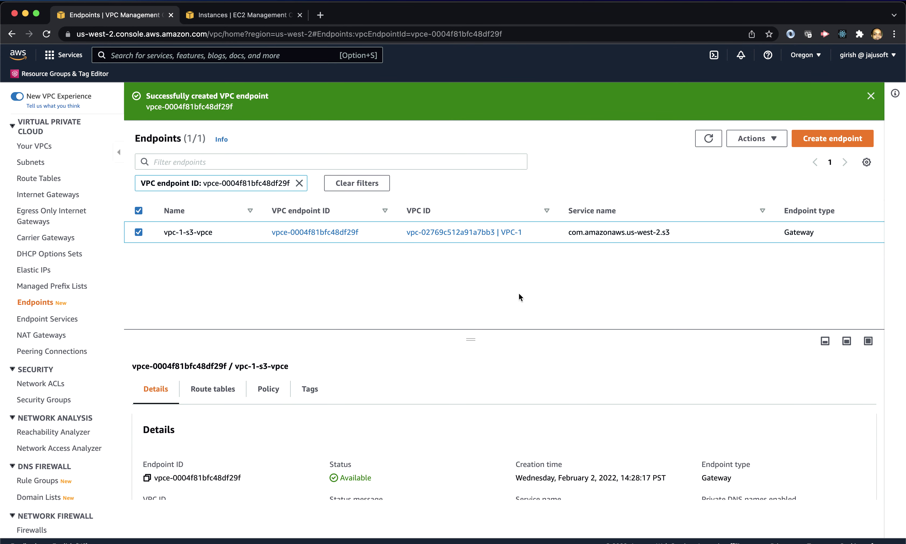
Examine the routes of the VPC-1-Private-RT route table for the entry targeting the new S3 endpoint
scroll(544, 312, "down", 1)
scroll(544, 311, "up", 1)
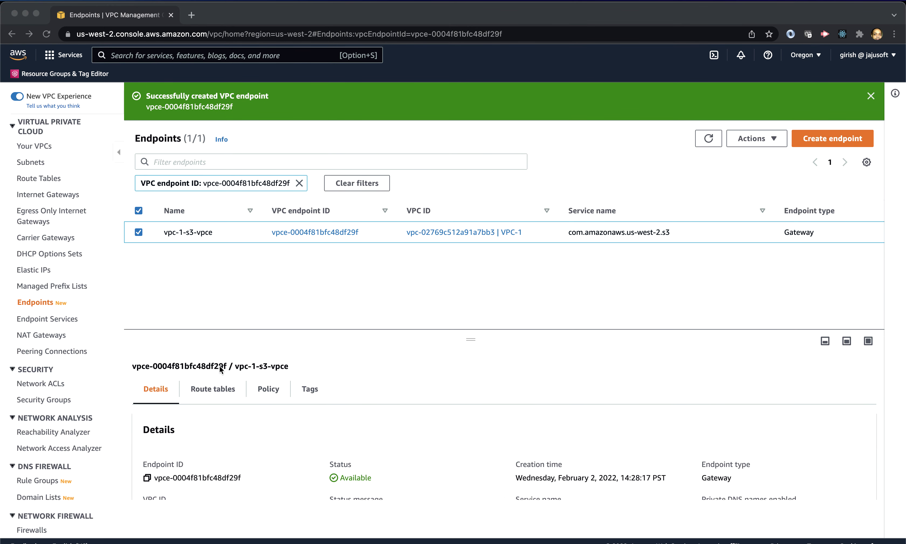
left_click(50, 177)
left_click(44, 179)
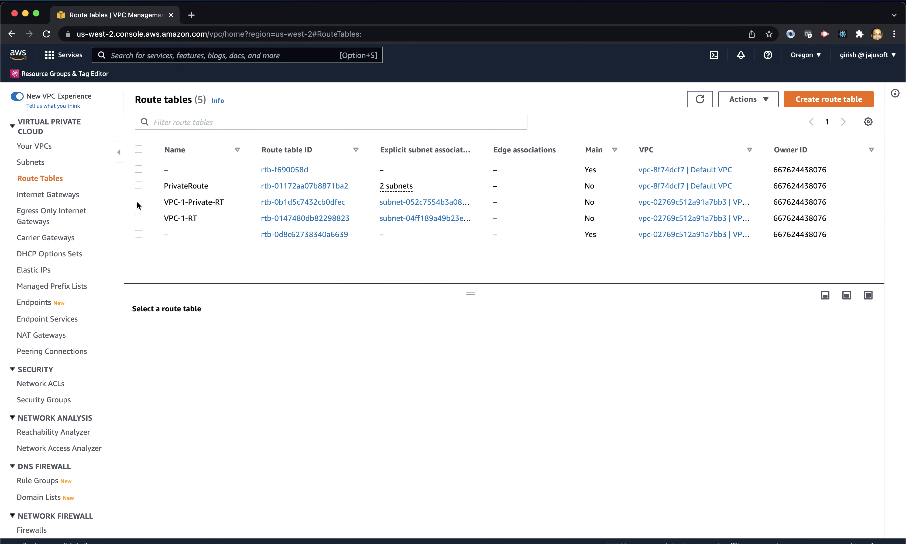
left_click(138, 202)
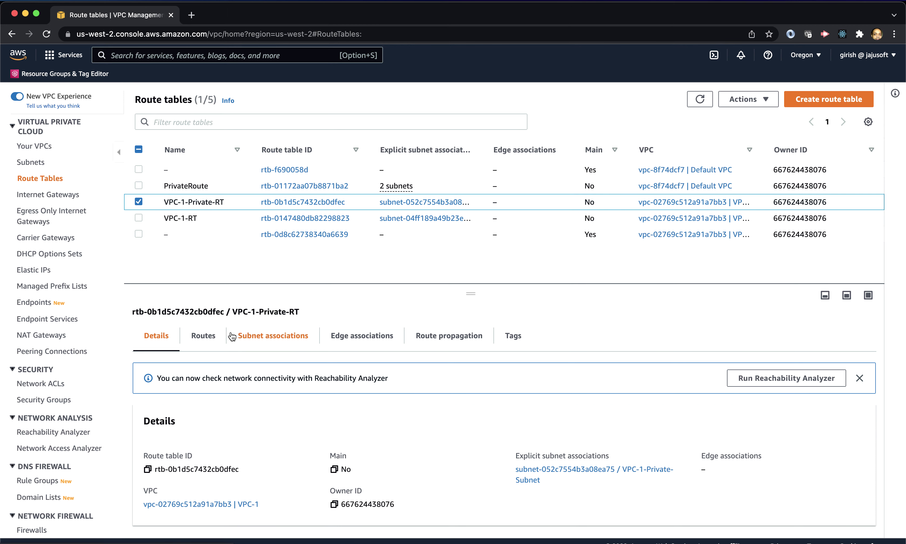
left_click(205, 340)
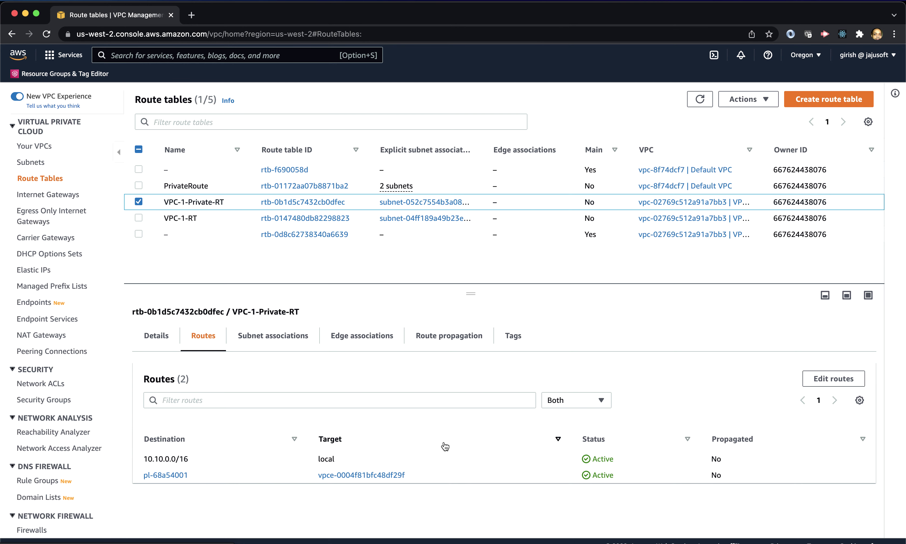
Switch to Terminal and list the S3 buckets from the private EC2 instance with aws s3 ls --region us-west-2
key("super+Tab")
key("super+Tab")
key("super+shift+Tab")
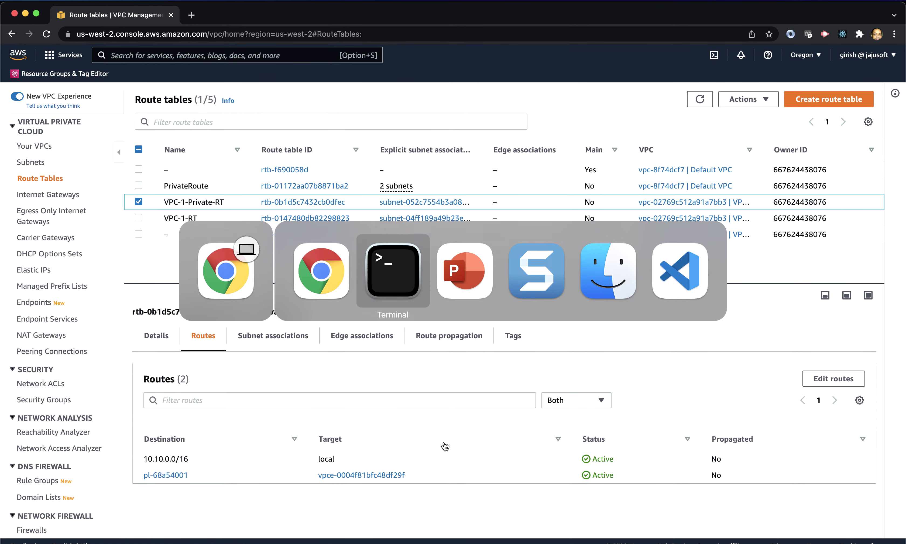
key("Return")
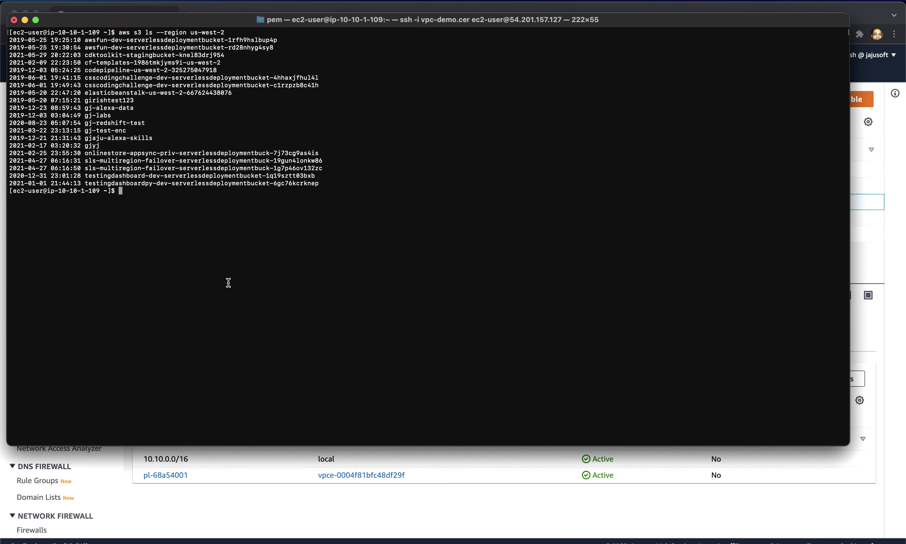
Test internet access from the private instance with ping google.com, stopping the ping after a few seconds
key("Return")
key("Return")
type("ping google.com")
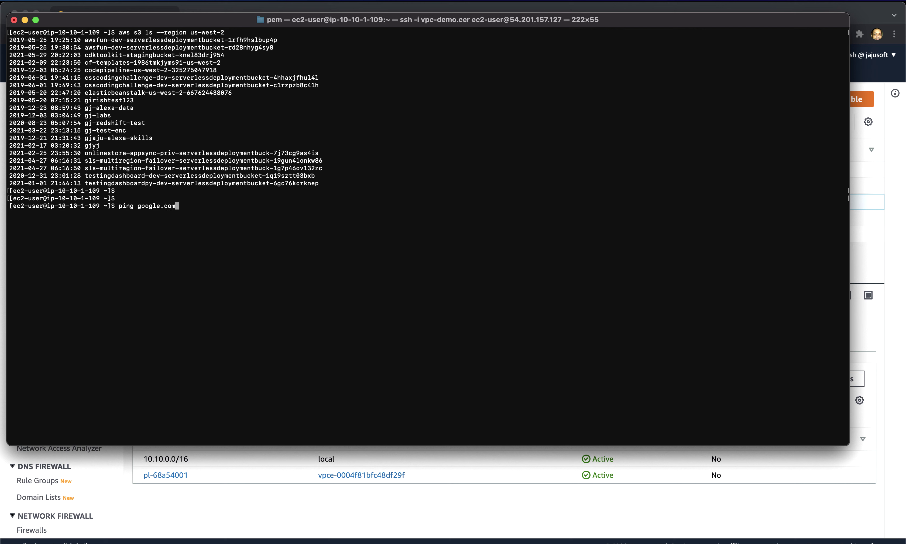
key("Return")
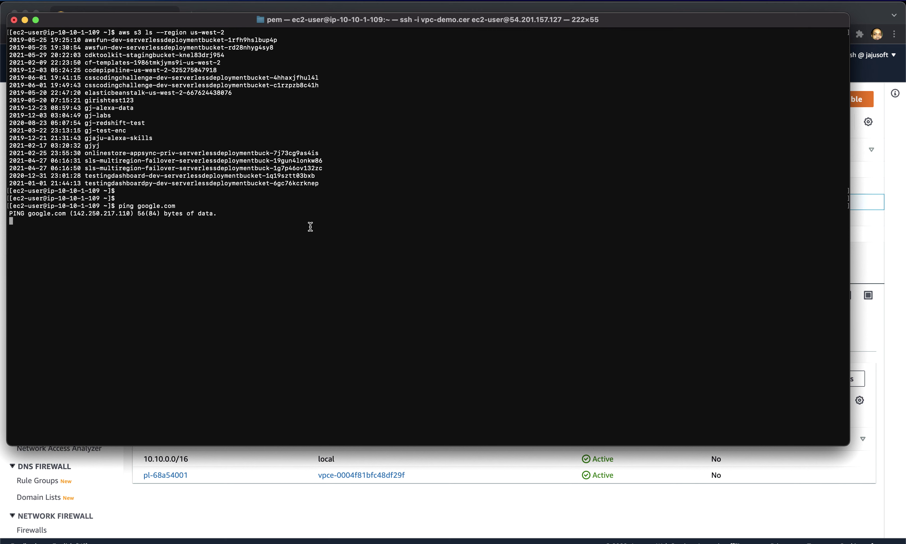
key("ctrl+c")
Switch to the 04-vpc-endpoint README in Chrome and review its architecture diagram, detailed steps, conclusion and cleanup instructions
key("super+Tab")
key("super+Tab")
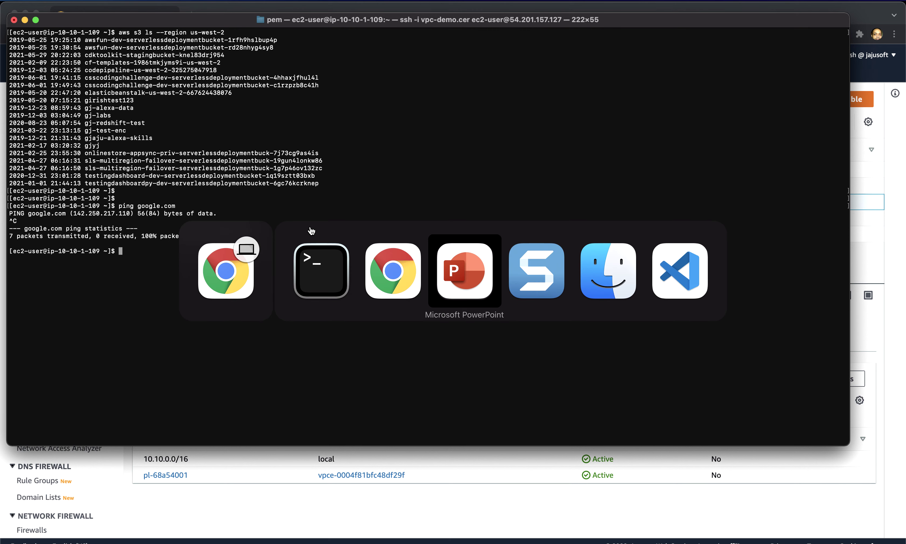
key("super+shift+Tab")
key("super+grave")
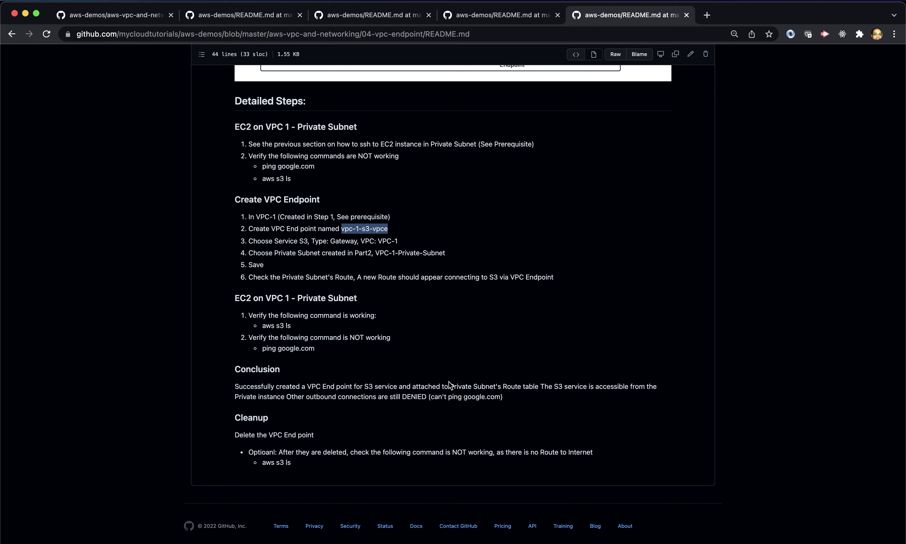
scroll(434, 394, "up", 12)
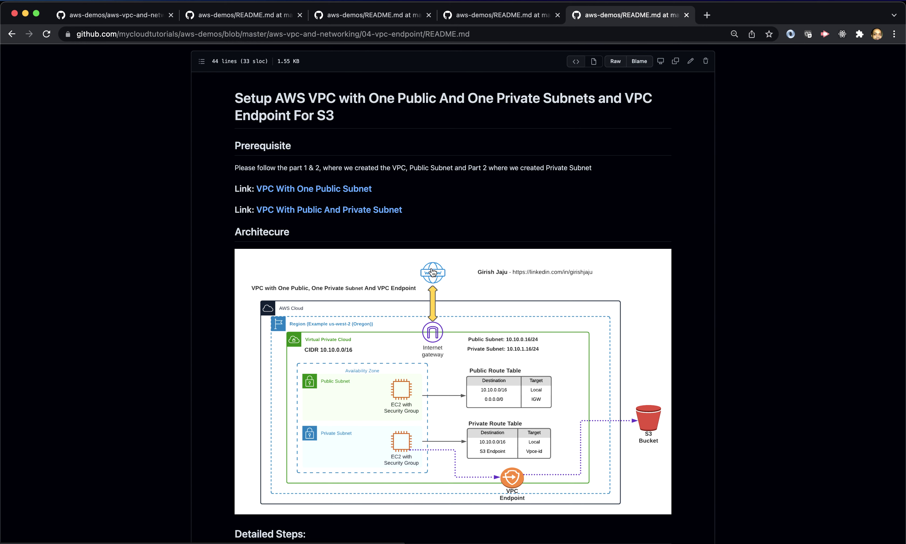
scroll(517, 268, "down", 2)
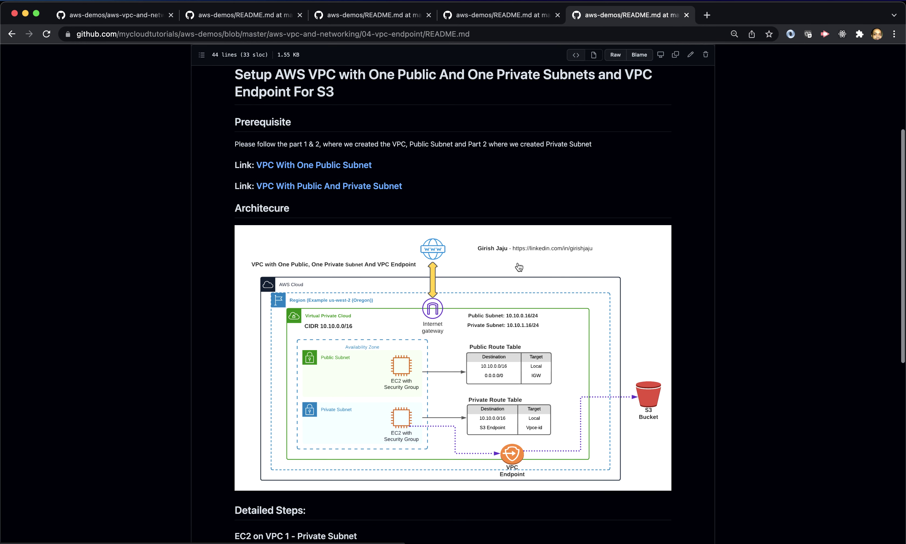
scroll(519, 267, "down", 2)
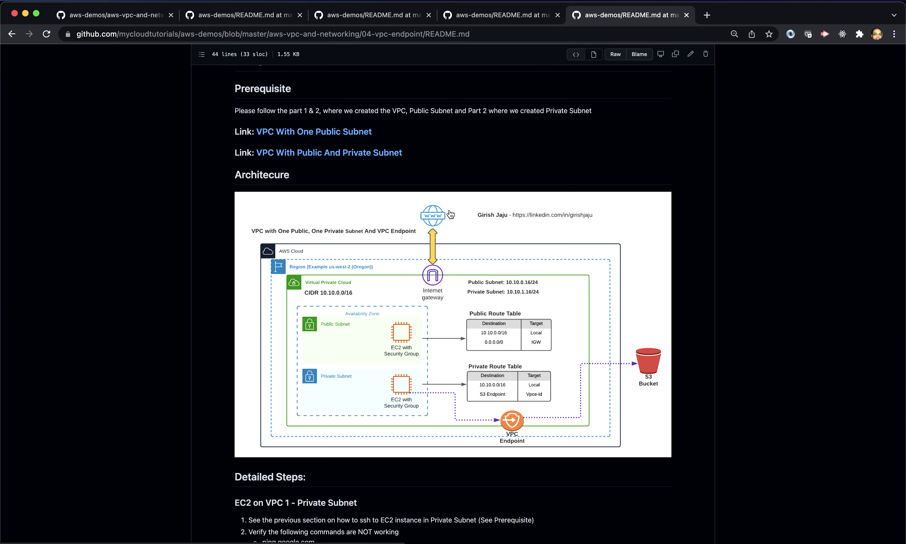
scroll(481, 292, "down", 10)
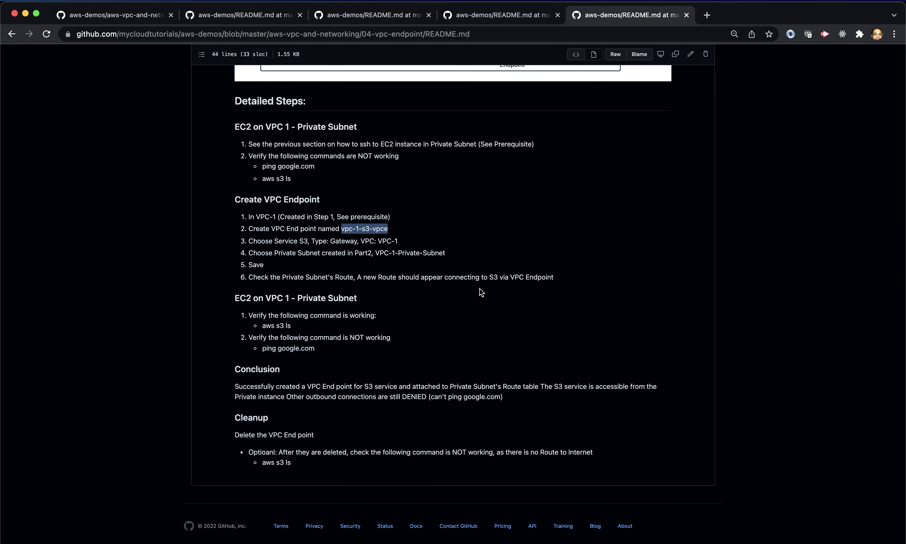
scroll(481, 293, "up", 4)
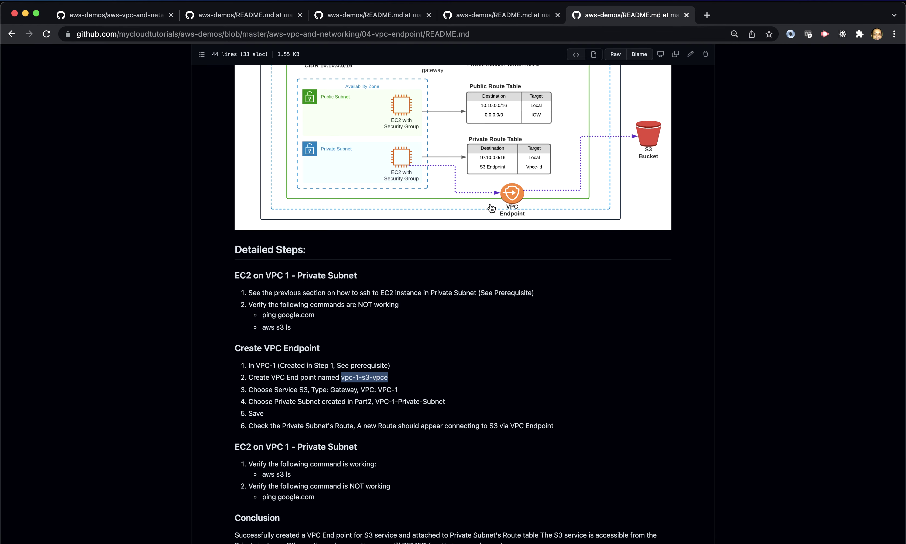
scroll(509, 235, "up", 2)
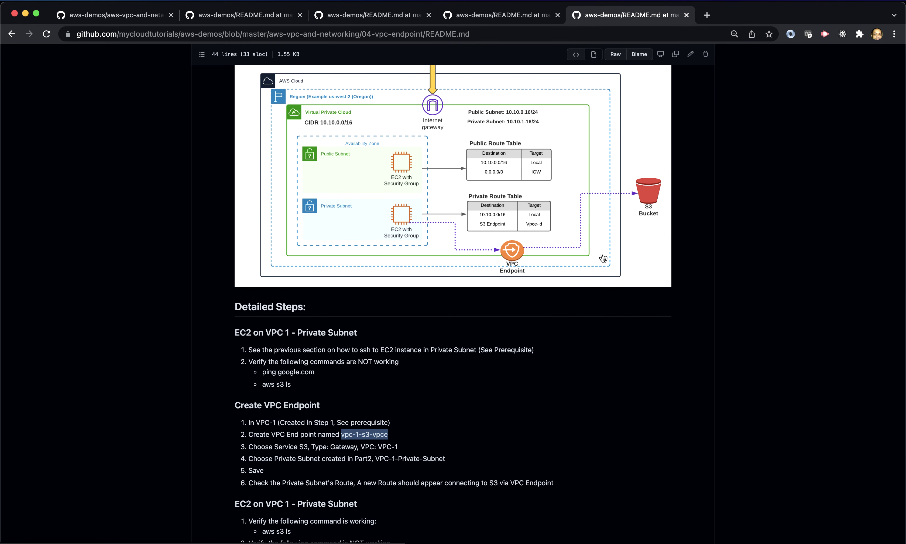
scroll(603, 259, "up", 1)
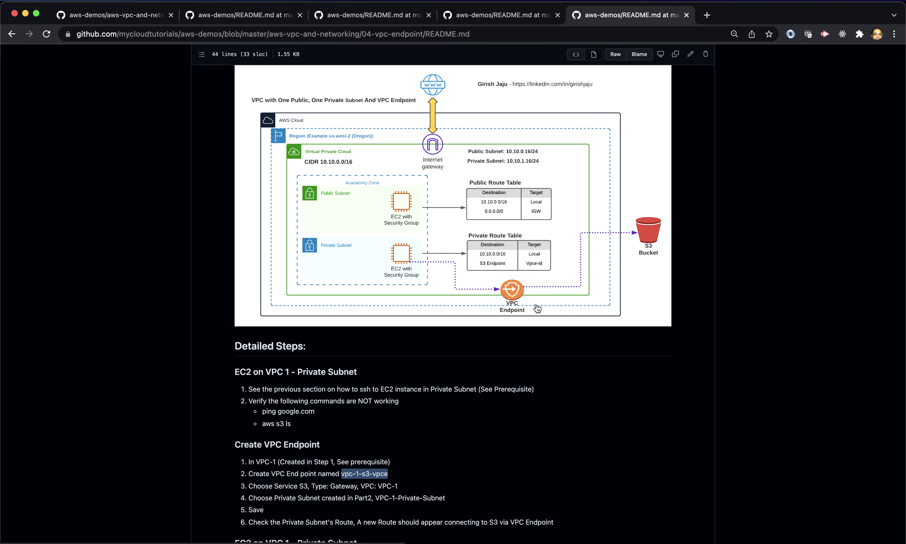
scroll(537, 308, "down", 7)
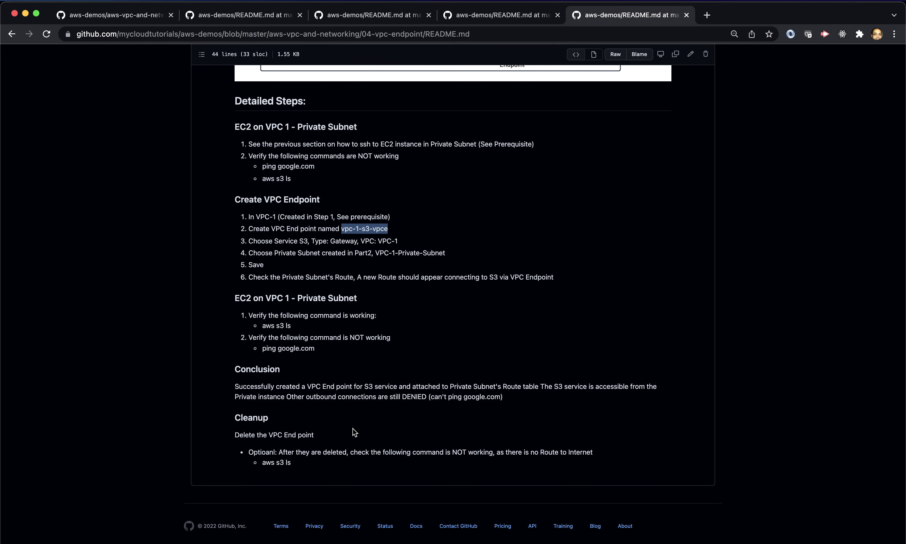
scroll(434, 351, "up", 3)
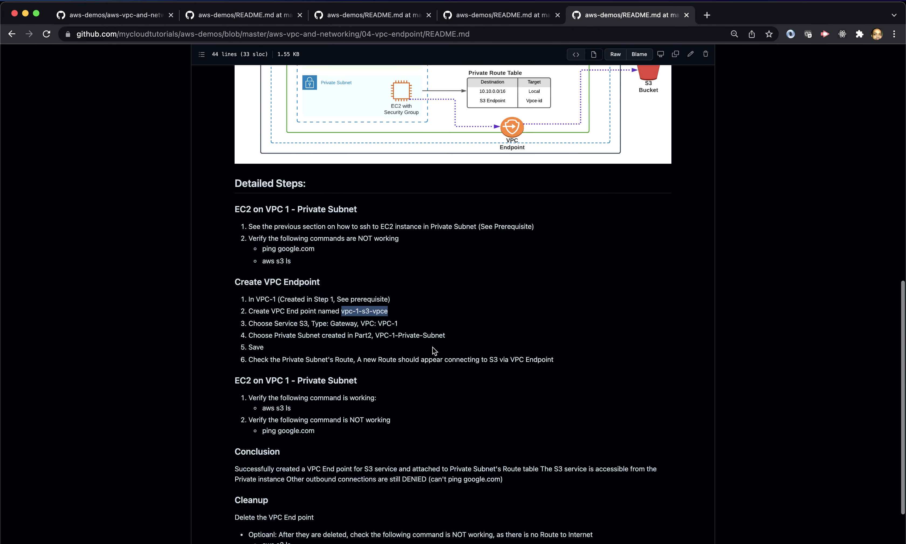
Switch to the PowerPoint slideshow and advance to the Clean Up slide
key("super+Tab")
key("super+Tab")
key("Right")
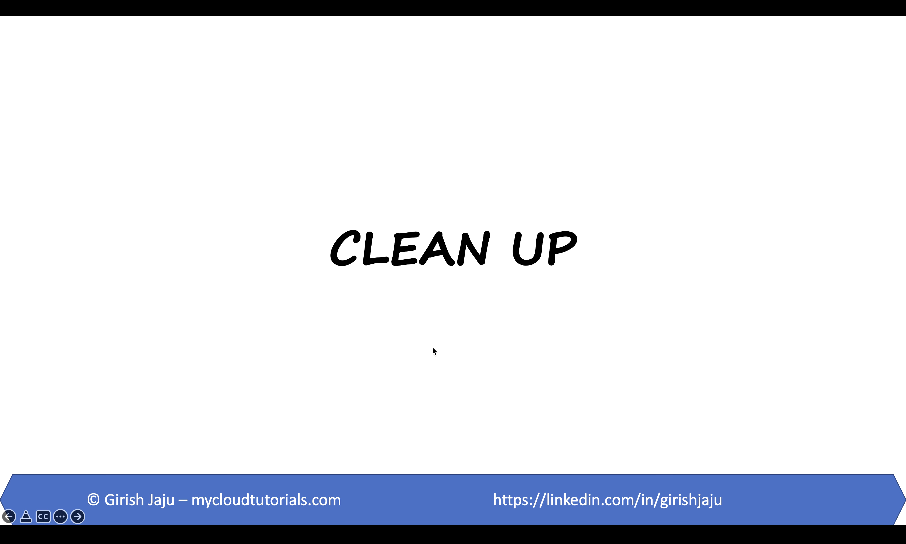
Switch back to the VPC console in Chrome and delete the vpc-1-s3-vpce endpoint, confirming with delete
key("super+Tab")
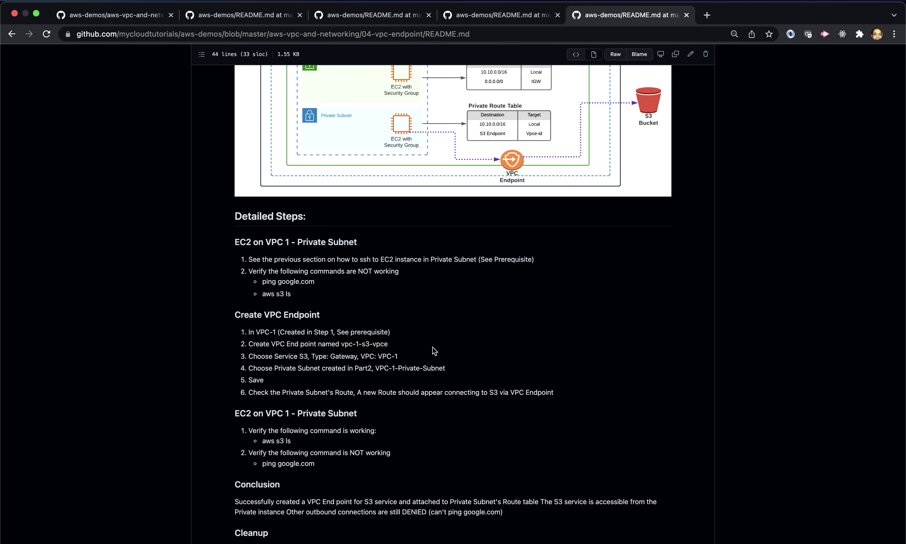
key("super+grave")
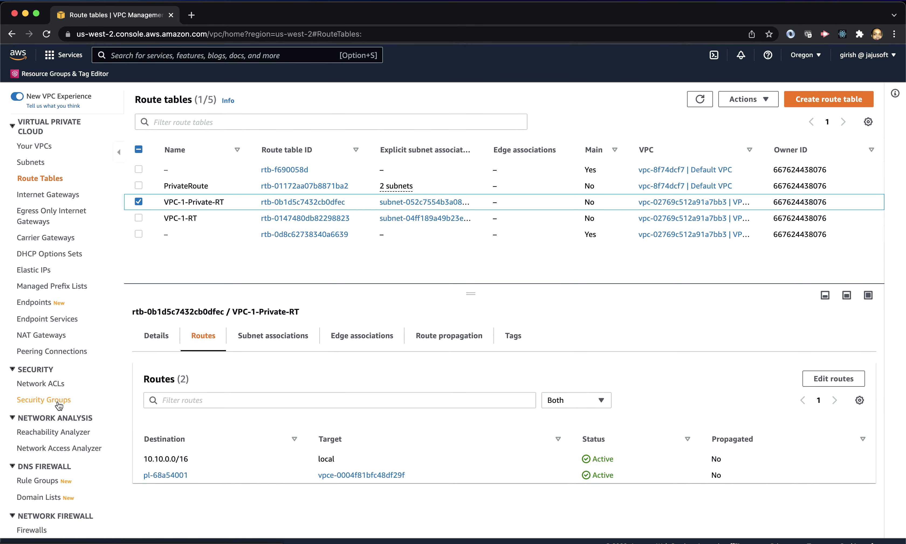
scroll(58, 394, "down", 2)
left_click(51, 276)
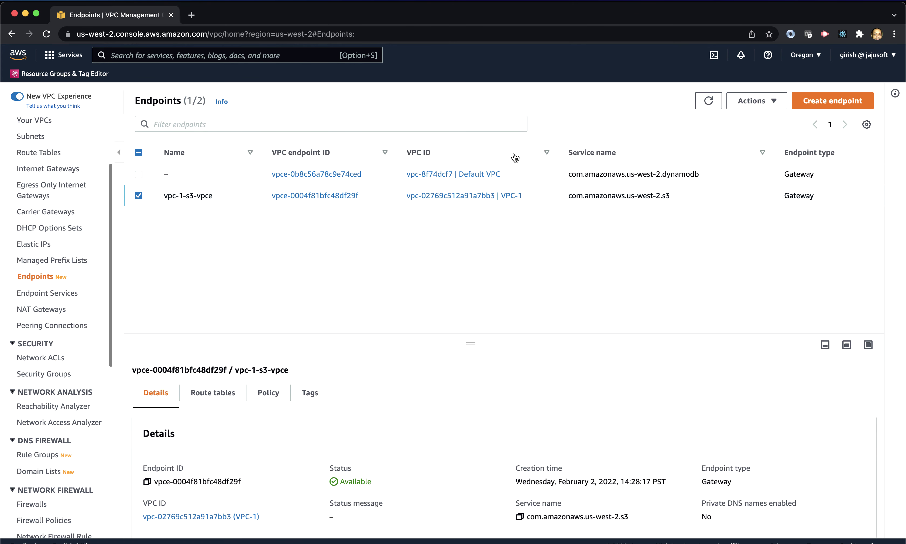
left_click(776, 106)
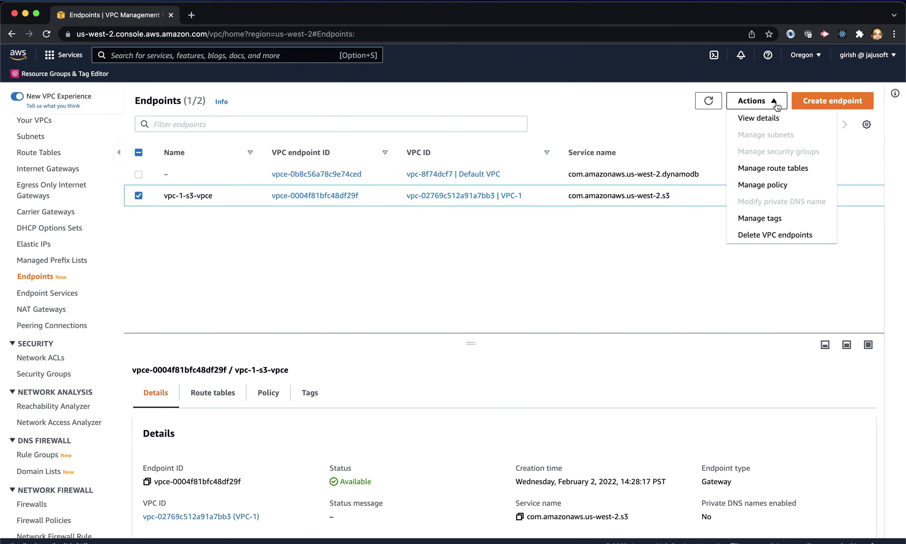
left_click(772, 237)
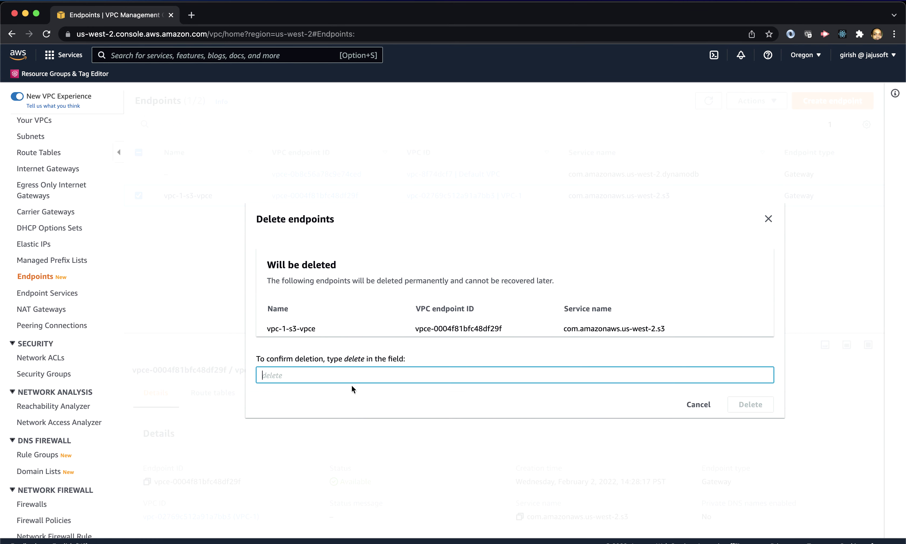
type("delete")
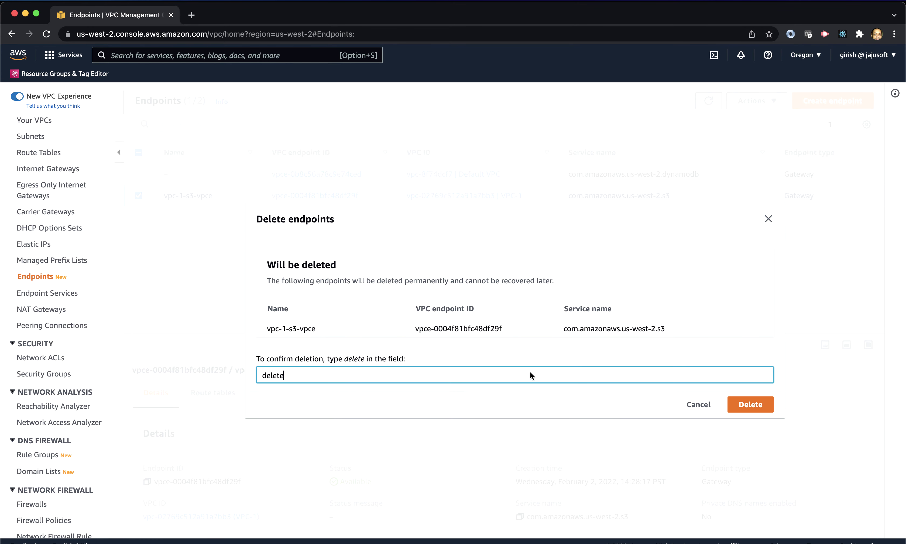
left_click(754, 404)
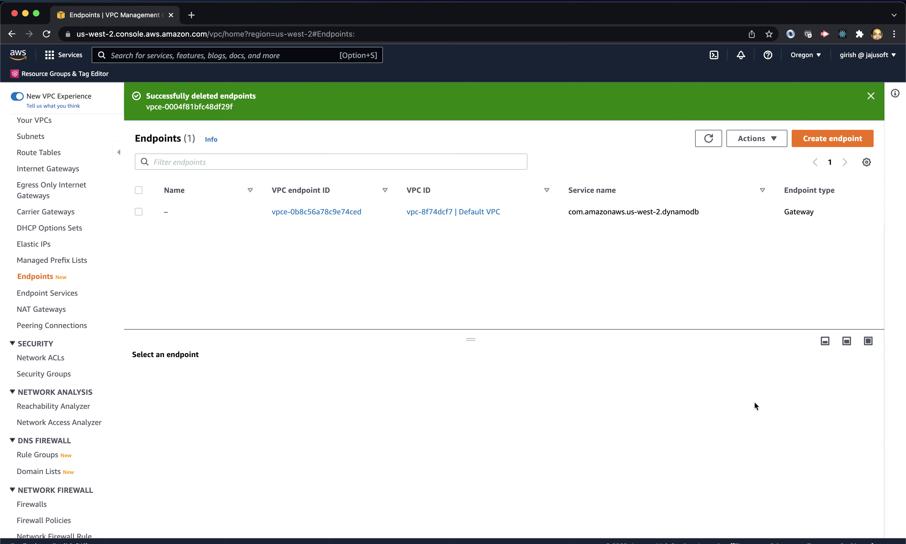
Switch to Terminal and rerun aws s3 ls --region us-west-2 on the private instance, interrupting it after several seconds
key("super+Tab")
key("super+Tab")
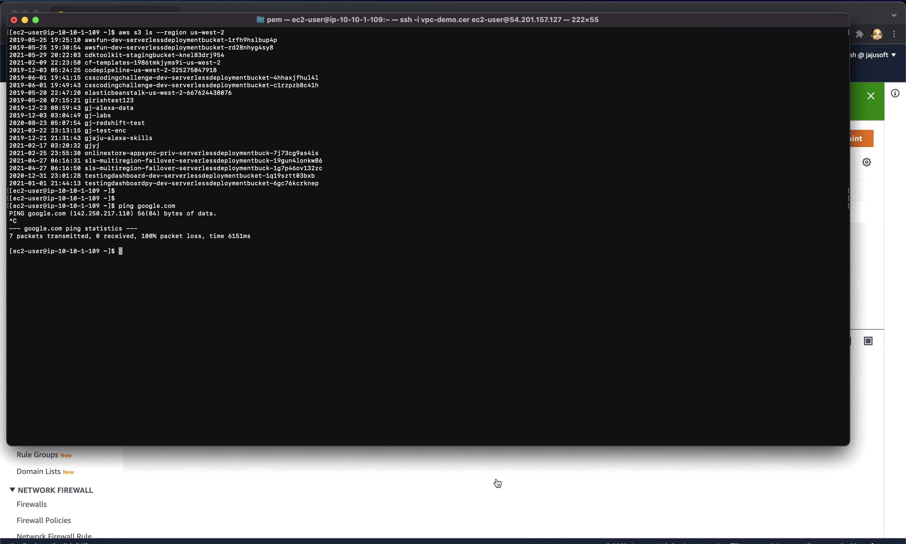
key("Up")
key("Up")
key("Return")
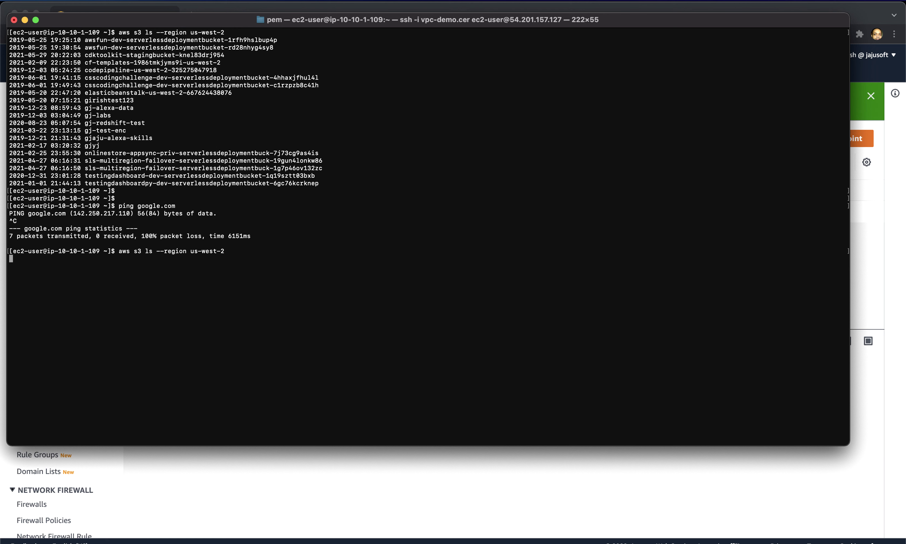
key("ctrl+c")
Return to the AWS console in Chrome, find the ec2 service and open its Instances list, dismissing the welcome message
key("super+Tab")
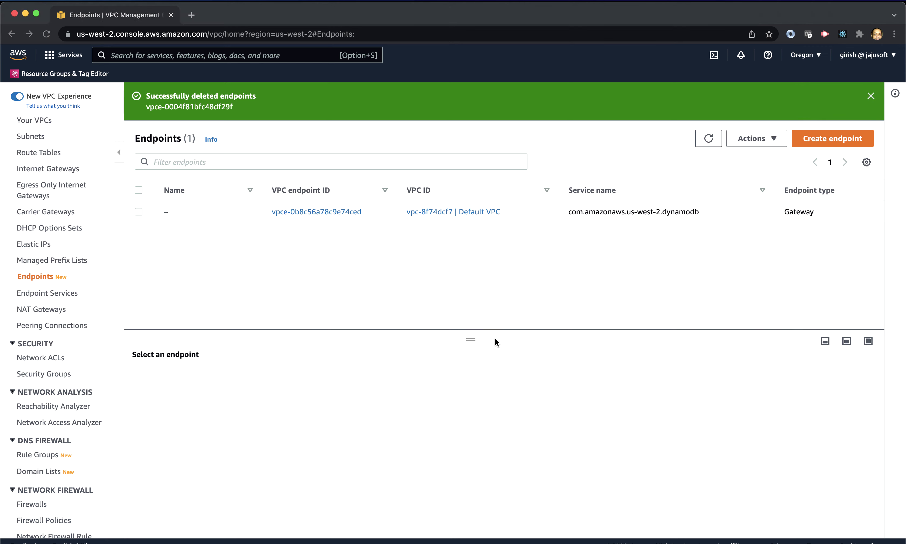
scroll(89, 214, "up", 3)
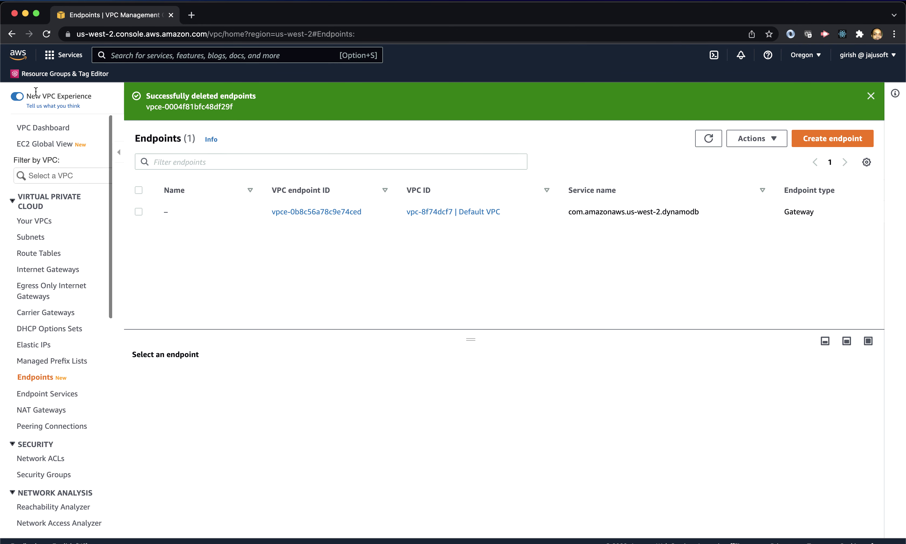
left_click(146, 57)
type("ec2")
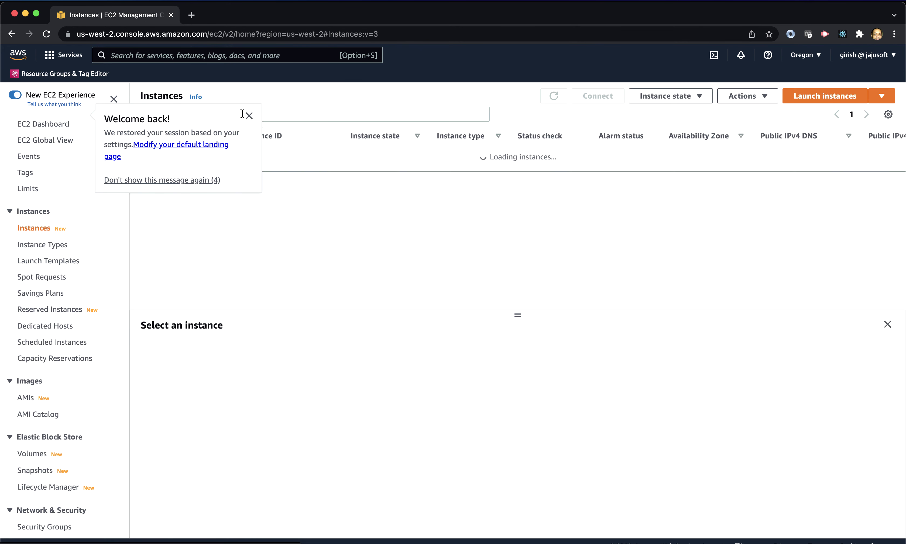
left_click(249, 116)
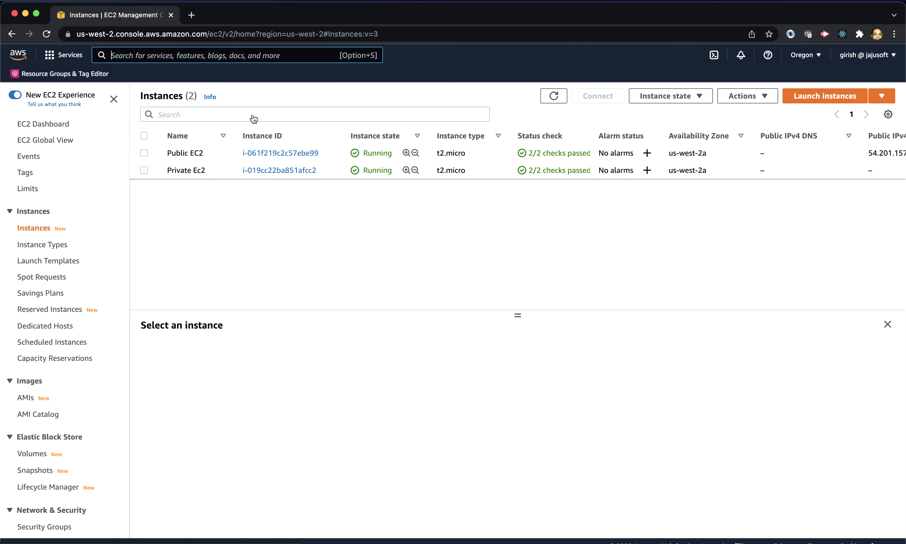
Terminate the Public EC2 and Private Ec2 instances together and refresh the instance list
left_click(145, 153)
left_click(145, 171)
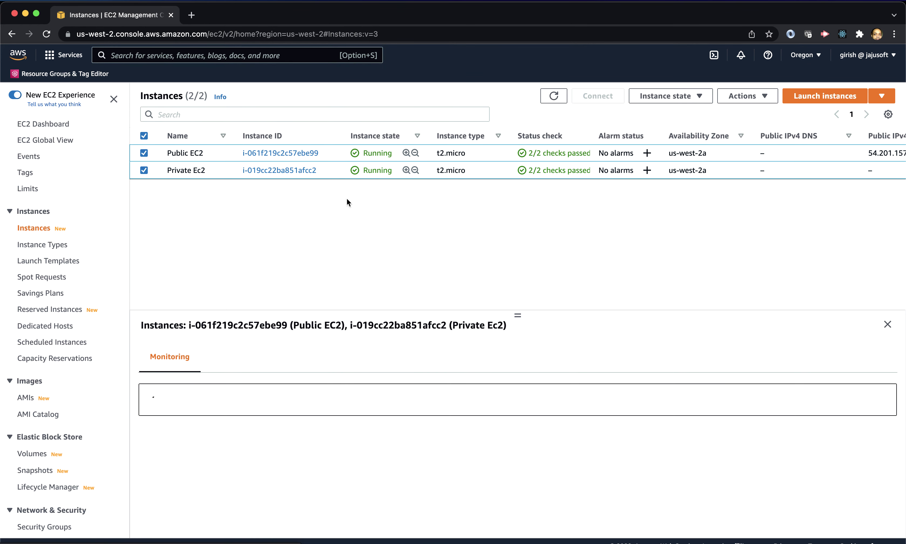
left_click(765, 96)
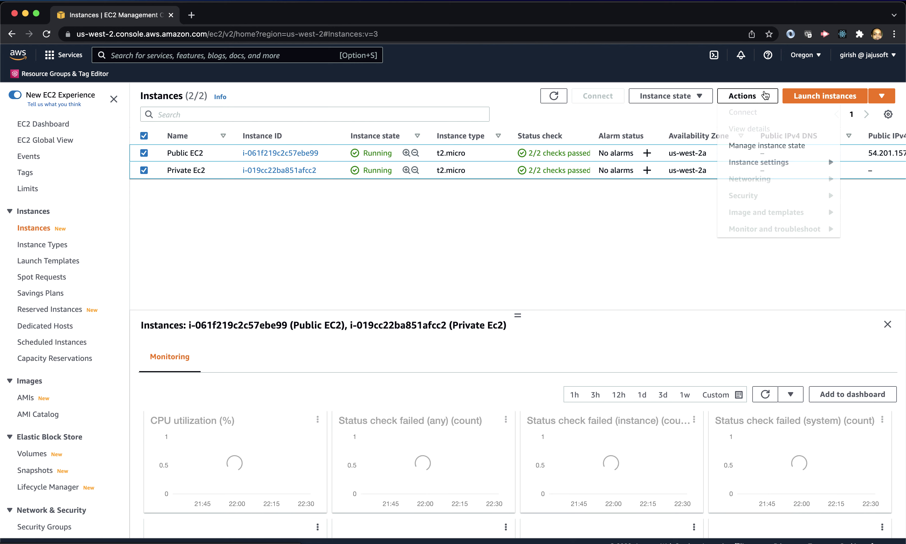
left_click(699, 97)
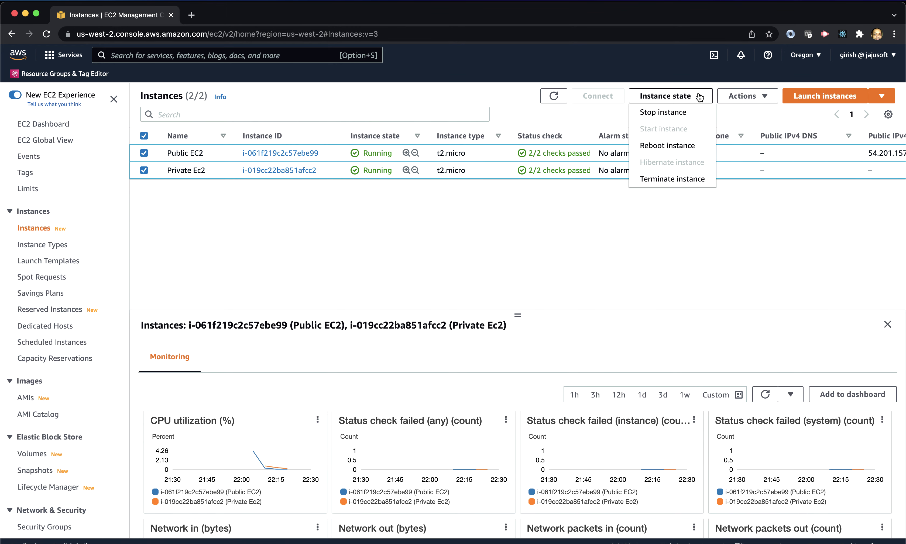
left_click(674, 179)
left_click(637, 405)
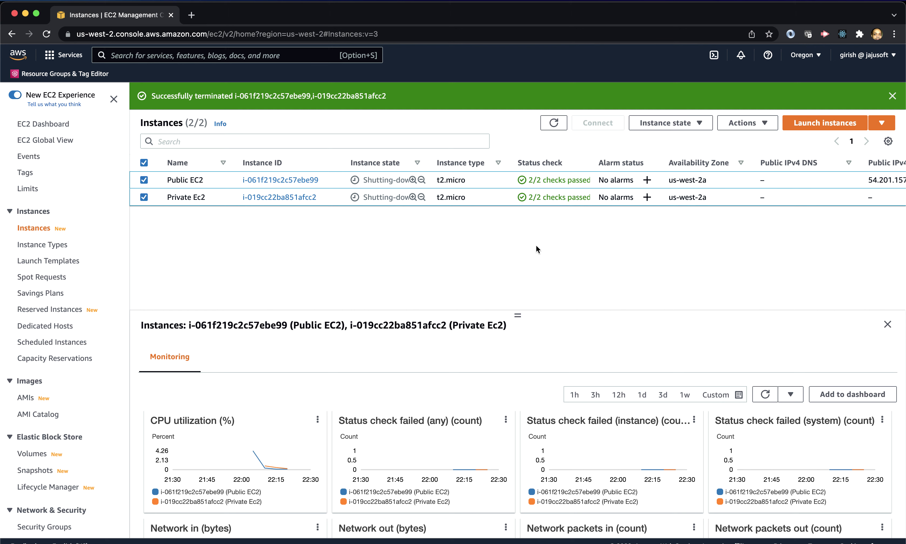
left_click(554, 124)
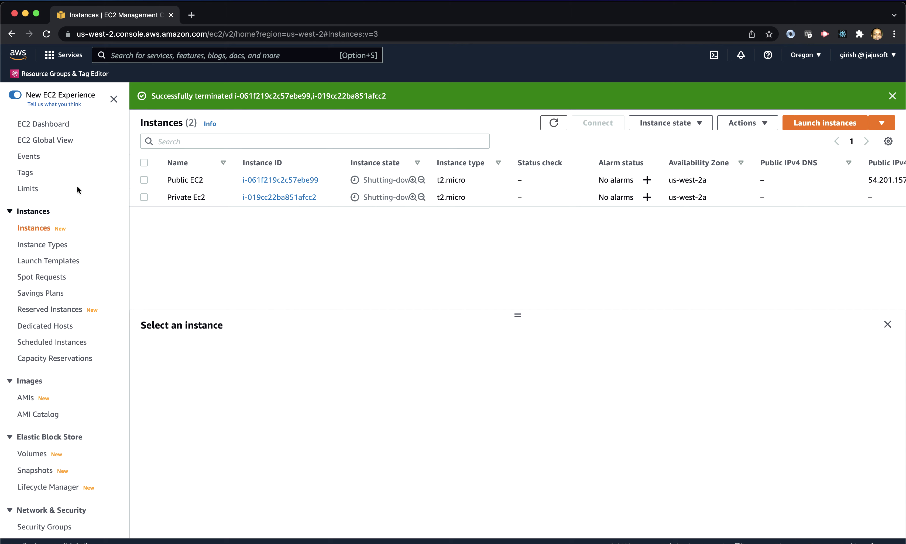
Find the vpc service in the AWS console and open its Route Tables list
left_click(139, 53)
type("vpc")
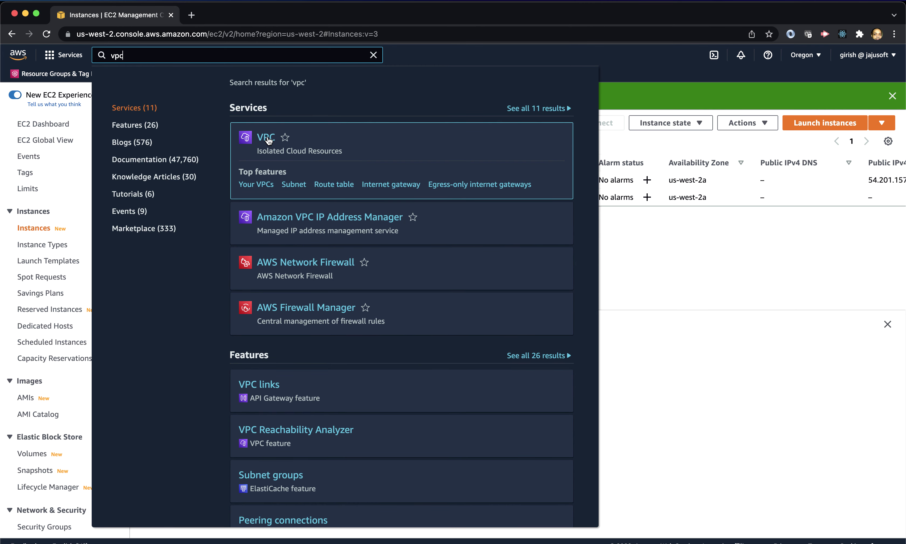
left_click(266, 142)
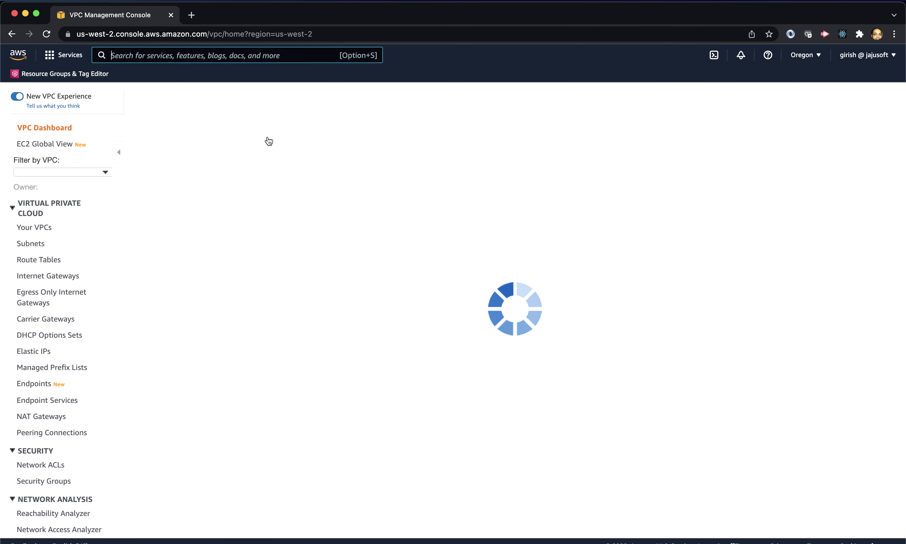
left_click(29, 238)
left_click(43, 253)
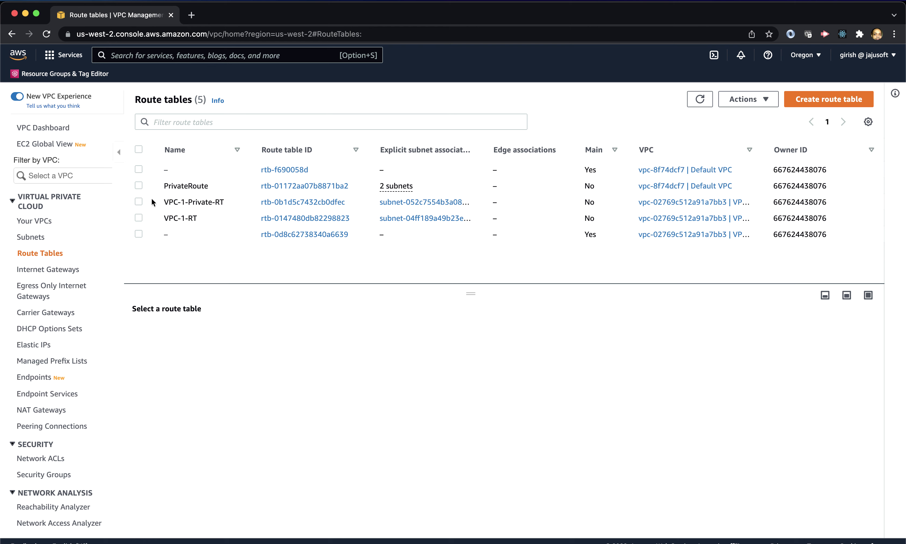
Try to delete the VPC-1-Private-RT route table, then dismiss the deletion dialog
left_click(138, 201)
left_click(138, 219)
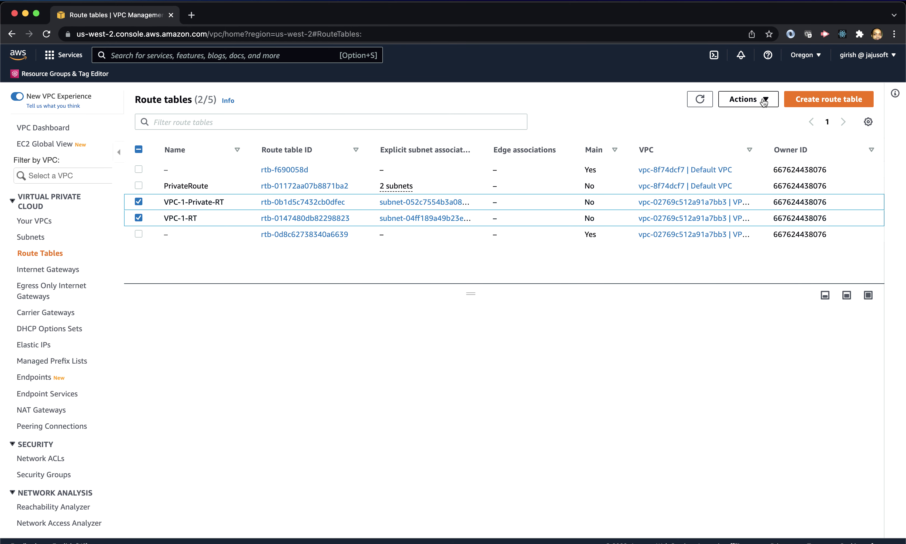
left_click(138, 218)
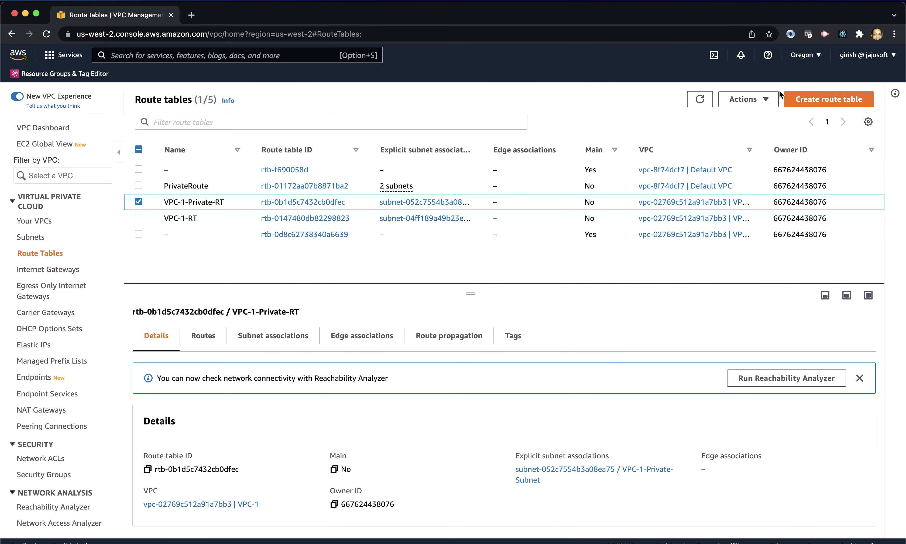
left_click(763, 100)
left_click(755, 233)
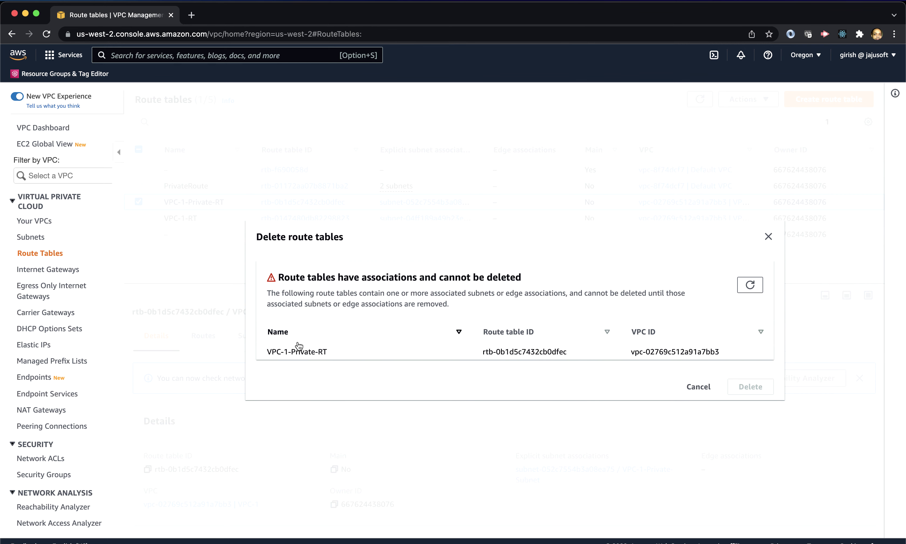
left_click(765, 238)
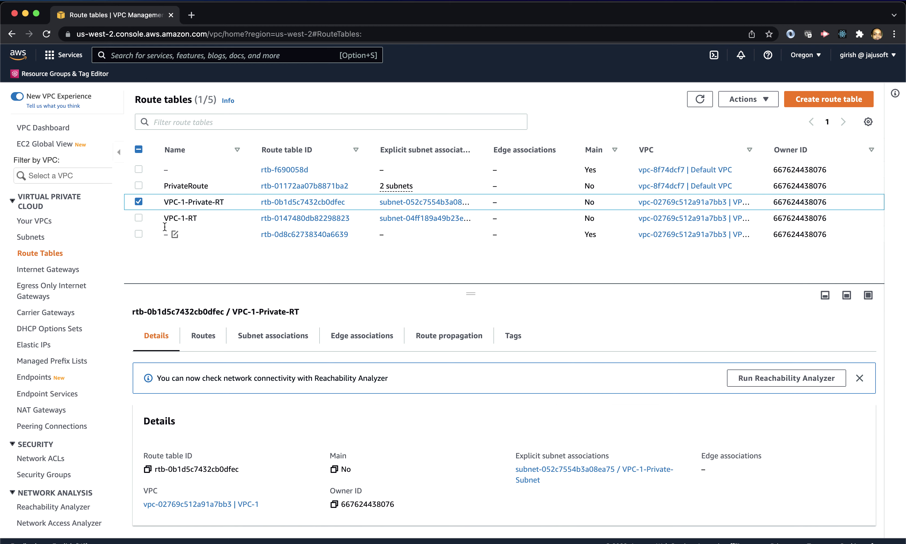
Remove VPC-1-Private-Subnet from the explicit subnet associations of the VPC-1-Private-RT route table and save the associations
left_click(264, 341)
scroll(640, 347, "down", 4)
scroll(746, 349, "up", 1)
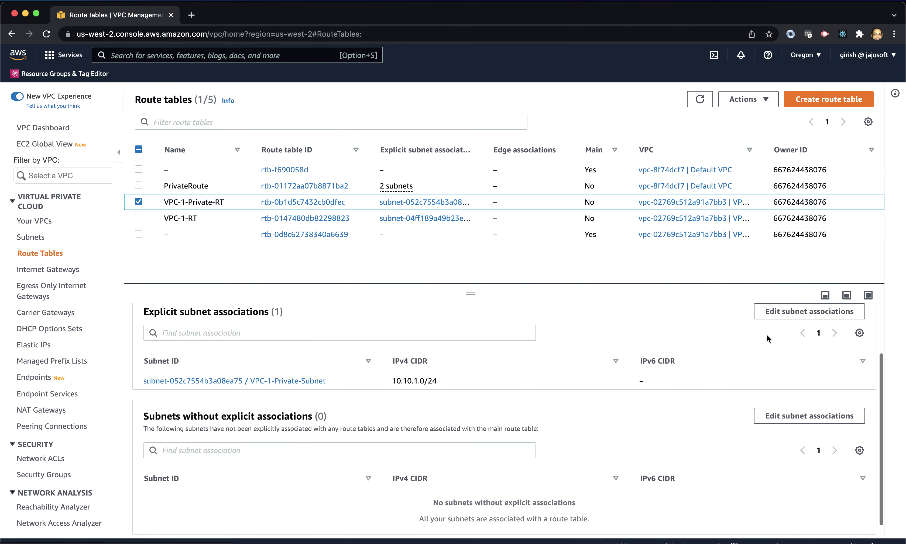
left_click(783, 314)
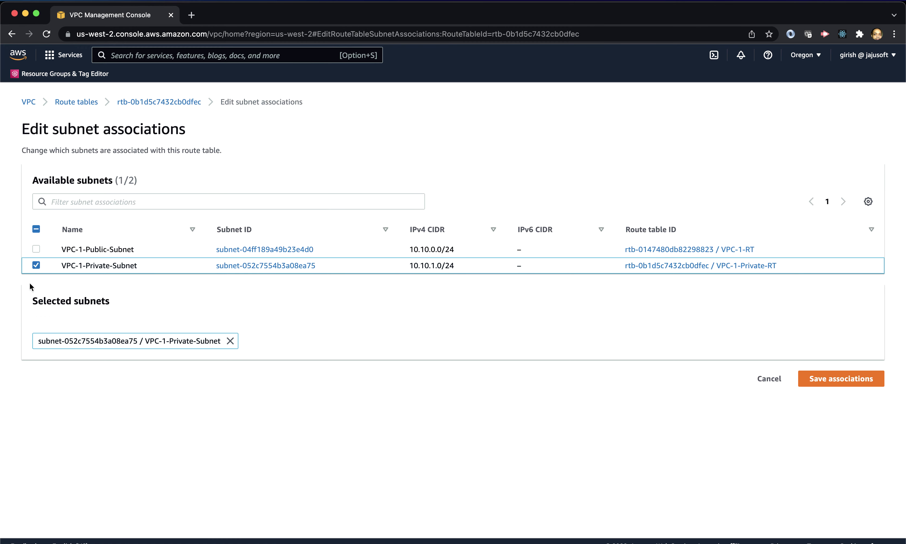
left_click(36, 266)
left_click(828, 290)
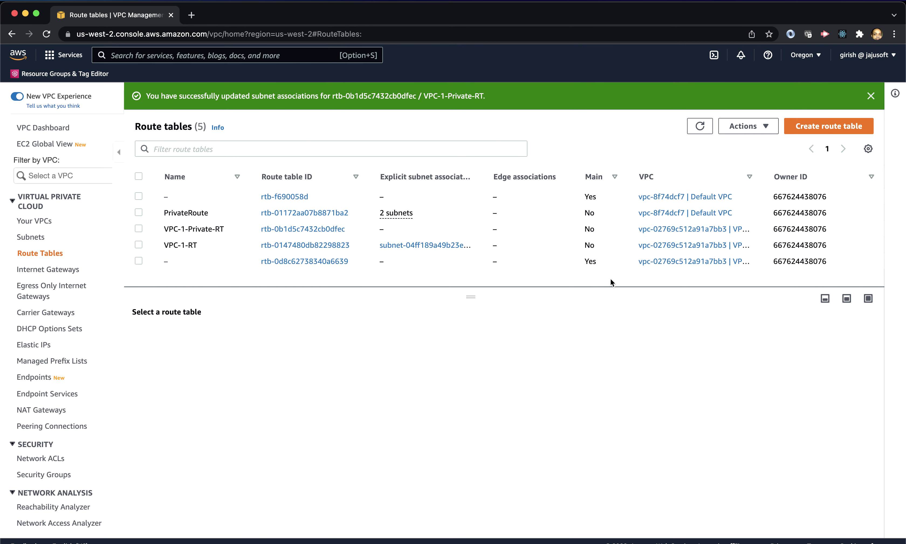
Remove VPC-1-Public-Subnet from the explicit subnet associations of the VPC-1-RT route table and save the associations
left_click(174, 262)
left_click(267, 318)
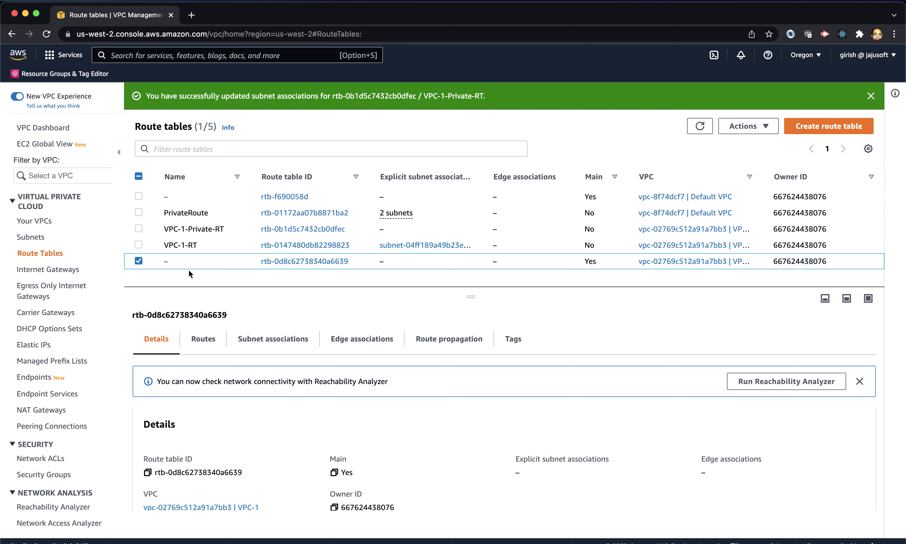
left_click(139, 245)
left_click(138, 261)
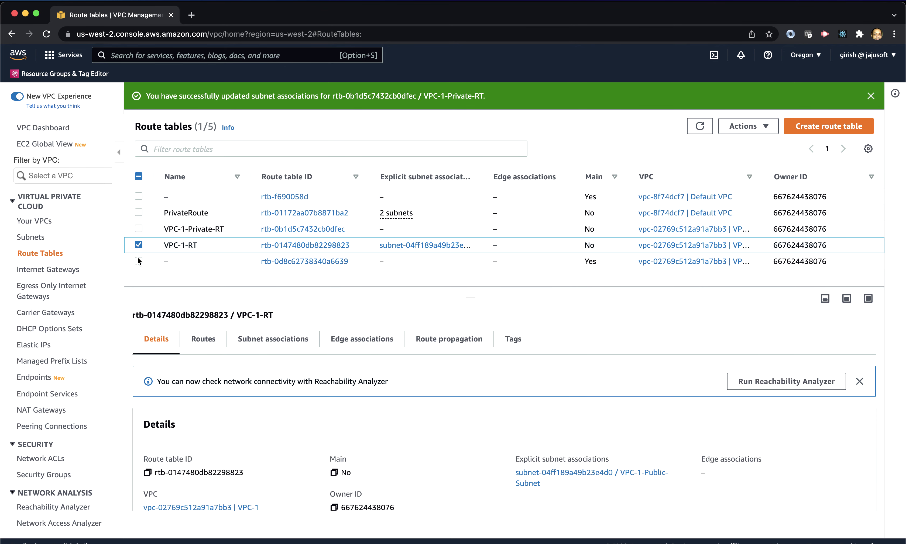
left_click(259, 345)
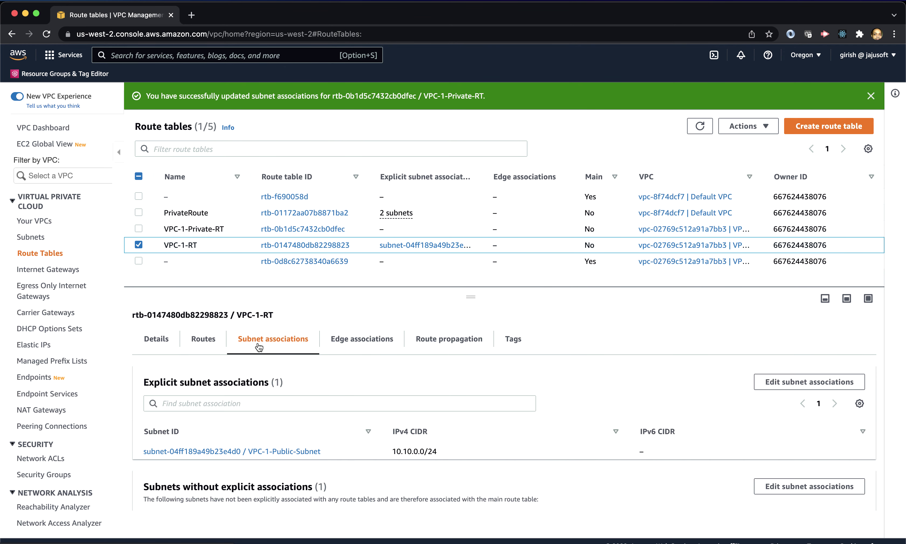
left_click(778, 384)
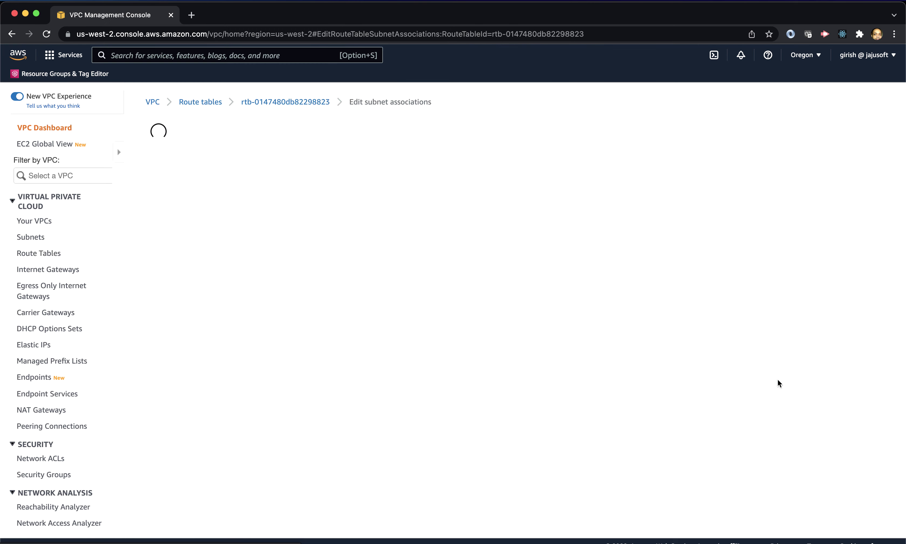
left_click(36, 249)
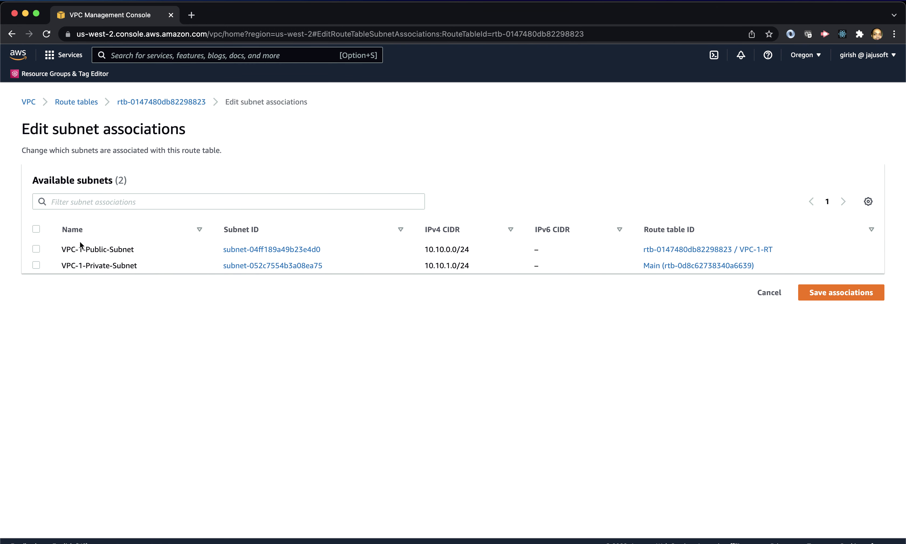
left_click(857, 300)
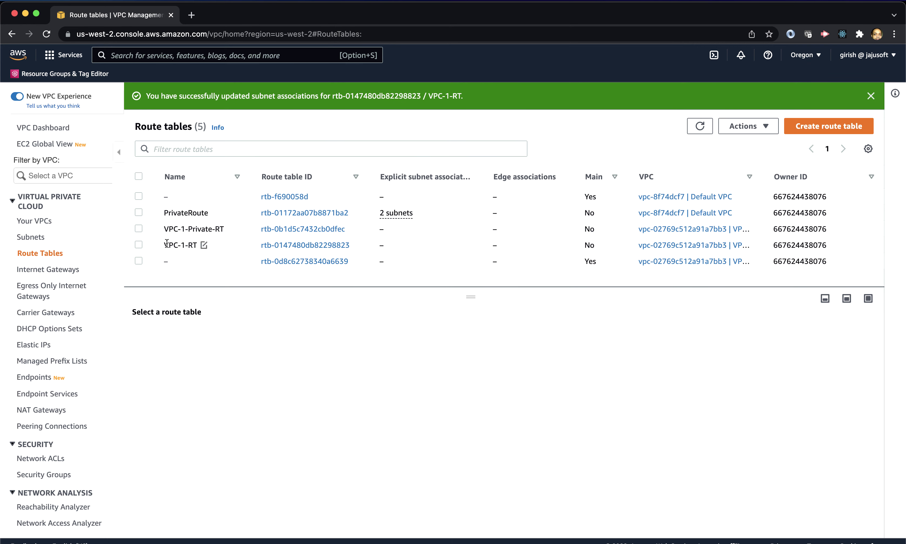
Delete the VPC-1-Private-RT and VPC-1-RT route tables together, confirming with delete
left_click(138, 229)
left_click(138, 245)
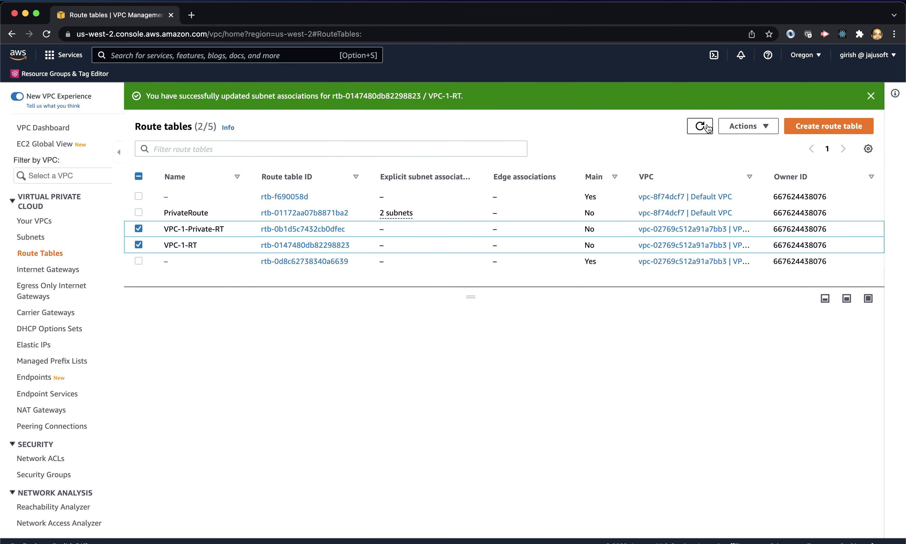
left_click(743, 126)
left_click(752, 260)
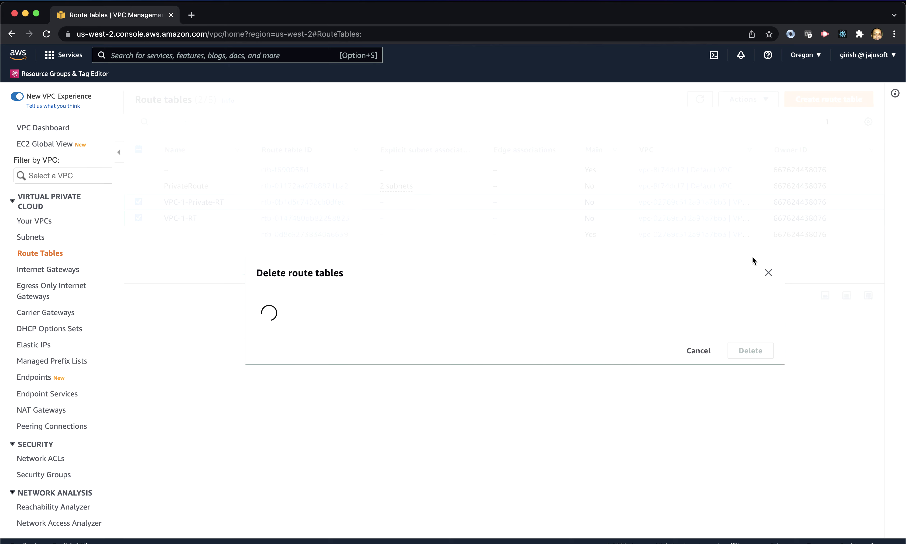
type("delet")
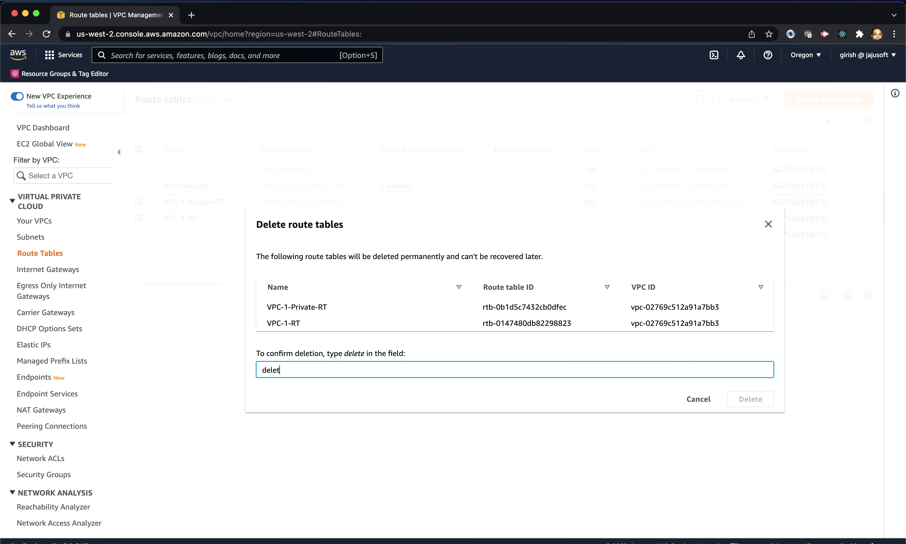
type("e")
left_click(745, 395)
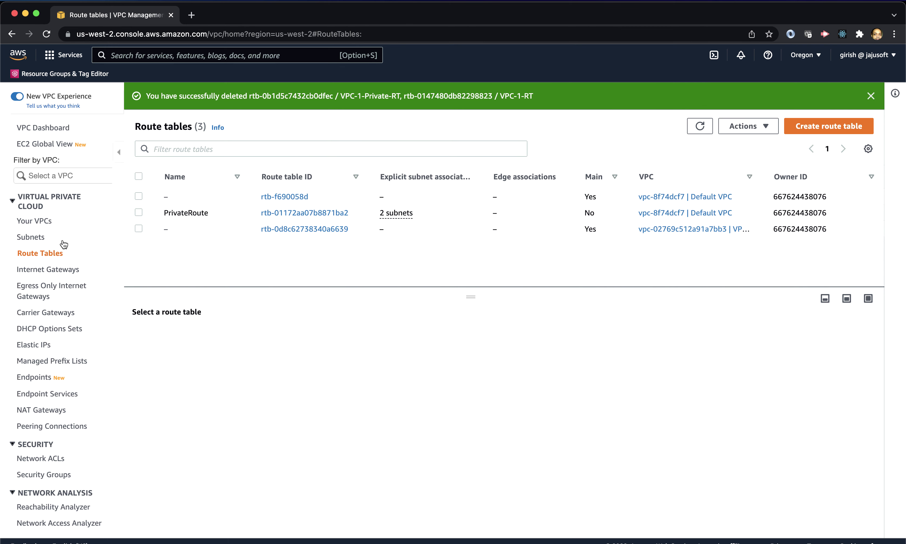
Delete VPC-1 from the VPC list together with its subnets, internet gateway and security groups, confirming with delete
left_click(45, 222)
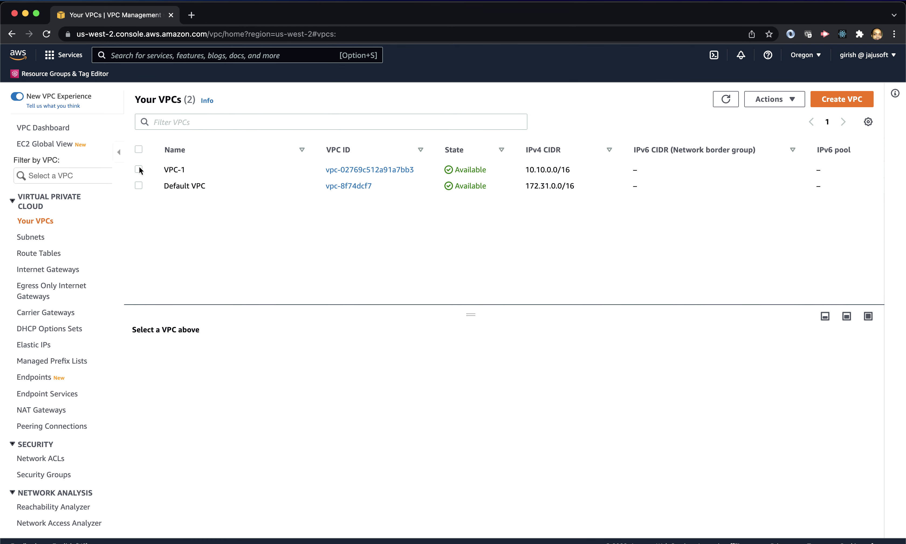
left_click(138, 169)
left_click(795, 102)
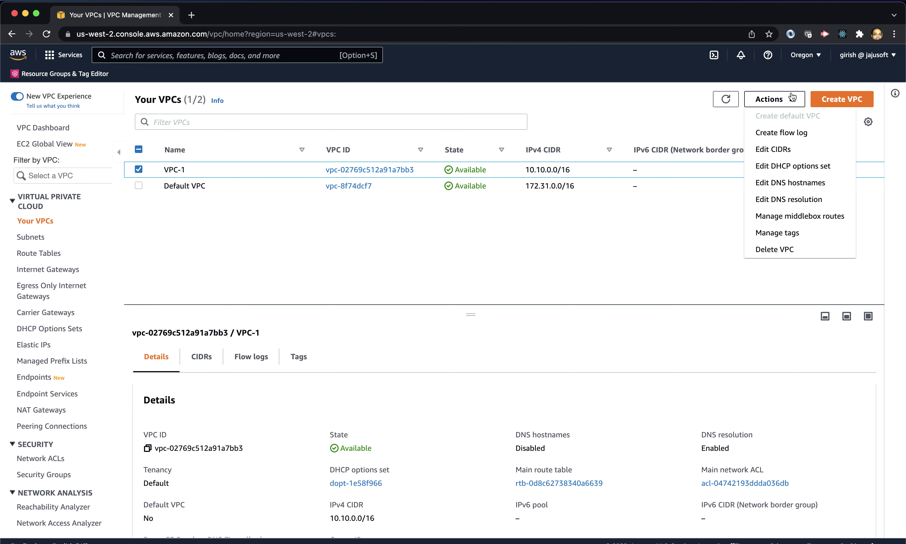
left_click(785, 250)
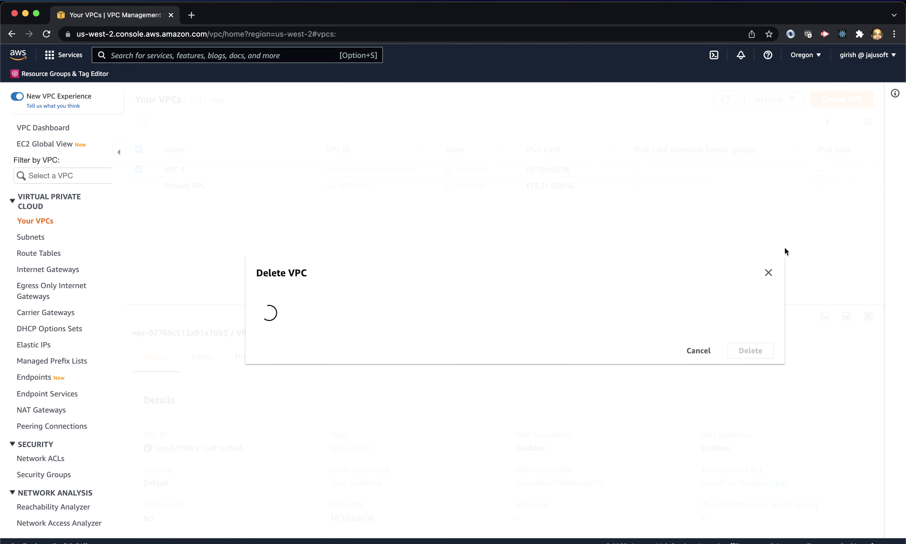
scroll(456, 258, "down", 1)
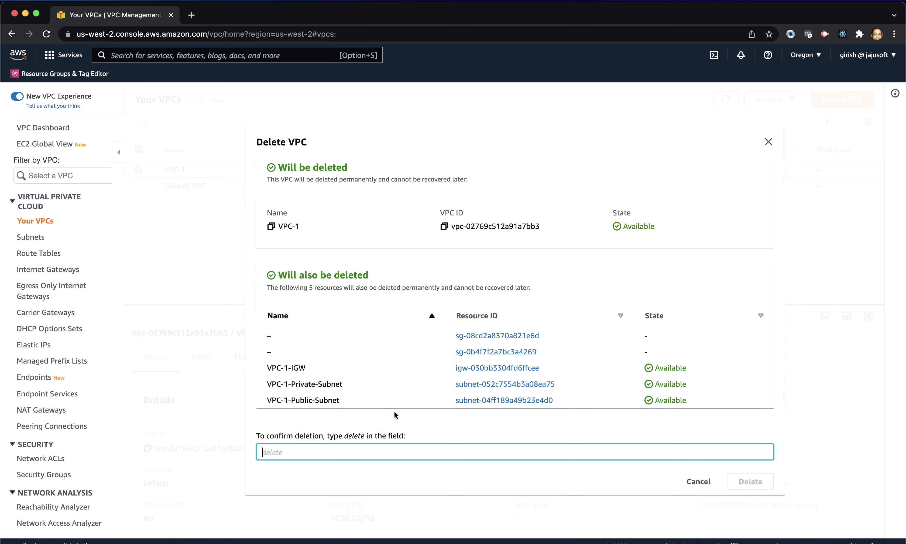
type("delete")
left_click(735, 480)
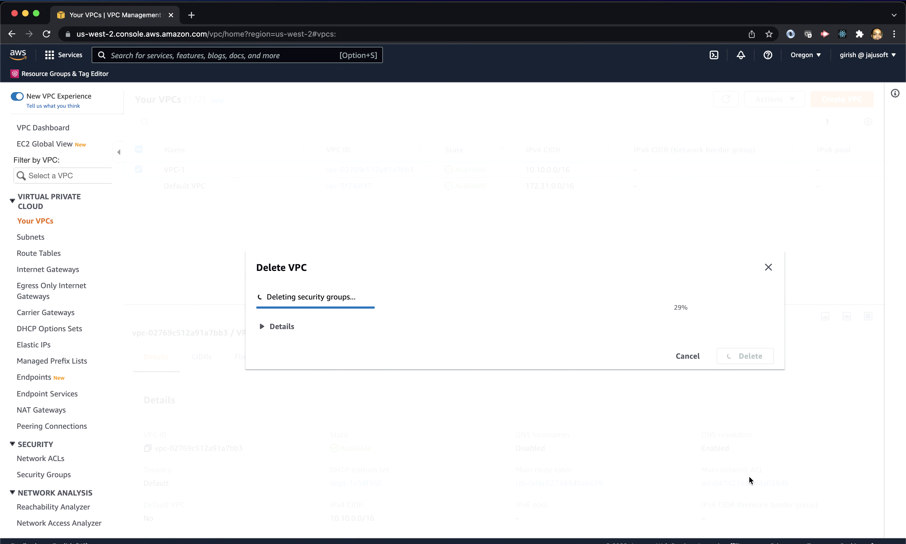